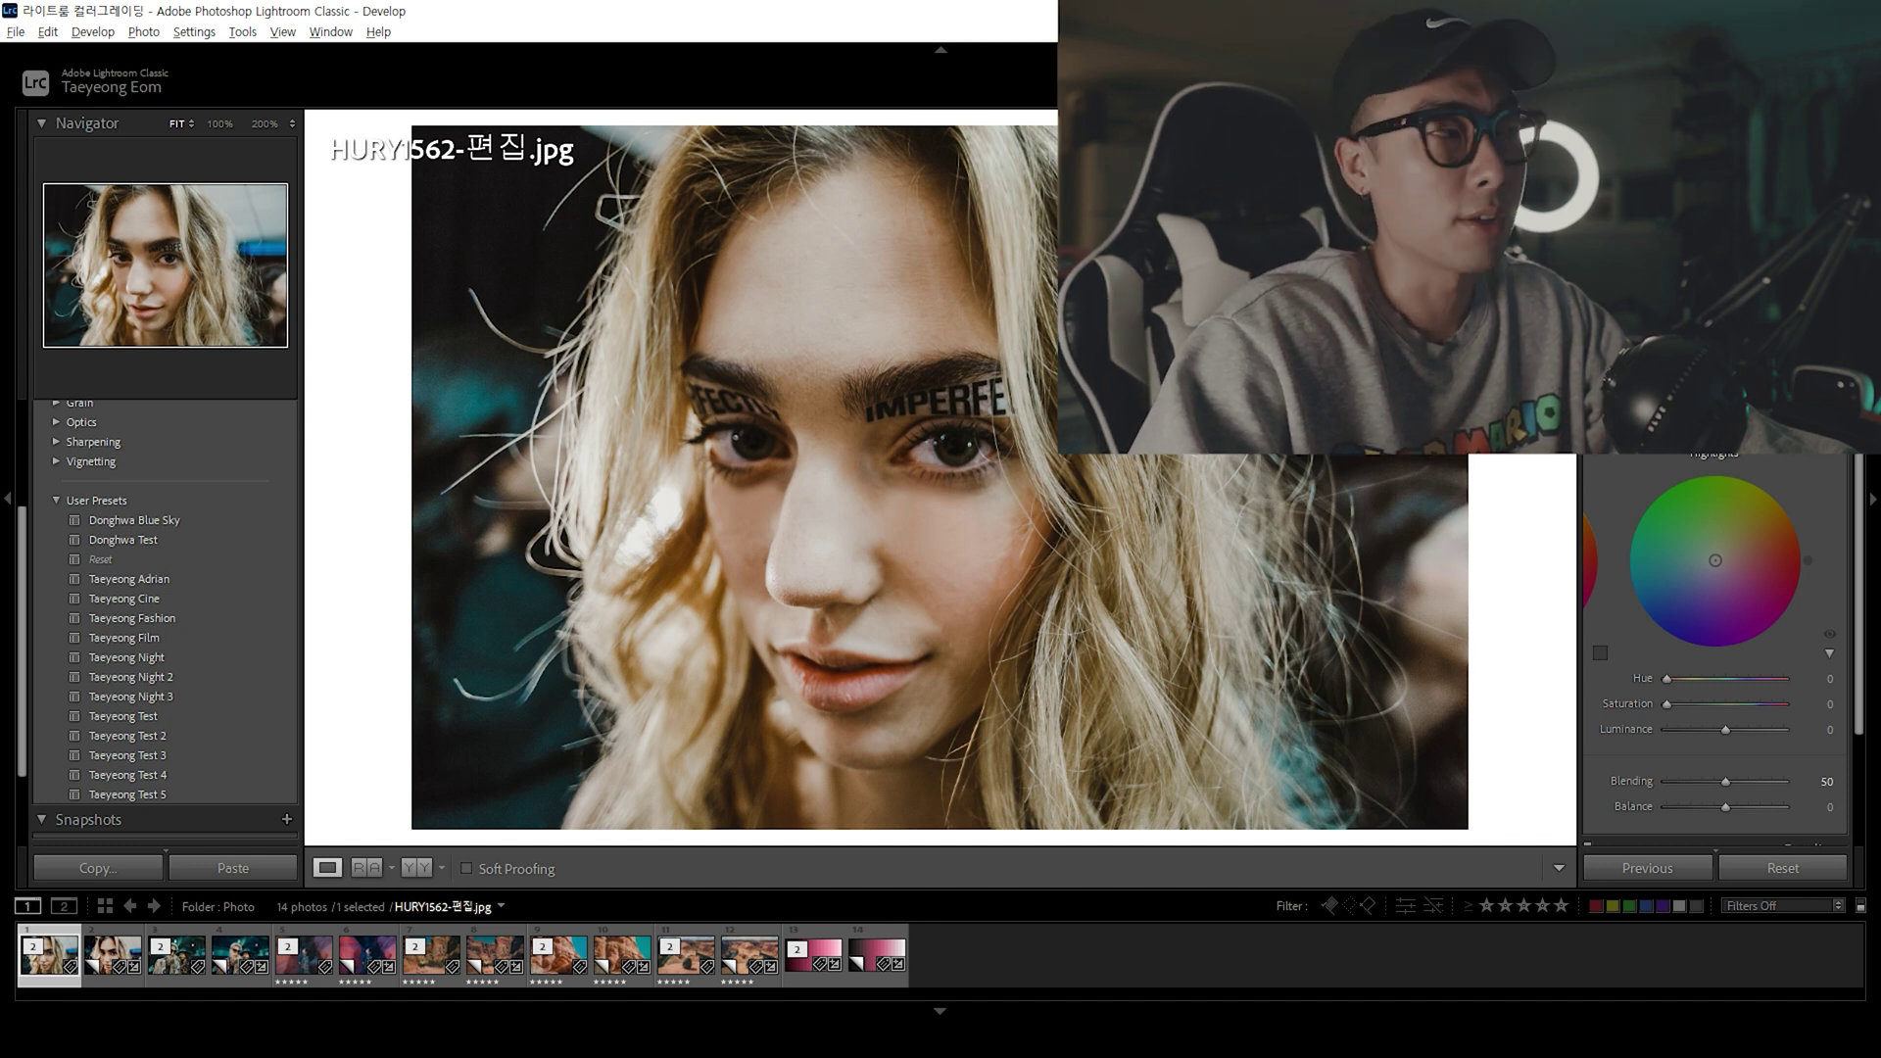
Check the Help menu for available app updates, then close the updates window
{"action": "left_click", "coordinate": [378, 31]}
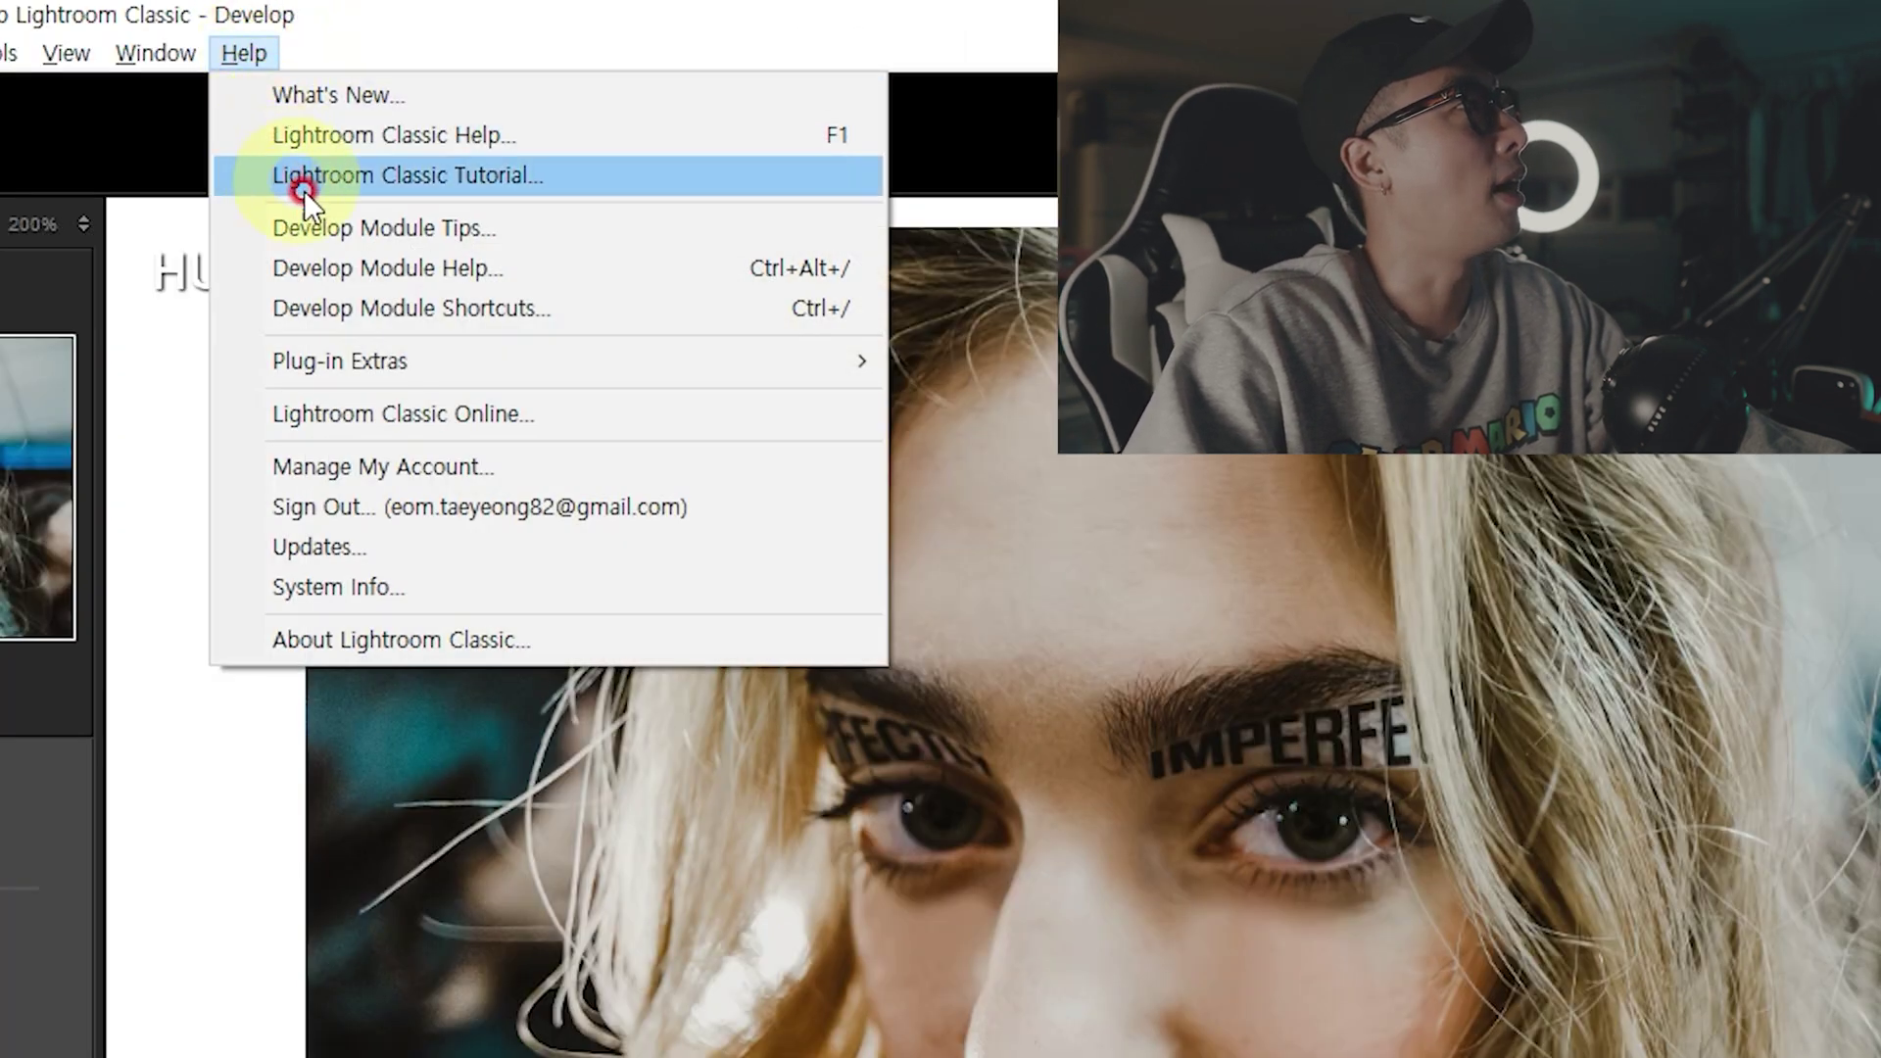
{"action": "left_click", "coordinate": [373, 548]}
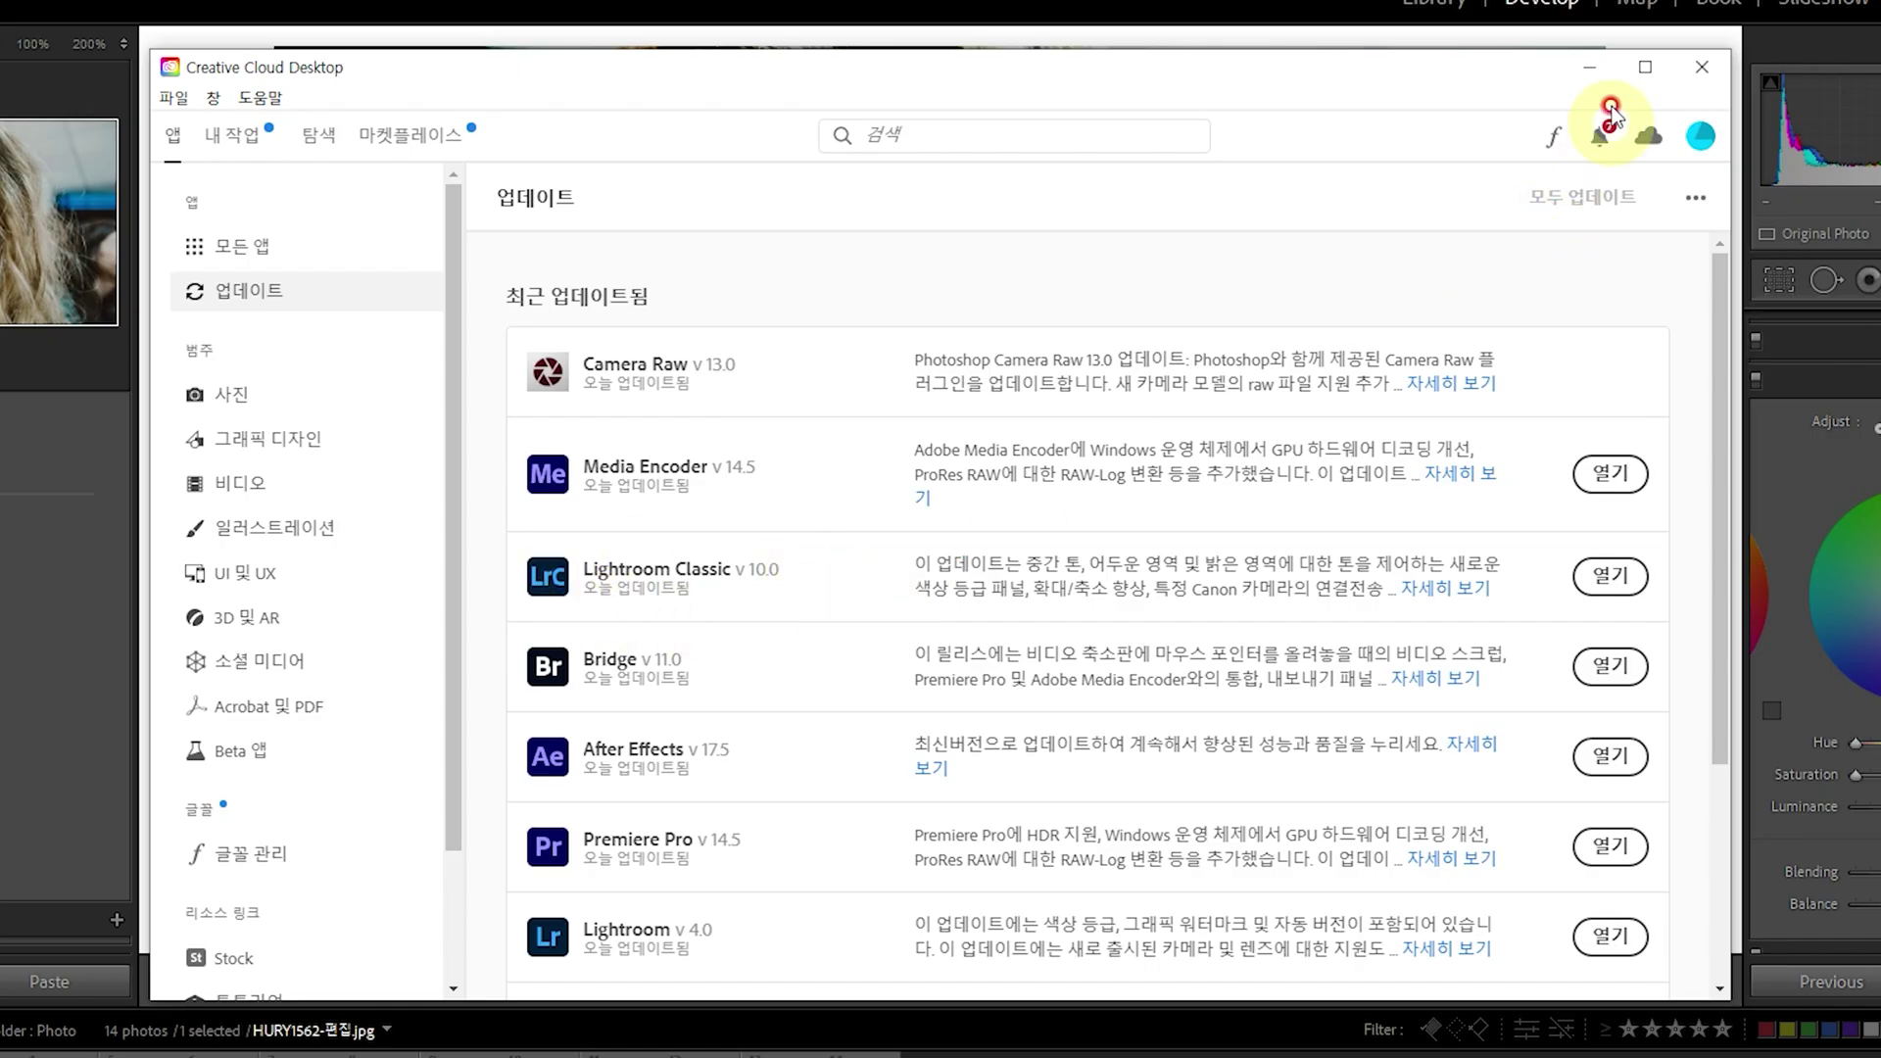
{"action": "left_click", "coordinate": [1702, 67]}
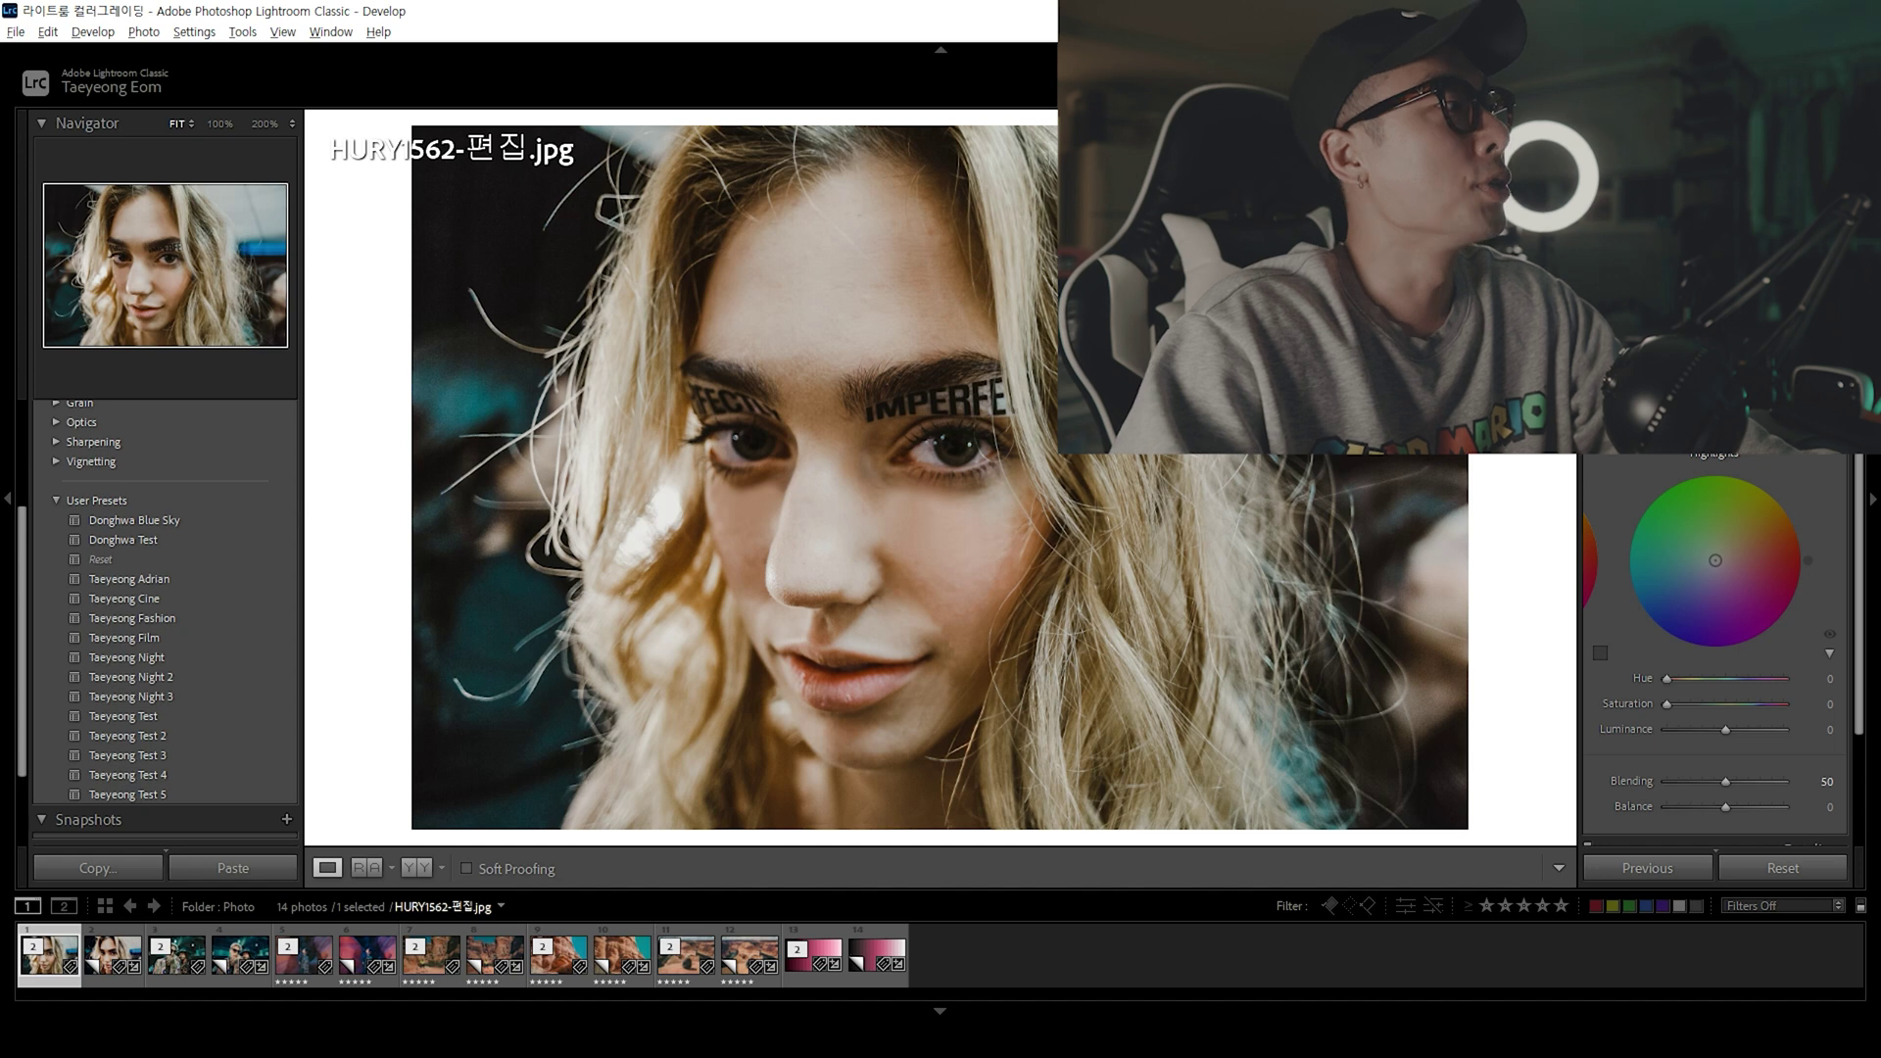
Browse the example photos and their graded virtual copies in the Library loupe
{"action": "left_click", "coordinate": [54, 551]}
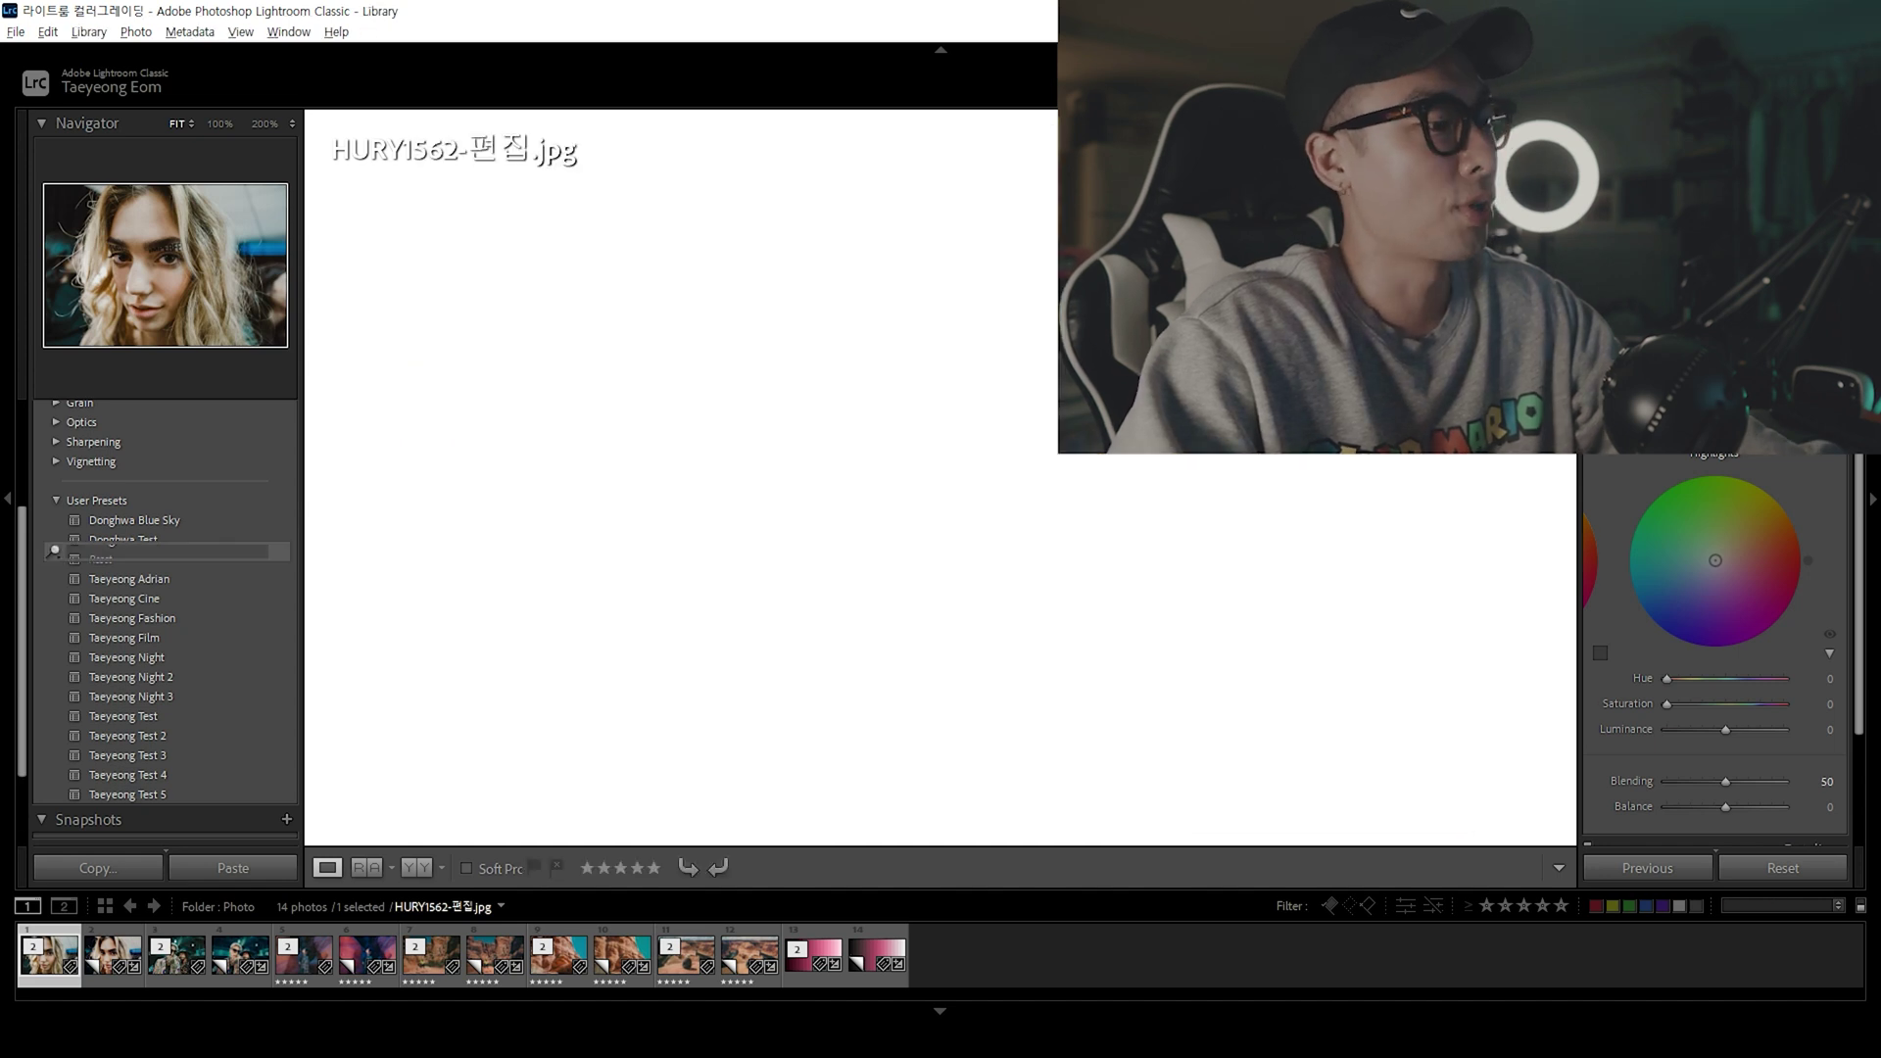
{"action": "key", "text": "e"}
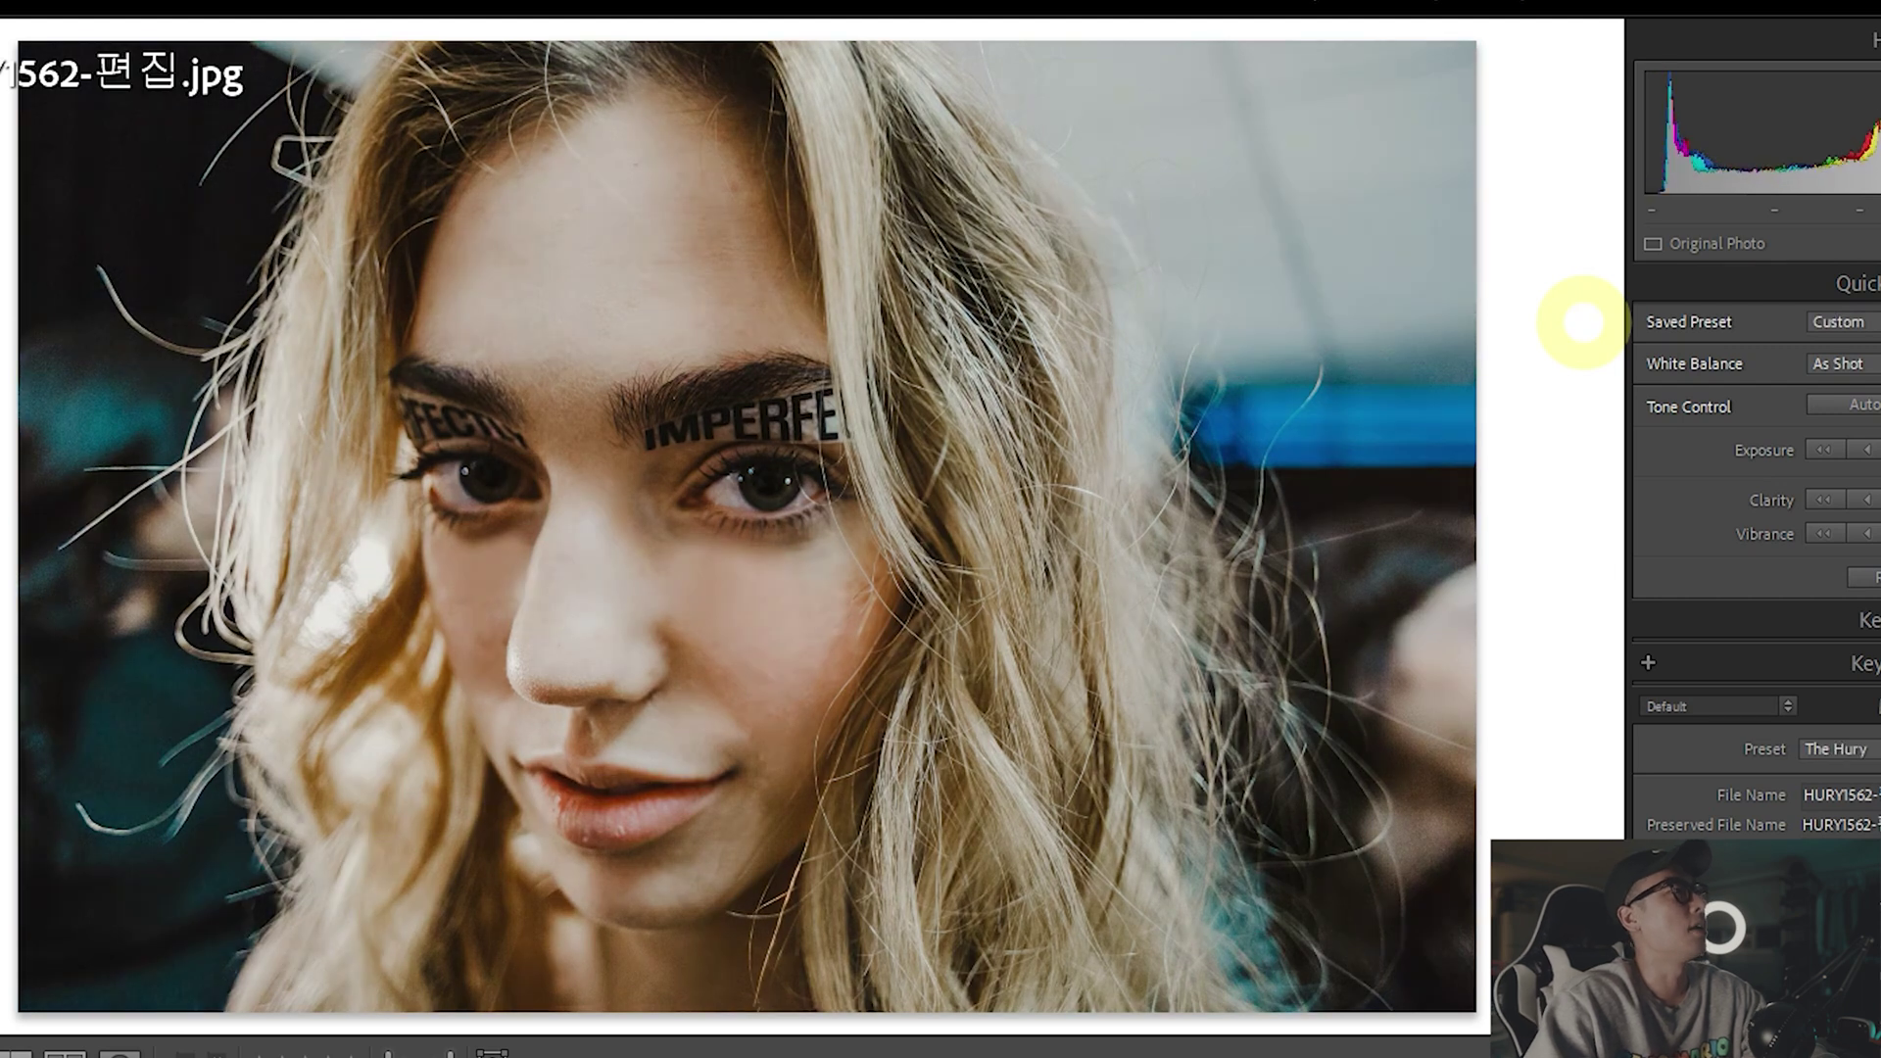
{"action": "key", "text": "Right"}
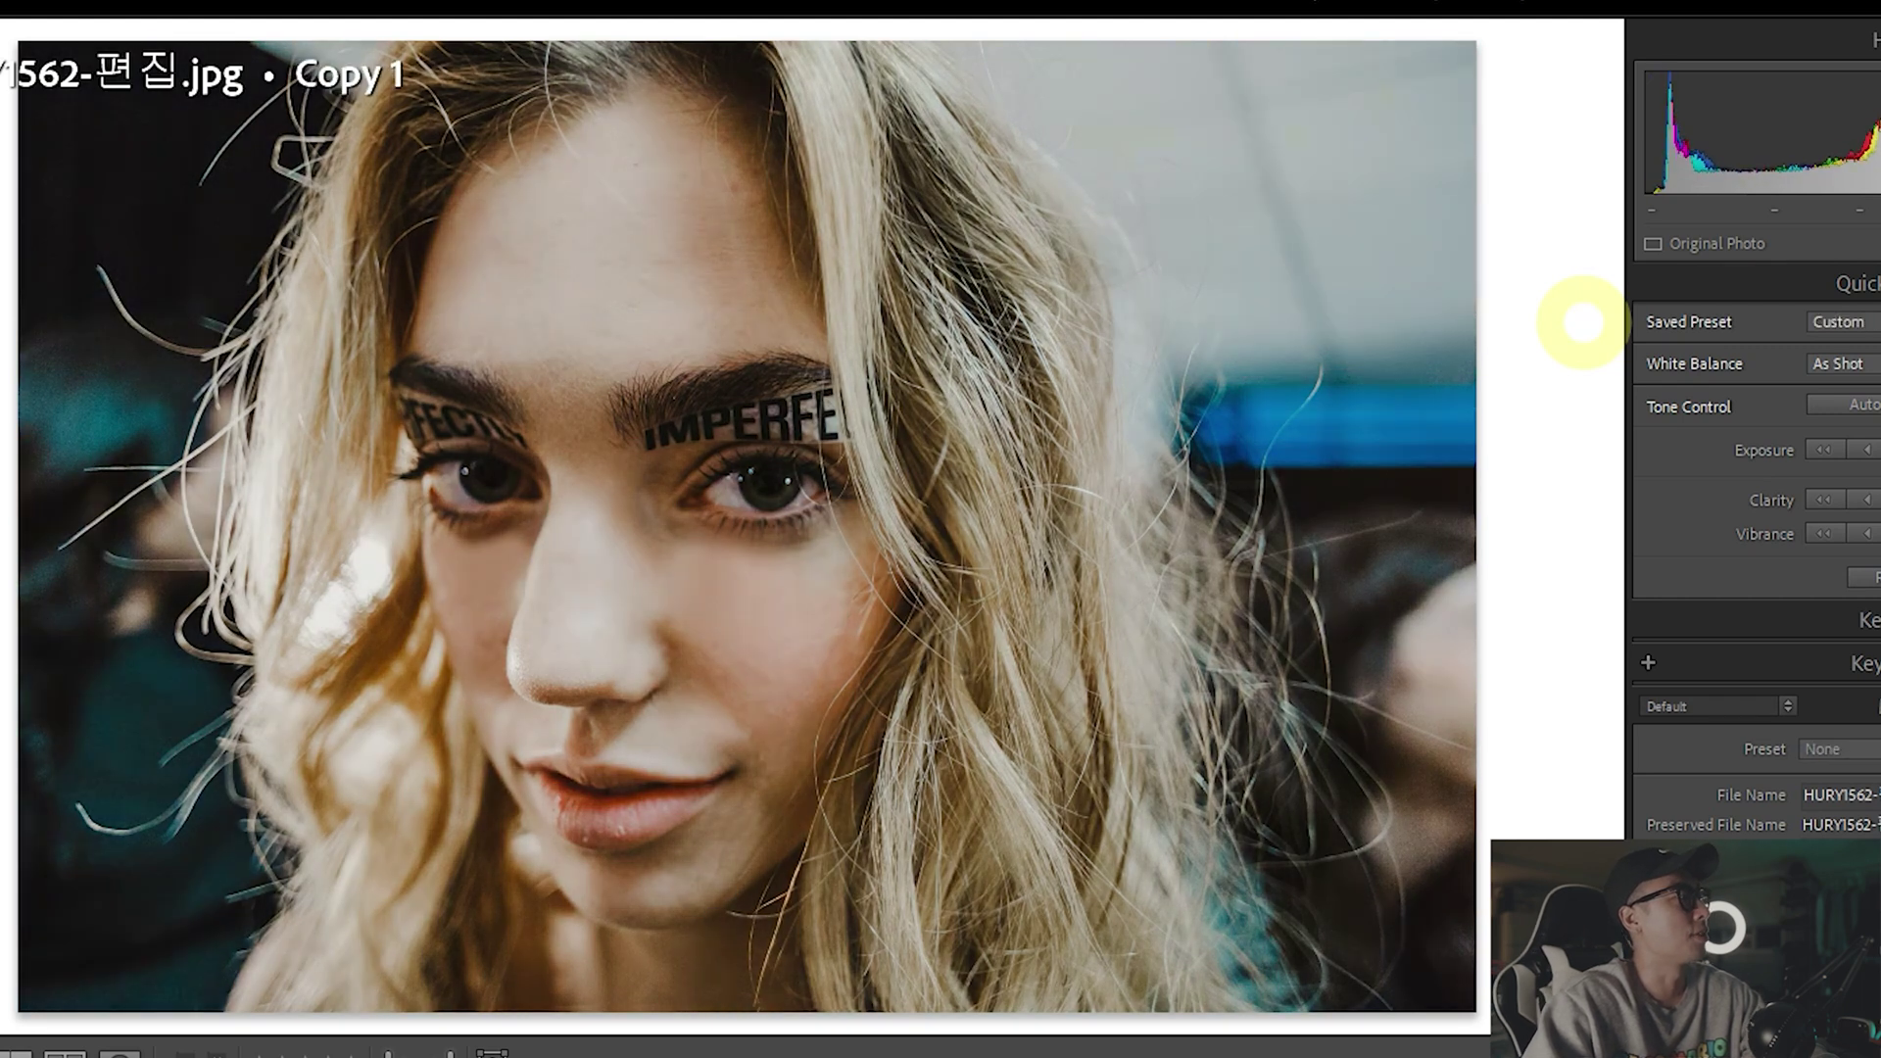
{"action": "key", "text": "Right"}
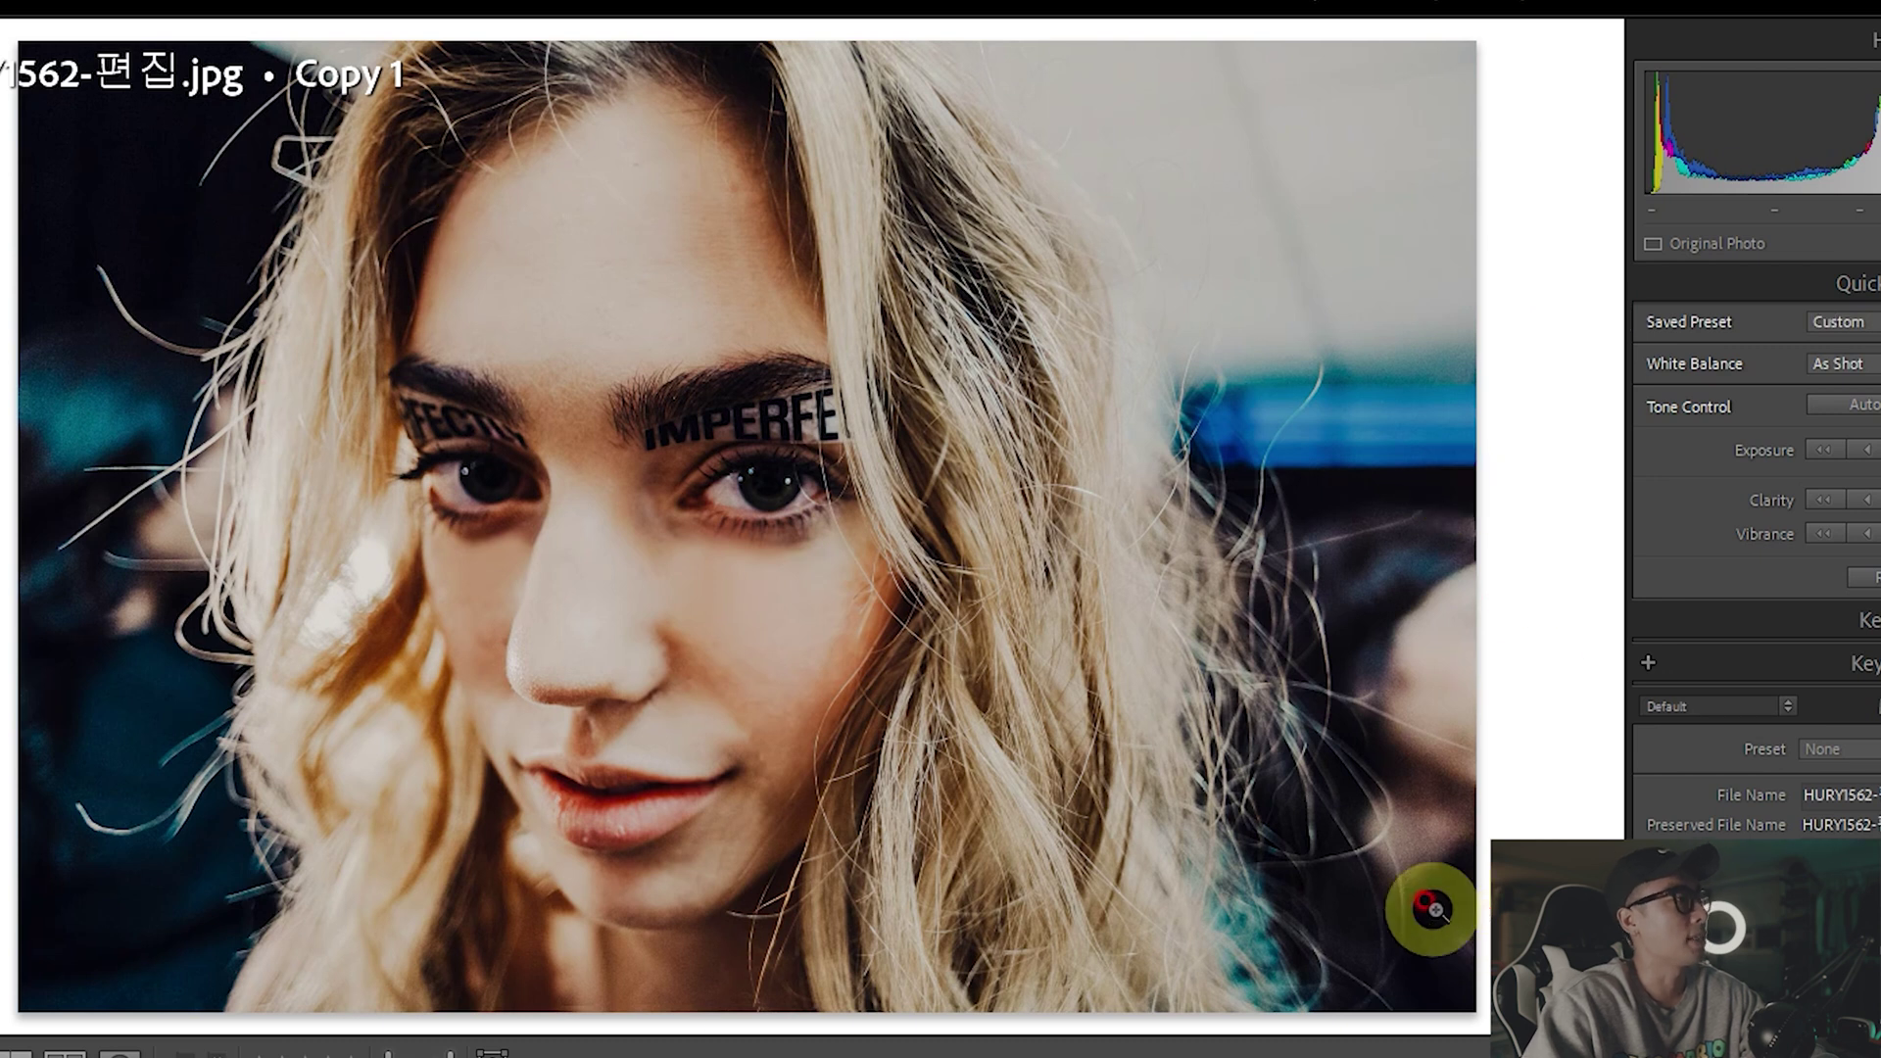
{"action": "key", "text": "Right"}
{"action": "key", "text": "Right"}
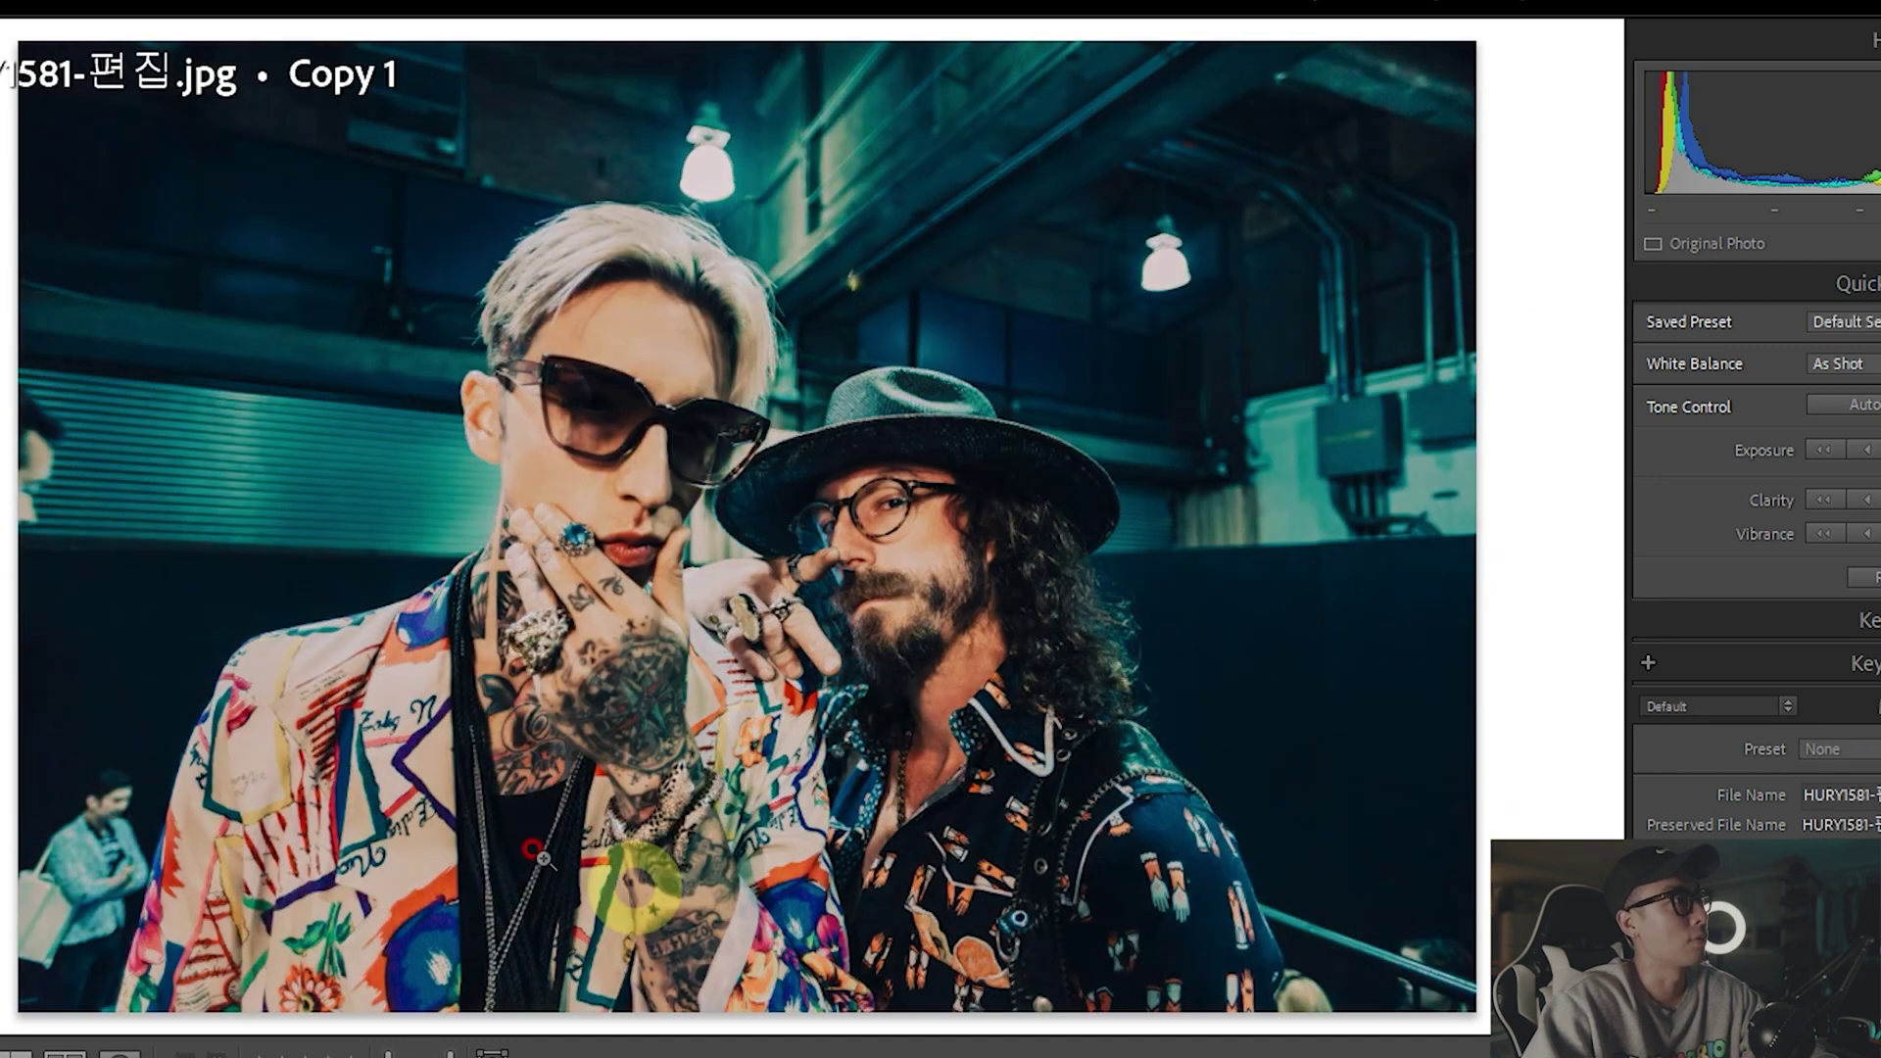
{"action": "key", "text": "Right"}
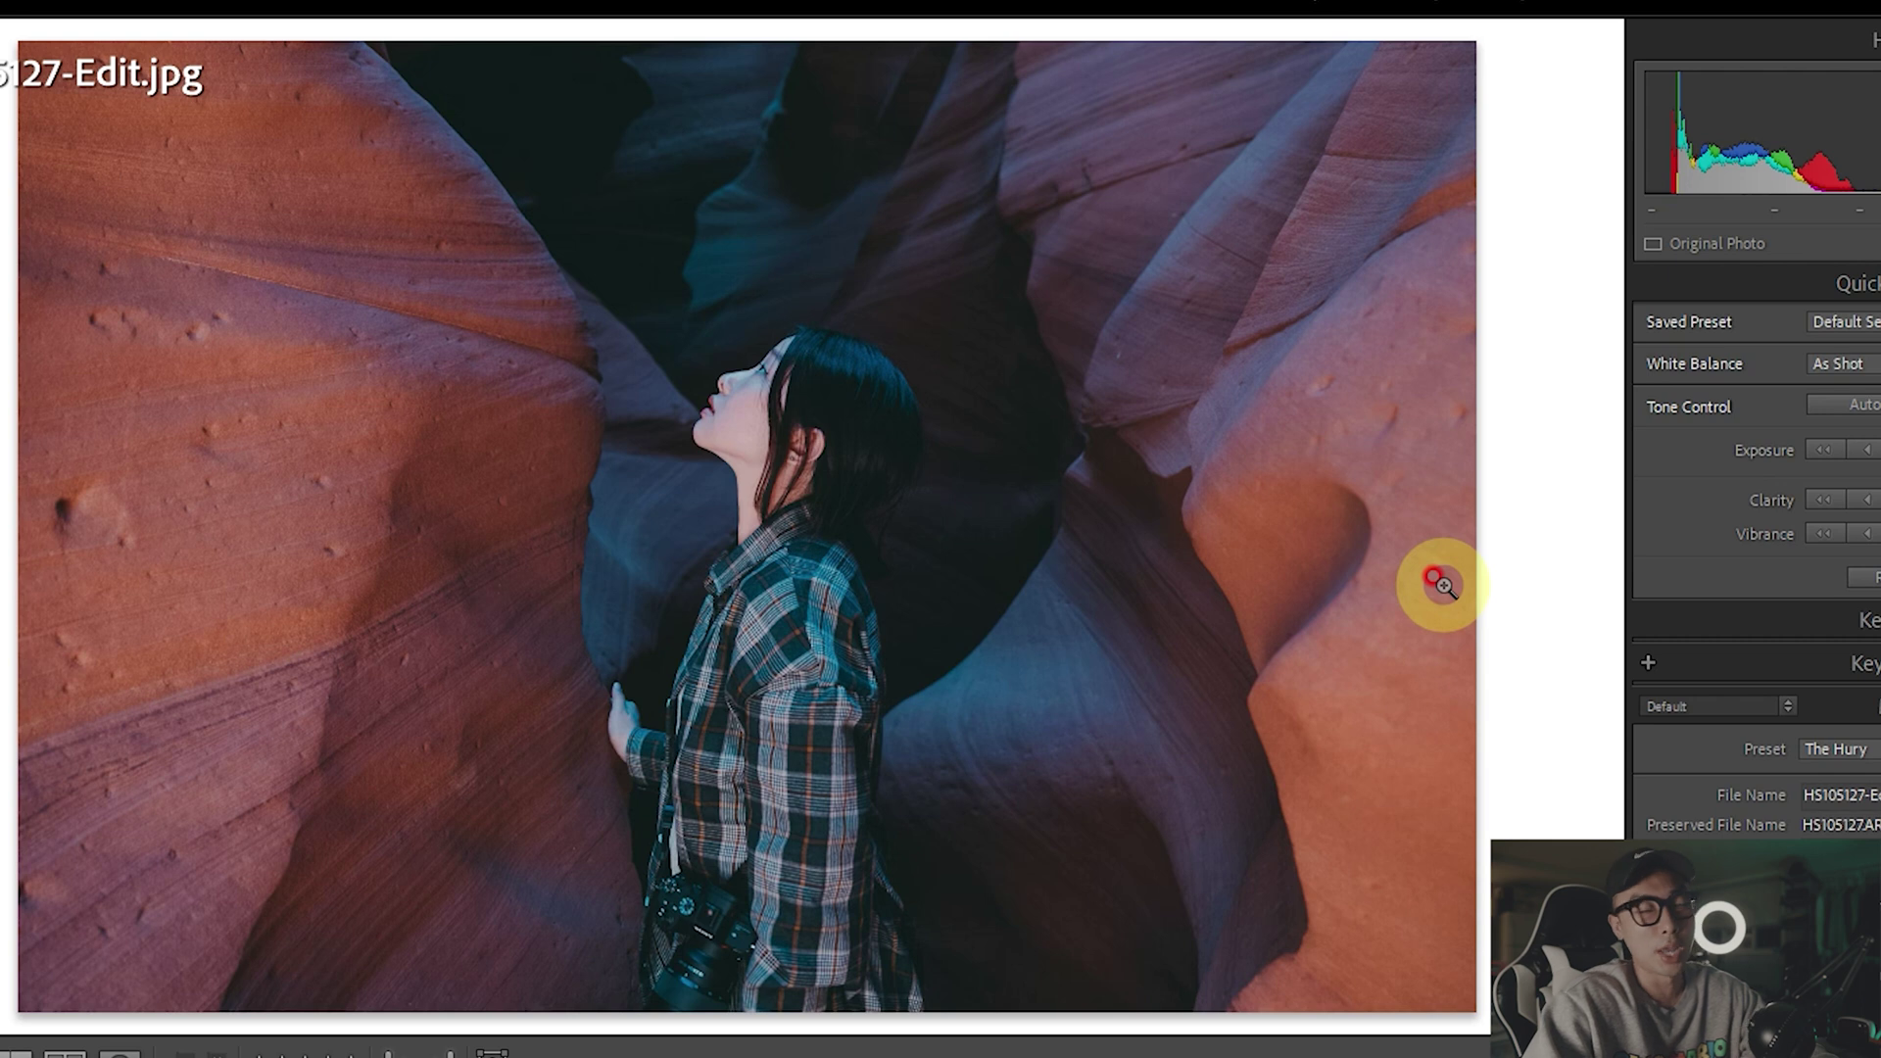
{"action": "key", "text": "Right"}
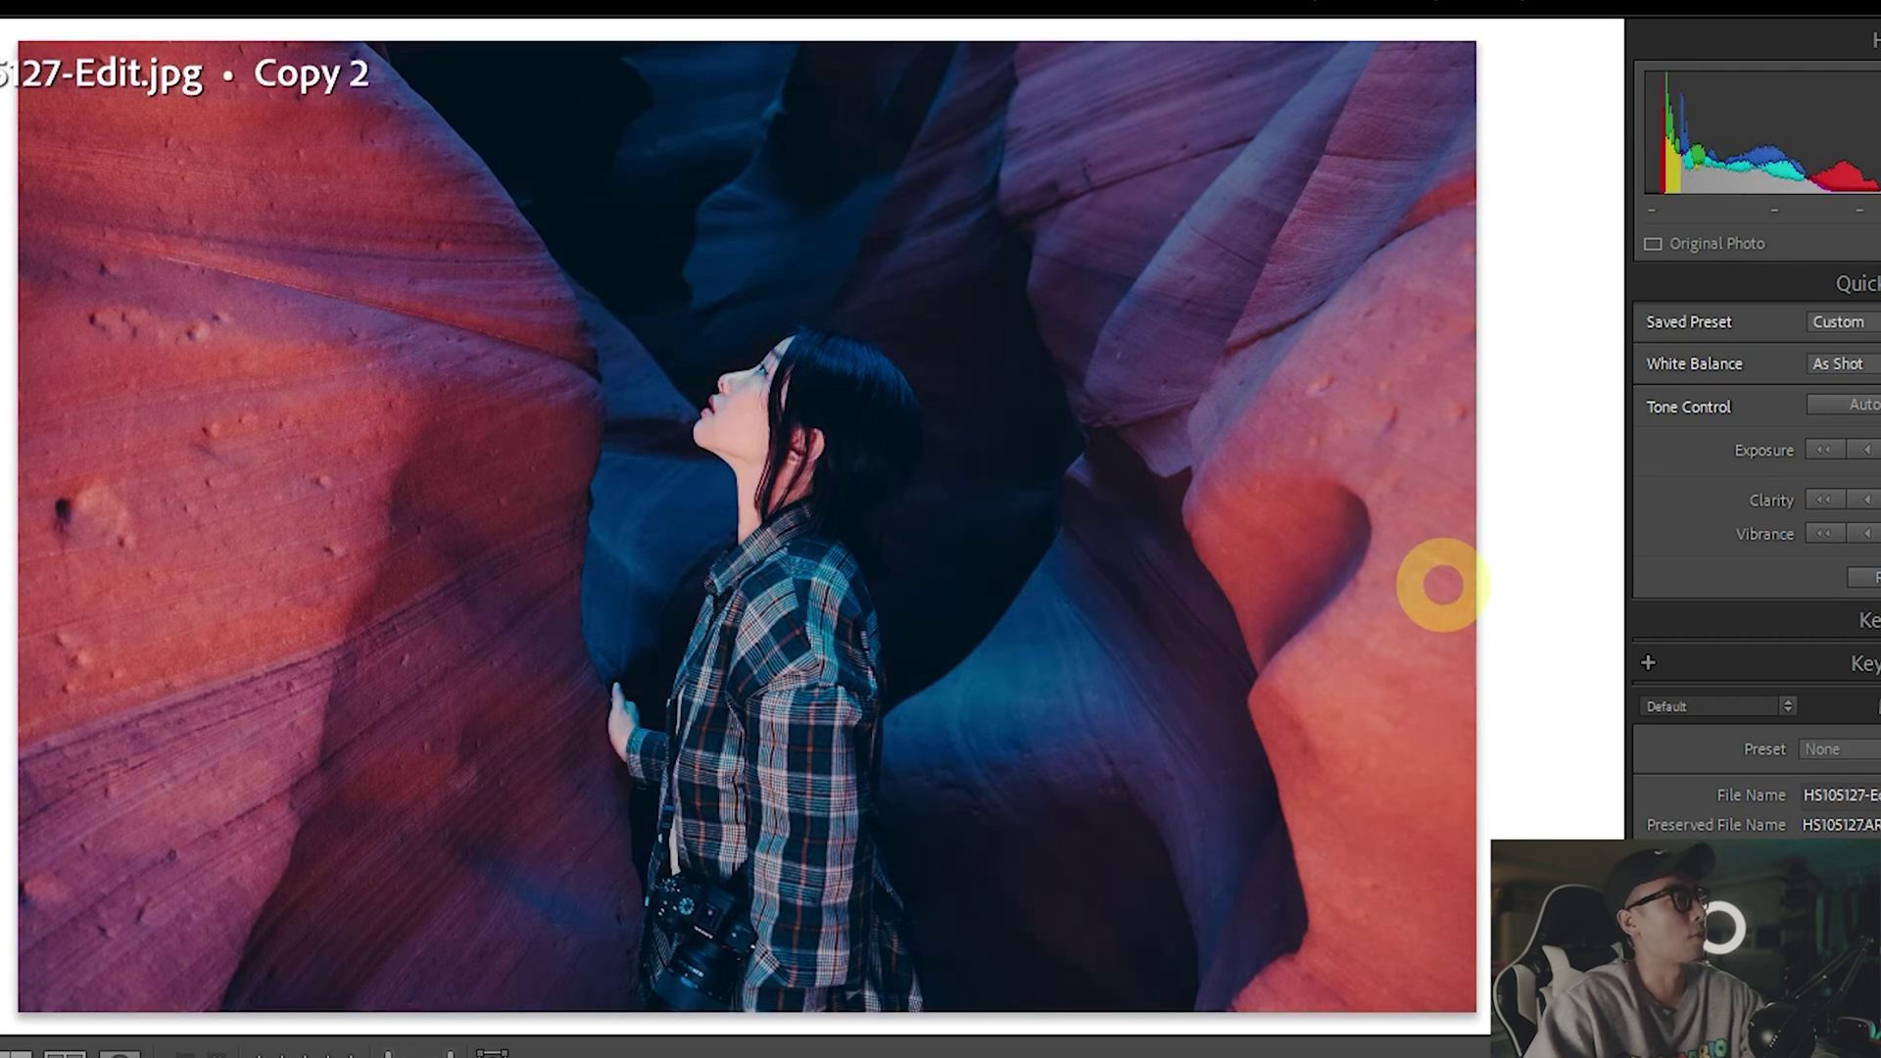
{"action": "key", "text": "Right"}
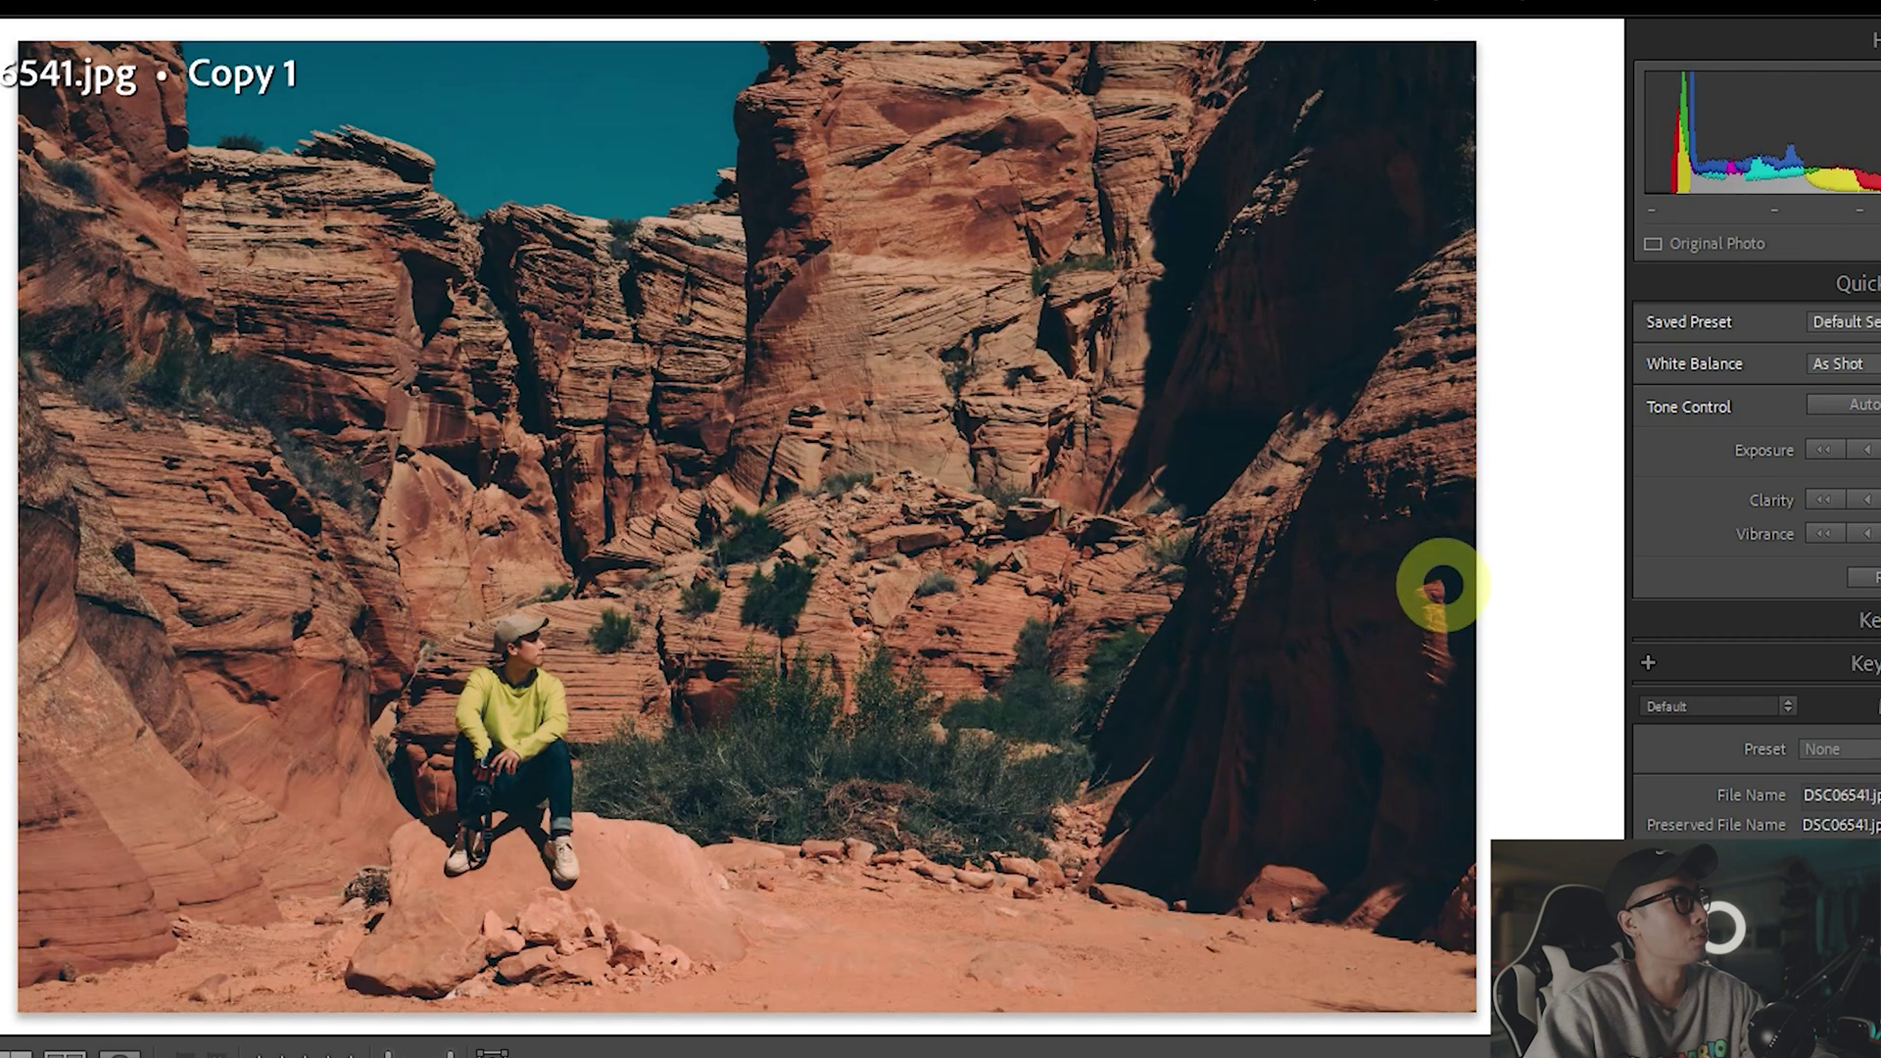
{"action": "key", "text": "Right"}
{"action": "key", "text": "Right"}
{"action": "key", "text": "Right"}
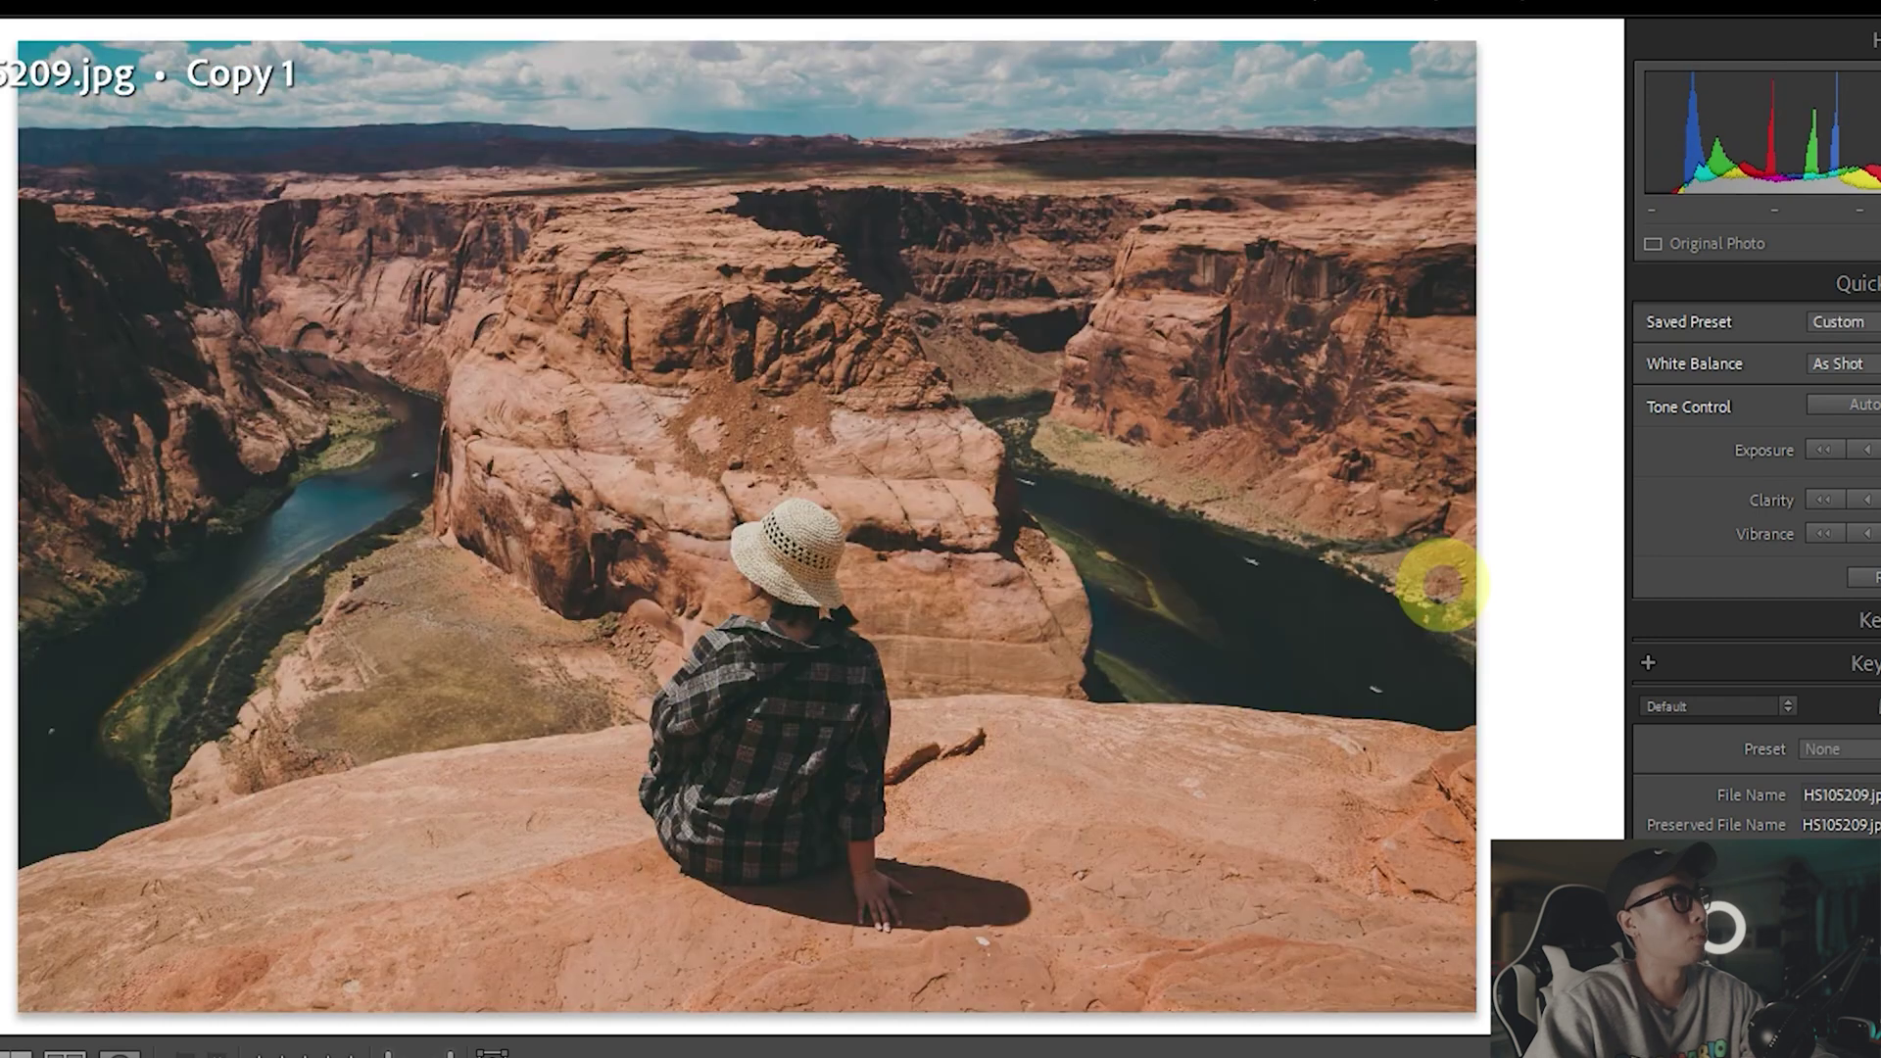
{"action": "key", "text": "Right"}
{"action": "key", "text": "Right"}
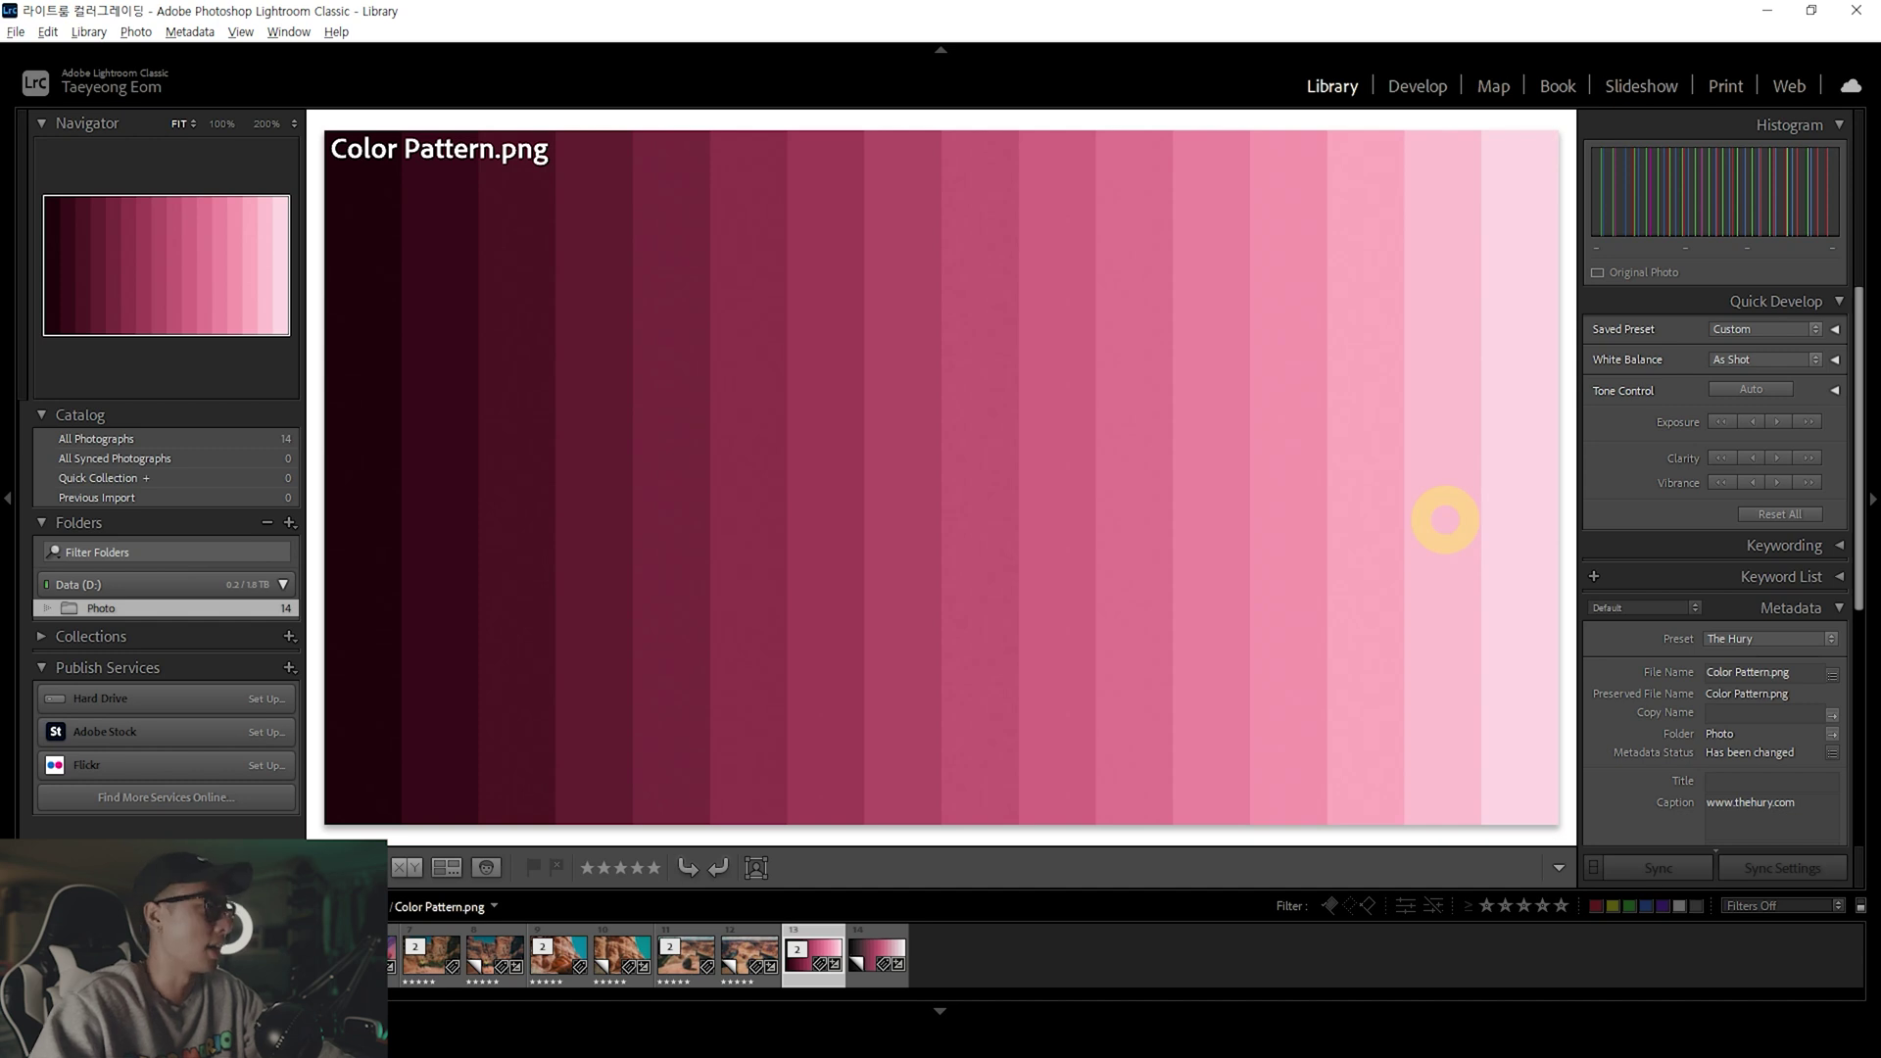
Reset all develop edits on Color Pattern.png so it turns grayscale, with Color Grading panel shown
{"action": "key", "text": "g"}
{"action": "key", "text": "d"}
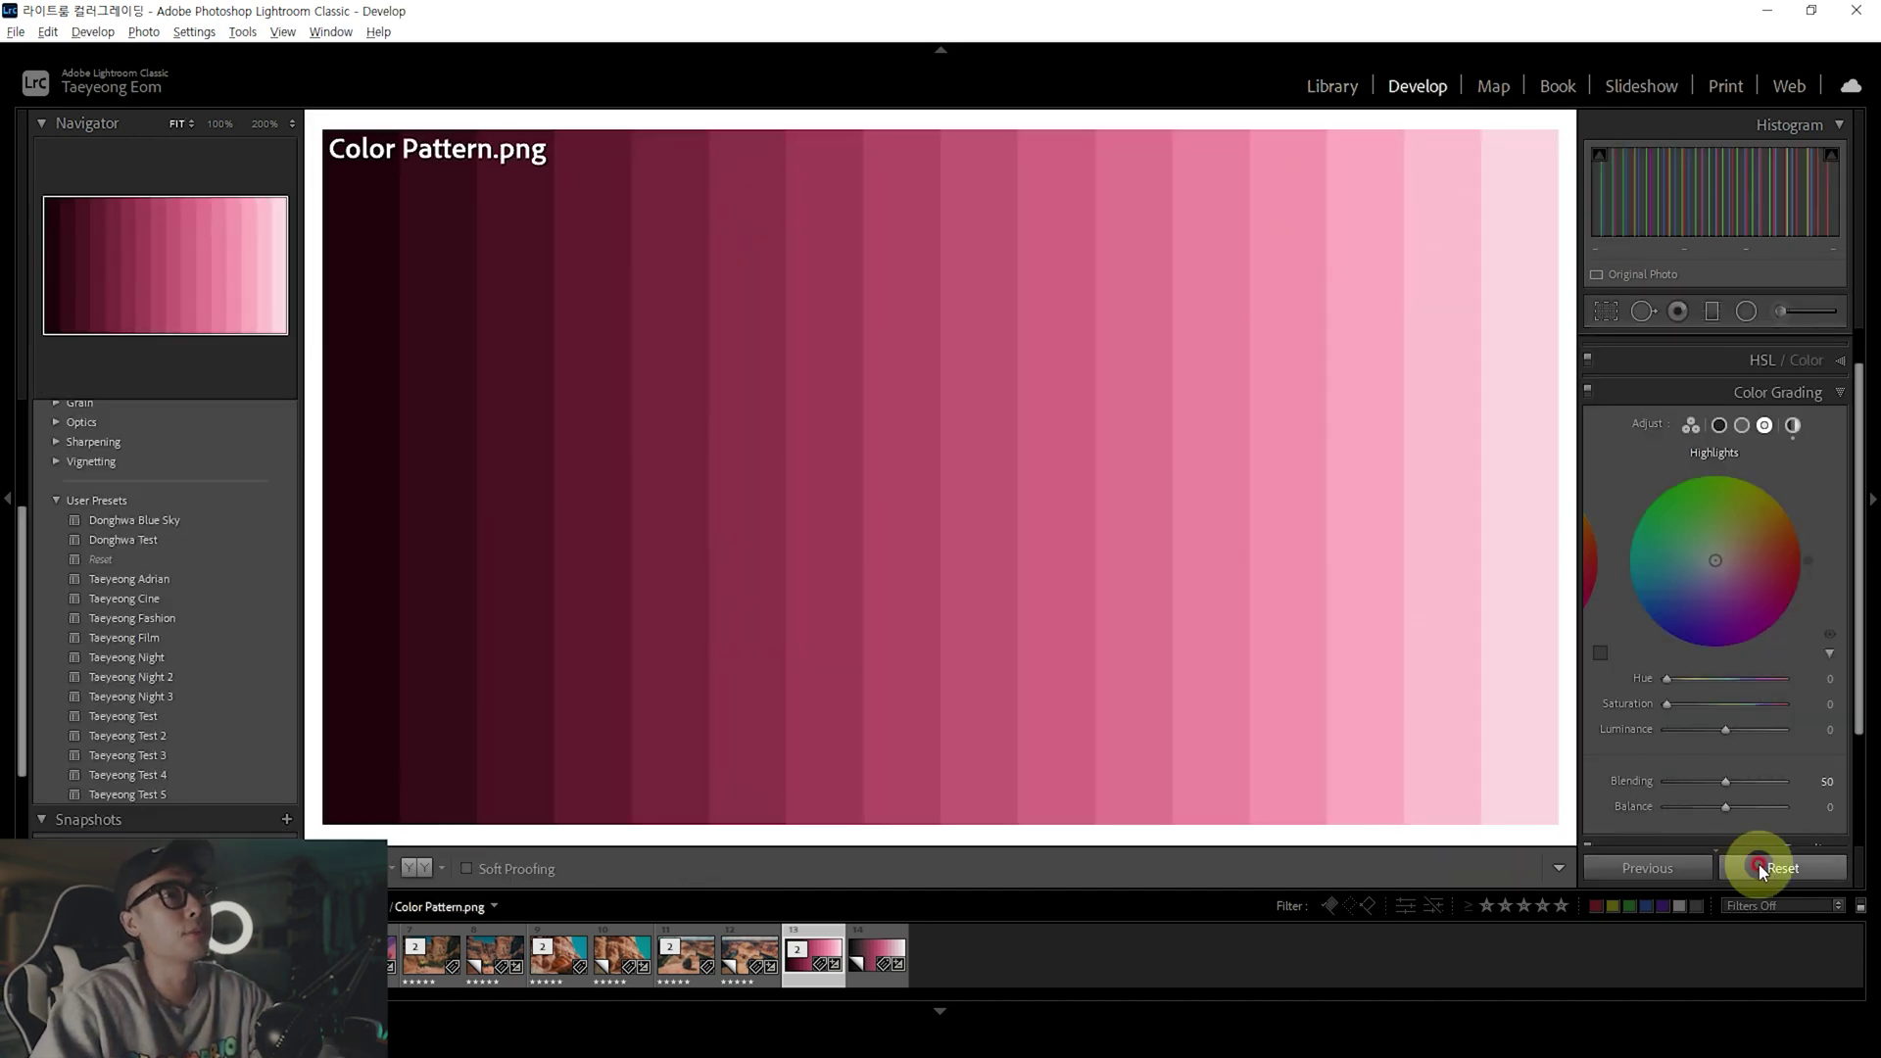
{"action": "left_click", "coordinate": [1760, 869]}
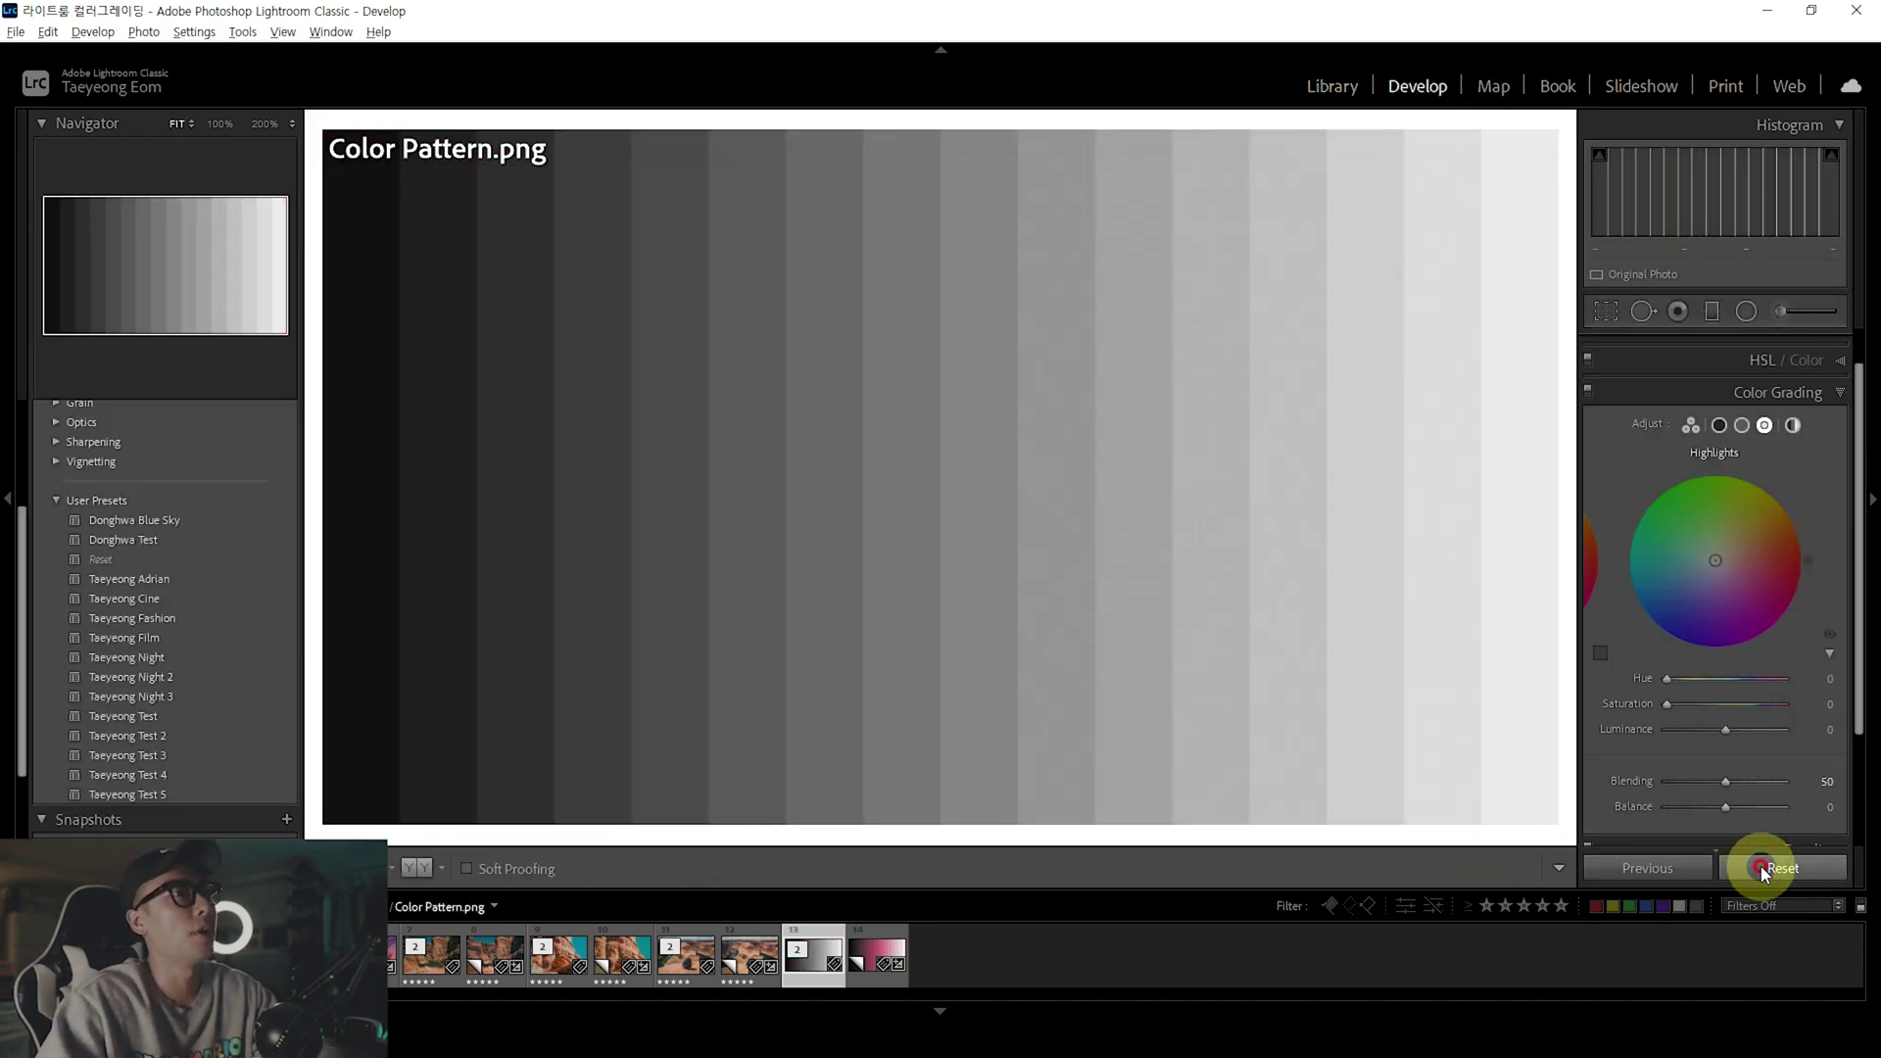
{"action": "scroll", "coordinate": [1656, 468], "scroll_direction": "up", "scroll_amount": 1}
{"action": "left_click", "coordinate": [1734, 446]}
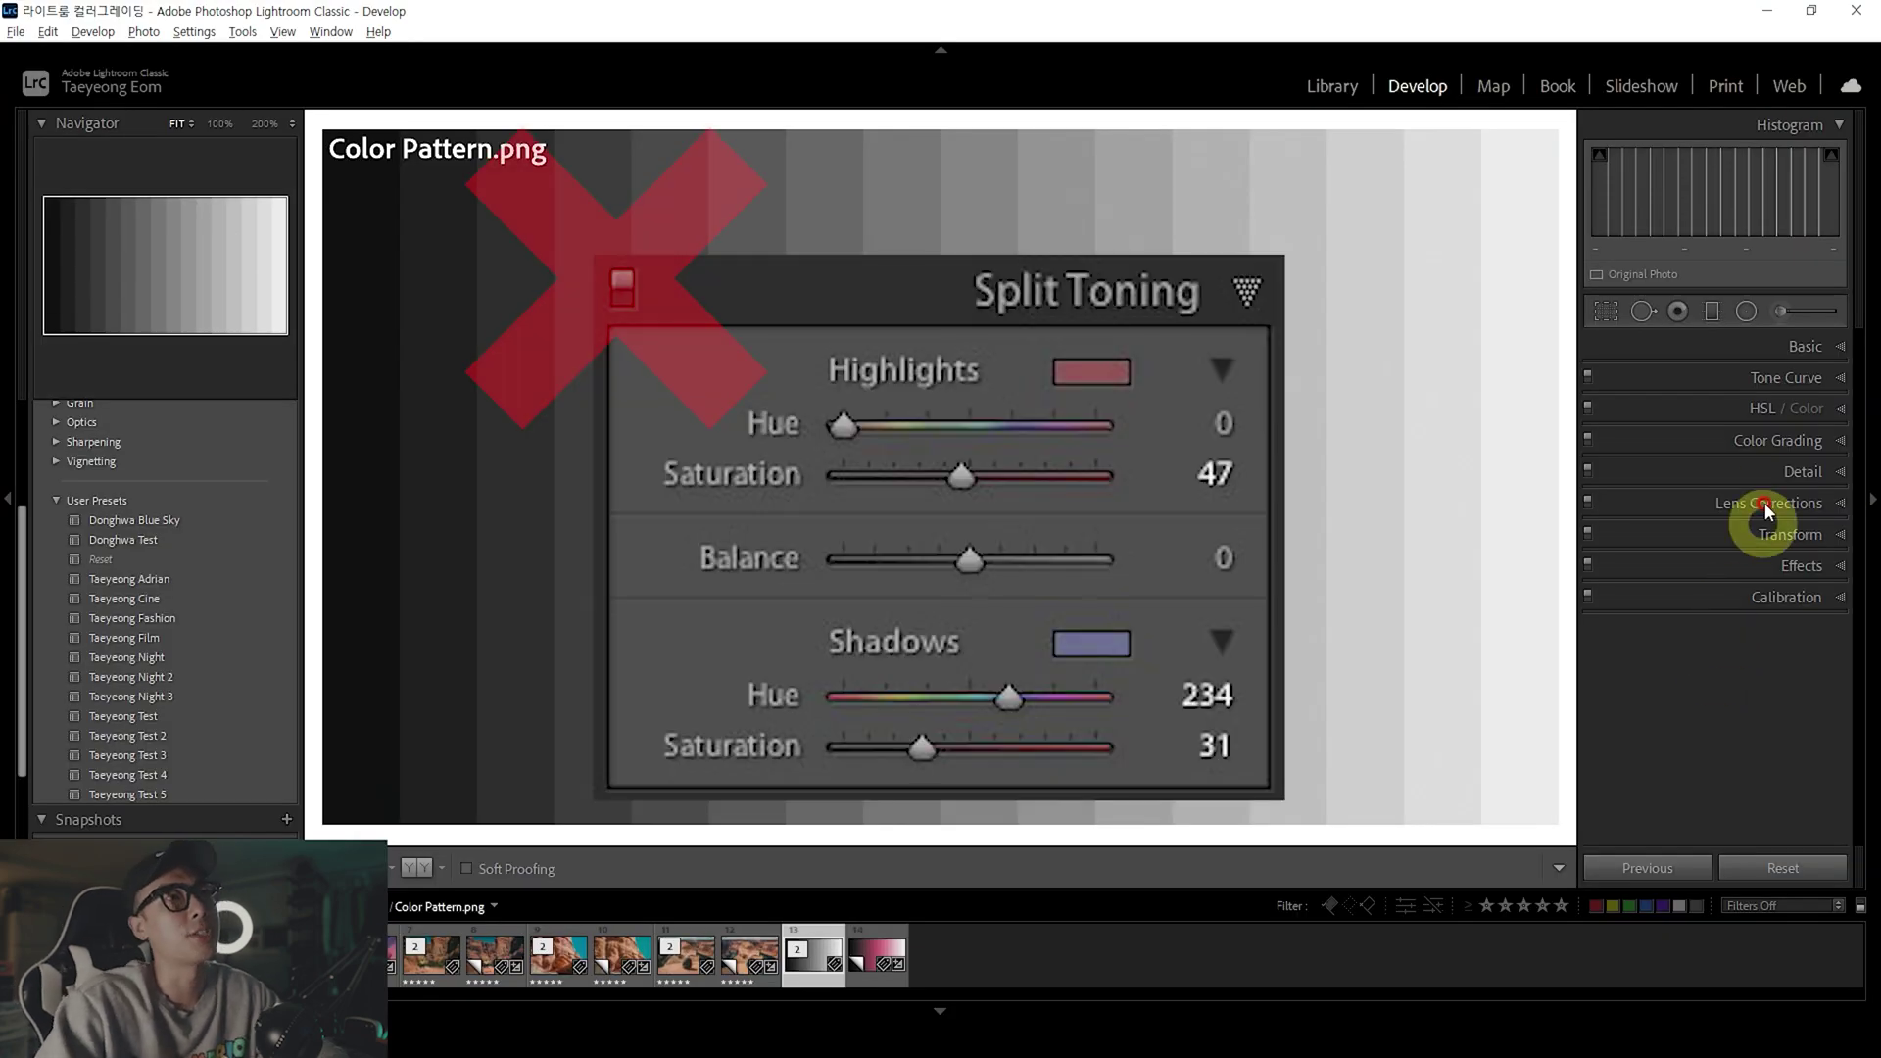
{"action": "left_click", "coordinate": [1755, 443]}
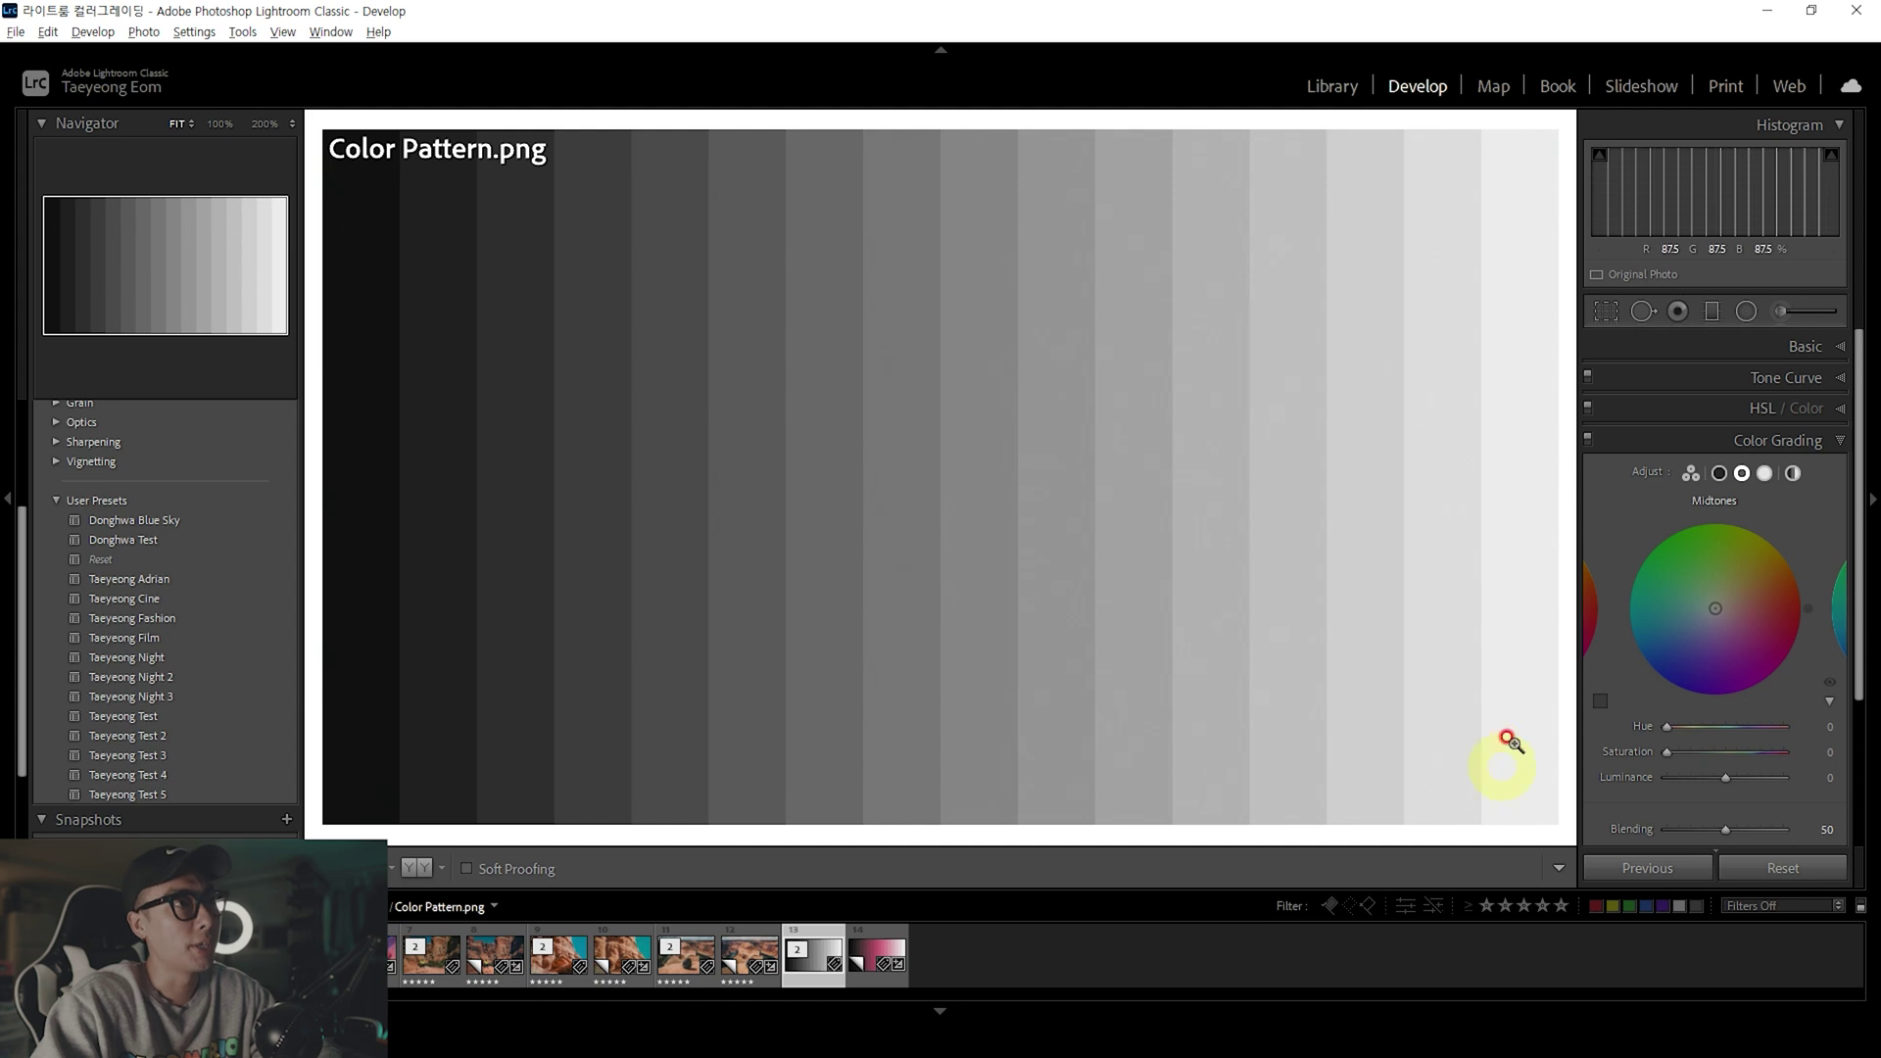
Switch Color Grading to the 3-Way view with Midtones, Shadows and Highlights wheels
{"action": "scroll", "coordinate": [1643, 513], "scroll_direction": "down", "scroll_amount": 1}
{"action": "left_click", "coordinate": [1693, 440]}
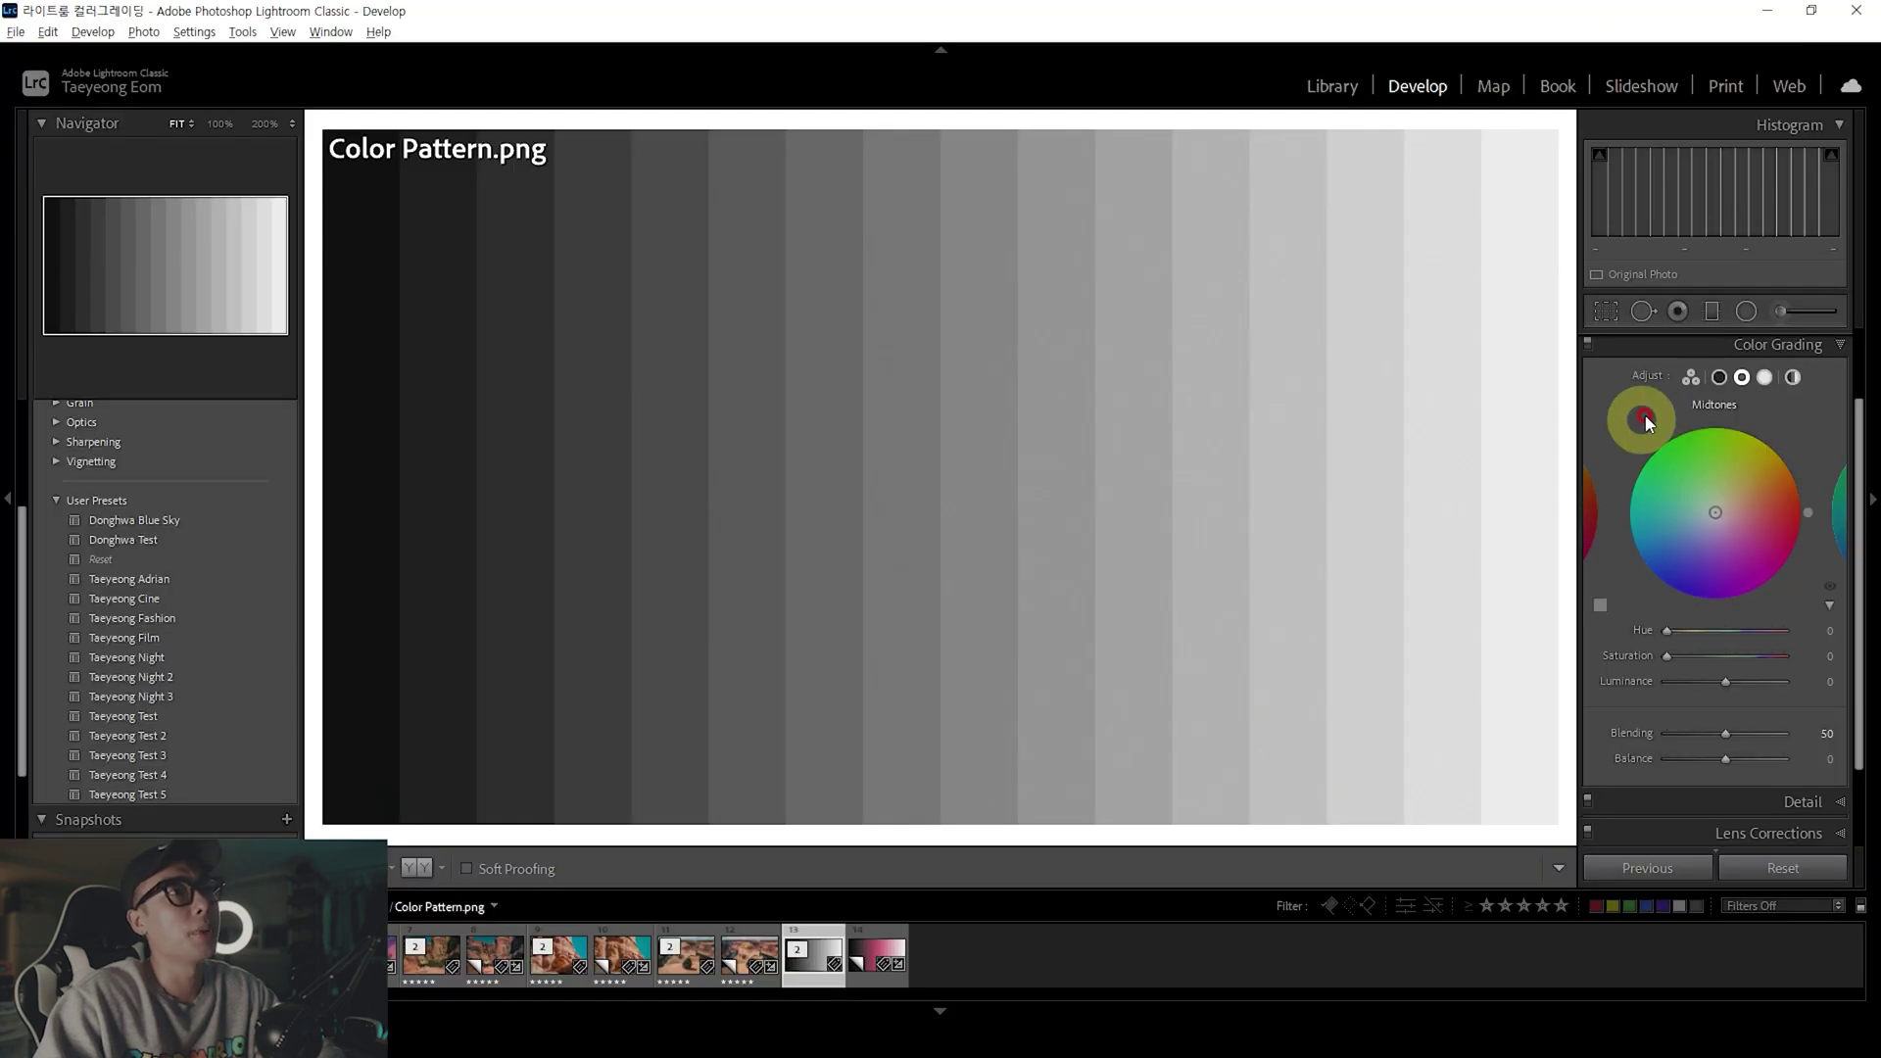
{"action": "left_click", "coordinate": [1694, 380]}
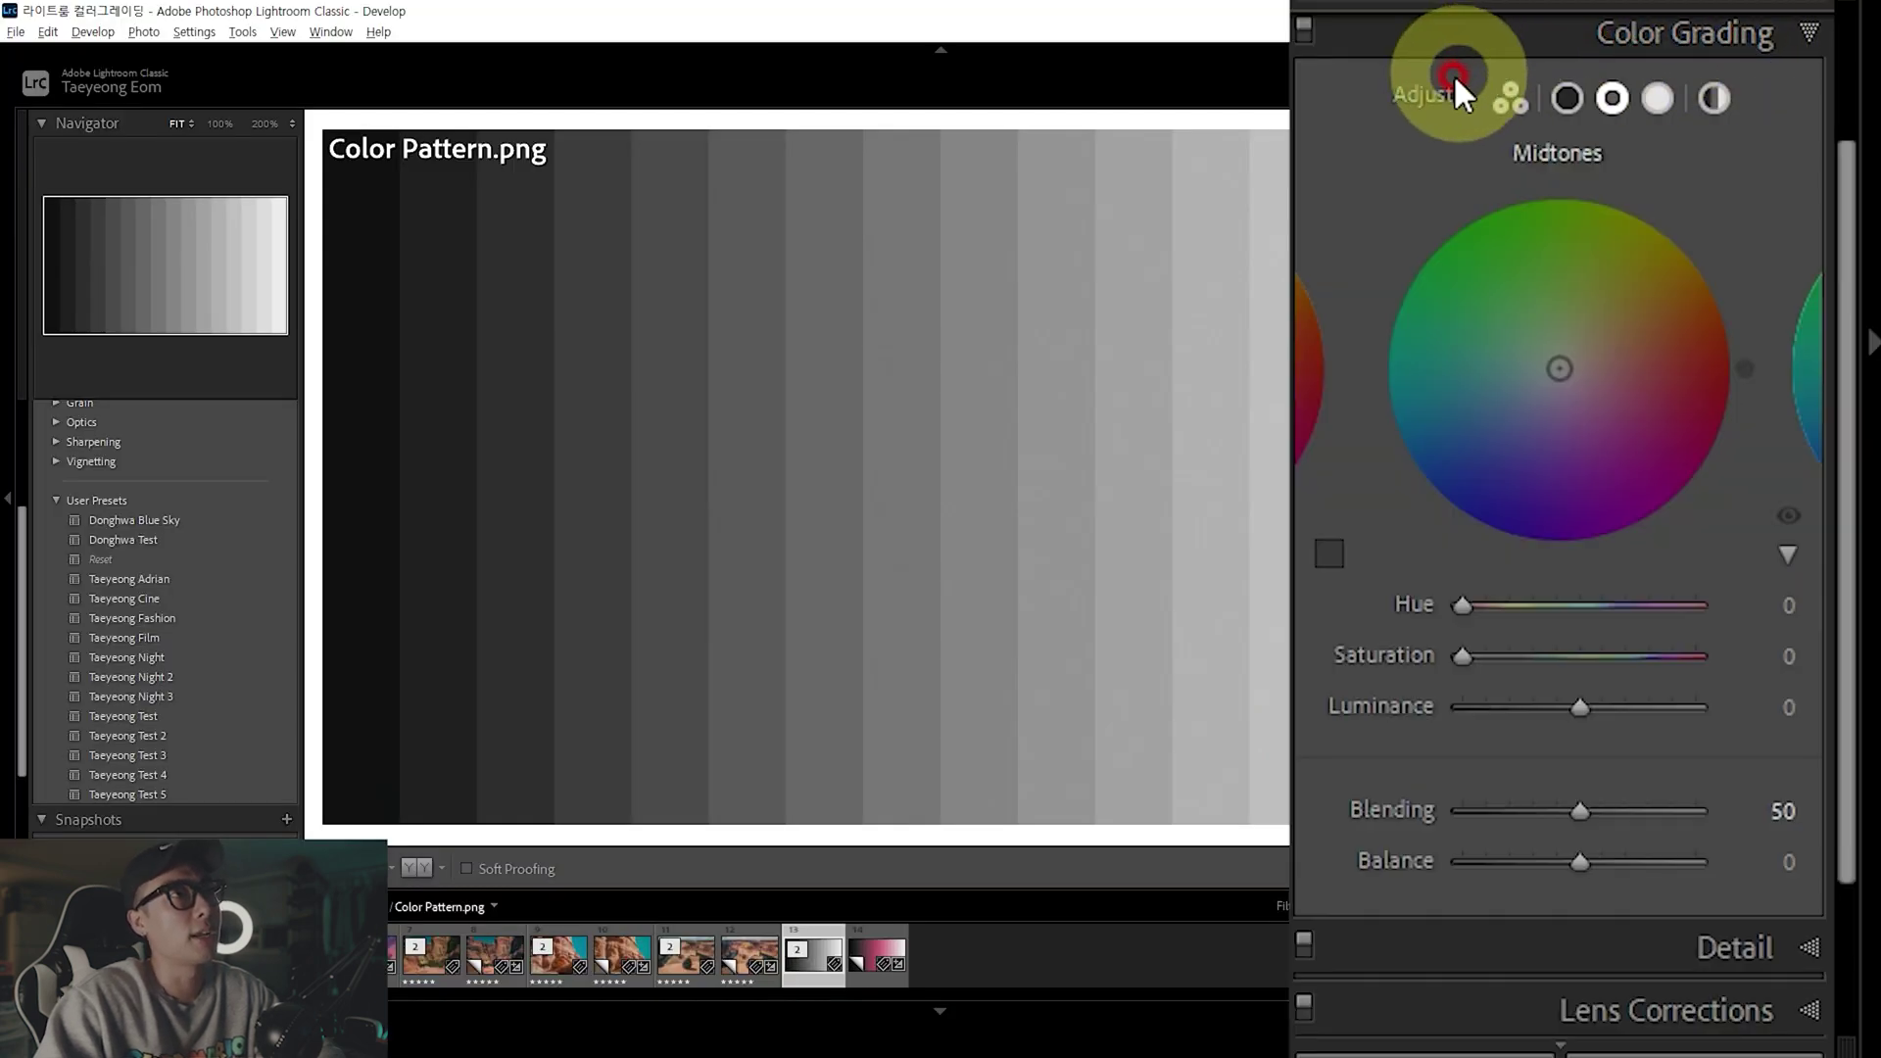
{"action": "left_click", "coordinate": [1691, 378]}
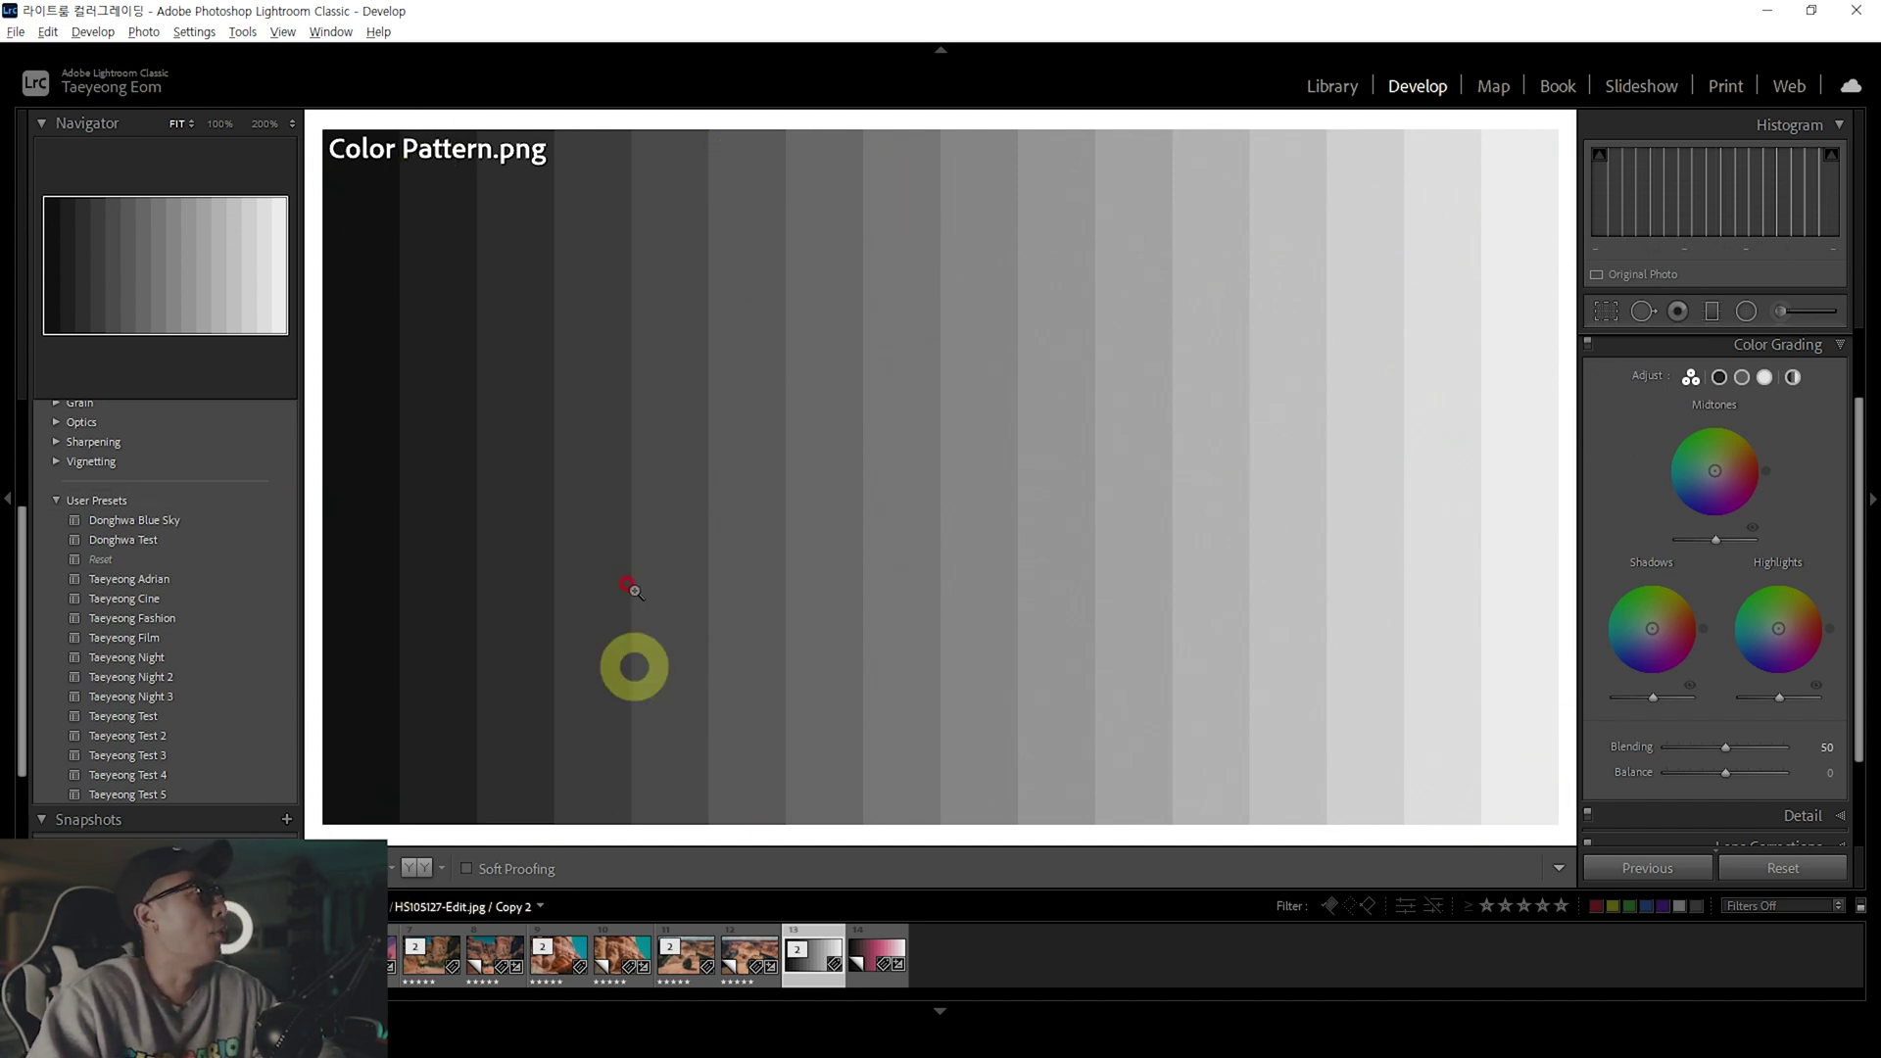
Tint the midtones magenta and lower their luminance to darken them
{"action": "mouse_move", "coordinate": [1730, 519]}
{"action": "left_mouse_down"}
{"action": "mouse_move", "coordinate": [1721, 482]}
{"action": "mouse_move", "coordinate": [1691, 495]}
{"action": "mouse_move", "coordinate": [1683, 442]}
{"action": "mouse_move", "coordinate": [1740, 452]}
{"action": "left_mouse_up"}
{"action": "mouse_move", "coordinate": [1606, 252]}
{"action": "left_mouse_down"}
{"action": "mouse_move", "coordinate": [1599, 315]}
{"action": "mouse_move", "coordinate": [1503, 336]}
{"action": "mouse_move", "coordinate": [1519, 244]}
{"action": "mouse_move", "coordinate": [1619, 281]}
{"action": "mouse_move", "coordinate": [1561, 327]}
{"action": "mouse_move", "coordinate": [1566, 239]}
{"action": "mouse_move", "coordinate": [1599, 294]}
{"action": "mouse_move", "coordinate": [1516, 311]}
{"action": "mouse_move", "coordinate": [1524, 294]}
{"action": "mouse_move", "coordinate": [1625, 285]}
{"action": "mouse_move", "coordinate": [1521, 296]}
{"action": "mouse_move", "coordinate": [1618, 273]}
{"action": "mouse_move", "coordinate": [1536, 264]}
{"action": "mouse_move", "coordinate": [1587, 315]}
{"action": "mouse_move", "coordinate": [1574, 251]}
{"action": "mouse_move", "coordinate": [1538, 300]}
{"action": "left_mouse_up"}
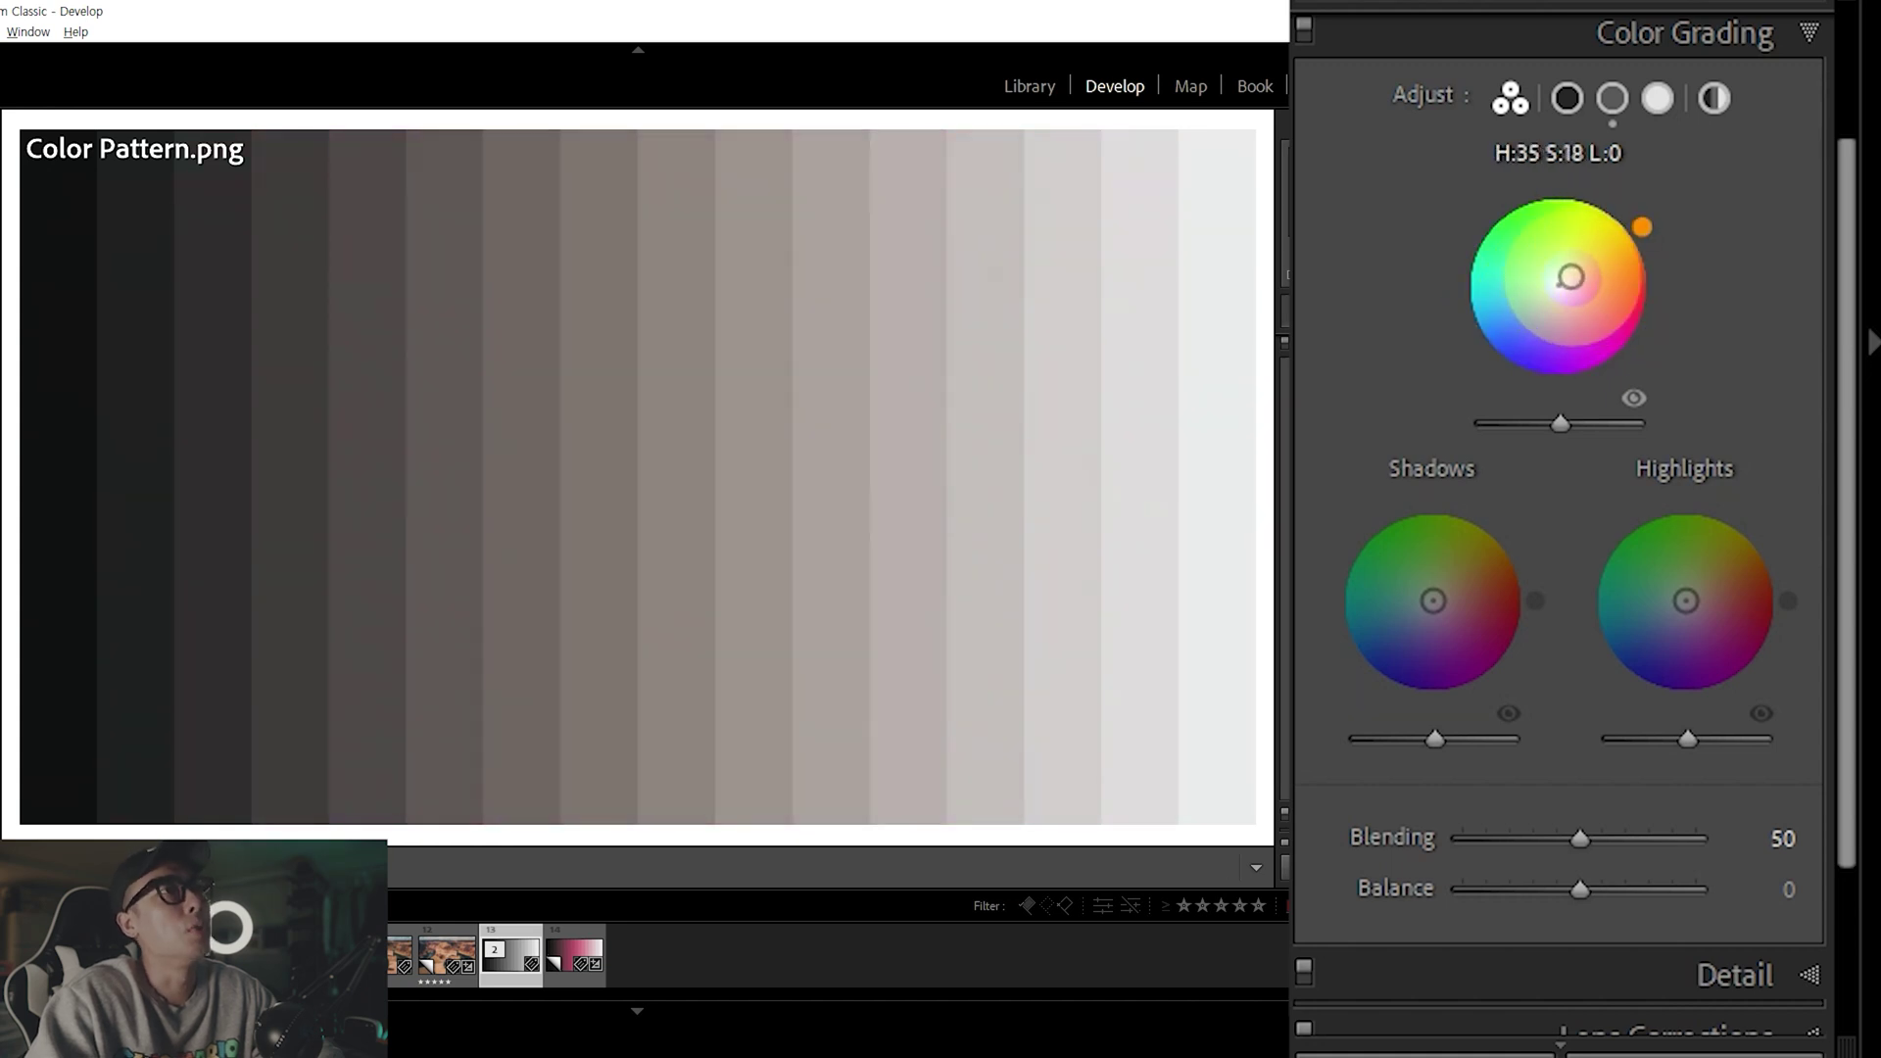
{"action": "mouse_move", "coordinate": [1532, 300]}
{"action": "left_mouse_down"}
{"action": "mouse_move", "coordinate": [1574, 261]}
{"action": "mouse_move", "coordinate": [1596, 319]}
{"action": "mouse_move", "coordinate": [1512, 276]}
{"action": "mouse_move", "coordinate": [1549, 235]}
{"action": "mouse_move", "coordinate": [1587, 284]}
{"action": "left_mouse_up"}
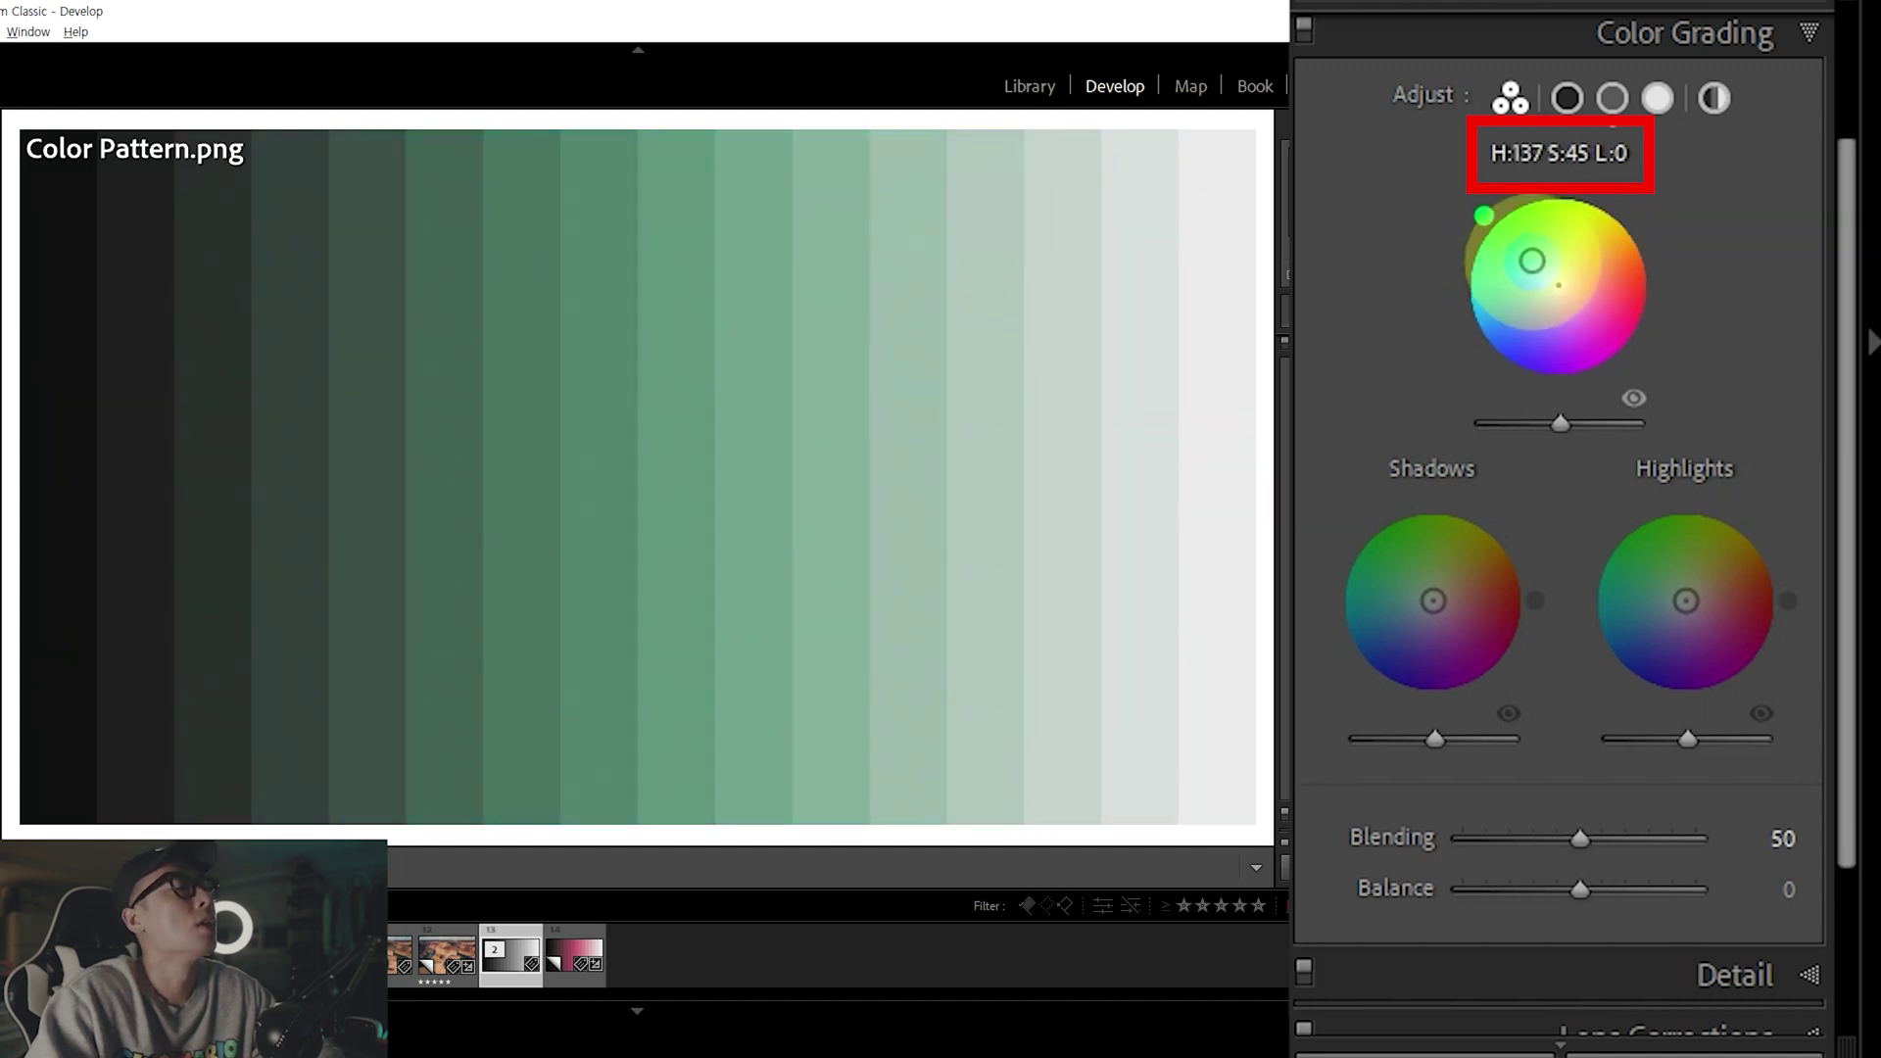
{"action": "mouse_move", "coordinate": [1542, 323]}
{"action": "left_mouse_down"}
{"action": "mouse_move", "coordinate": [1548, 243]}
{"action": "mouse_move", "coordinate": [1595, 276]}
{"action": "mouse_move", "coordinate": [1512, 292]}
{"action": "mouse_move", "coordinate": [1589, 300]}
{"action": "left_mouse_up"}
{"action": "mouse_move", "coordinate": [1557, 415]}
{"action": "left_mouse_down"}
{"action": "mouse_move", "coordinate": [1531, 429]}
{"action": "mouse_move", "coordinate": [1633, 416]}
{"action": "mouse_move", "coordinate": [1531, 416]}
{"action": "left_mouse_up"}
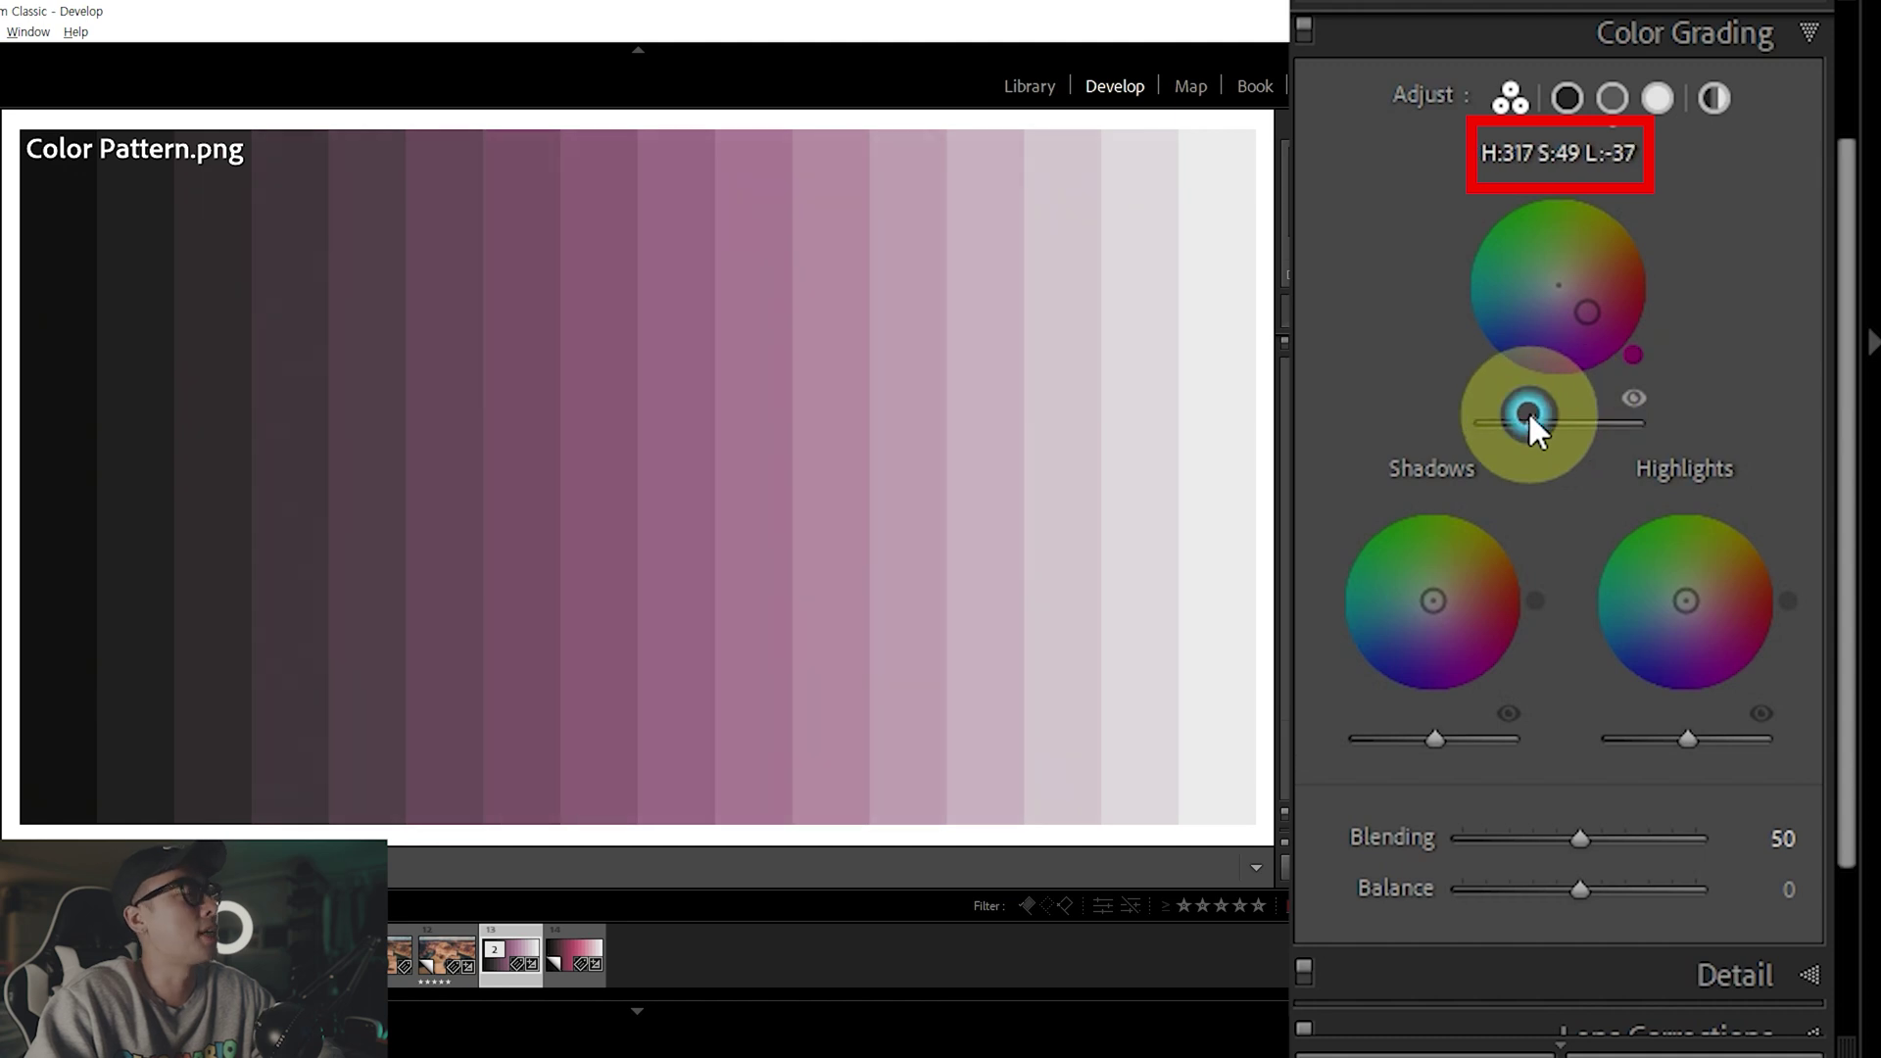
Tint the shadows reddish-brown and the highlights pale yellow (Hue 53, Saturation 37)
{"action": "mouse_move", "coordinate": [1472, 602]}
{"action": "left_mouse_down"}
{"action": "mouse_move", "coordinate": [1449, 629]}
{"action": "mouse_move", "coordinate": [1385, 587]}
{"action": "mouse_move", "coordinate": [1457, 596]}
{"action": "mouse_move", "coordinate": [1386, 645]}
{"action": "mouse_move", "coordinate": [1465, 559]}
{"action": "mouse_move", "coordinate": [1444, 650]}
{"action": "mouse_move", "coordinate": [1427, 568]}
{"action": "mouse_move", "coordinate": [1446, 575]}
{"action": "mouse_move", "coordinate": [1478, 630]}
{"action": "mouse_move", "coordinate": [1343, 587]}
{"action": "mouse_move", "coordinate": [1483, 599]}
{"action": "left_mouse_up"}
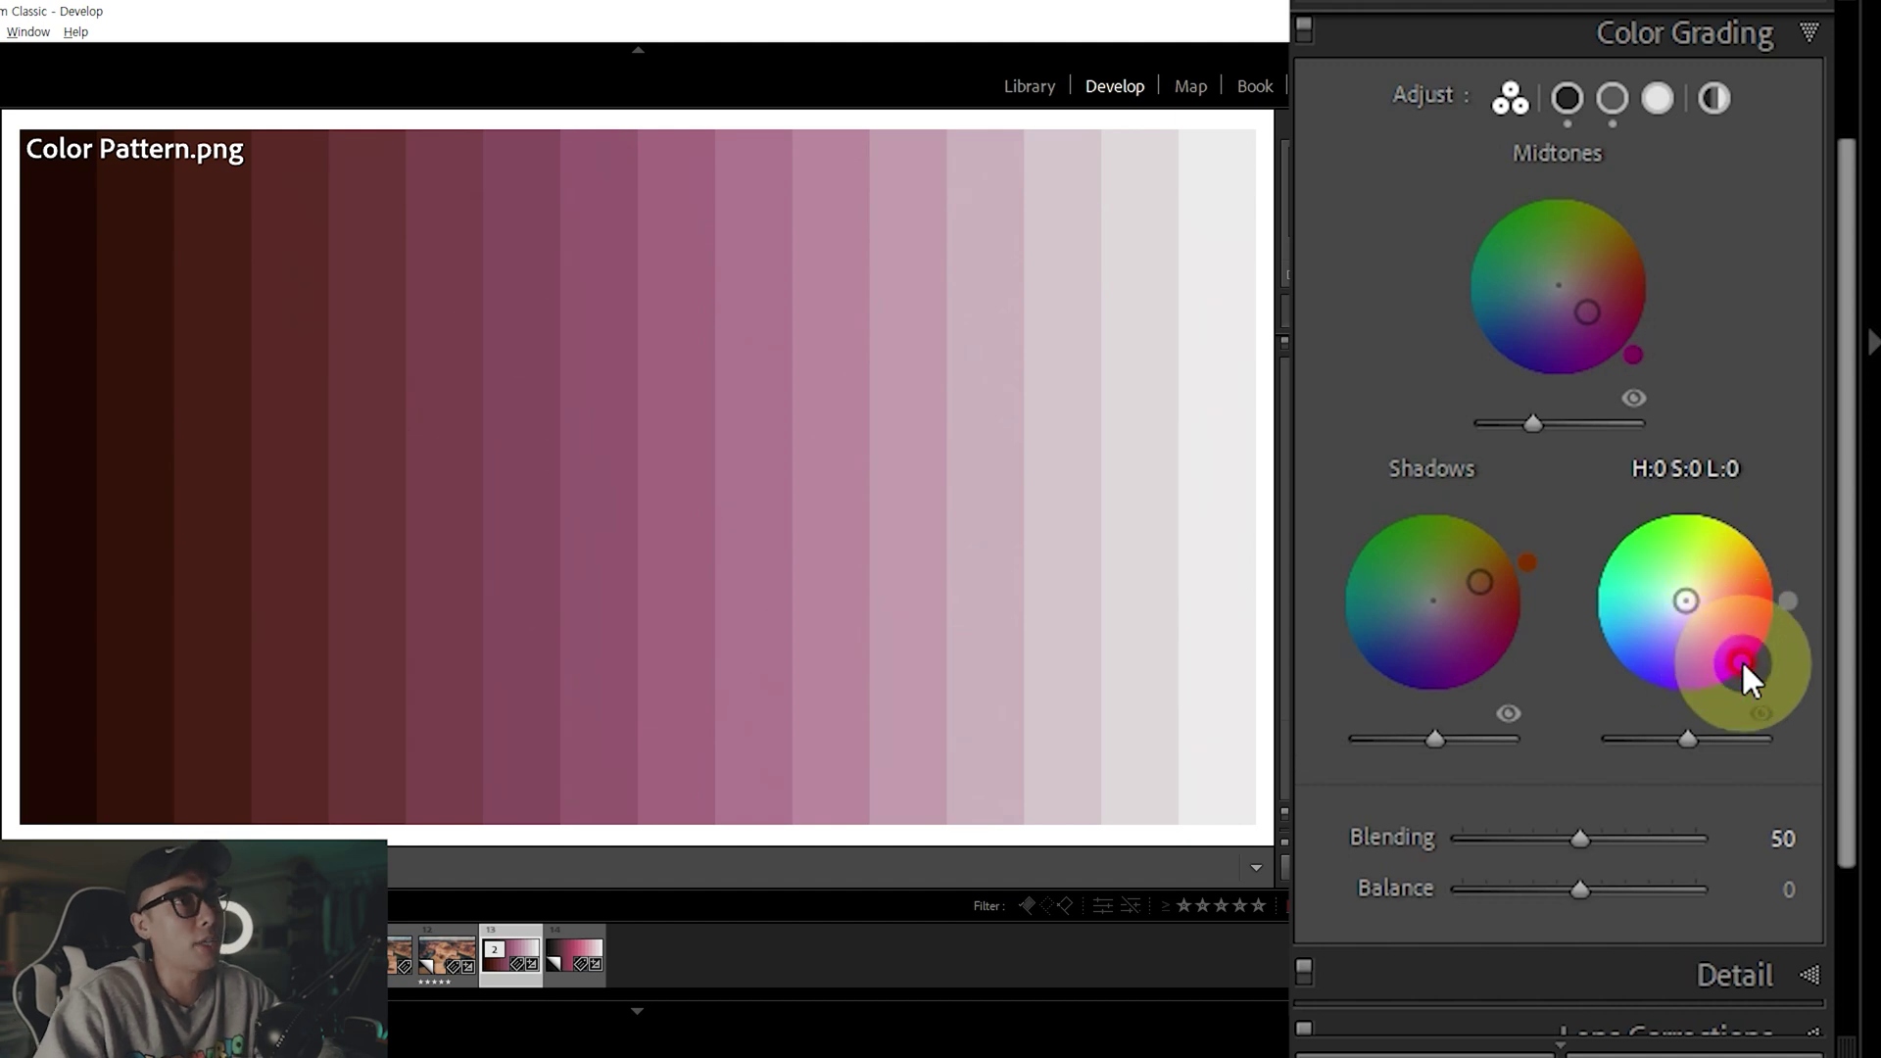
{"action": "mouse_move", "coordinate": [1737, 656]}
{"action": "left_mouse_down"}
{"action": "mouse_move", "coordinate": [1616, 613]}
{"action": "mouse_move", "coordinate": [1729, 568]}
{"action": "left_mouse_up"}
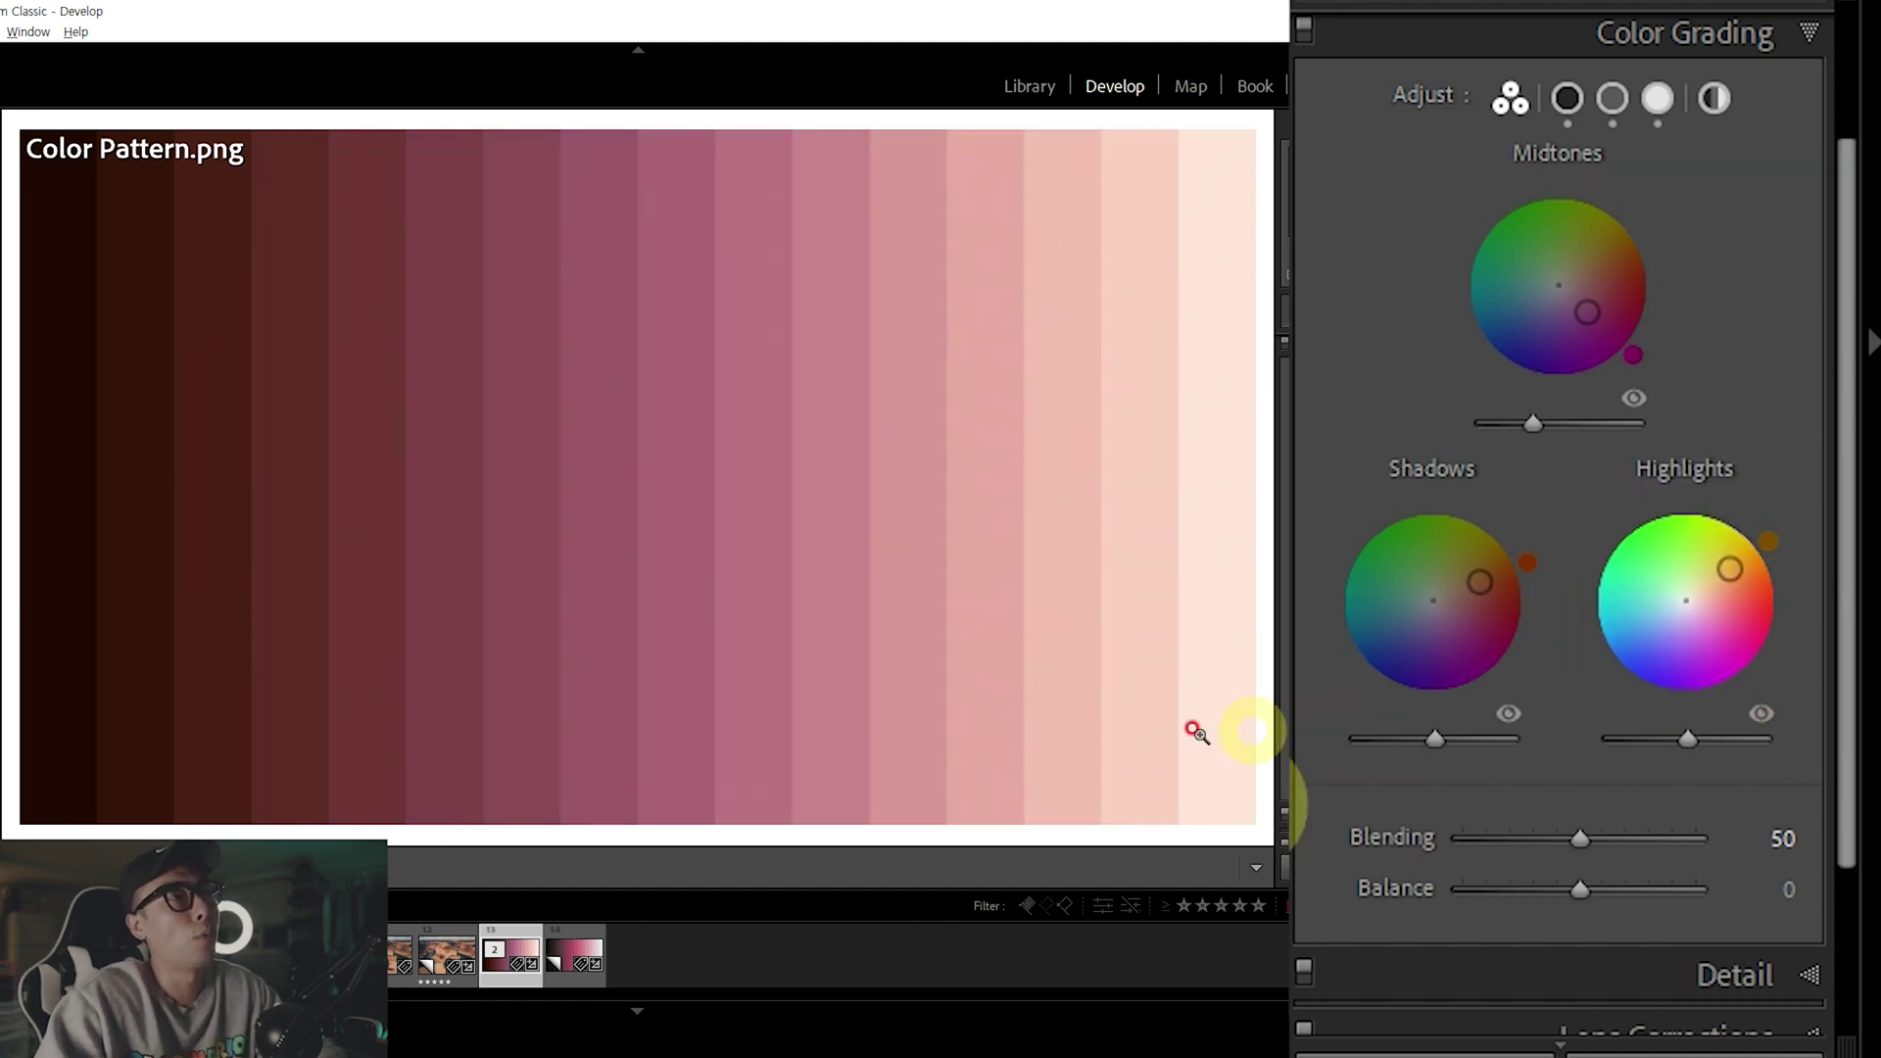
{"action": "mouse_move", "coordinate": [1708, 659]}
{"action": "left_mouse_down"}
{"action": "mouse_move", "coordinate": [1748, 649]}
{"action": "mouse_move", "coordinate": [1622, 611]}
{"action": "mouse_move", "coordinate": [1682, 569]}
{"action": "mouse_move", "coordinate": [1705, 594]}
{"action": "left_mouse_up"}
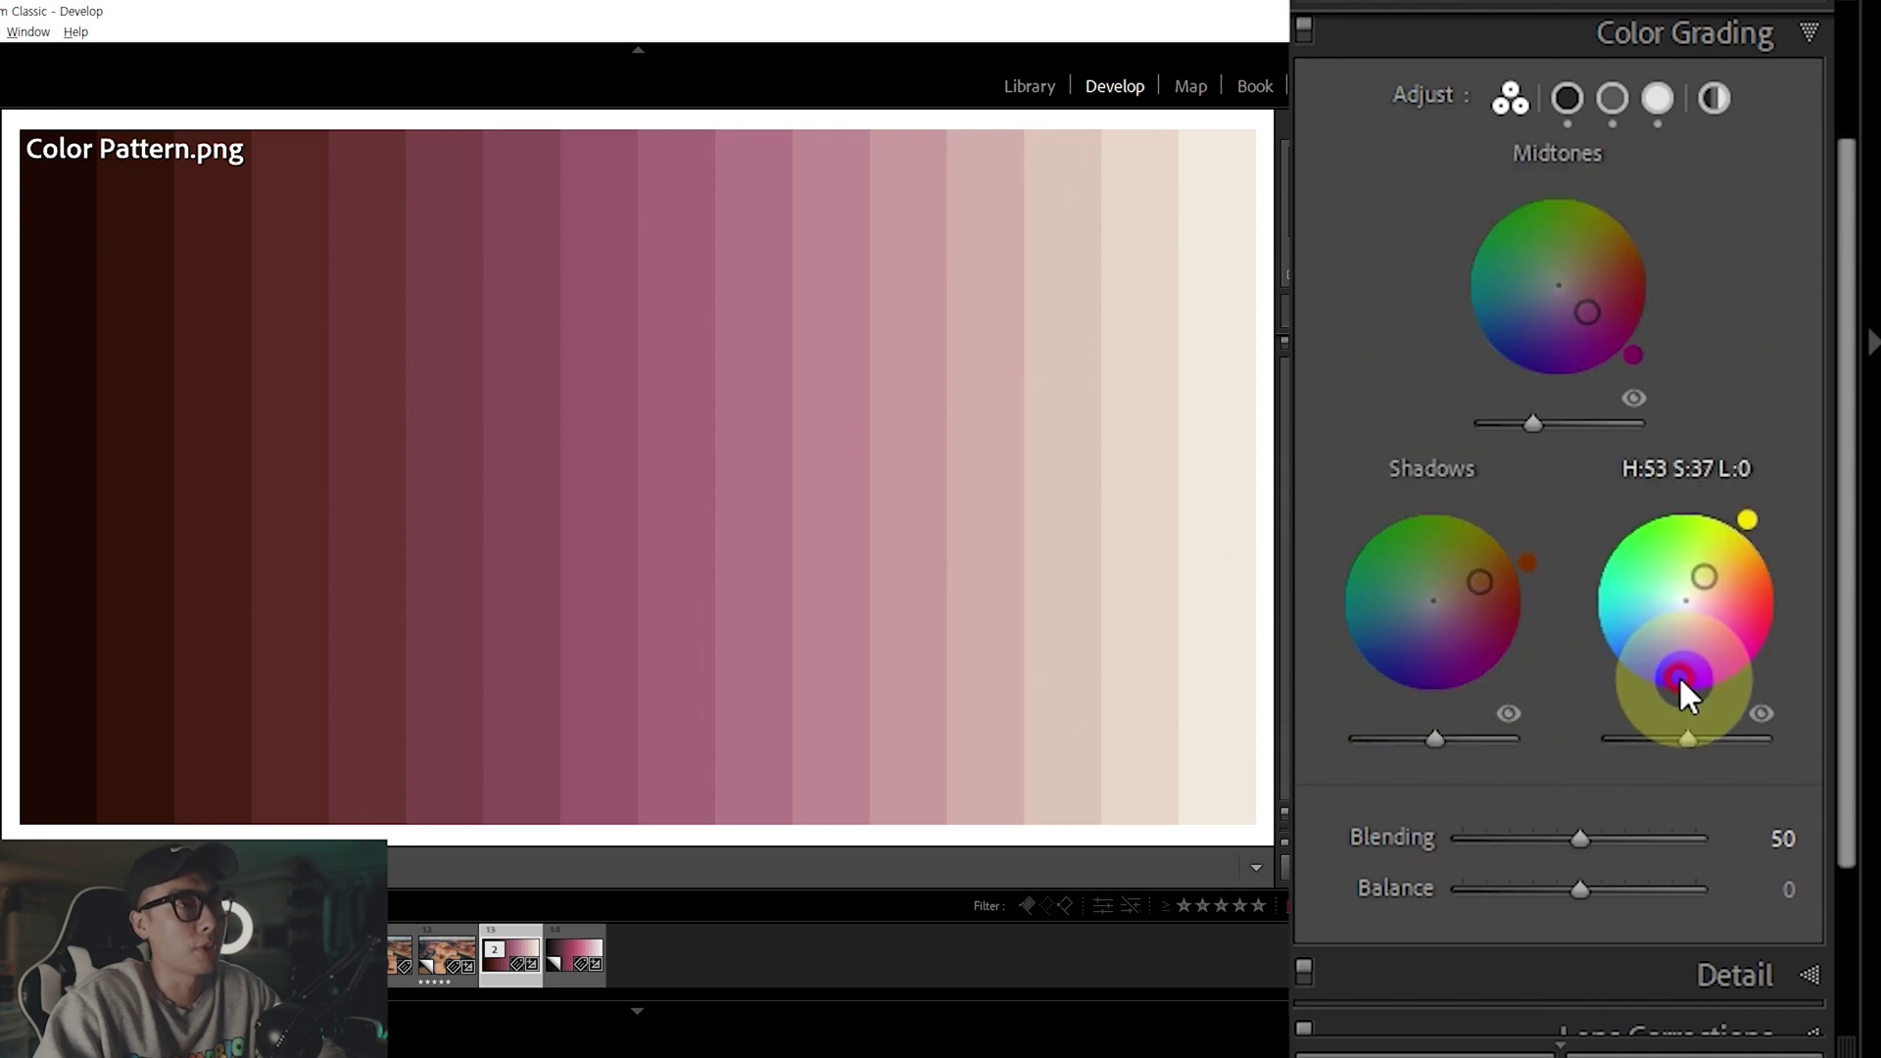
{"action": "left_click", "coordinate": [1745, 725]}
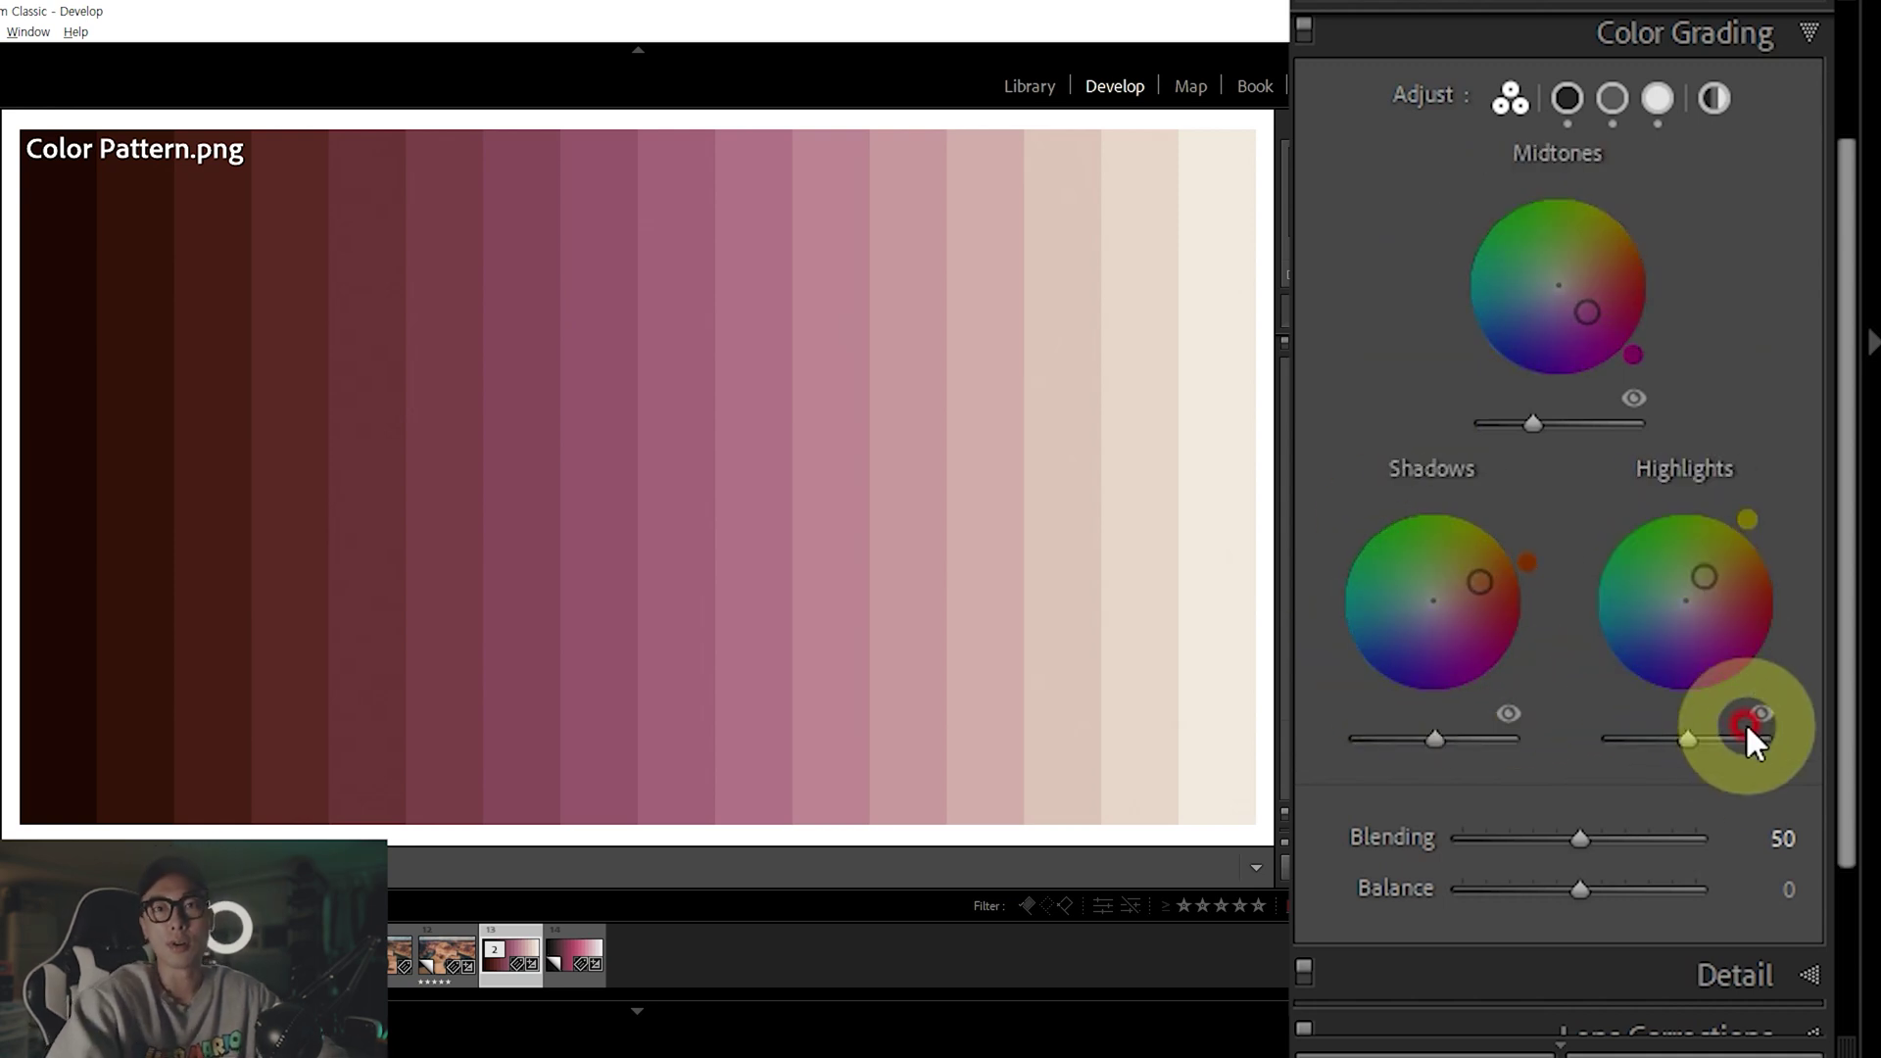
Compare the single Shadows, Midtones and Highlights wheels, ending on Midtones
{"action": "left_click", "coordinate": [1568, 102]}
{"action": "left_click", "coordinate": [1572, 93]}
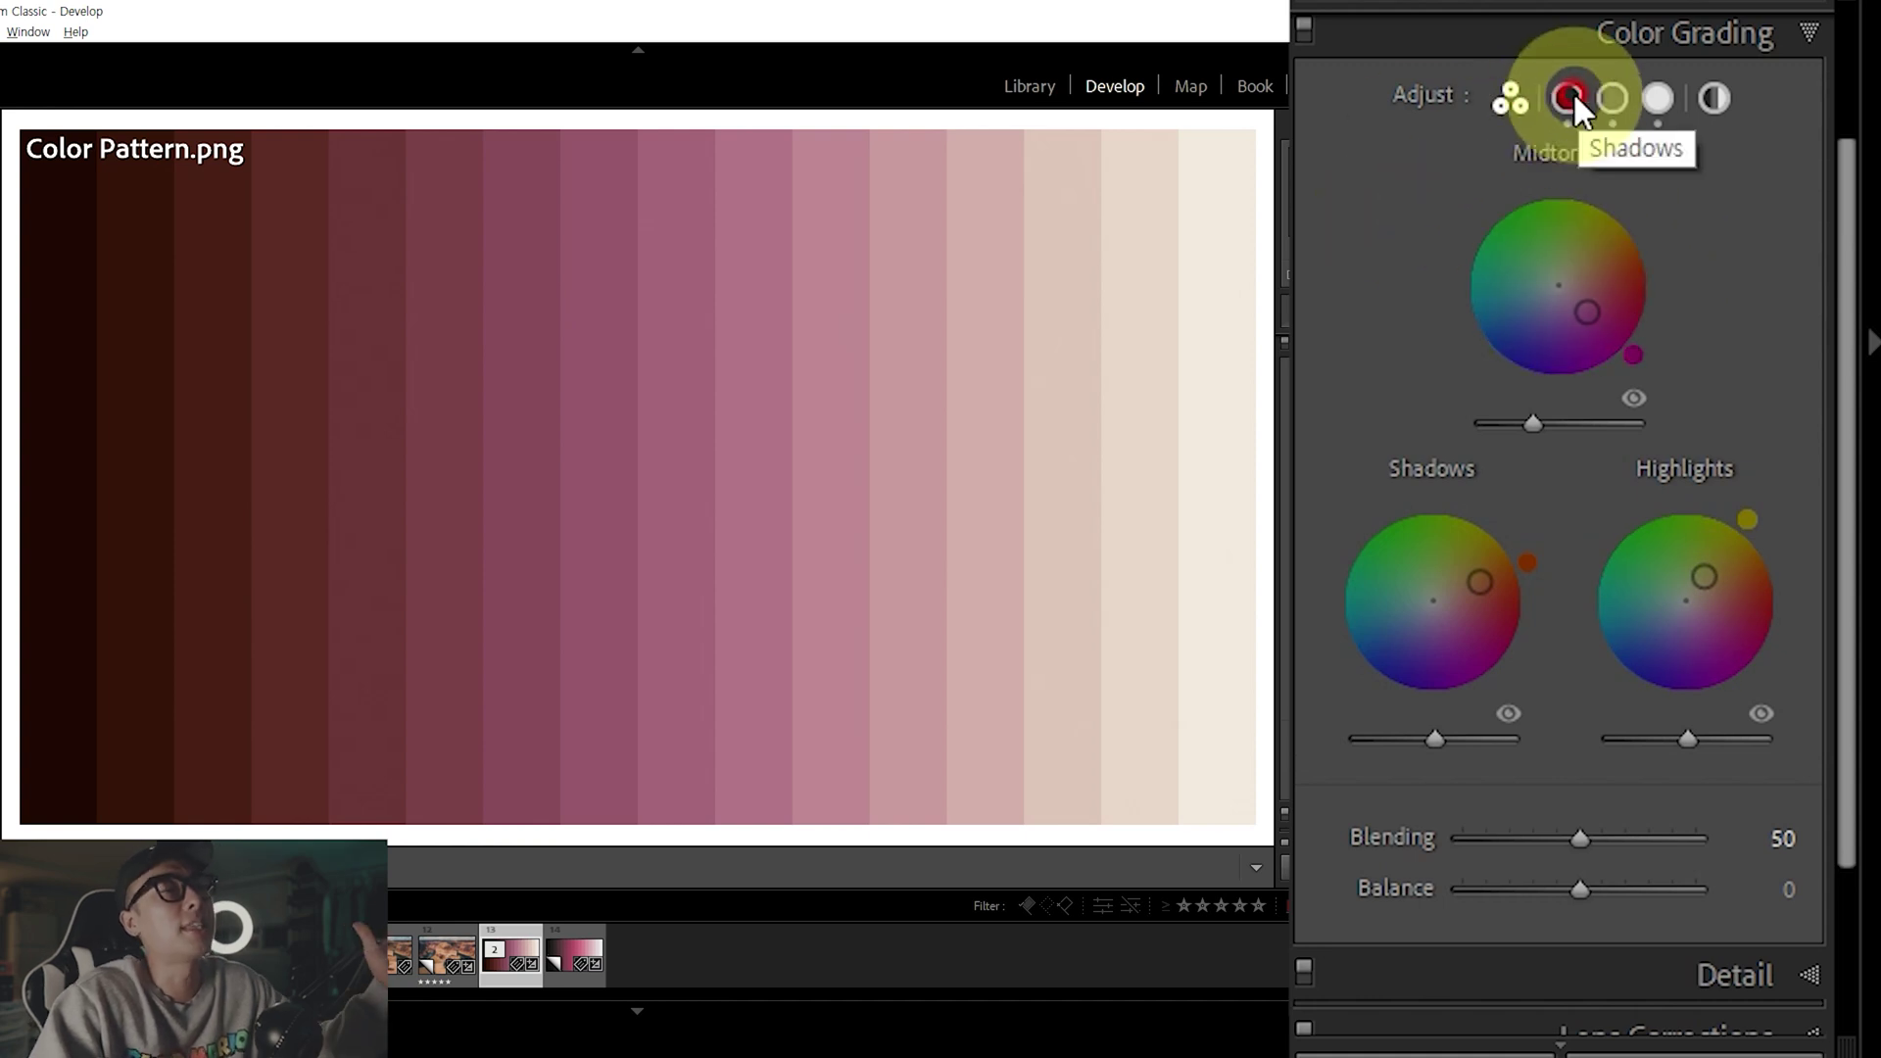
{"action": "left_click", "coordinate": [1572, 91]}
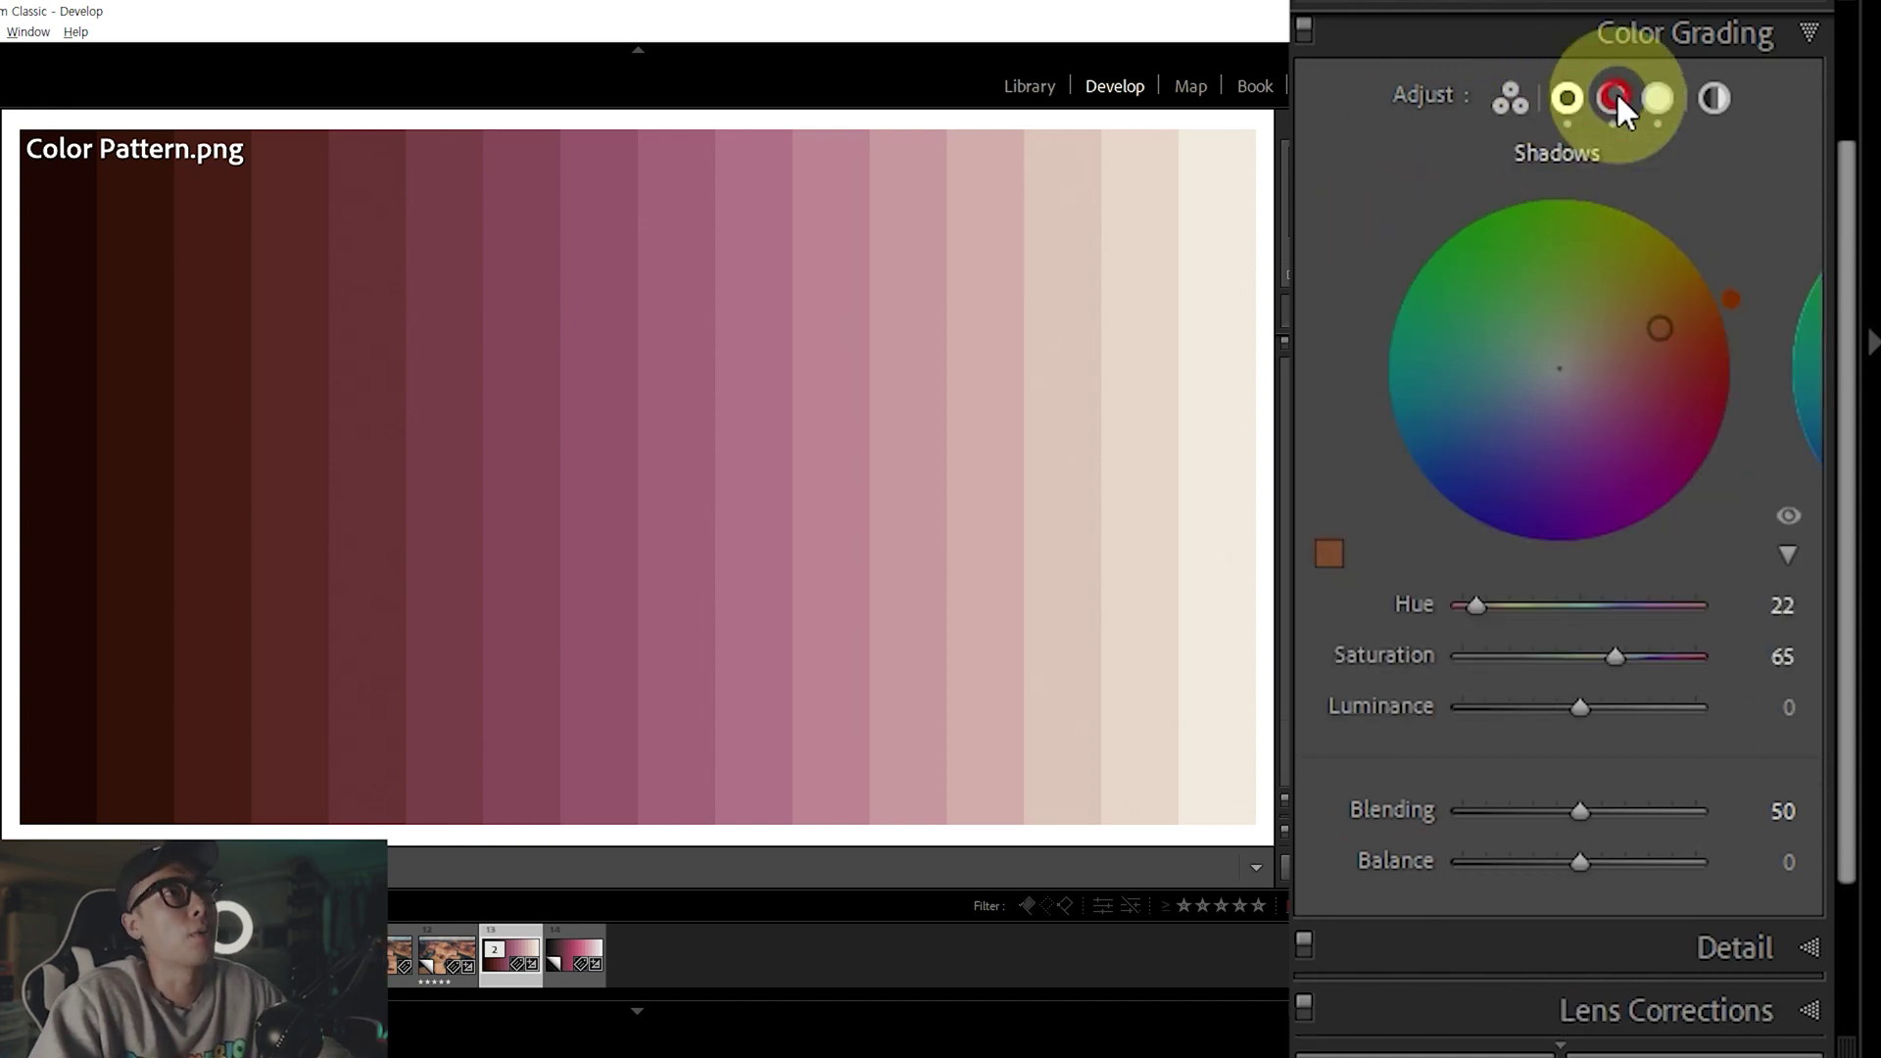
{"action": "left_click", "coordinate": [1614, 91]}
{"action": "left_click", "coordinate": [1567, 98]}
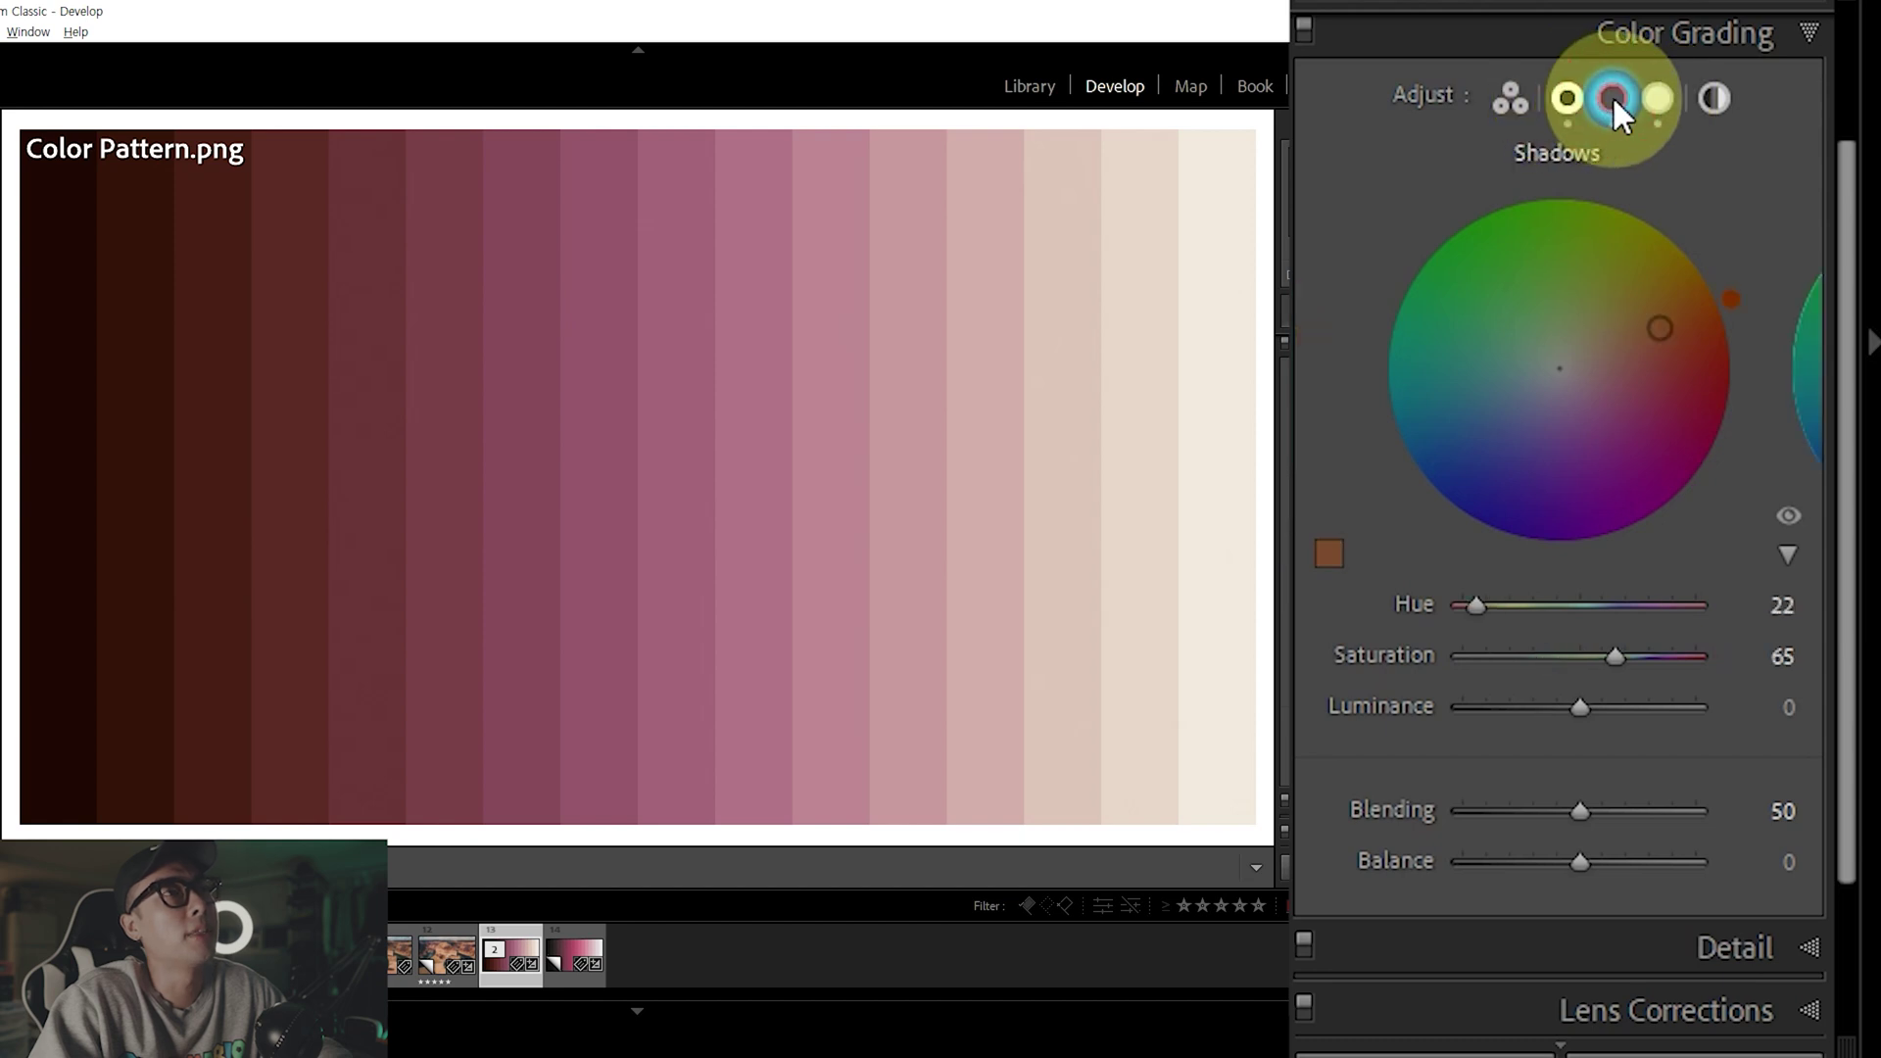
{"action": "left_click", "coordinate": [1657, 98]}
{"action": "left_click", "coordinate": [1565, 98]}
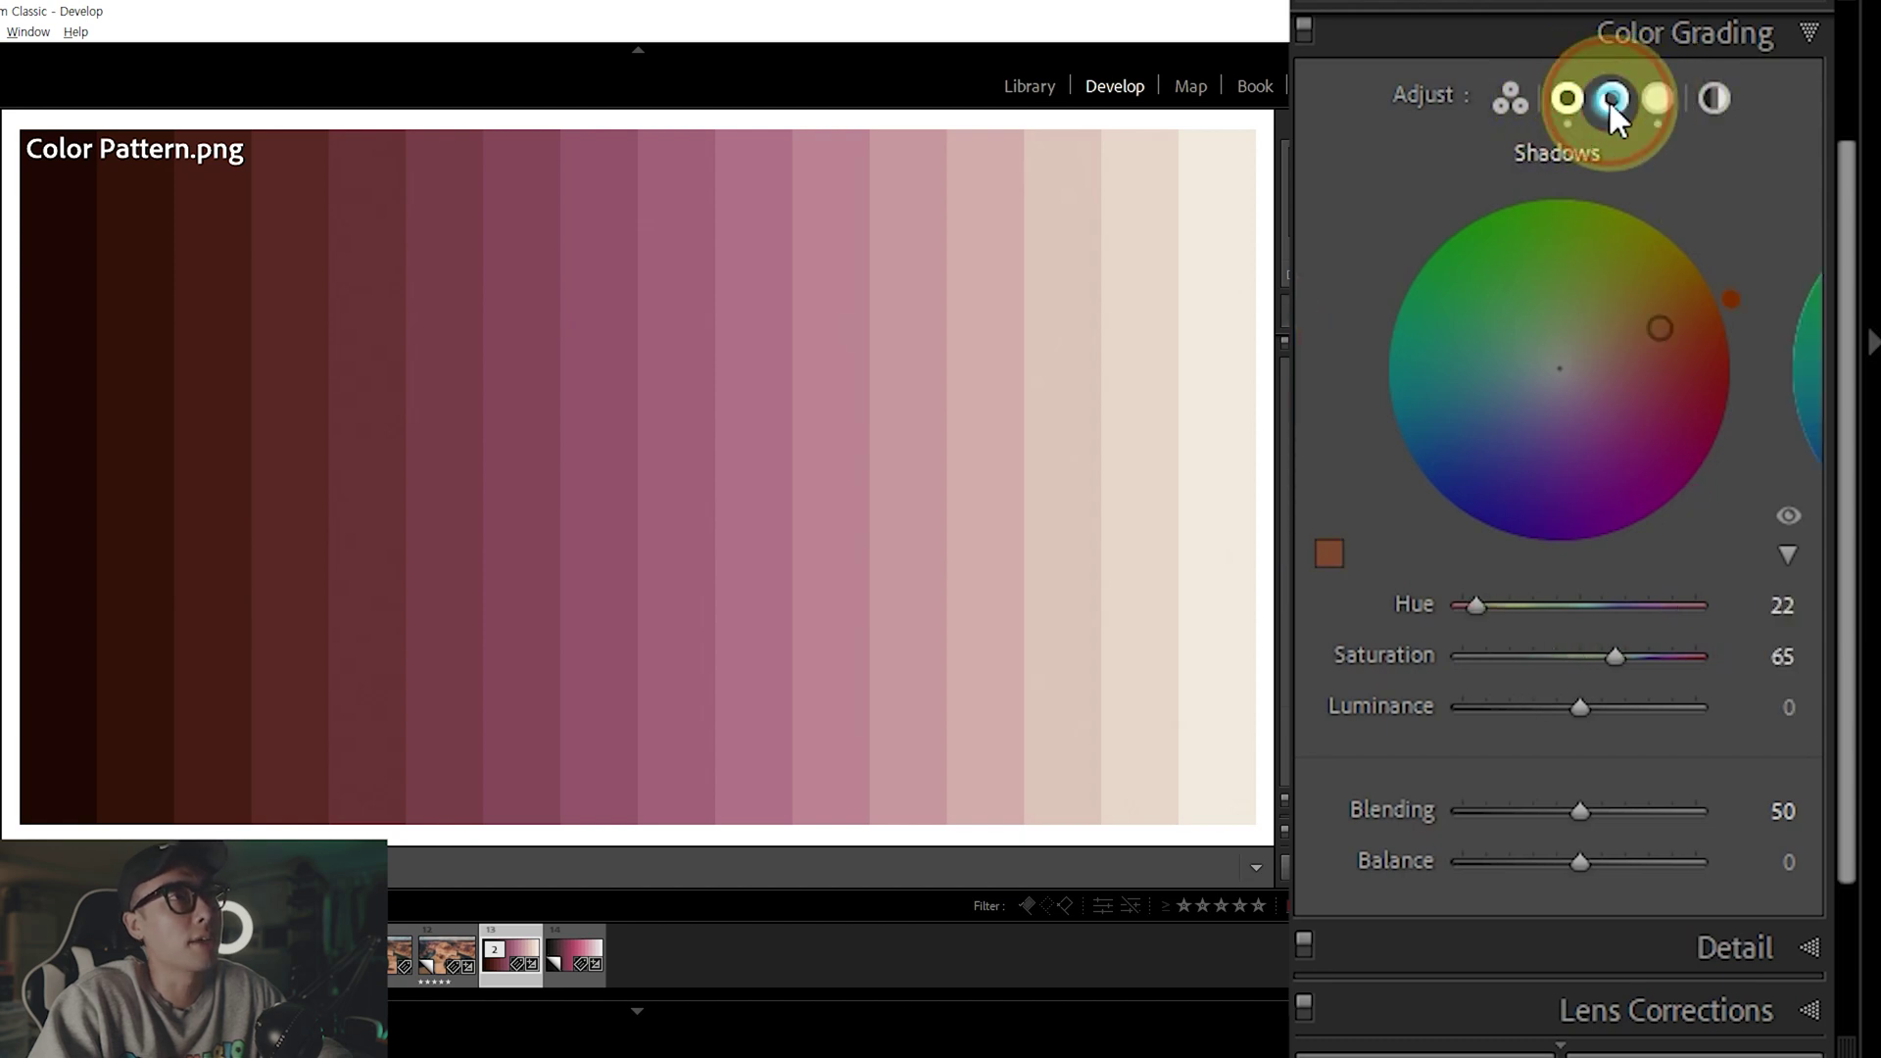
Expand the separate midtone Hue and Saturation sliders and shift hue to red (360, Saturation 49)
{"action": "left_click", "coordinate": [1788, 554]}
{"action": "mouse_move", "coordinate": [1790, 554]}
{"action": "left_mouse_down"}
{"action": "mouse_move", "coordinate": [1785, 294]}
{"action": "mouse_move", "coordinate": [1814, 813]}
{"action": "left_mouse_up"}
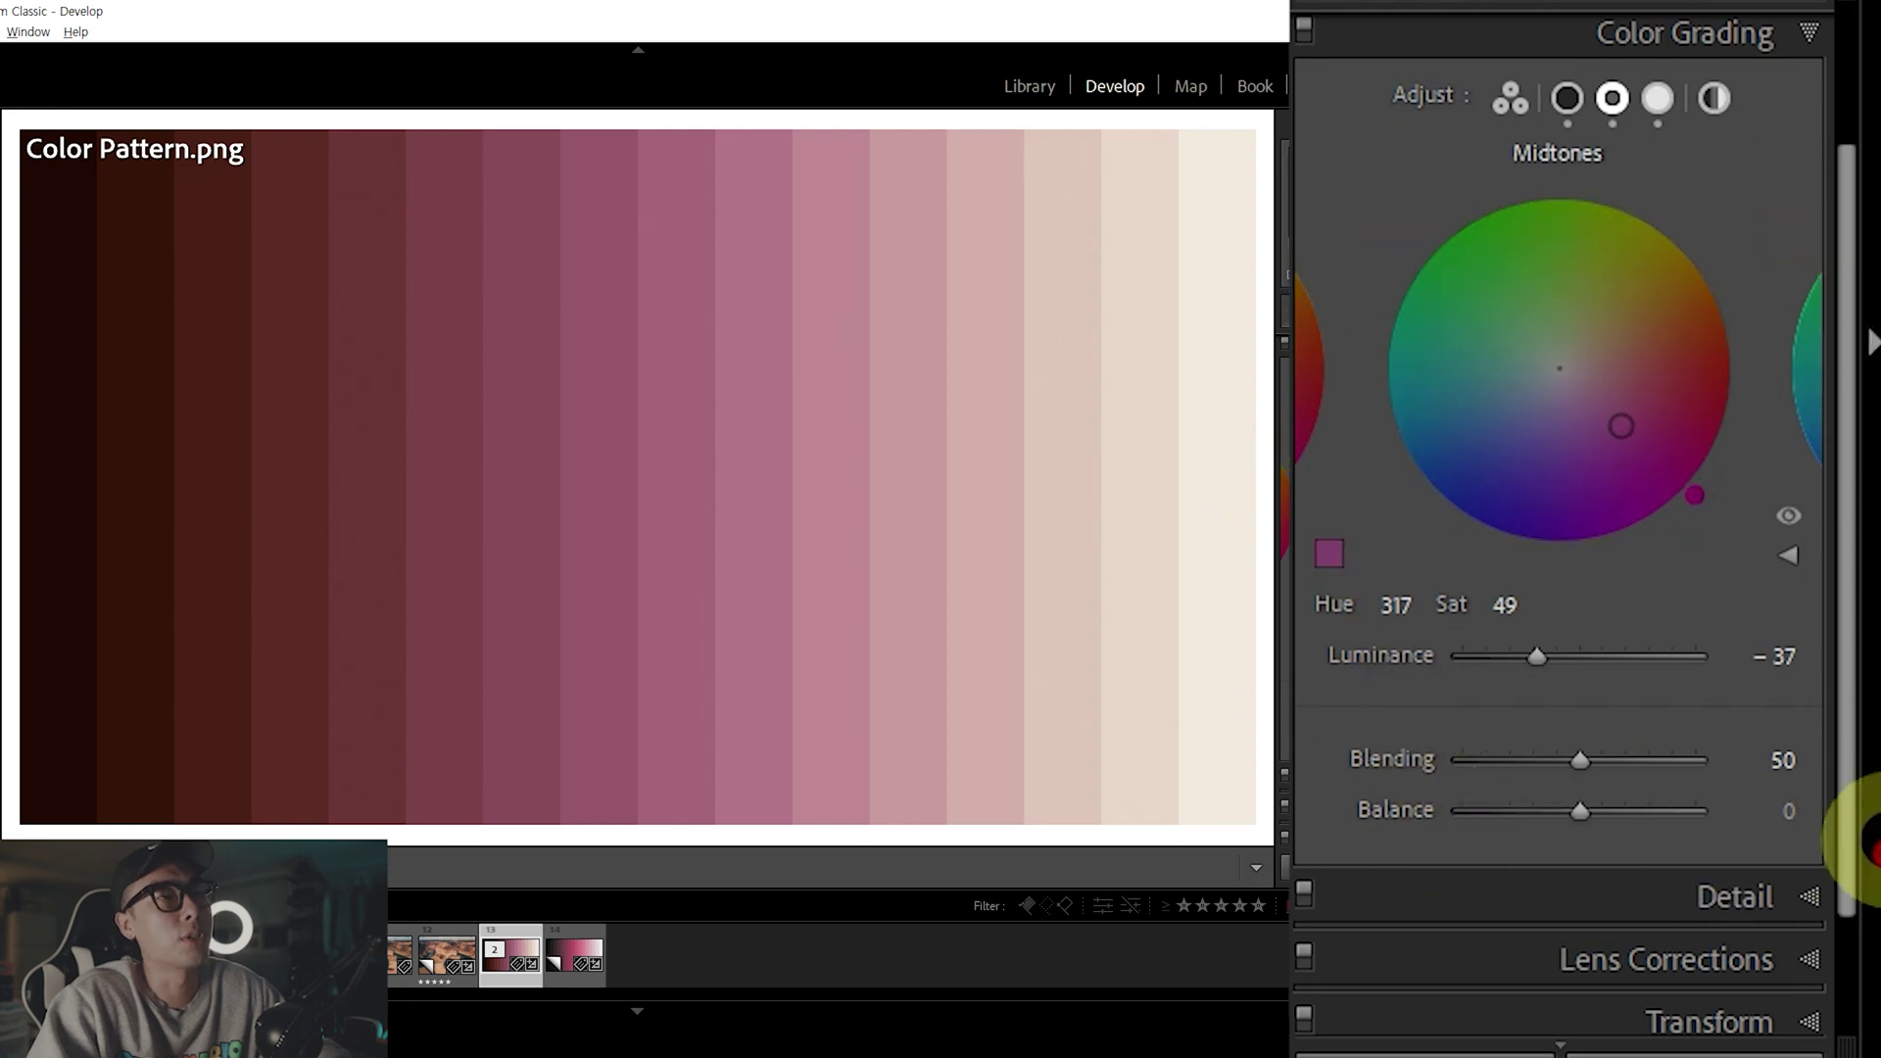
{"action": "left_click_drag", "start_coordinate": [1802, 602], "coordinate": [1806, 562]}
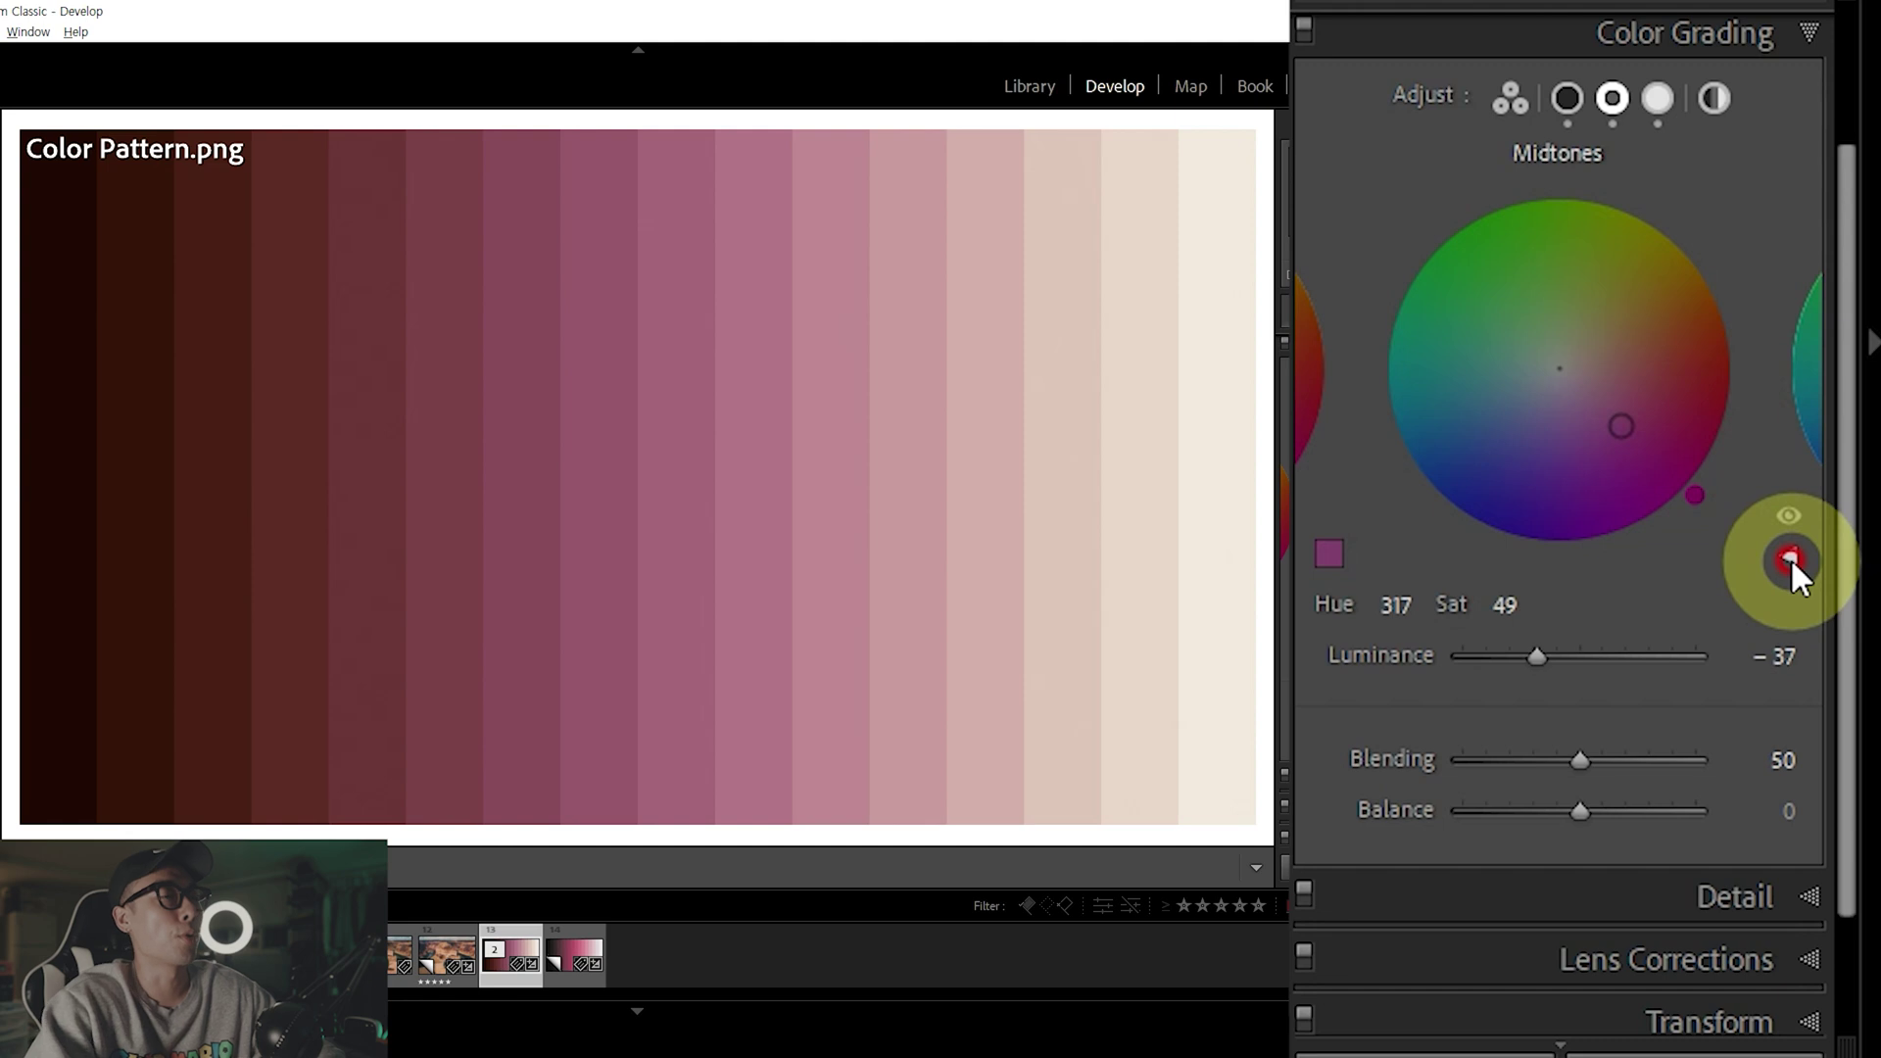
{"action": "left_click", "coordinate": [1789, 558]}
{"action": "left_click", "coordinate": [1568, 654]}
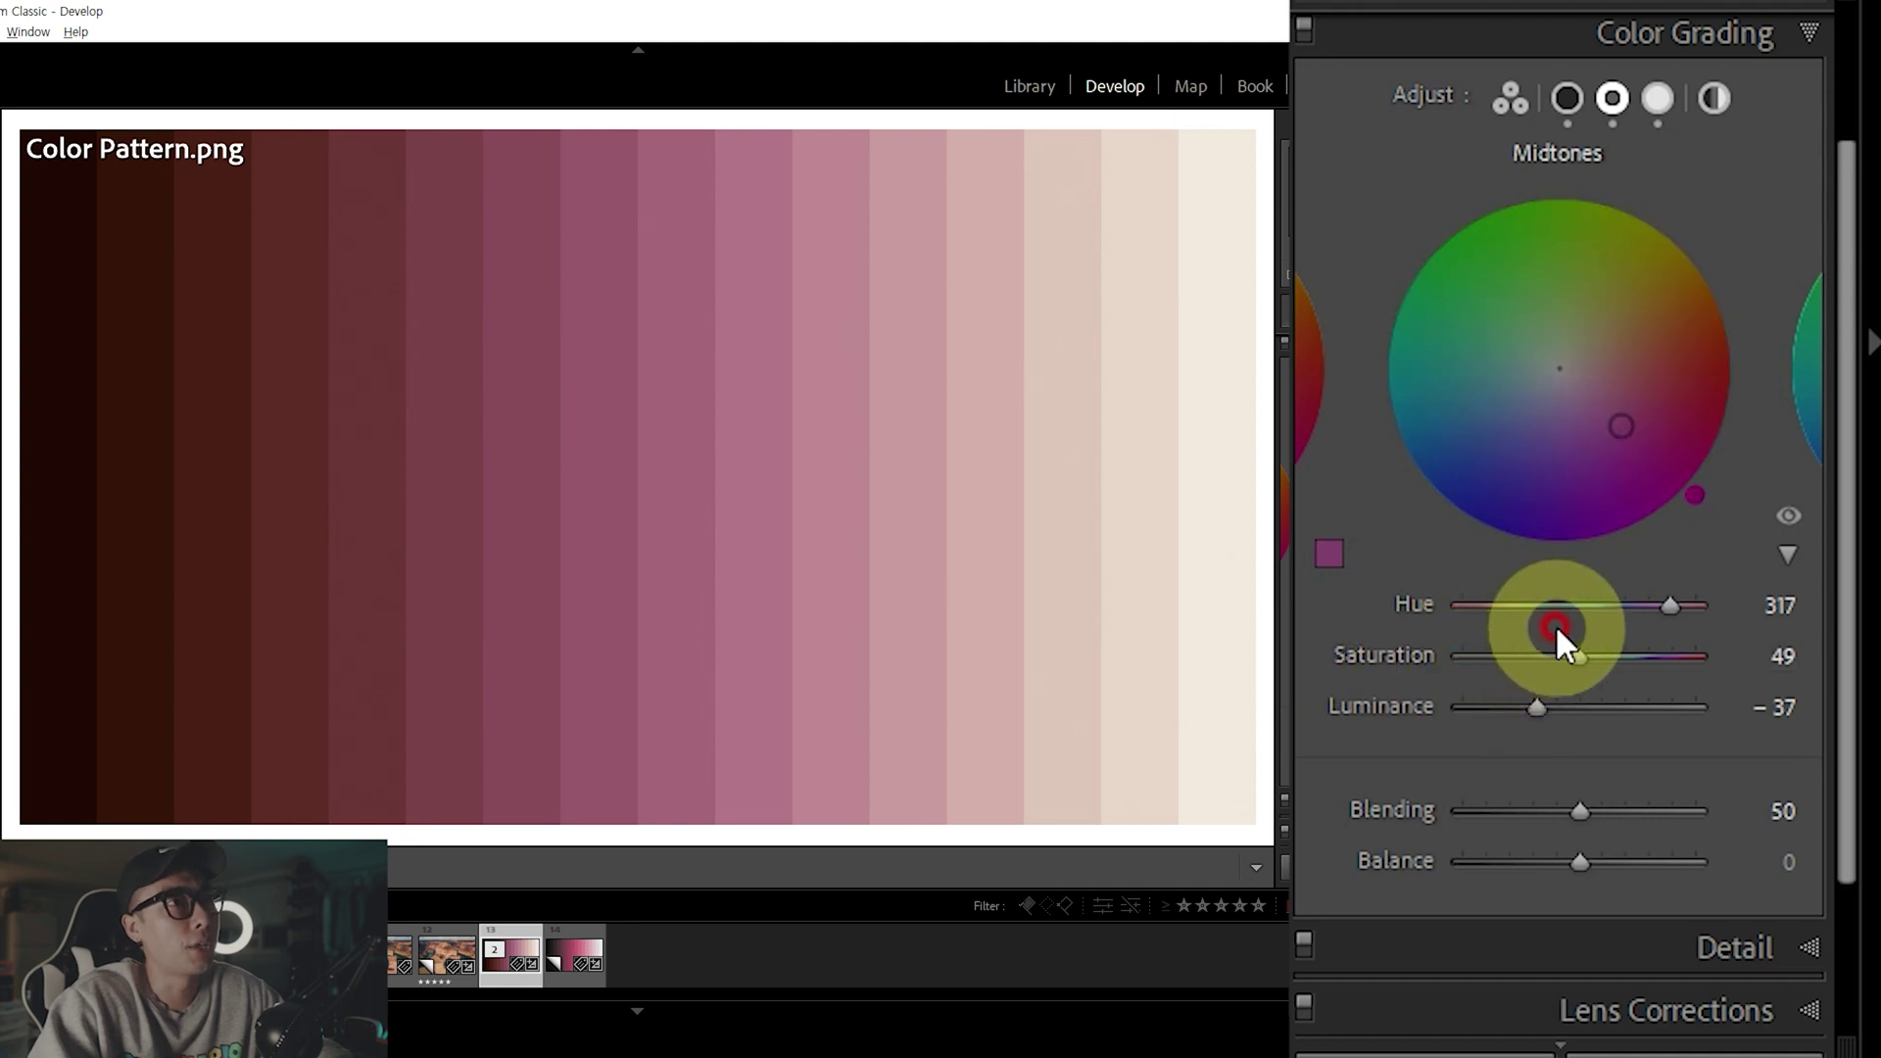
{"action": "mouse_move", "coordinate": [1655, 602]}
{"action": "left_mouse_down"}
{"action": "mouse_move", "coordinate": [1465, 602]}
{"action": "mouse_move", "coordinate": [1748, 613]}
{"action": "left_mouse_up"}
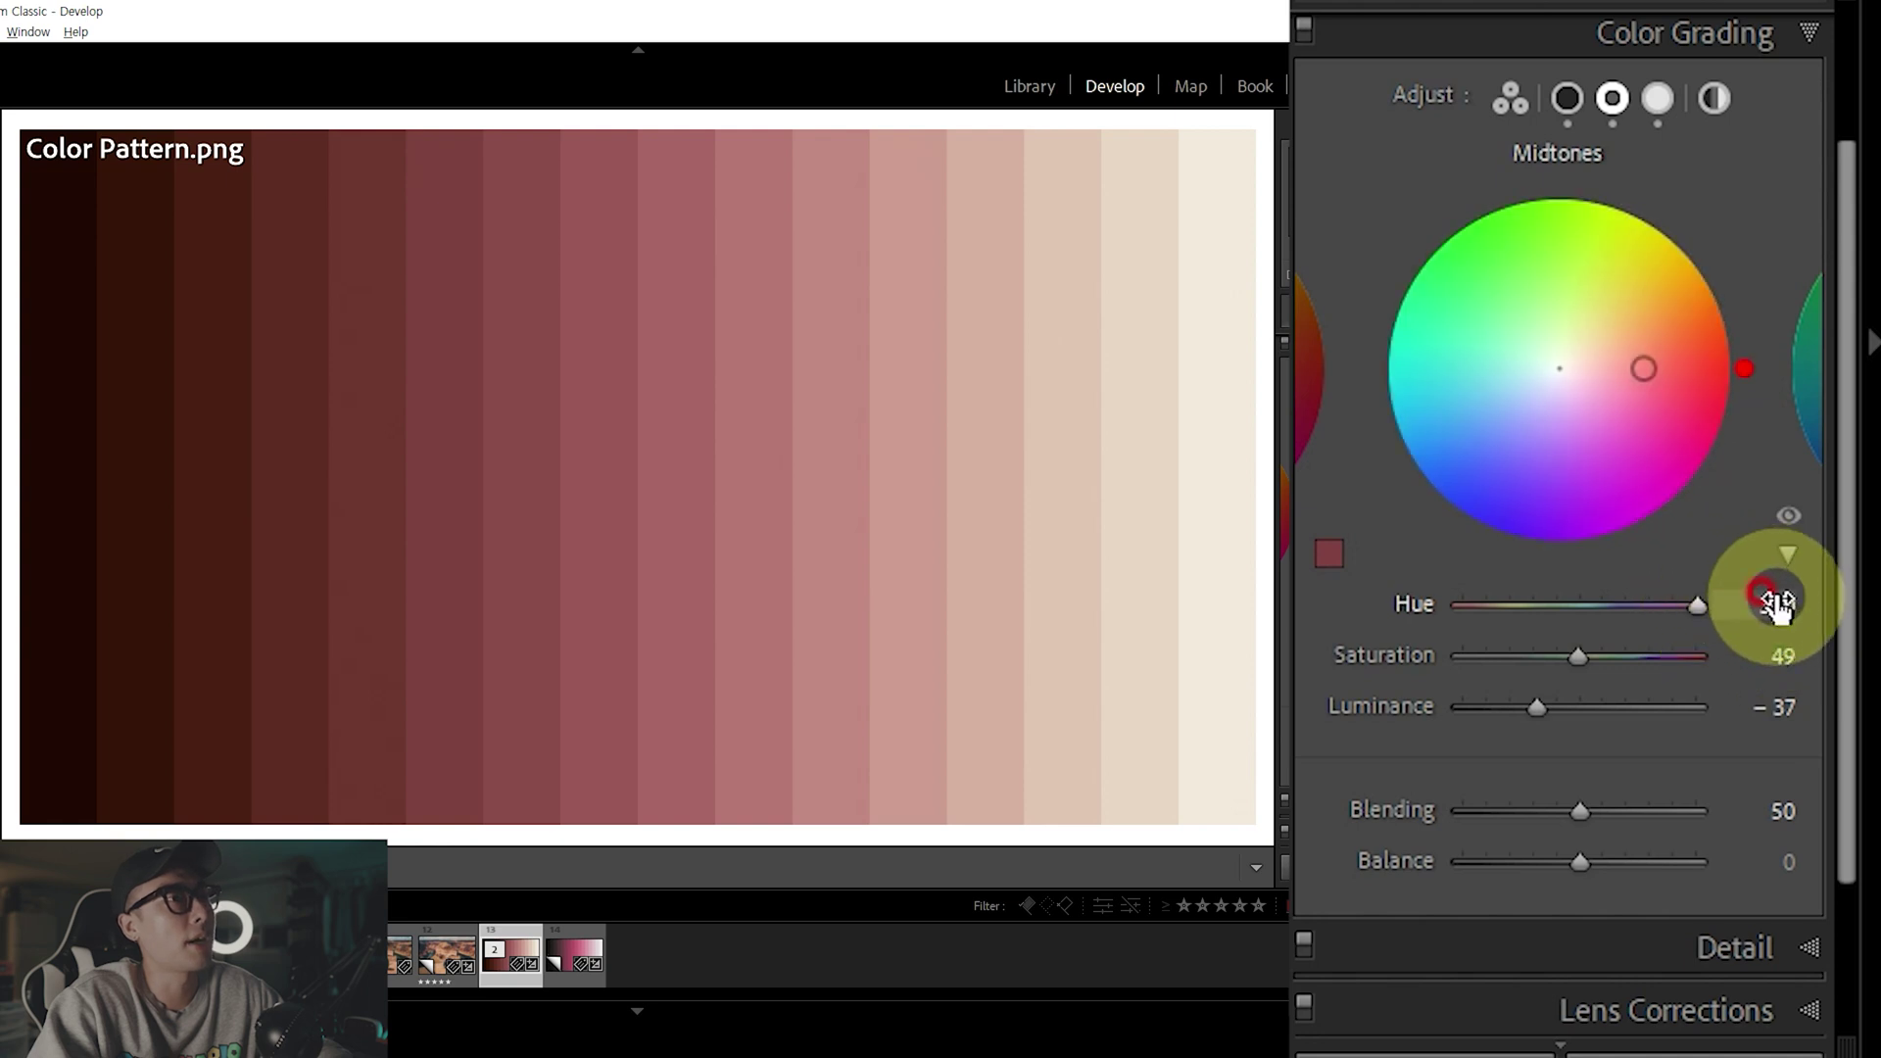
Raise the midtone saturation to 100 at Hue 360
{"action": "left_click", "coordinate": [1578, 656]}
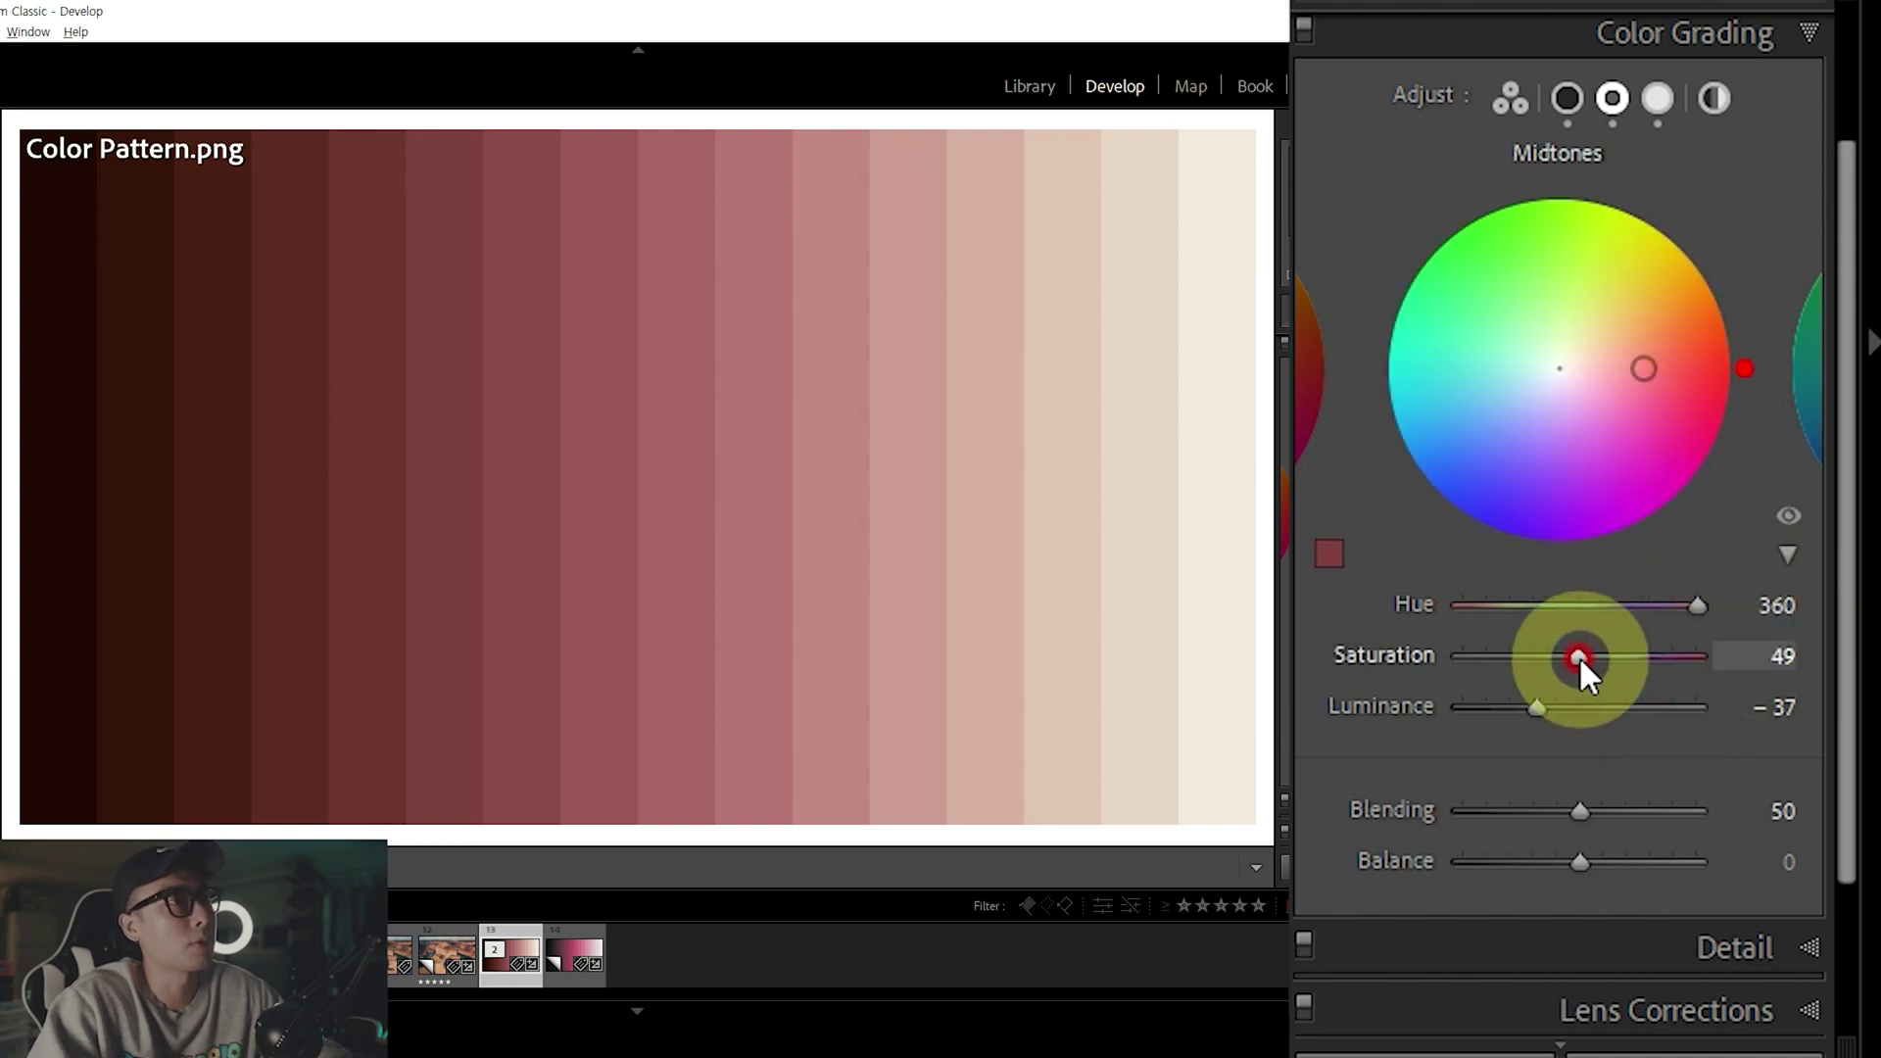
{"action": "left_click", "coordinate": [1388, 651]}
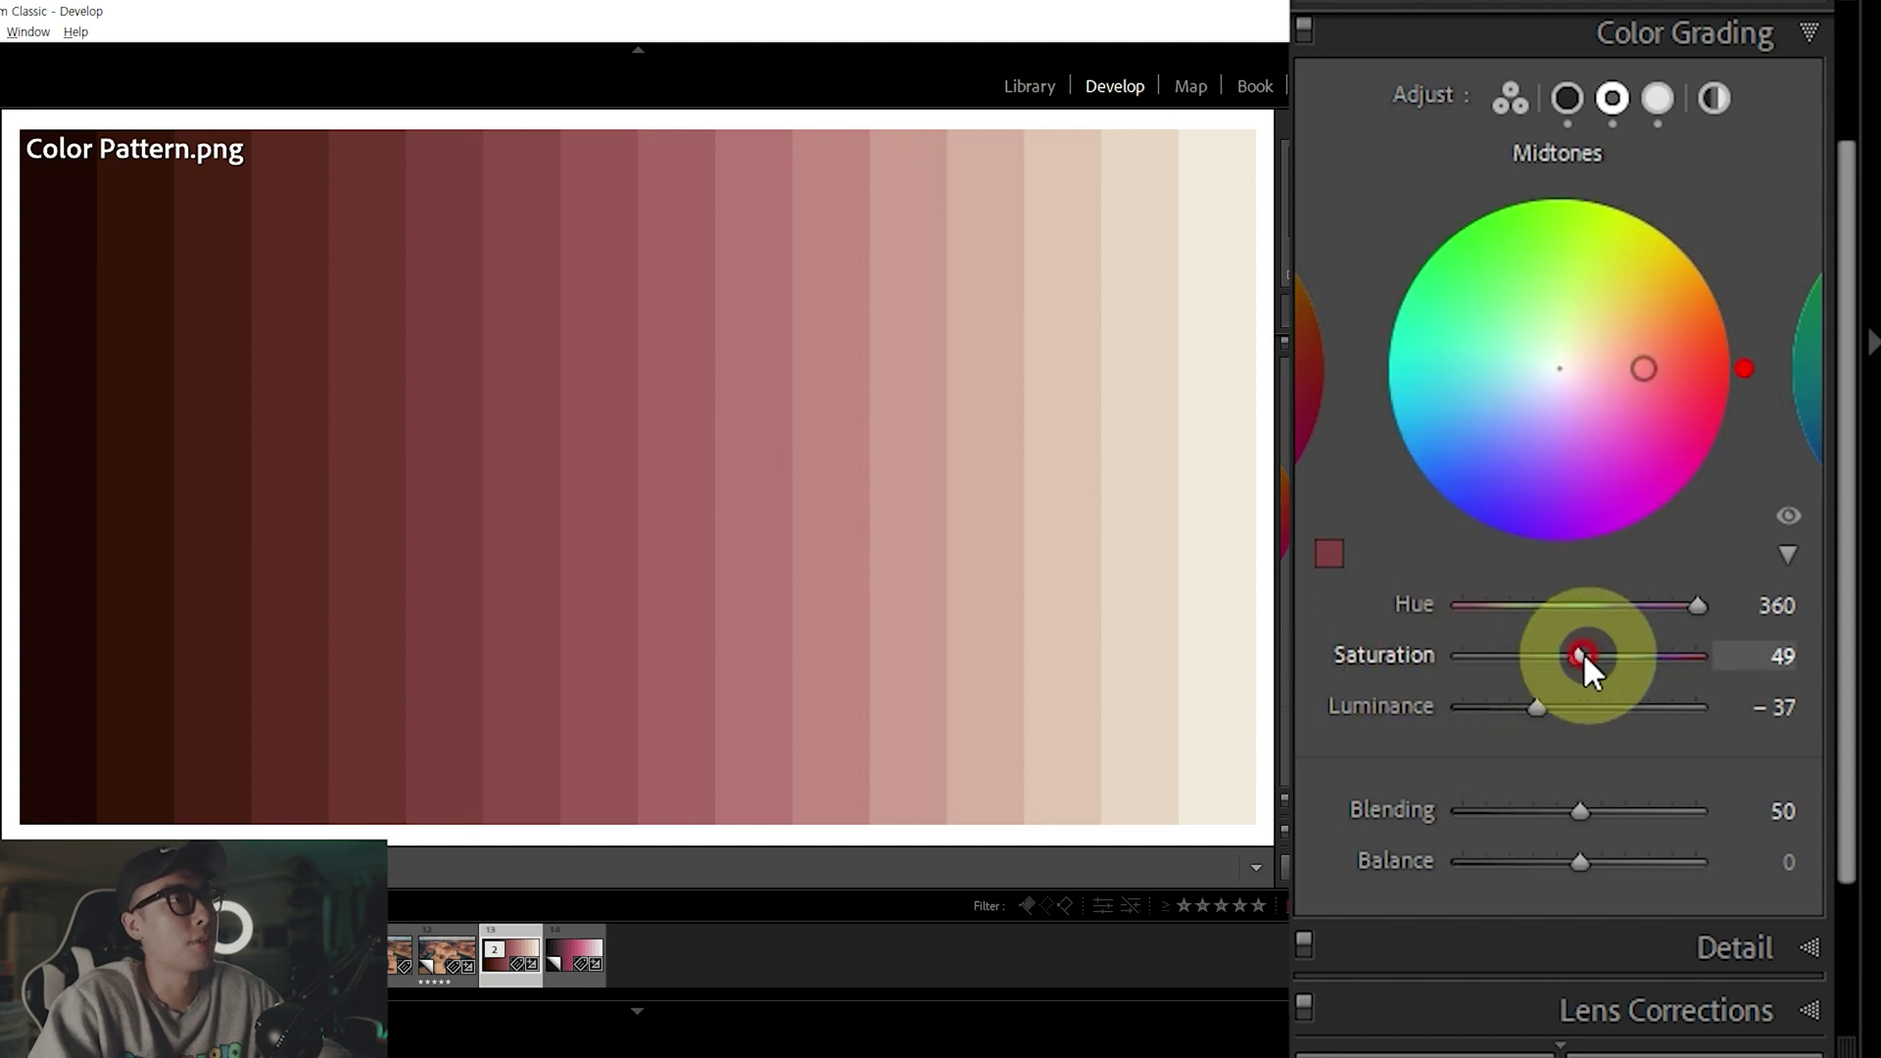
{"action": "double_click", "coordinate": [1425, 655]}
{"action": "mouse_move", "coordinate": [1425, 660]}
{"action": "left_mouse_down"}
{"action": "mouse_move", "coordinate": [1866, 649]}
{"action": "mouse_move", "coordinate": [1430, 710]}
{"action": "mouse_move", "coordinate": [1854, 676]}
{"action": "left_mouse_up"}
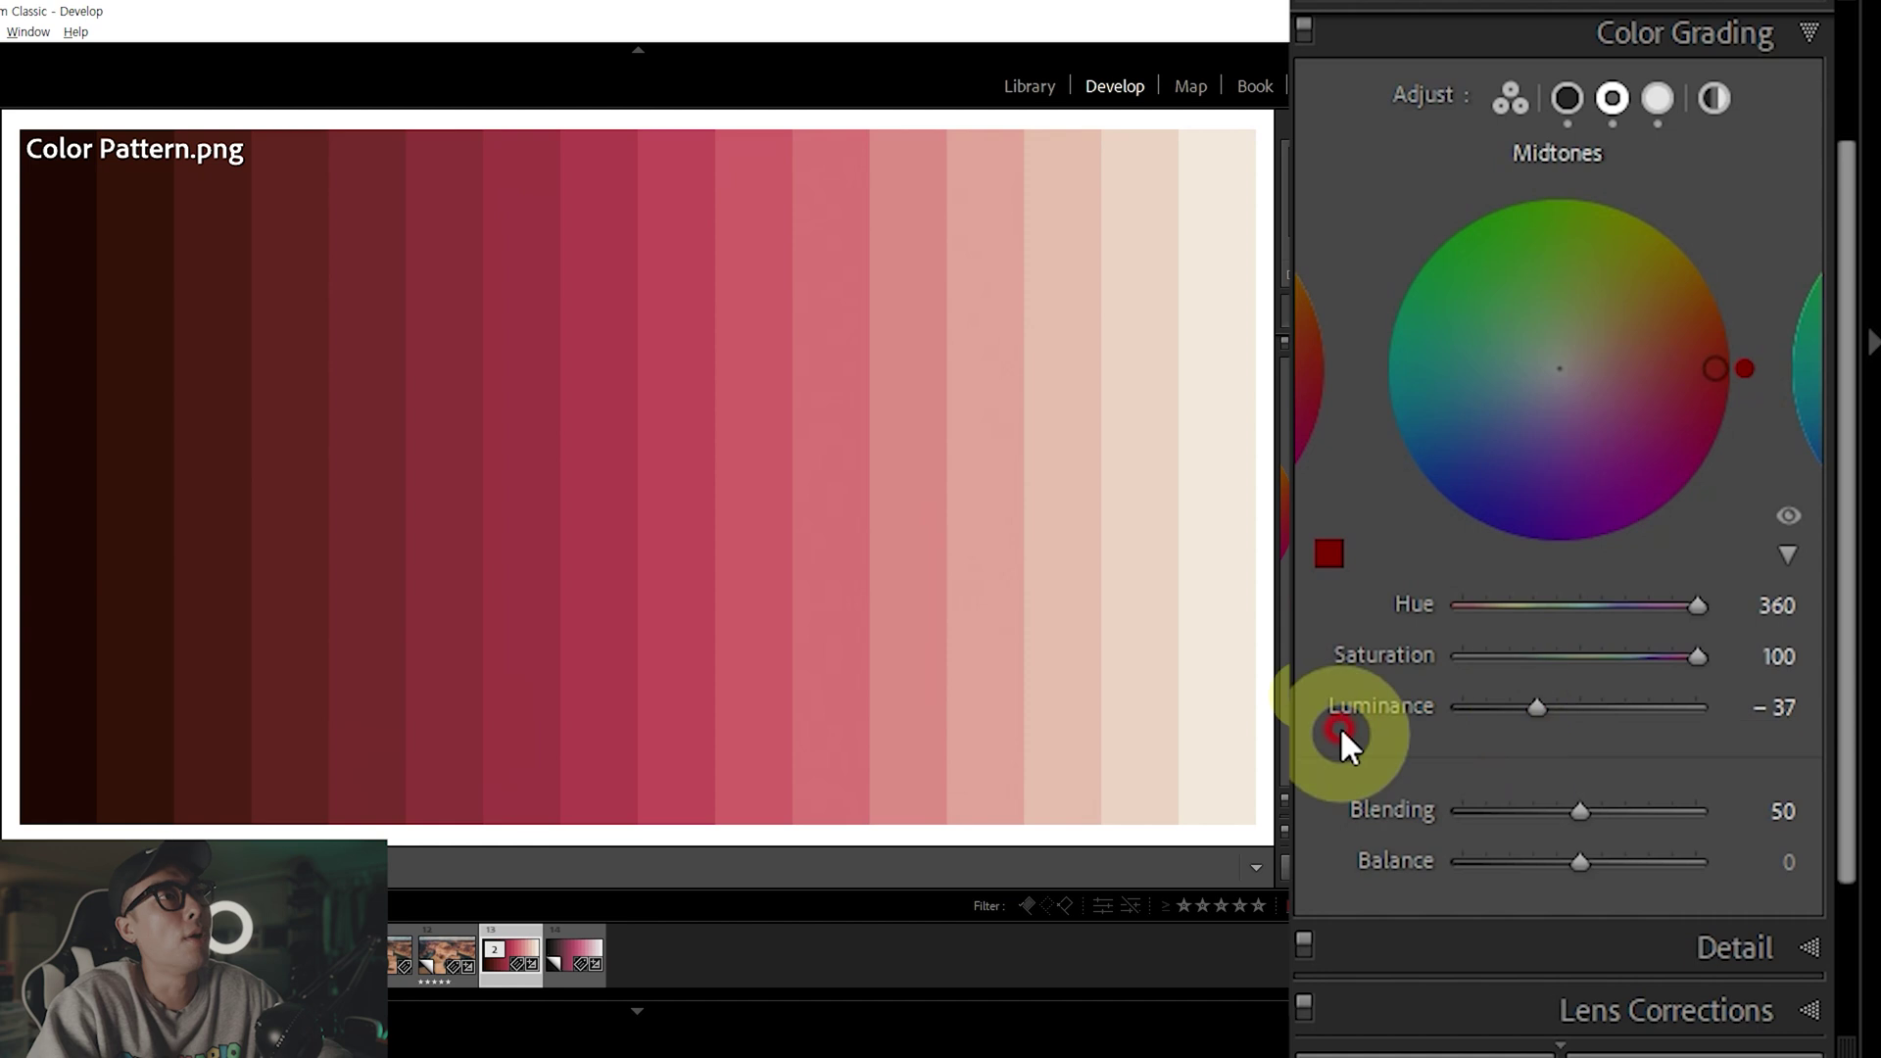
Set midtone luminance to +100 and tint the shadows deep blue at full saturation
{"action": "mouse_move", "coordinate": [1568, 703]}
{"action": "left_mouse_down"}
{"action": "mouse_move", "coordinate": [1545, 707]}
{"action": "mouse_move", "coordinate": [1776, 692]}
{"action": "mouse_move", "coordinate": [1410, 734]}
{"action": "left_mouse_up"}
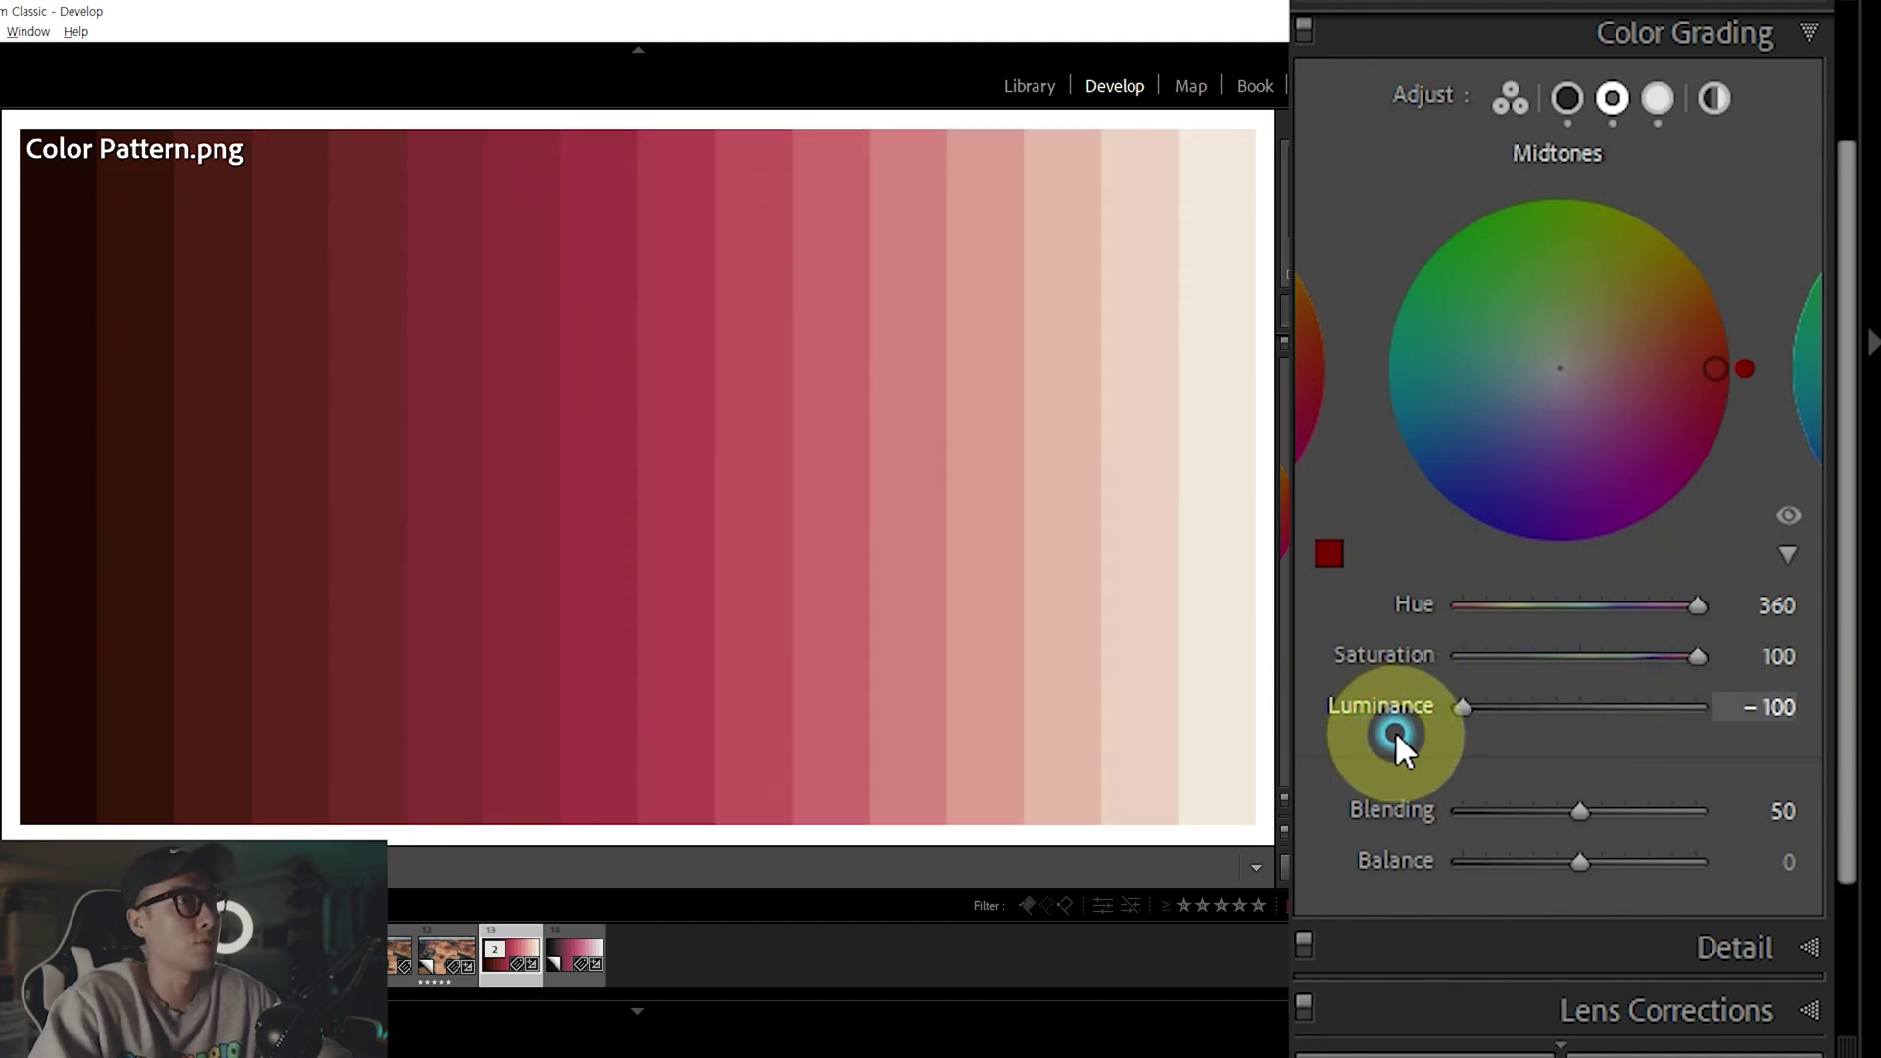
{"action": "left_click_drag", "start_coordinate": [1397, 736], "coordinate": [1866, 705]}
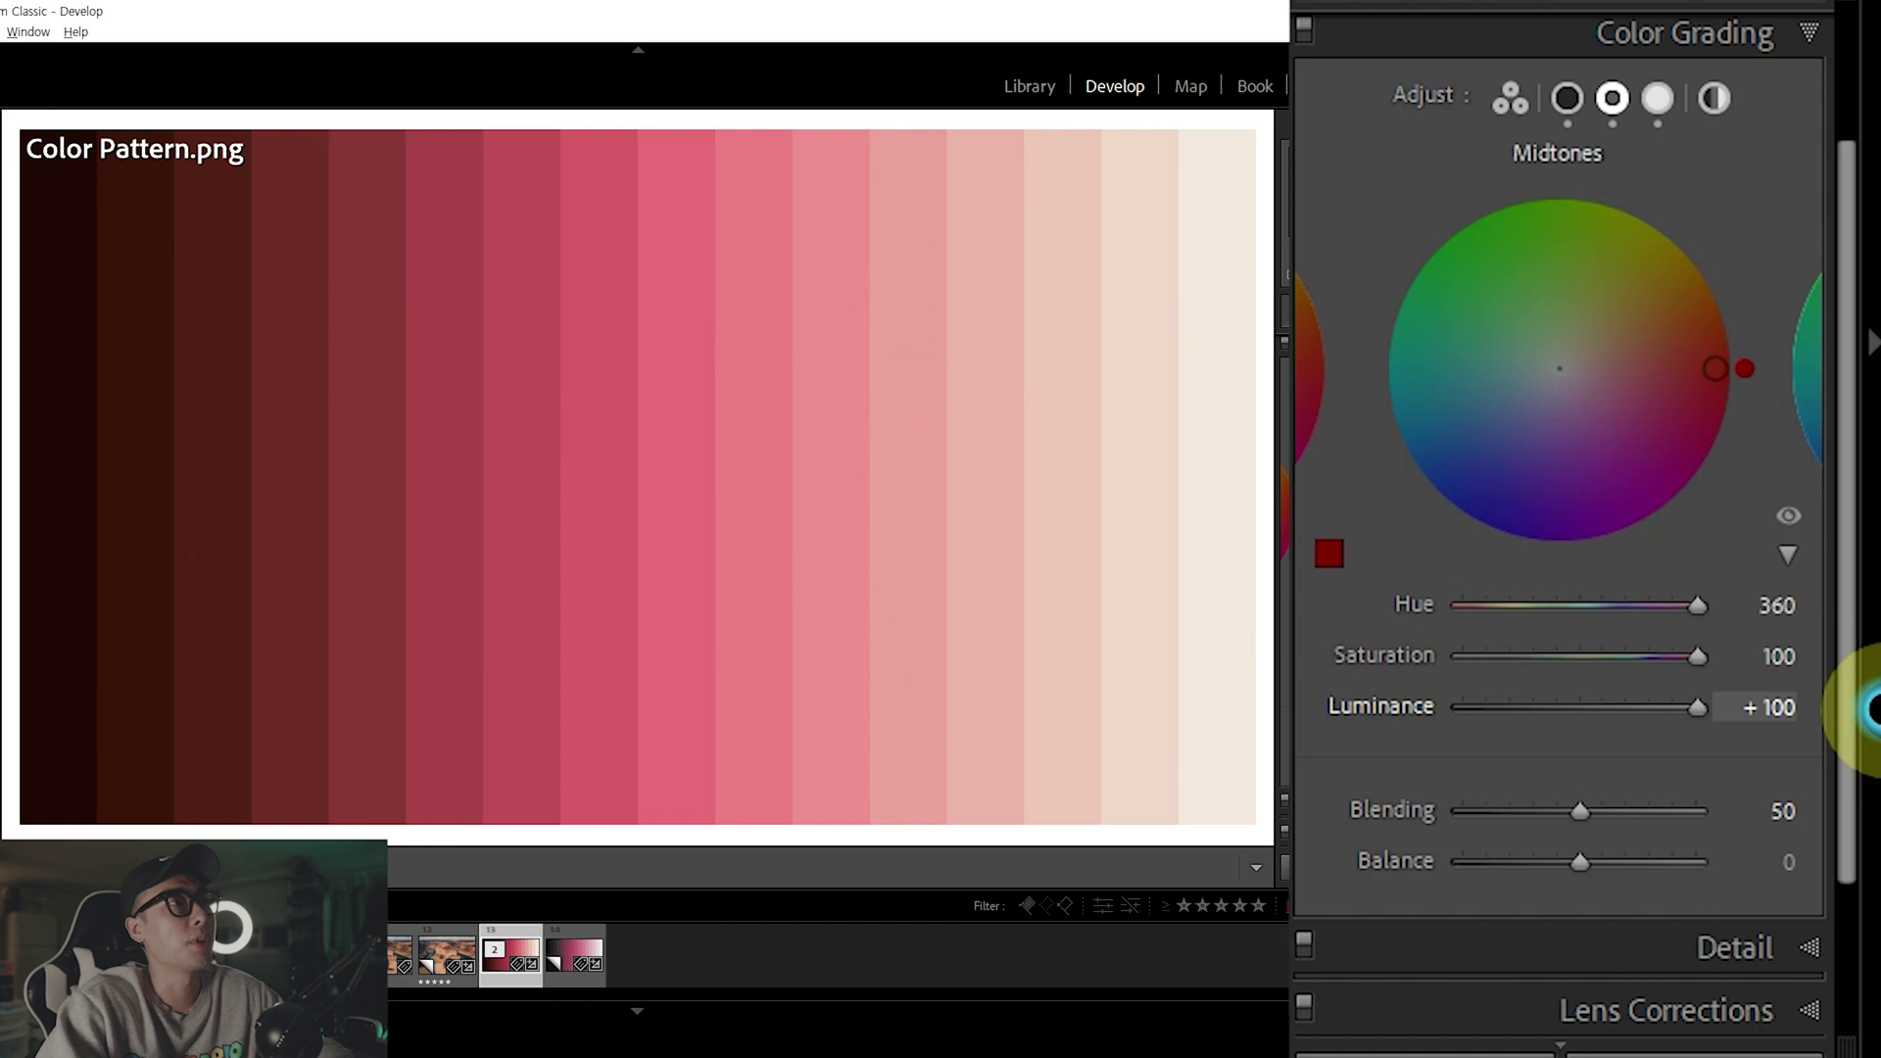
{"action": "left_click", "coordinate": [1566, 90]}
{"action": "mouse_move", "coordinate": [1636, 239]}
{"action": "left_mouse_down"}
{"action": "mouse_move", "coordinate": [1612, 319]}
{"action": "mouse_move", "coordinate": [1467, 568]}
{"action": "mouse_move", "coordinate": [1420, 568]}
{"action": "left_mouse_up"}
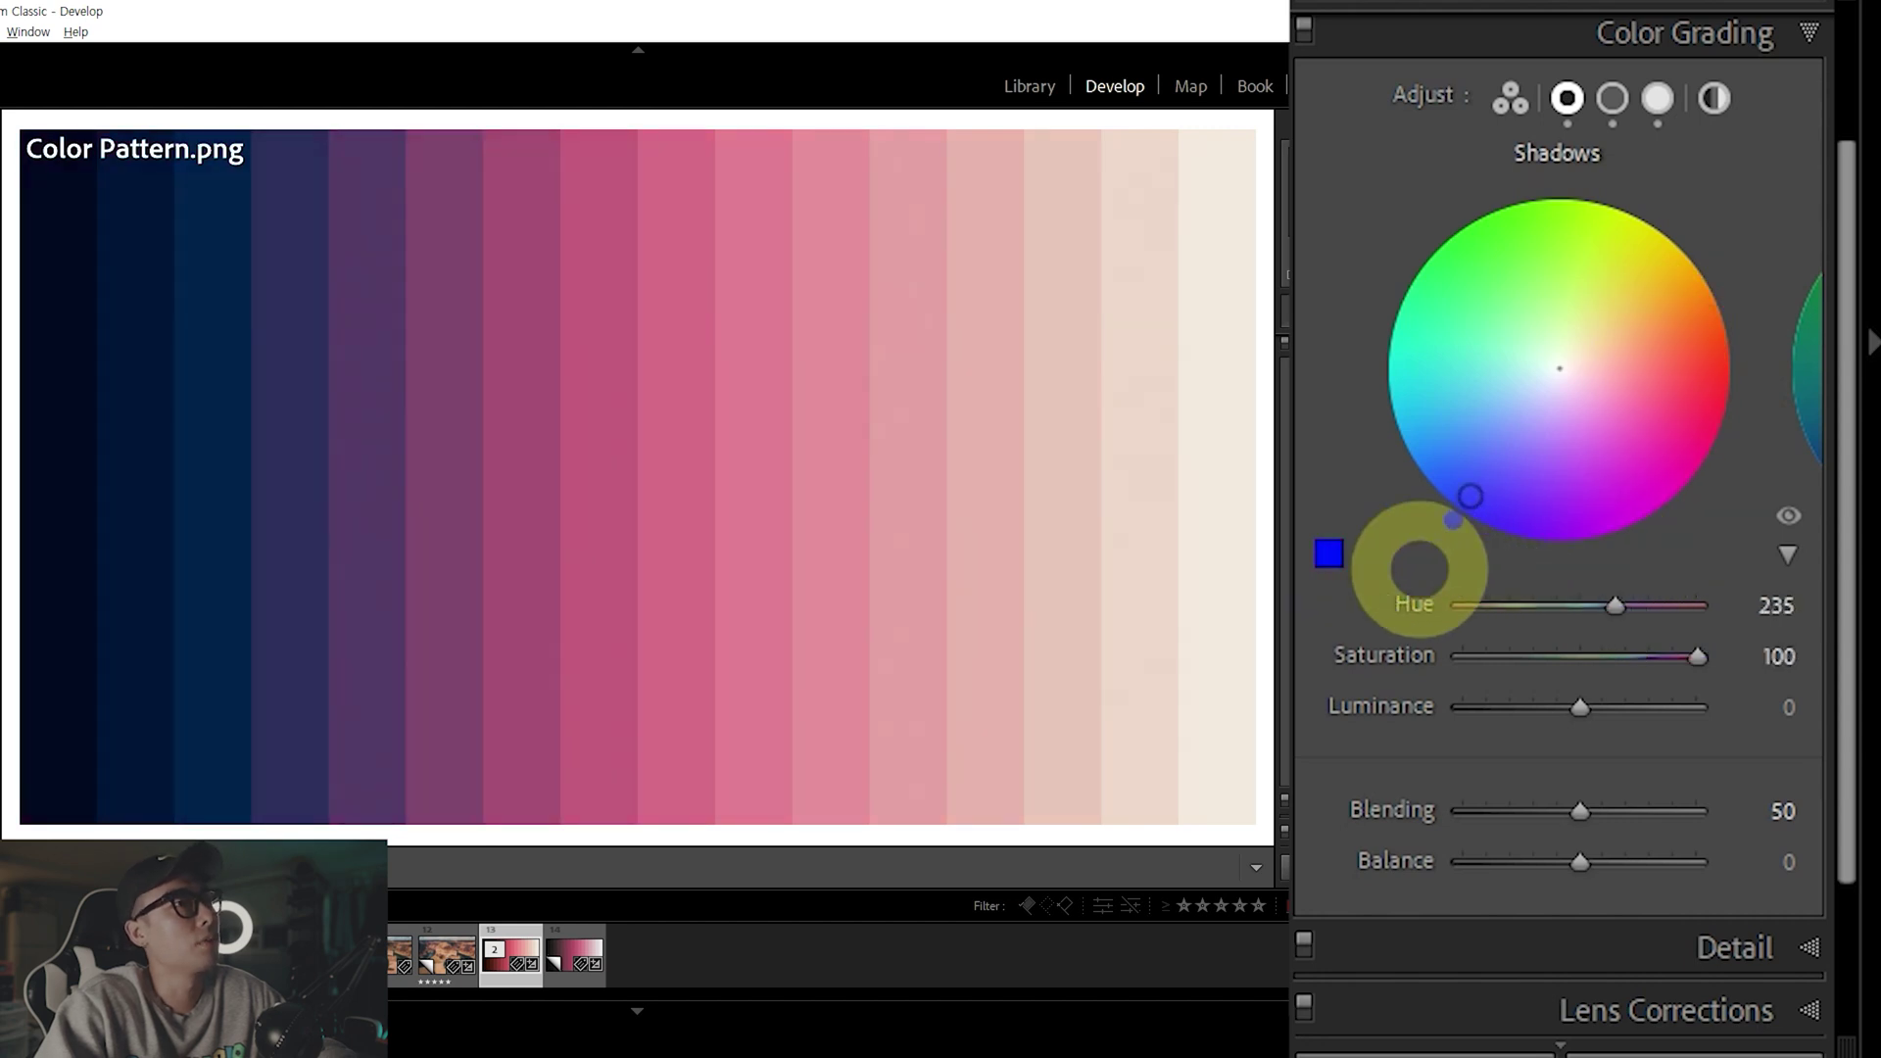
Finish shadows at Hue 235, Saturation 100, Luminance +100, then start a purple highlight tint
{"action": "left_click", "coordinate": [1753, 609]}
{"action": "left_click", "coordinate": [1584, 652]}
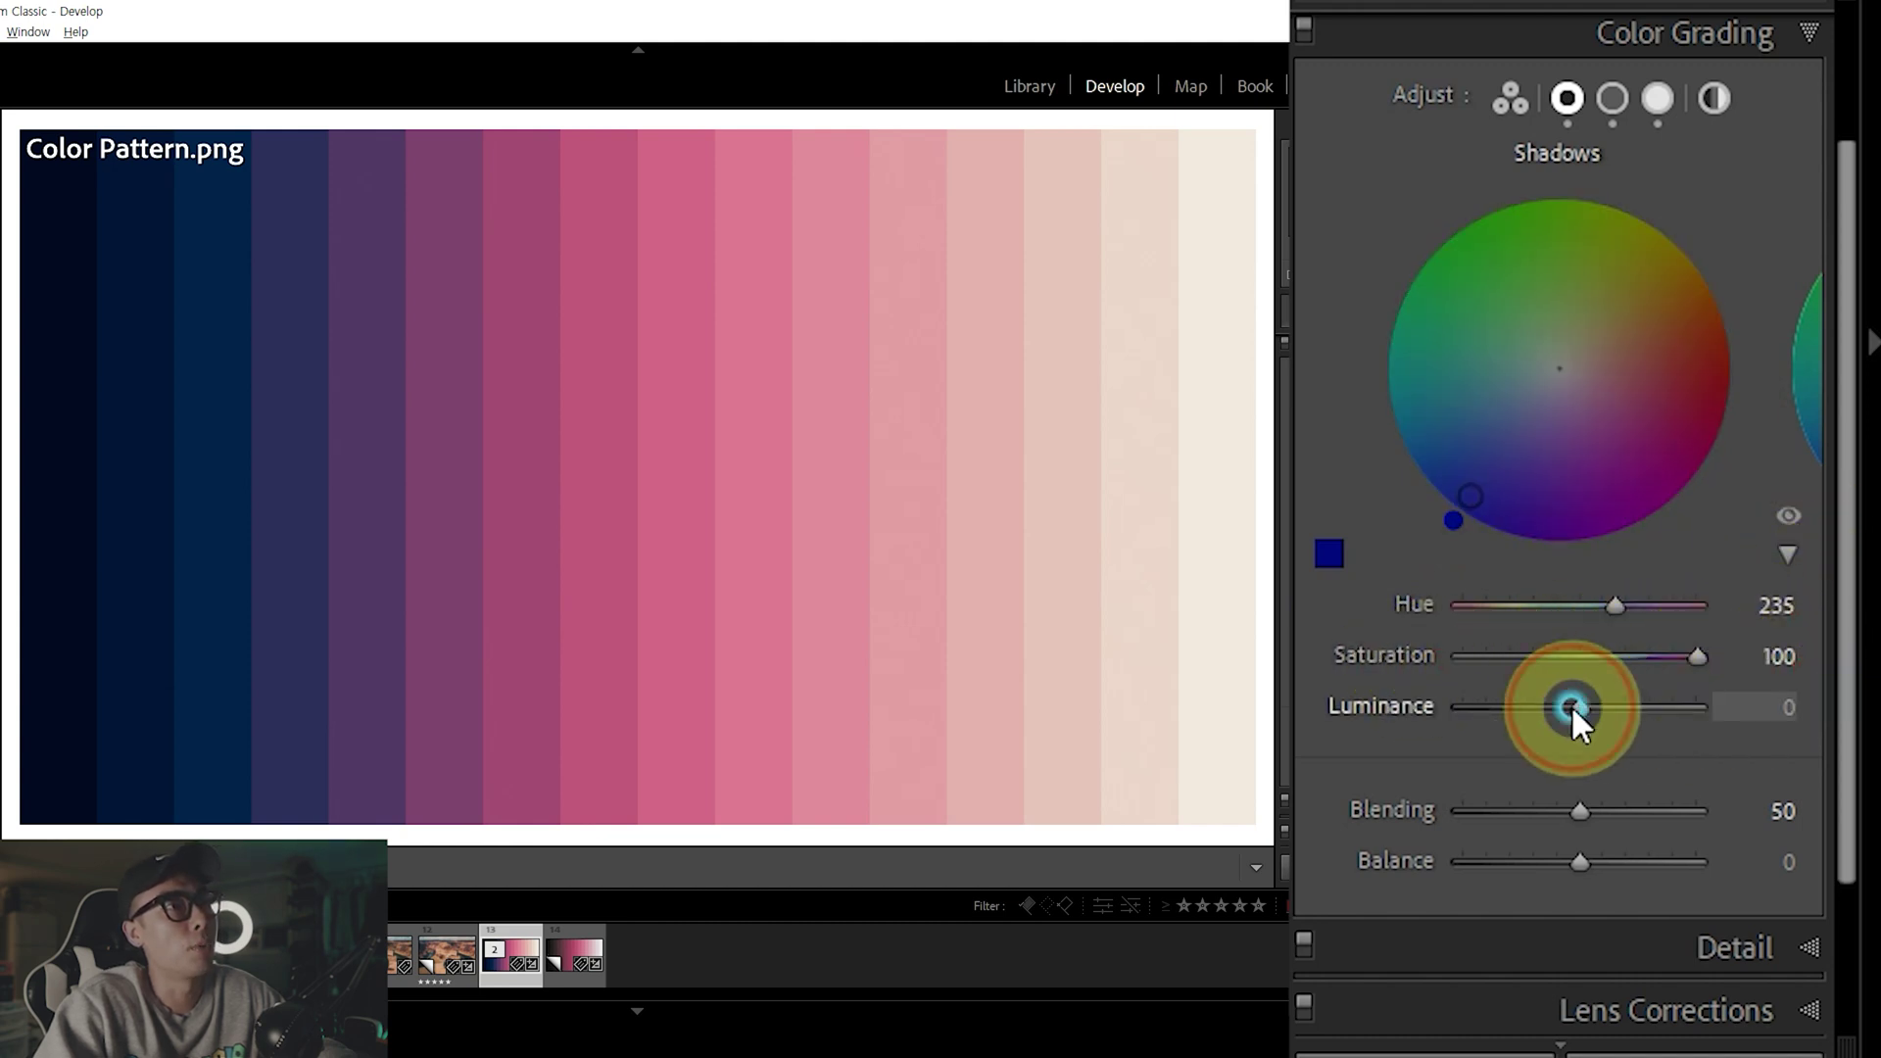
{"action": "left_click_drag", "start_coordinate": [1574, 705], "coordinate": [1733, 705]}
{"action": "left_click", "coordinate": [1707, 703]}
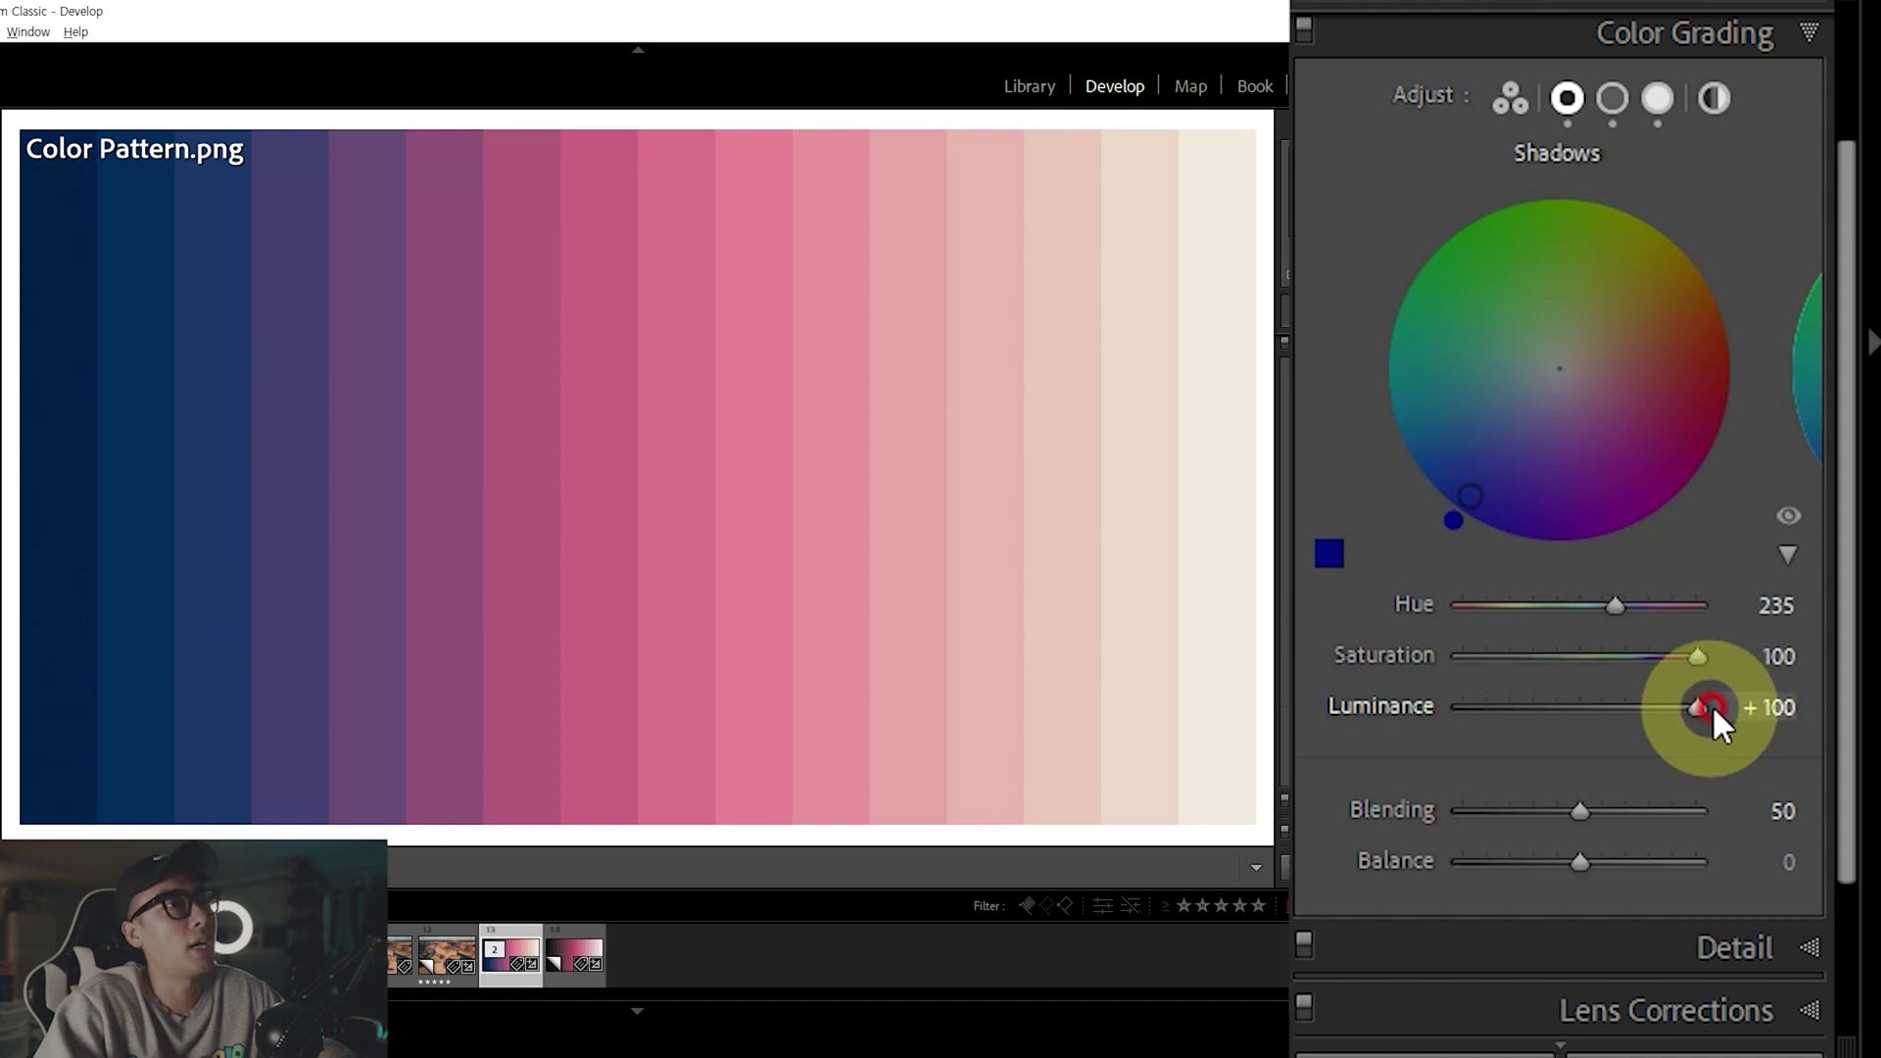
{"action": "left_click", "coordinate": [1660, 98]}
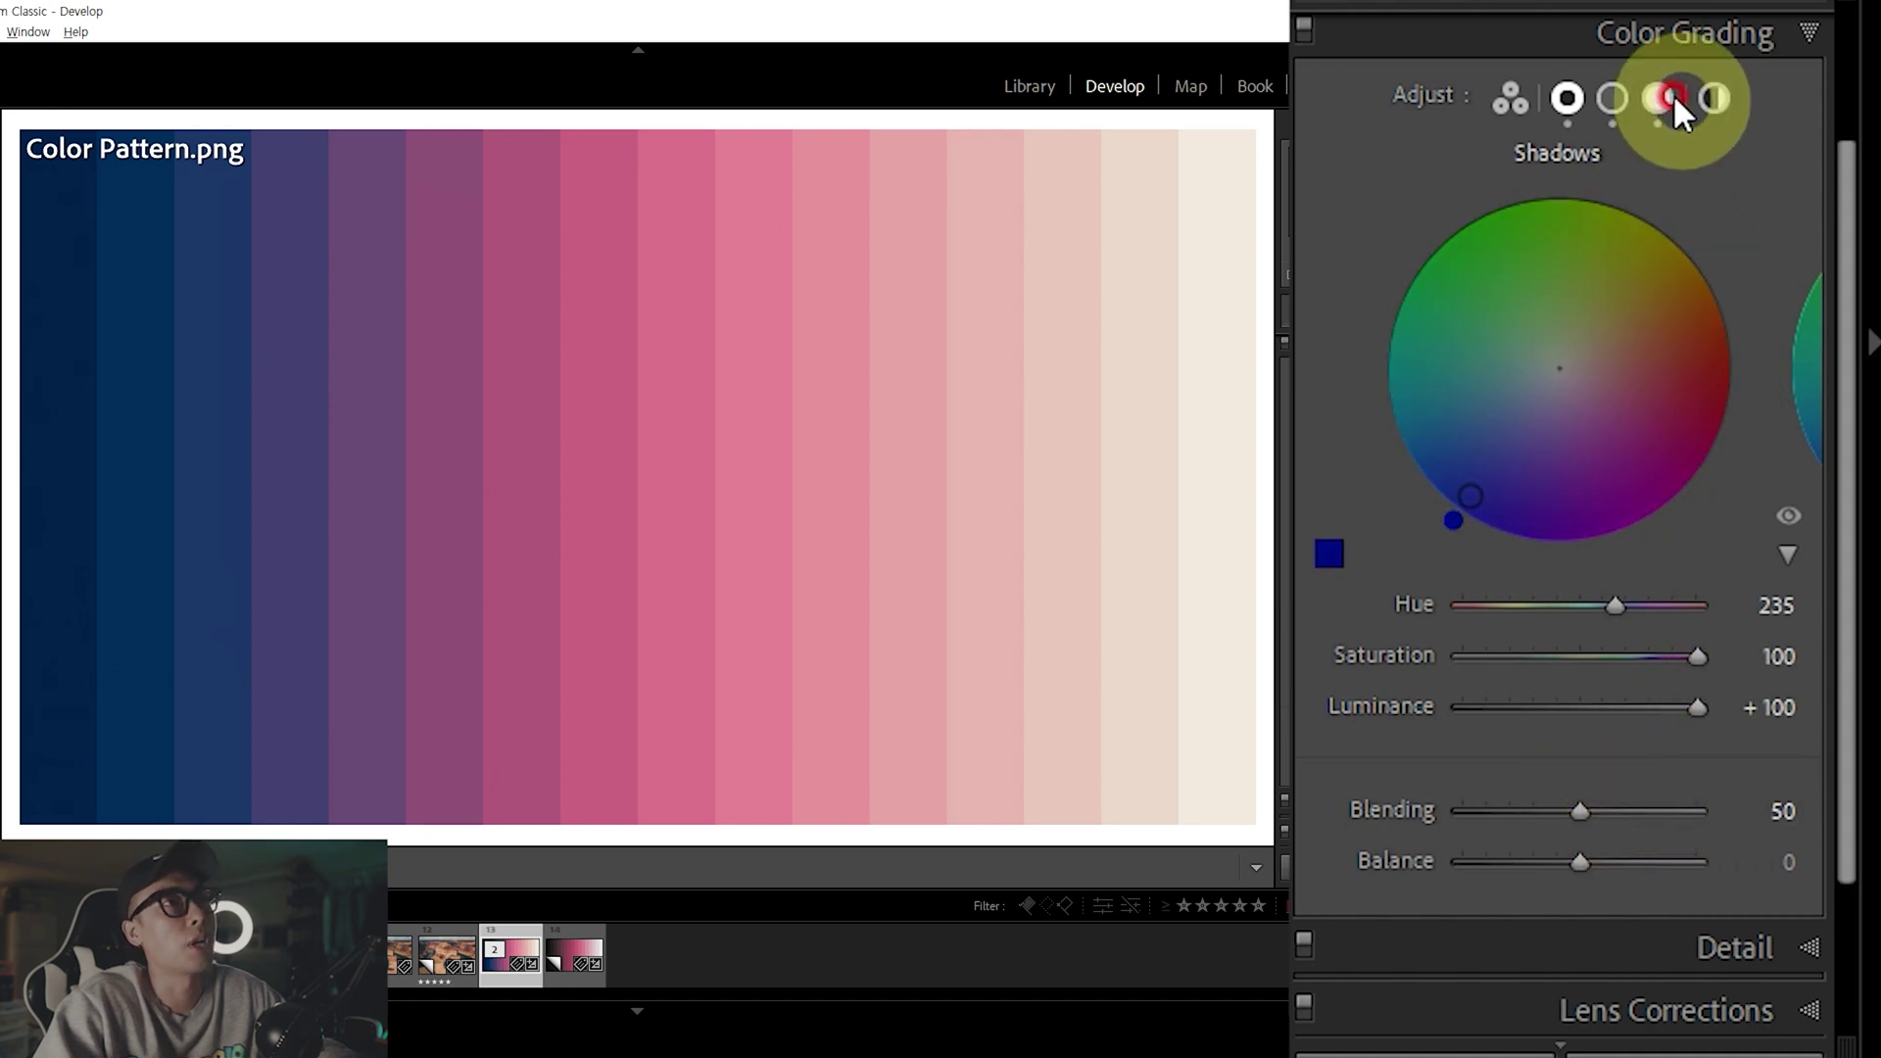
{"action": "mouse_move", "coordinate": [1525, 384]}
{"action": "left_mouse_down"}
{"action": "mouse_move", "coordinate": [1552, 296]}
{"action": "mouse_move", "coordinate": [1480, 261]}
{"action": "mouse_move", "coordinate": [1454, 462]}
{"action": "mouse_move", "coordinate": [1599, 496]}
{"action": "mouse_move", "coordinate": [1587, 521]}
{"action": "left_mouse_up"}
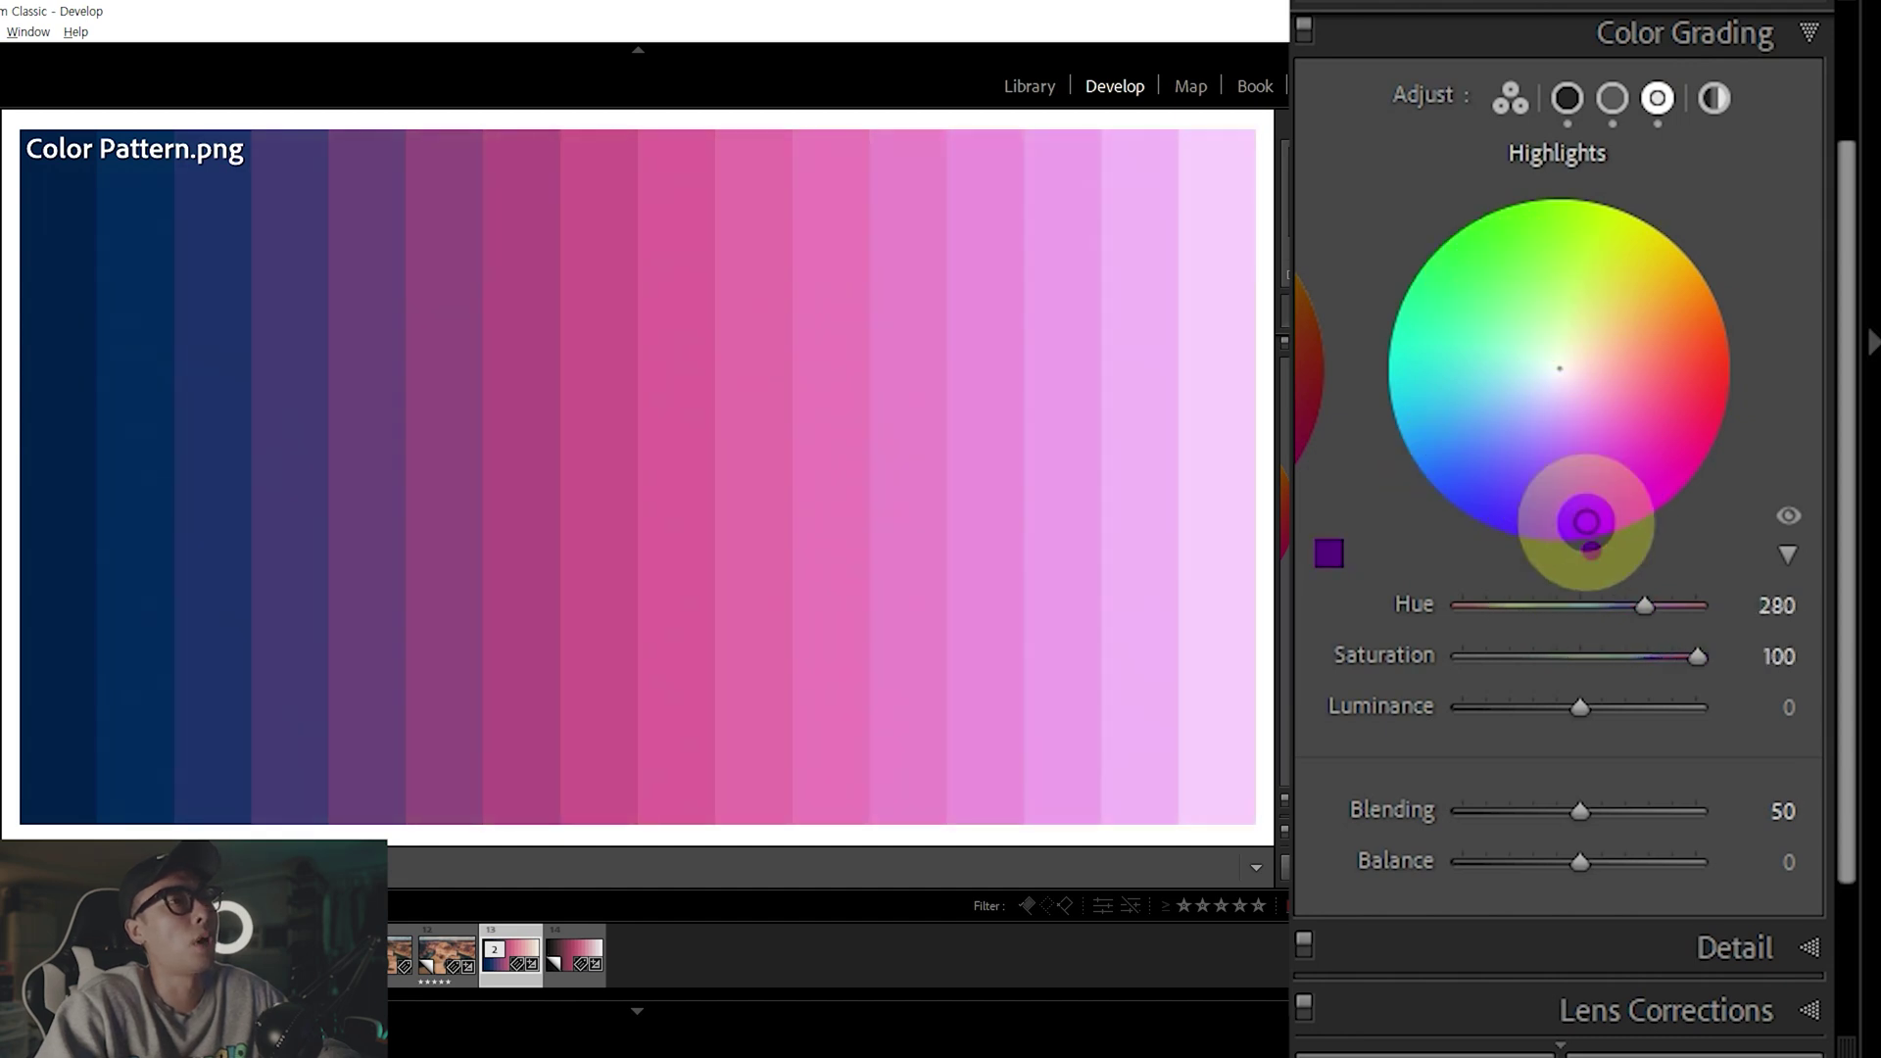
Set highlights to purple (Hue 280, Saturation 100) and drop highlight luminance to -100
{"action": "left_click", "coordinate": [1474, 698]}
{"action": "mouse_move", "coordinate": [1476, 697]}
{"action": "left_mouse_down"}
{"action": "mouse_move", "coordinate": [1682, 680]}
{"action": "mouse_move", "coordinate": [1607, 714]}
{"action": "mouse_move", "coordinate": [1263, 682]}
{"action": "left_mouse_up"}
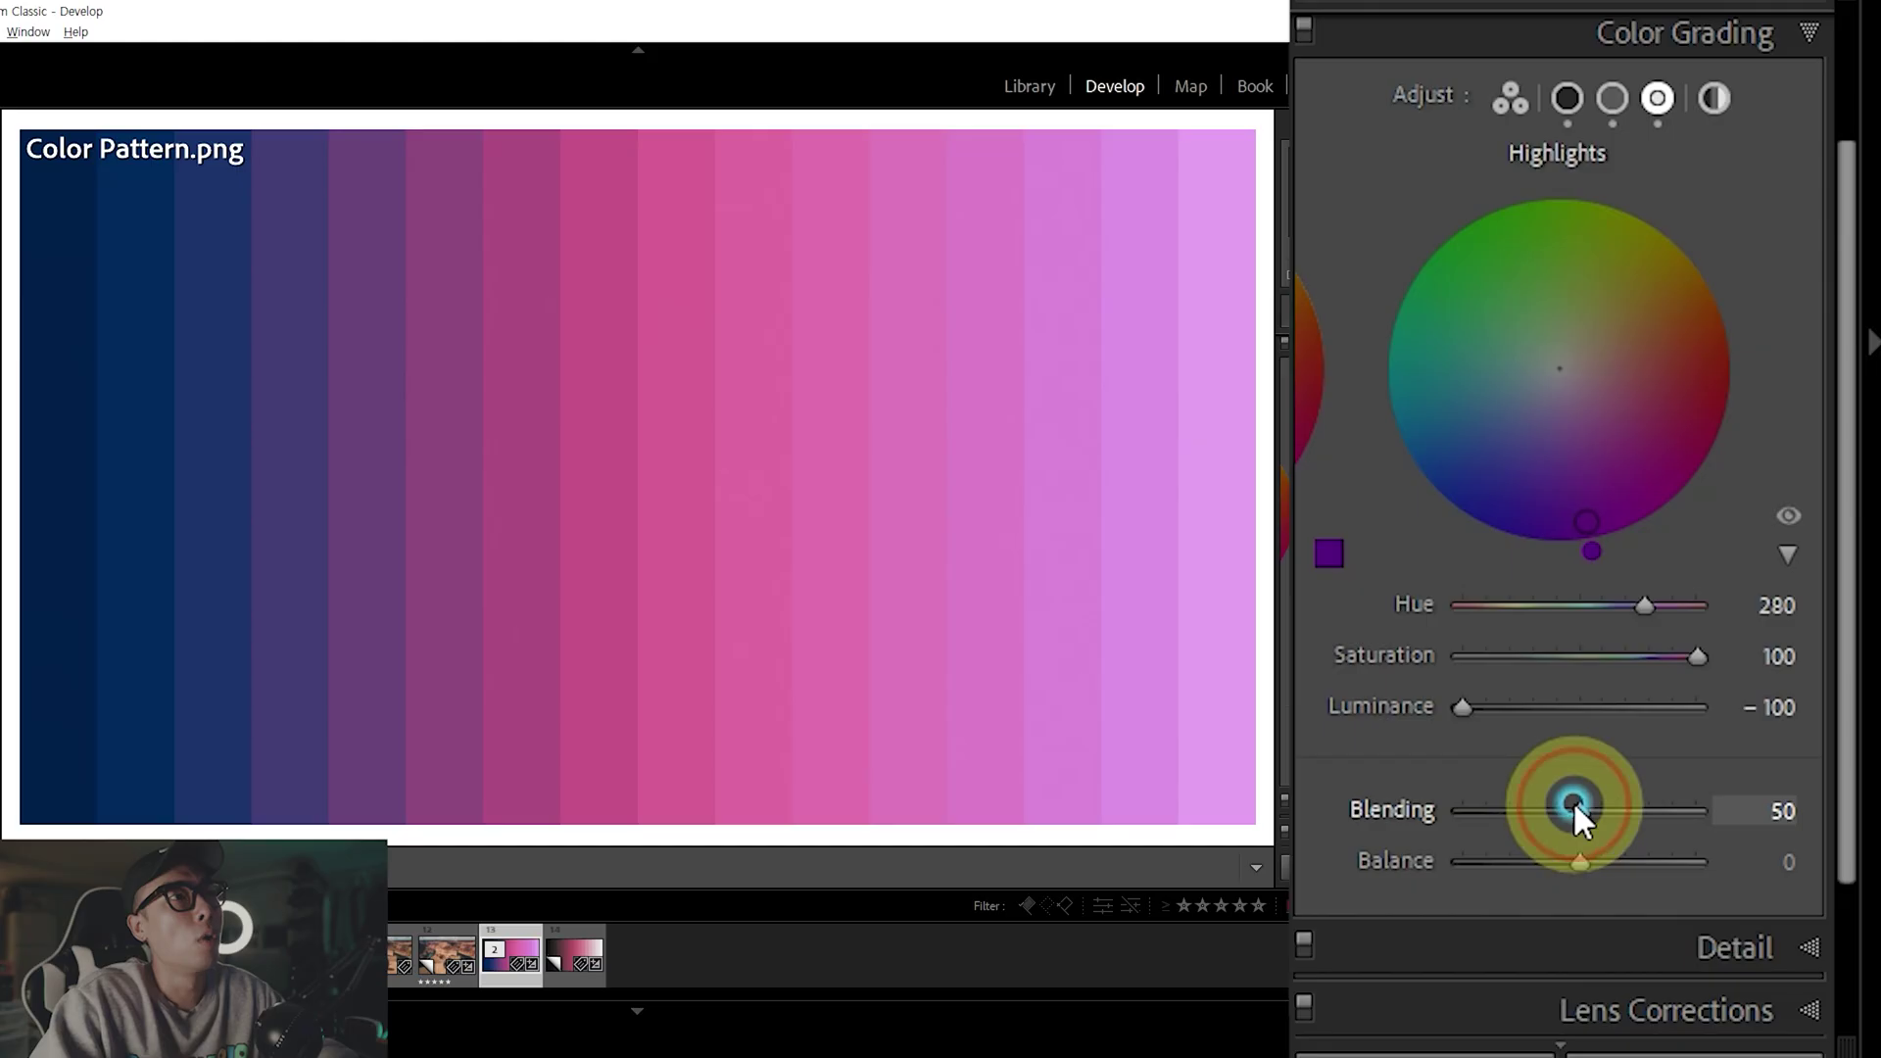
{"action": "left_click_drag", "start_coordinate": [1572, 801], "coordinate": [1661, 801]}
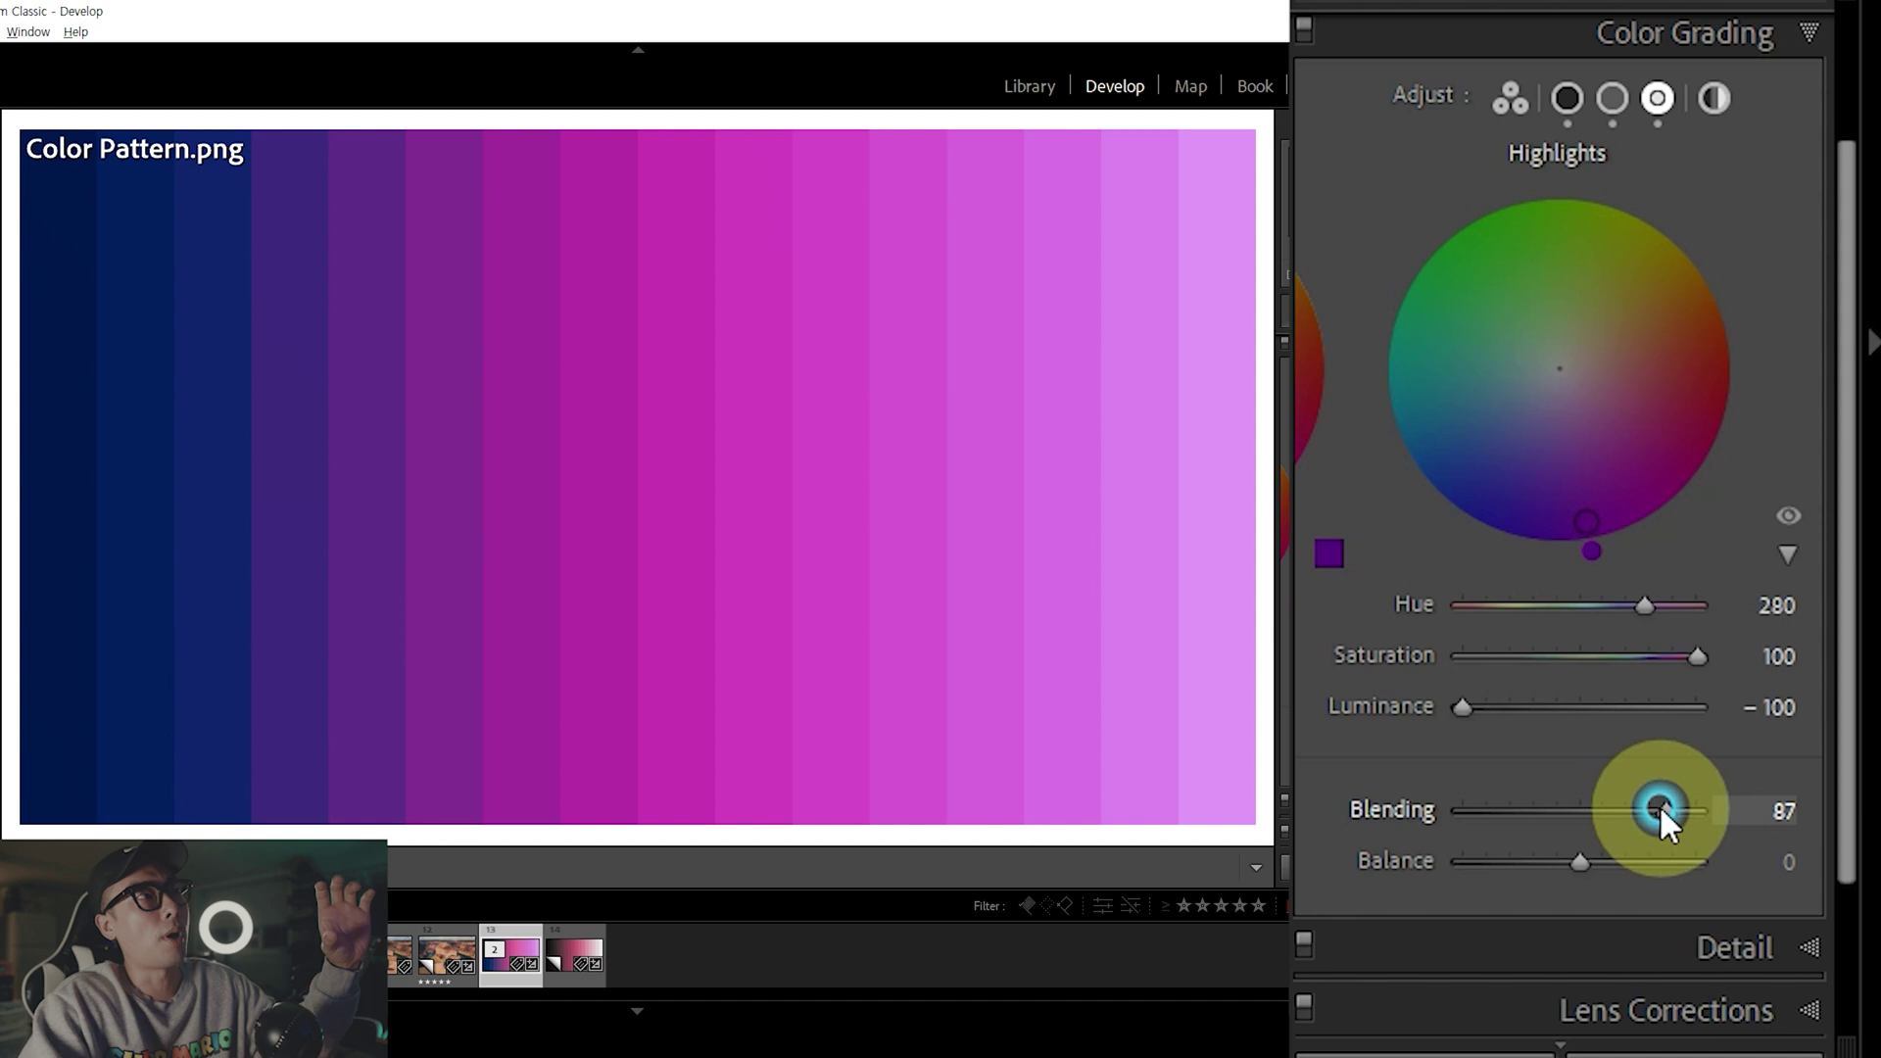
{"action": "mouse_move", "coordinate": [1659, 808]}
{"action": "left_mouse_down"}
{"action": "mouse_move", "coordinate": [1742, 808]}
{"action": "mouse_move", "coordinate": [1567, 831]}
{"action": "left_mouse_up"}
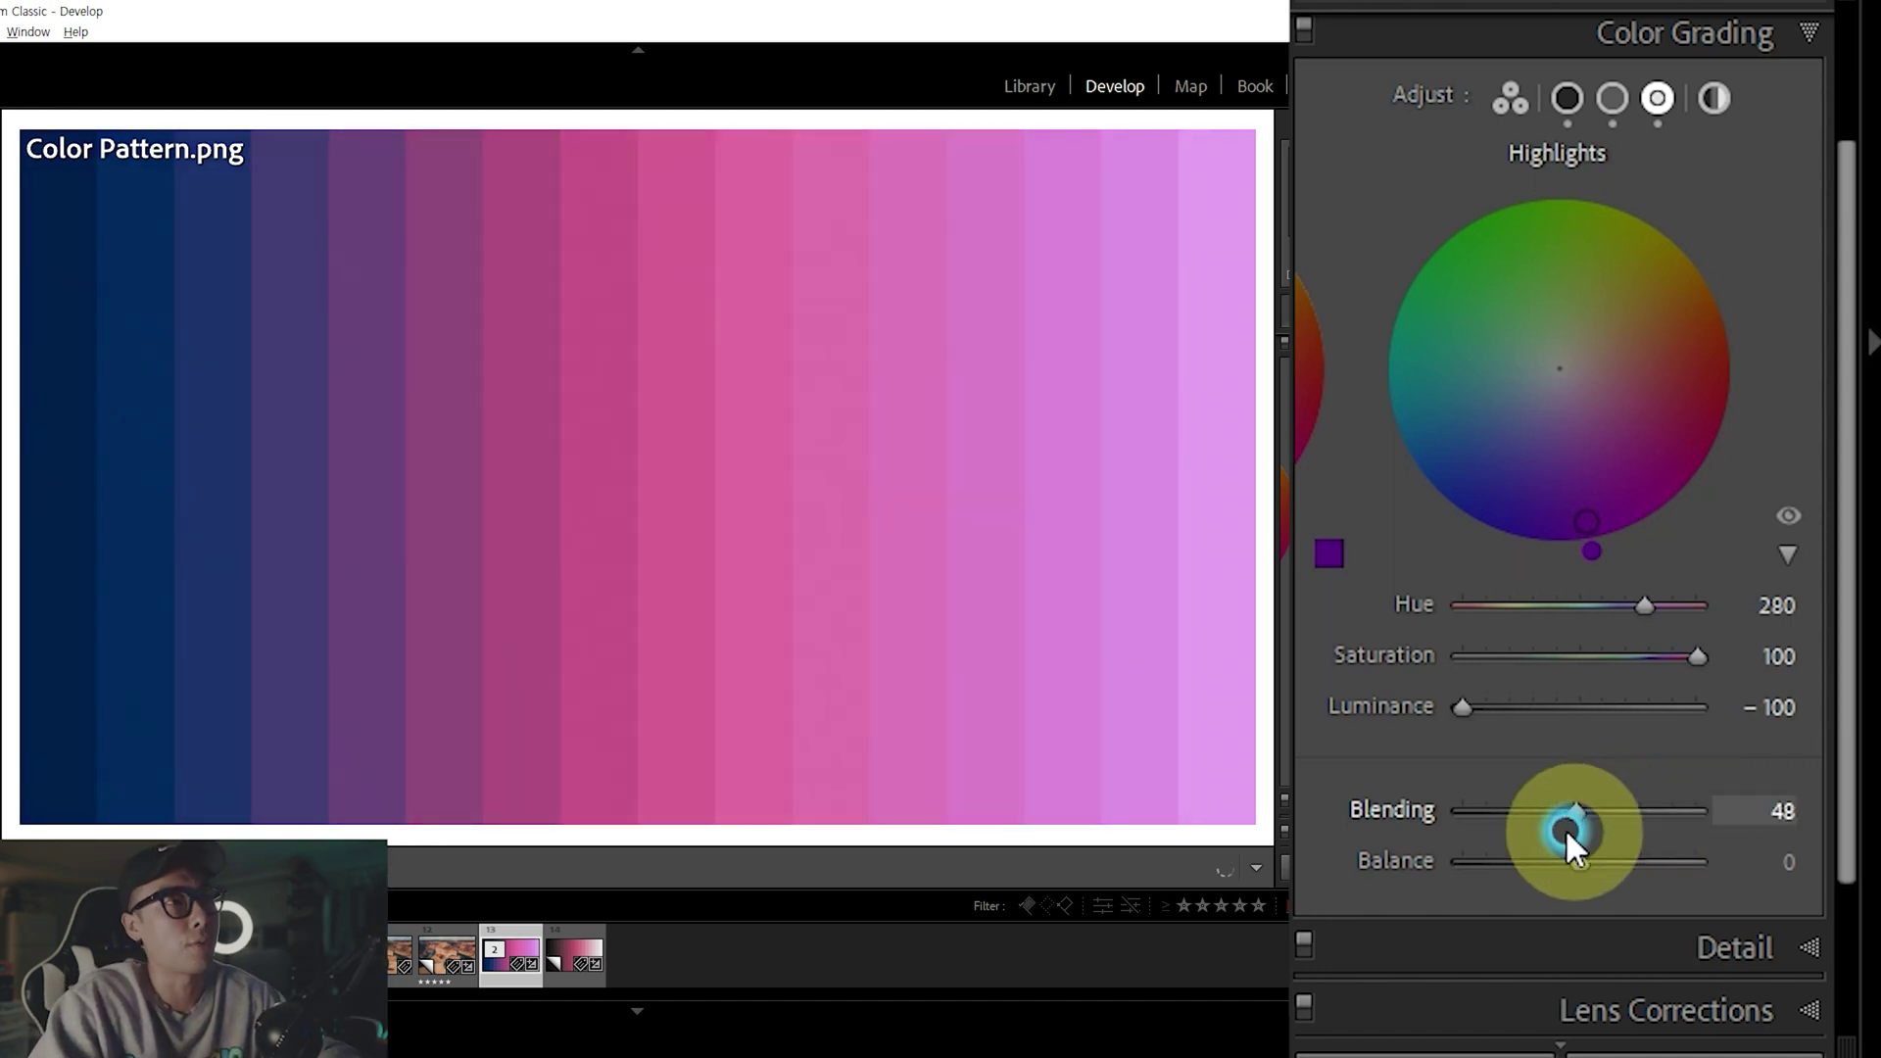
{"action": "left_click", "coordinate": [1367, 842]}
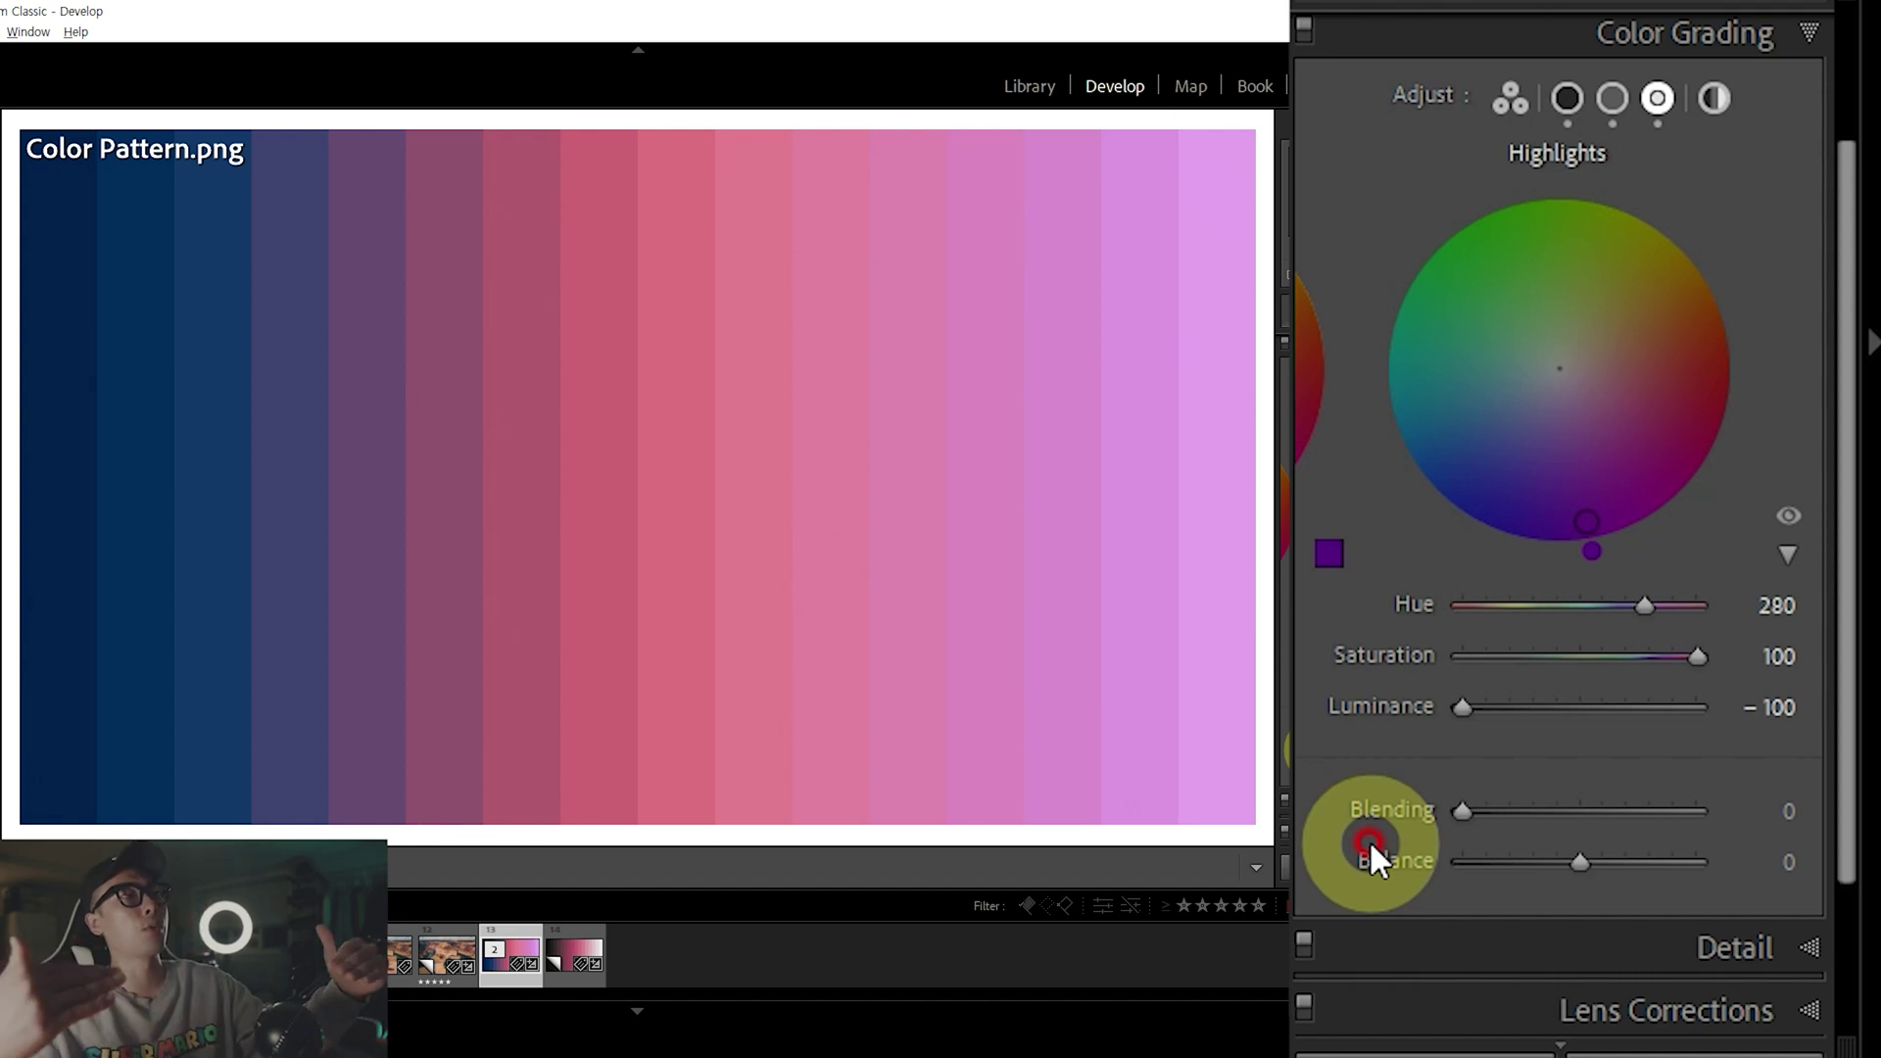
{"action": "left_click_drag", "start_coordinate": [1461, 811], "coordinate": [1572, 811]}
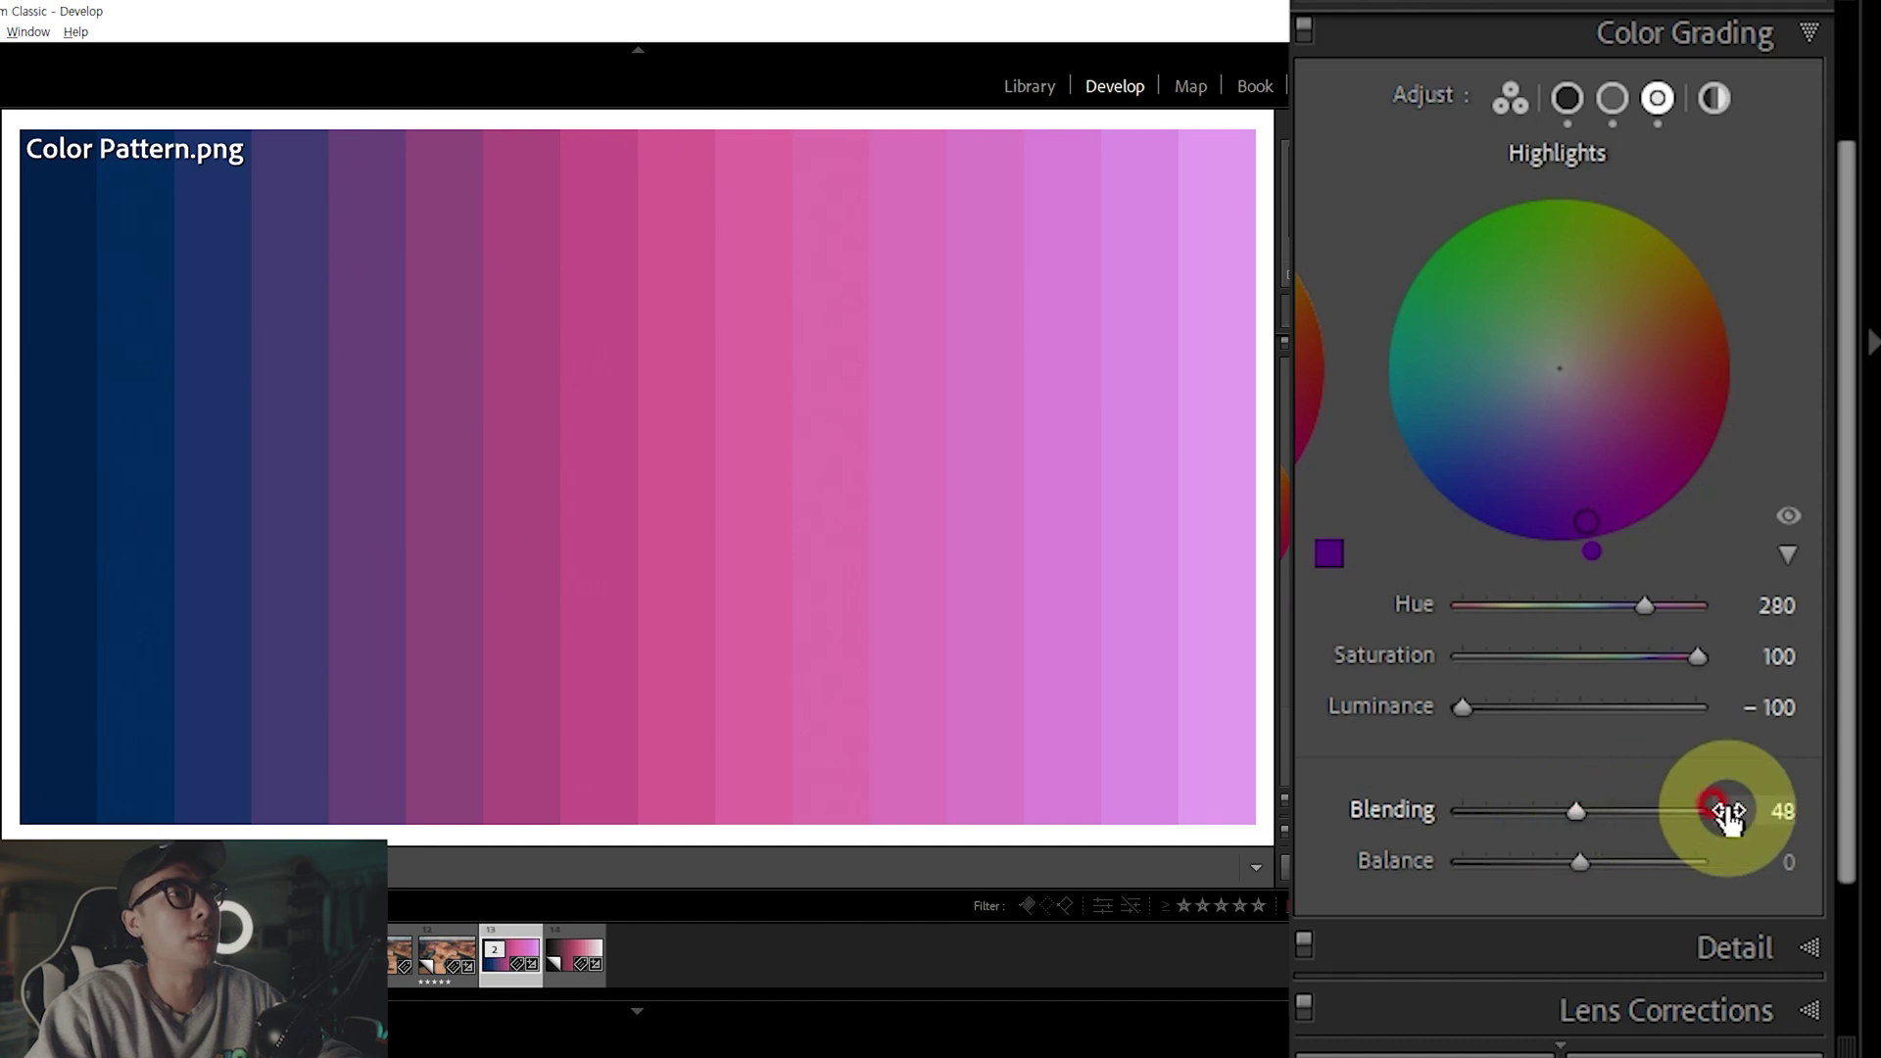
{"action": "type", "text": "50"}
{"action": "key", "text": "Return"}
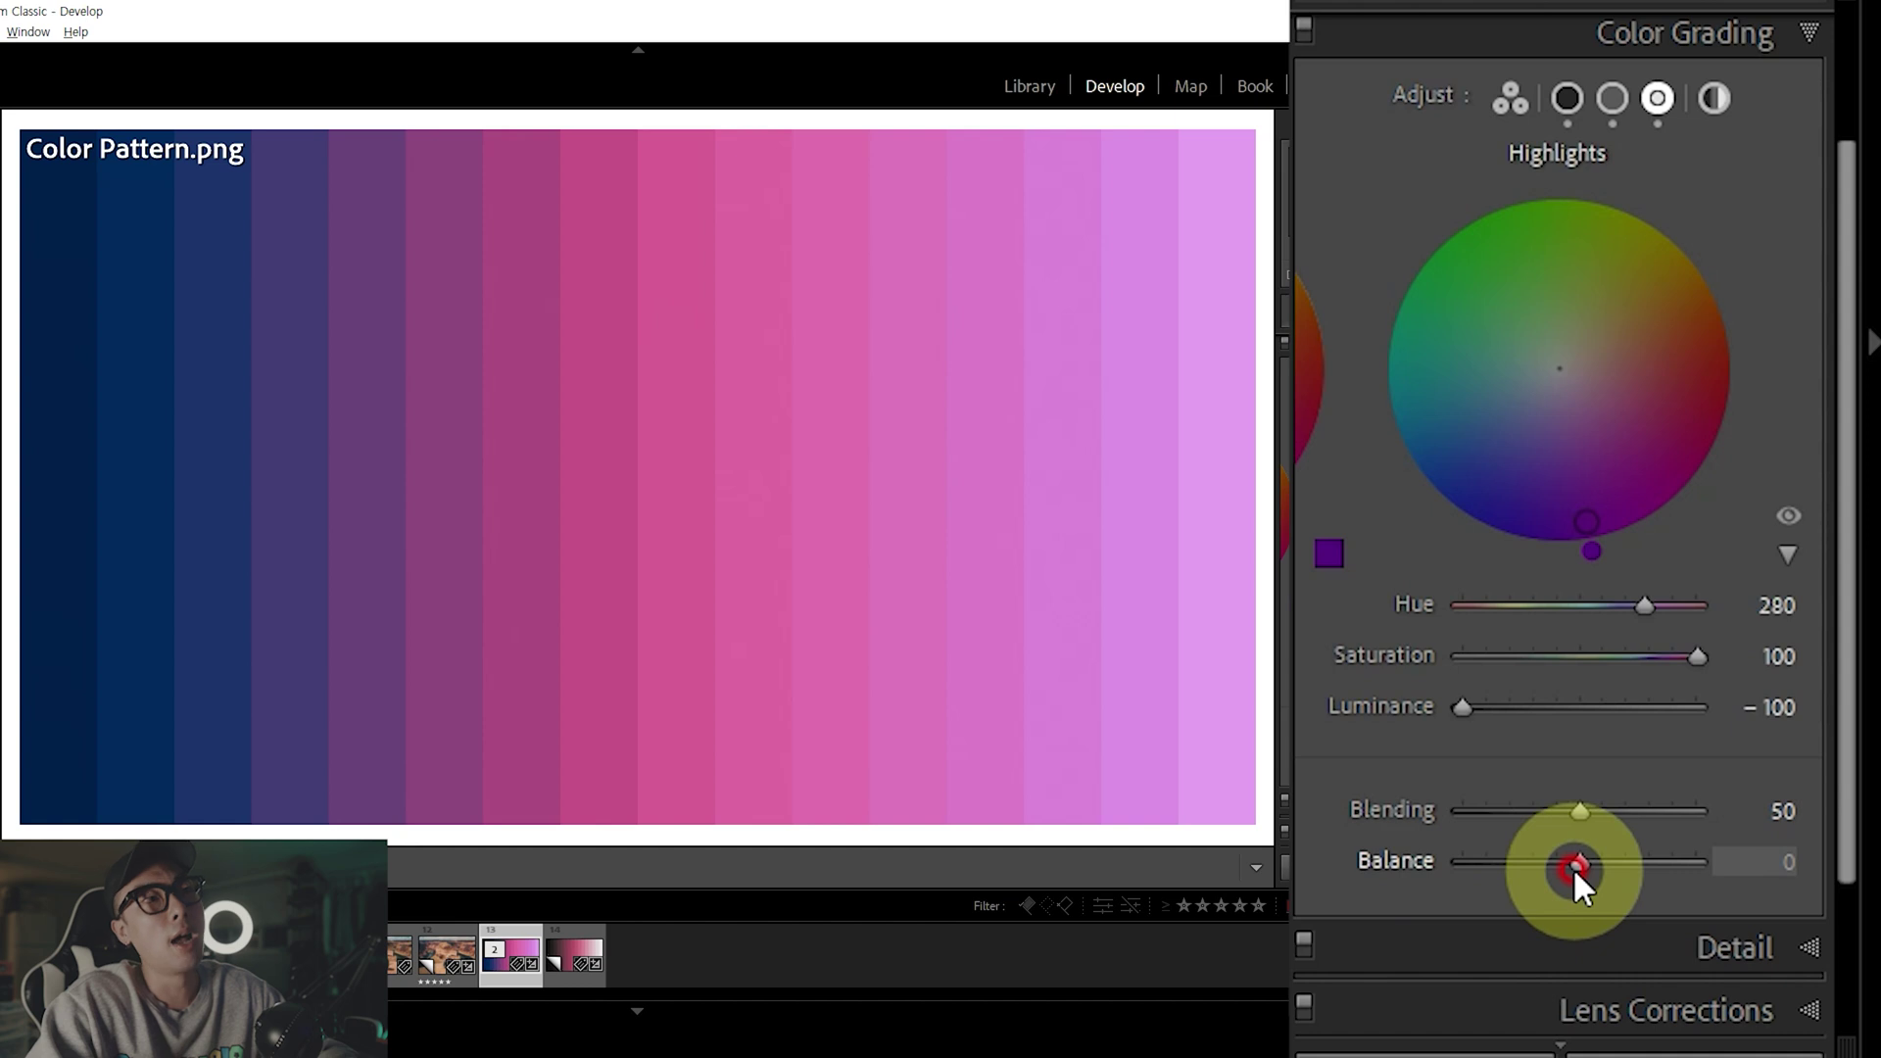
{"action": "mouse_move", "coordinate": [1575, 867]}
{"action": "left_mouse_down"}
{"action": "mouse_move", "coordinate": [1454, 868]}
{"action": "mouse_move", "coordinate": [1725, 843]}
{"action": "left_mouse_up"}
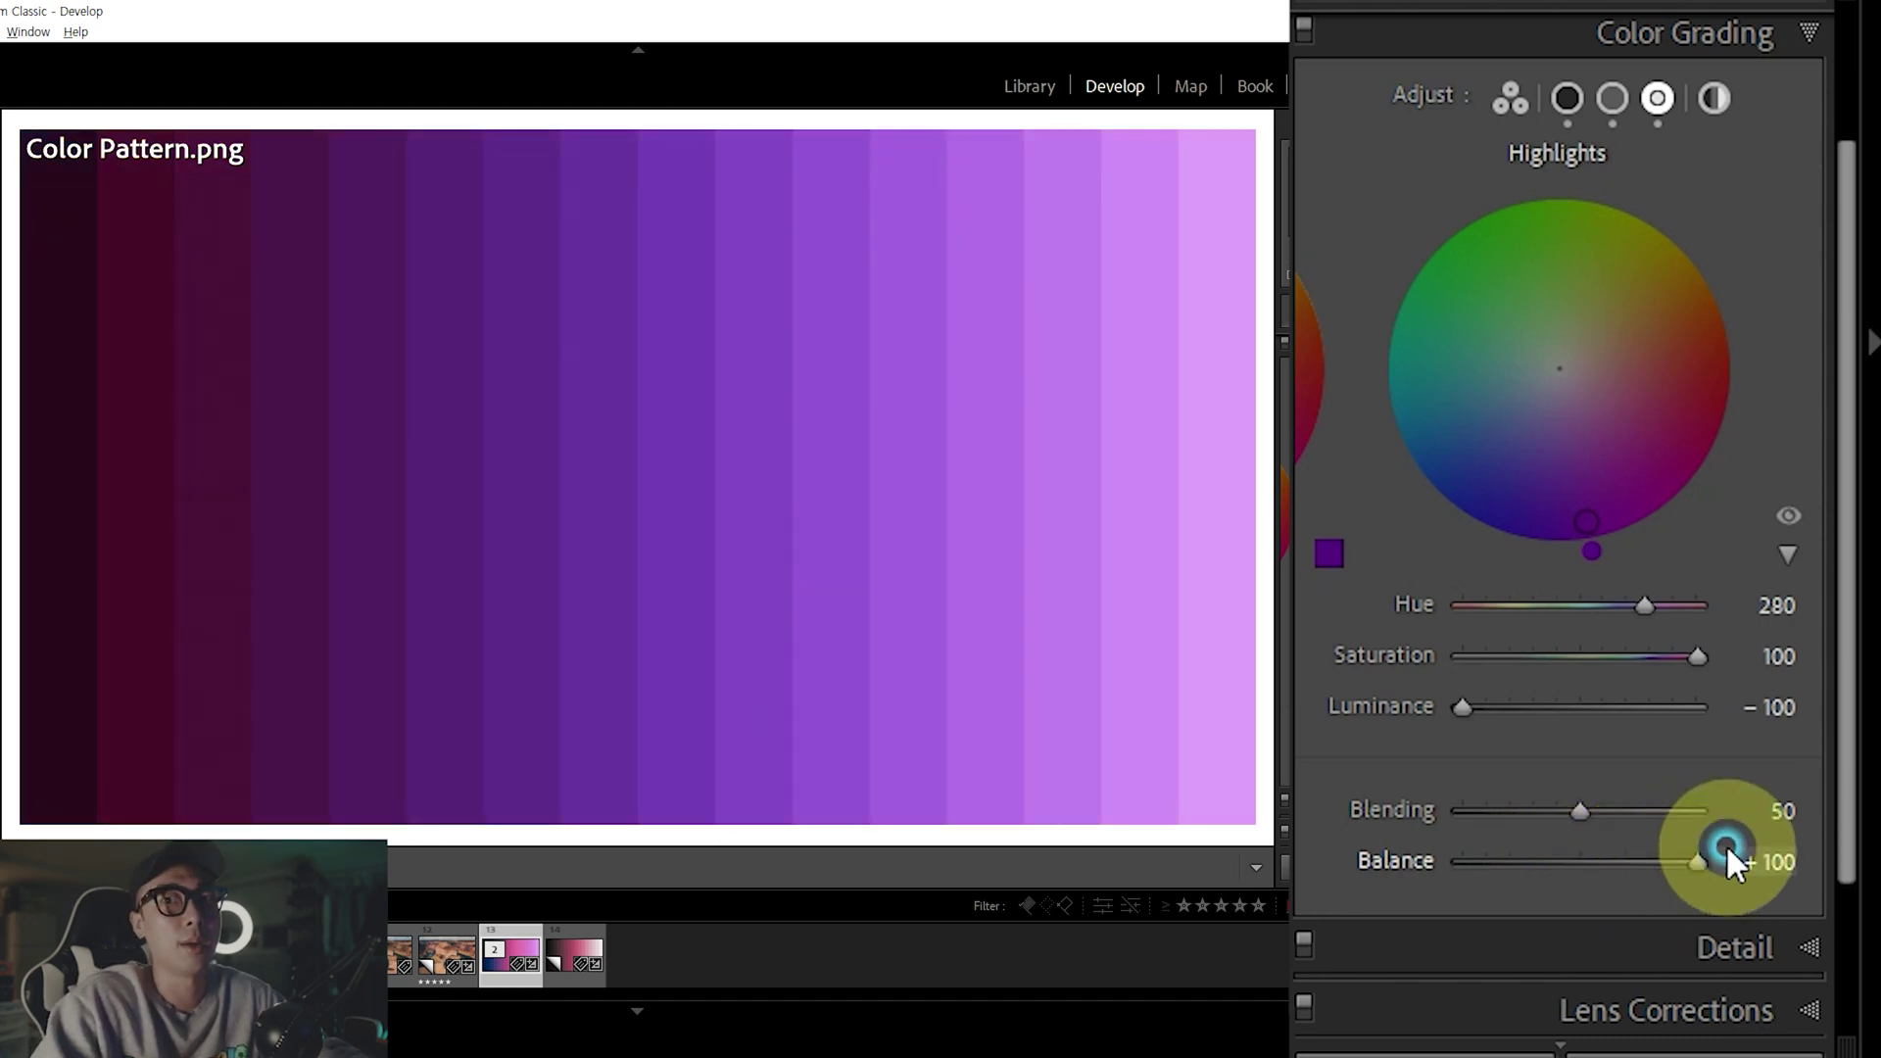
{"action": "left_click", "coordinate": [1763, 862]}
{"action": "type", "text": "50"}
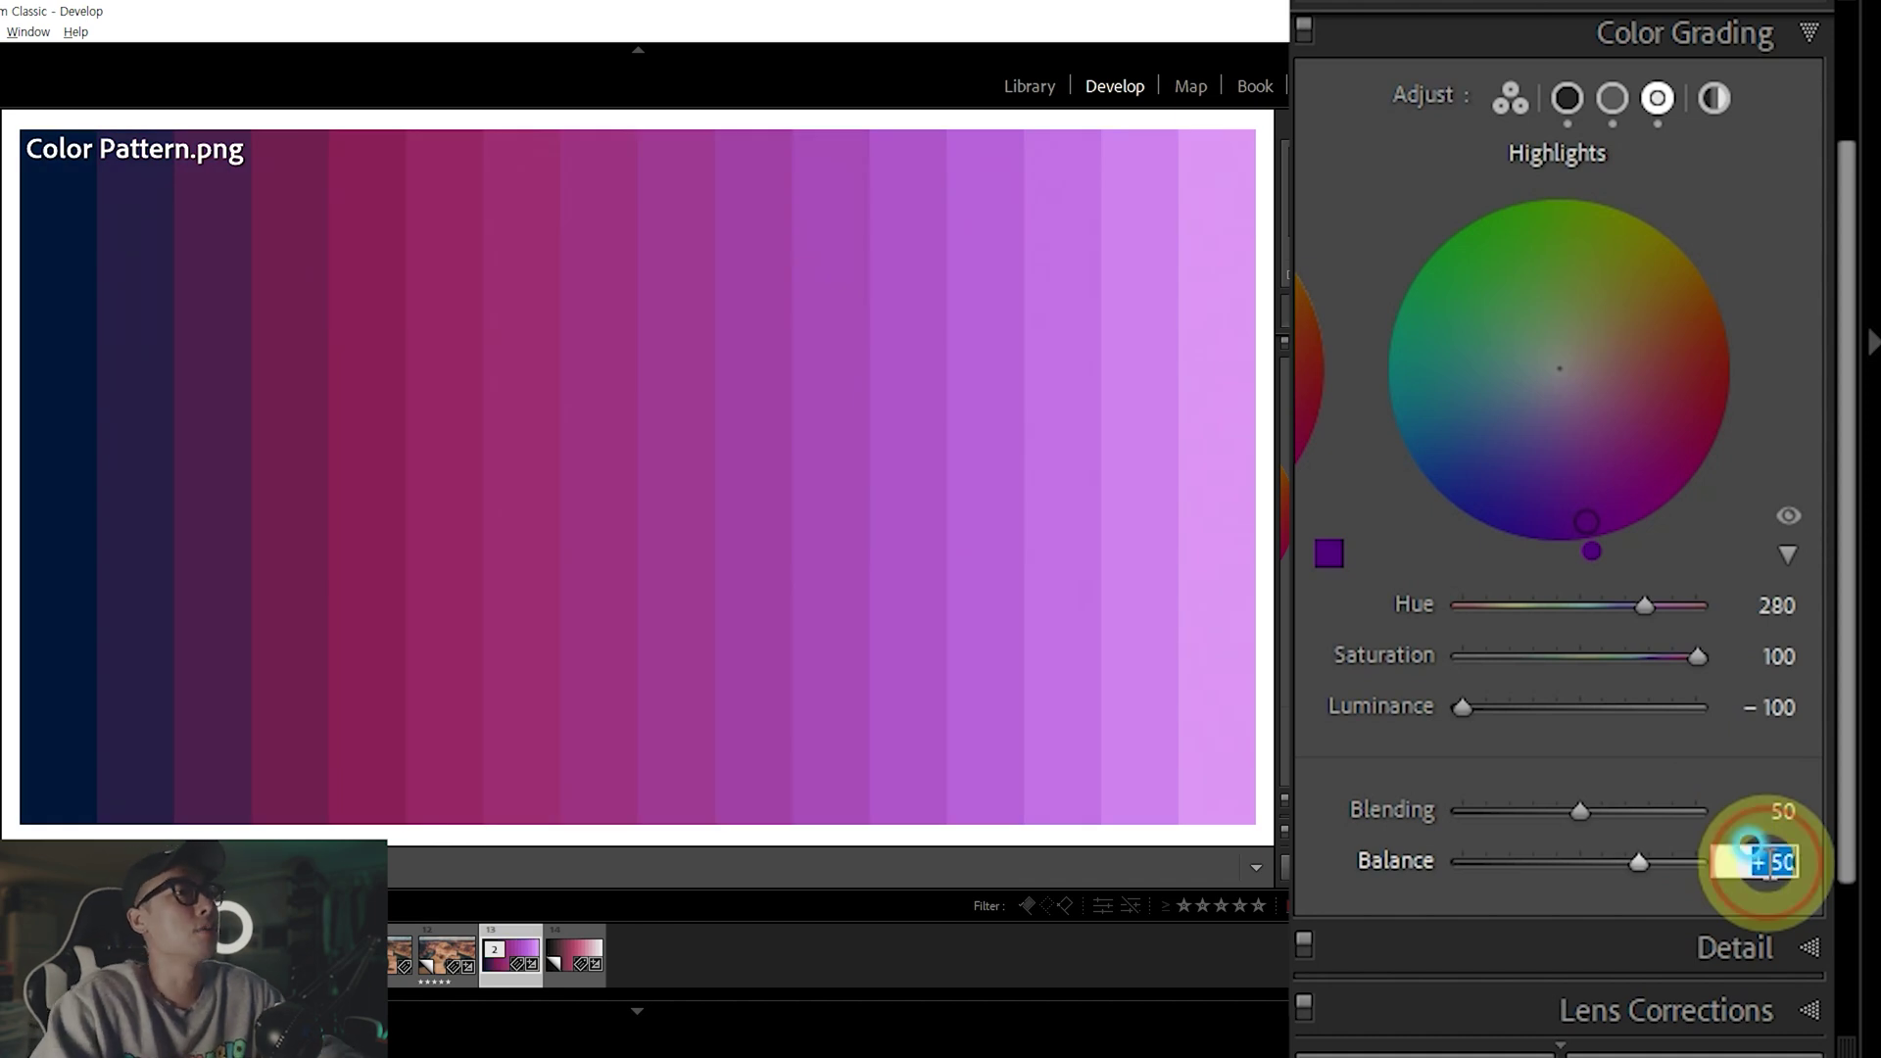
{"action": "key", "text": "BackSpace"}
{"action": "key", "text": "BackSpace"}
{"action": "key", "text": "Return"}
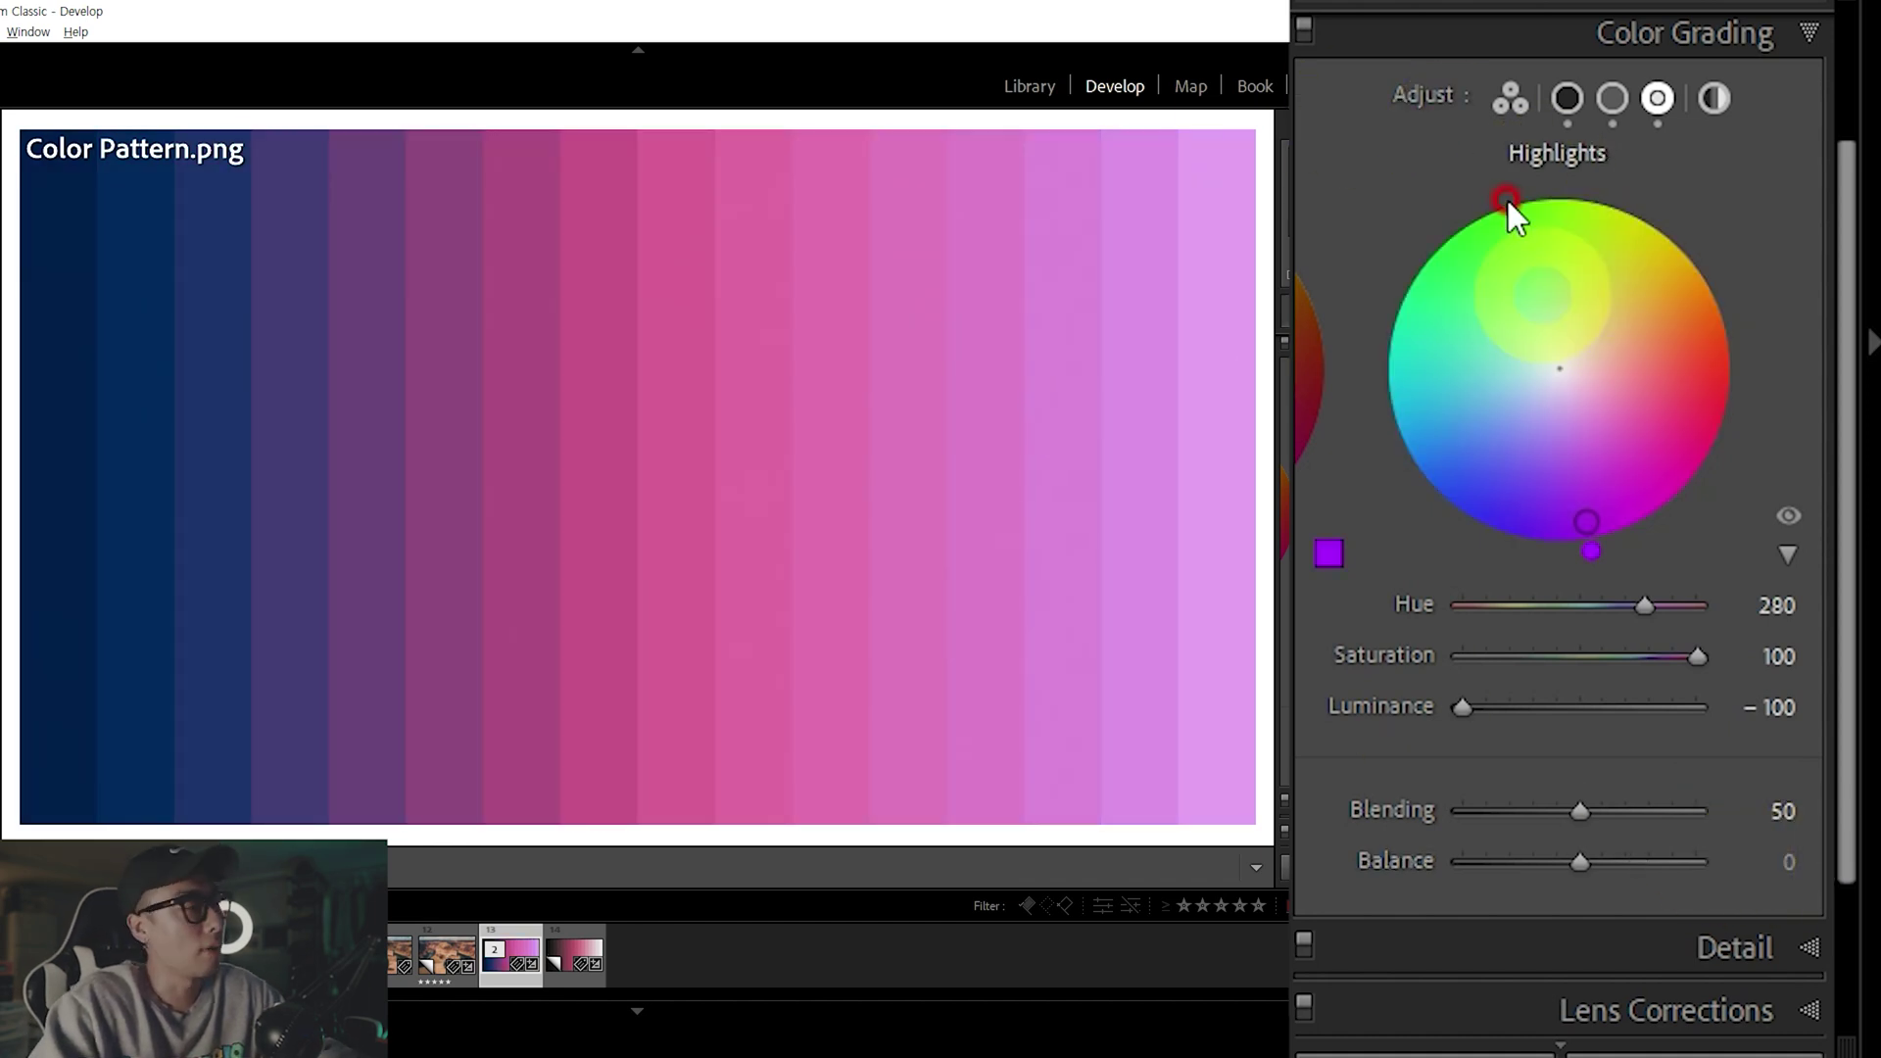
Try a yellow tint on the whole image with the Global wheel
{"action": "left_click", "coordinate": [1706, 96]}
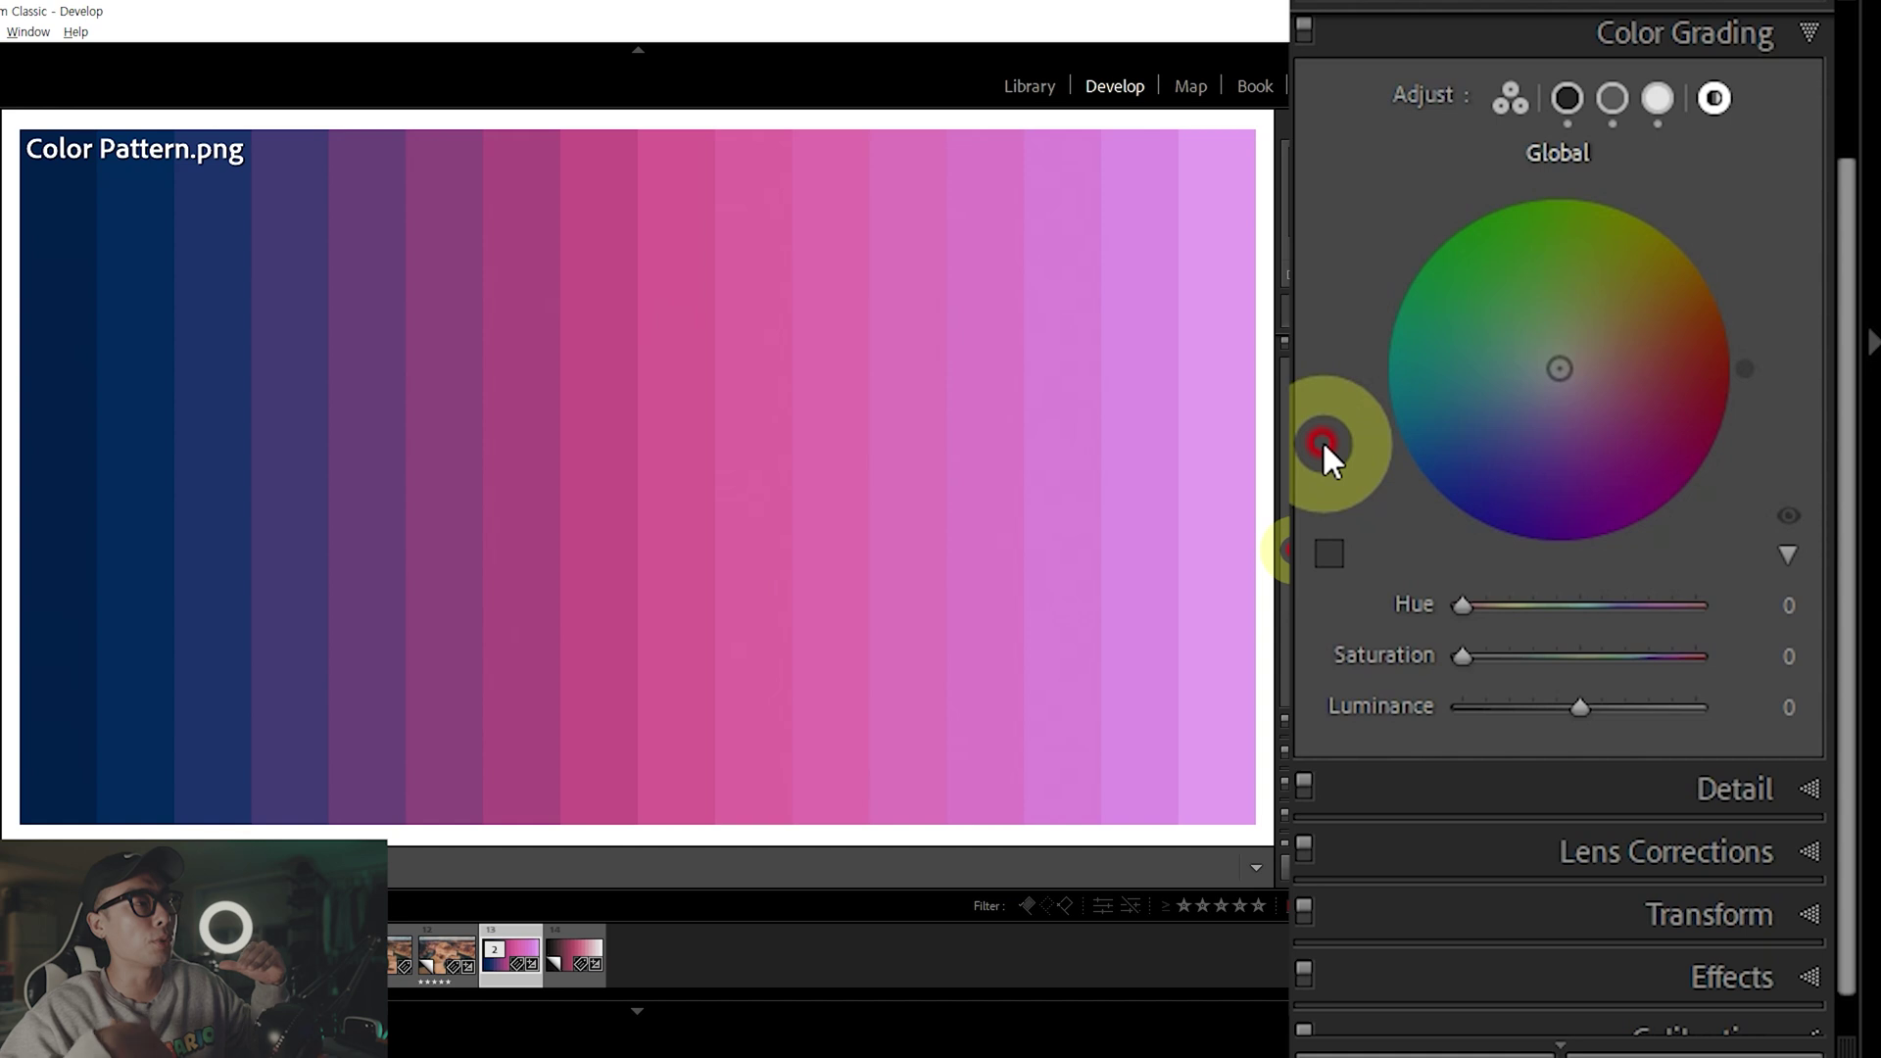
{"action": "left_click", "coordinate": [1313, 145]}
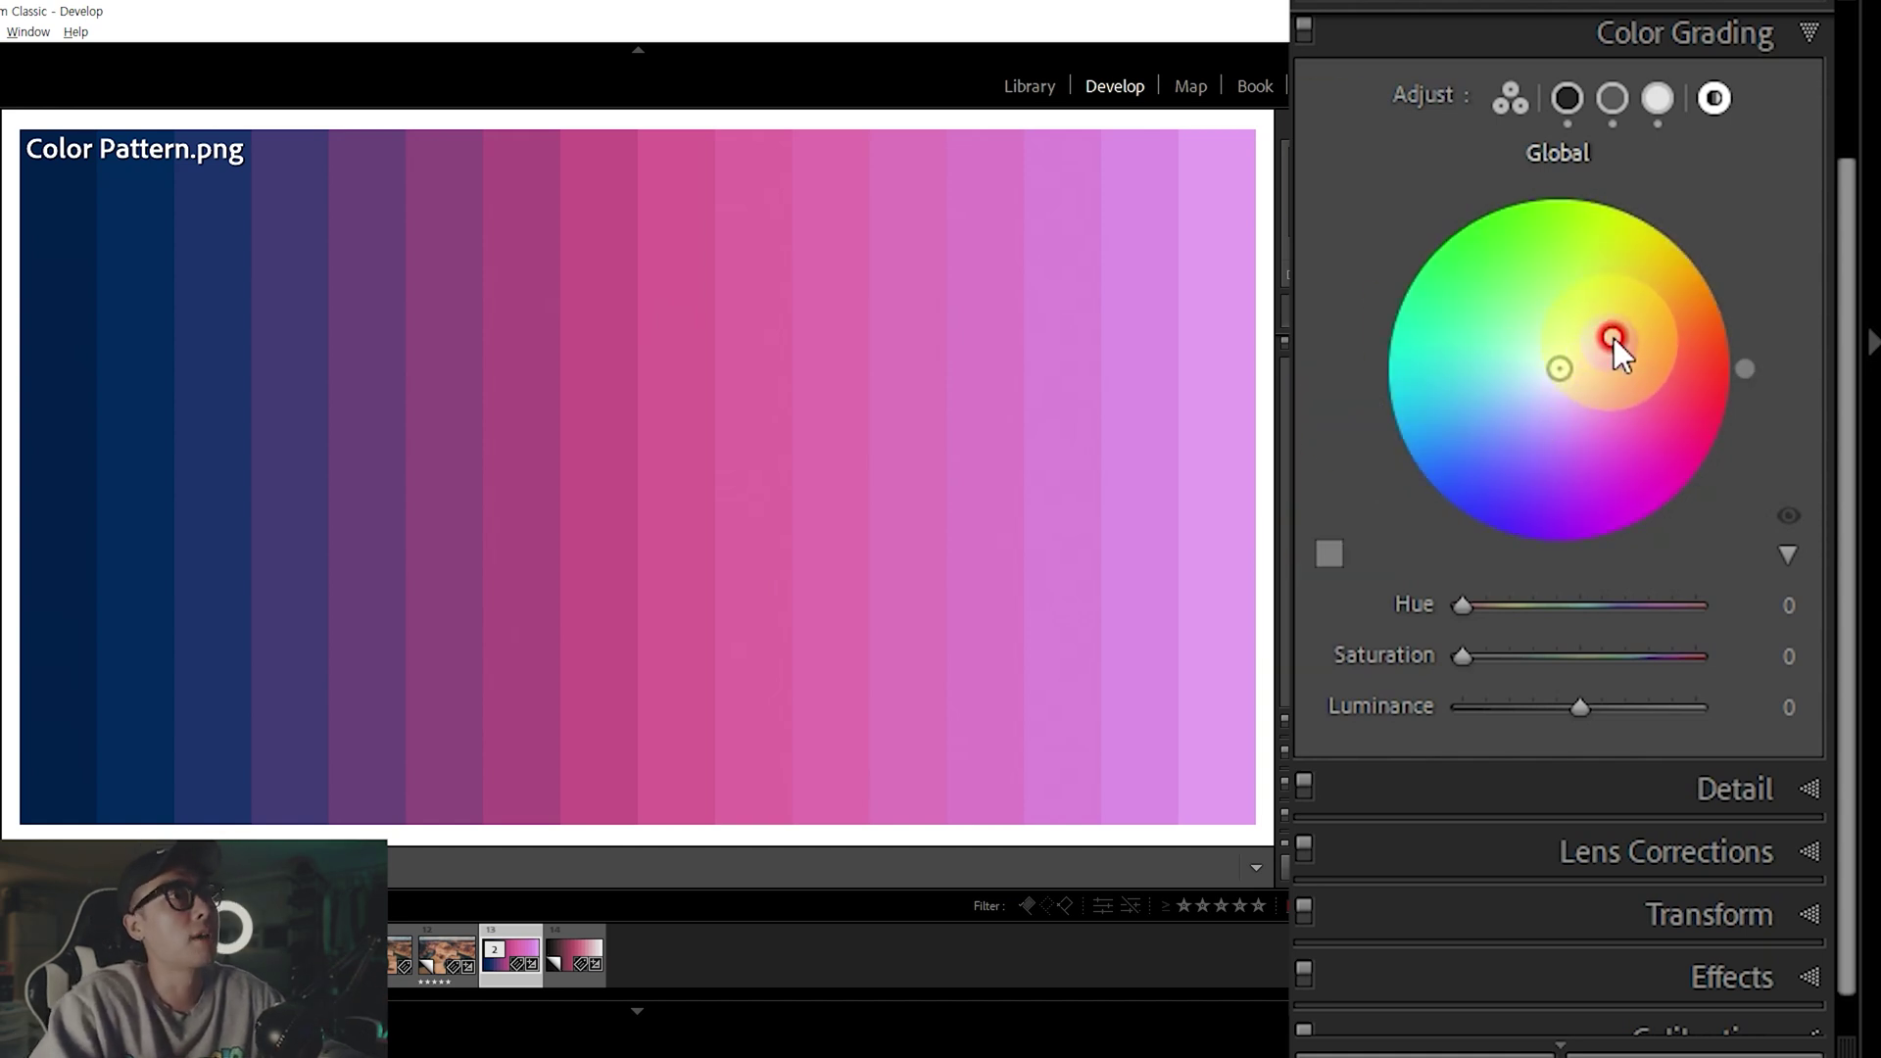
{"action": "left_click_drag", "start_coordinate": [1684, 278], "coordinate": [1651, 251]}
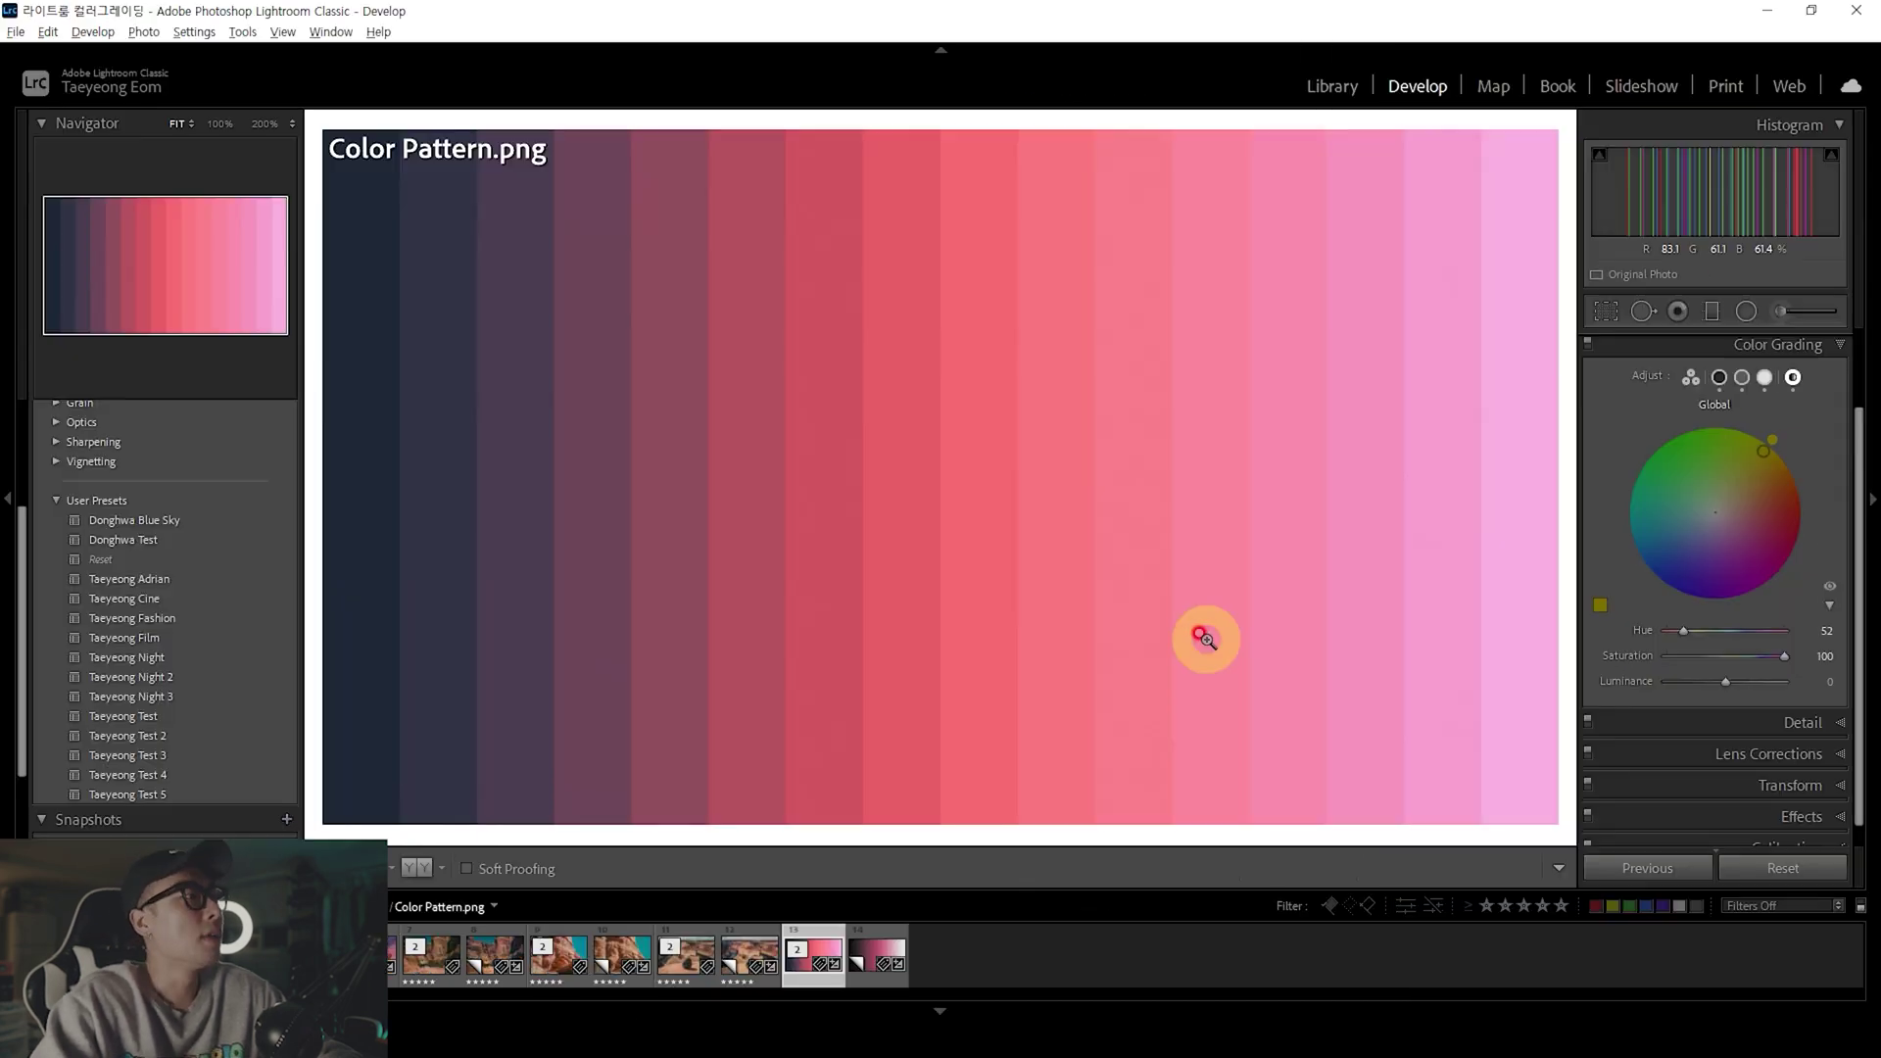
Reset Color Pattern.png and tint it globally brown at Hue 40, Saturation 100
{"action": "key", "text": "Right"}
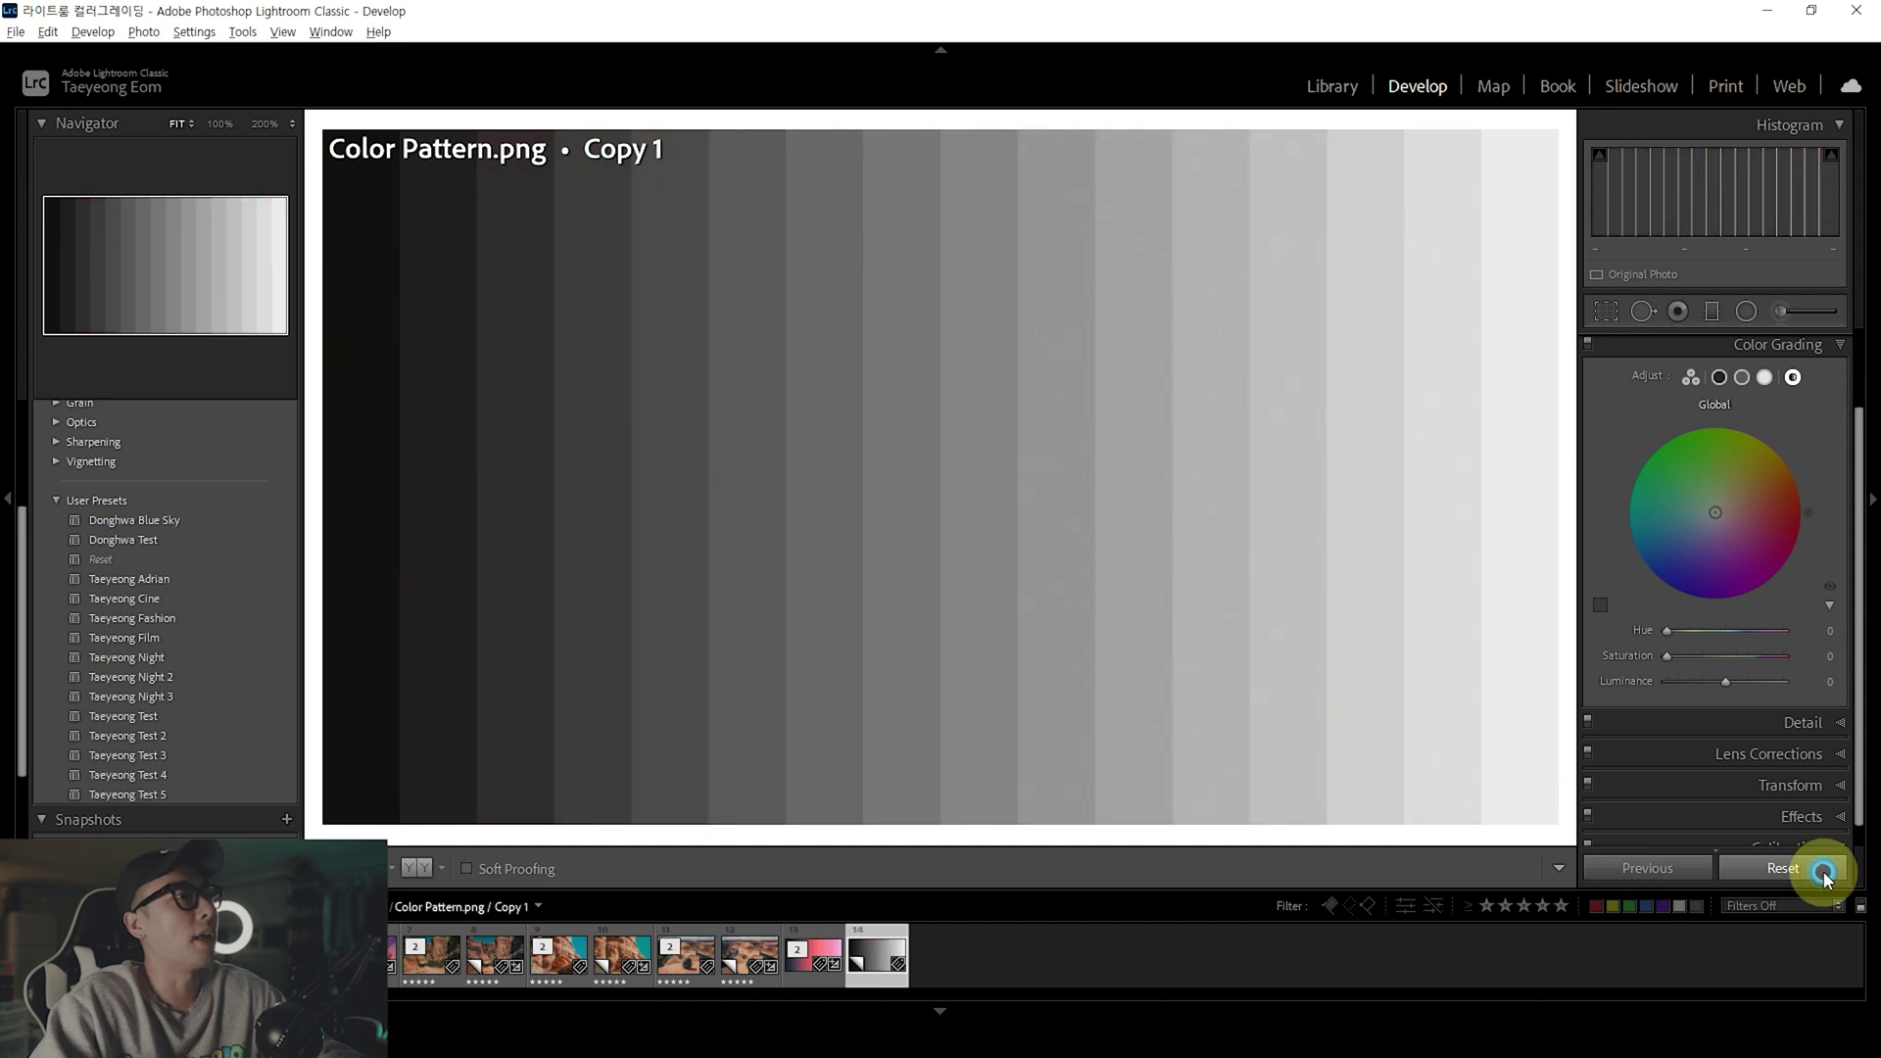
{"action": "key", "text": "Left"}
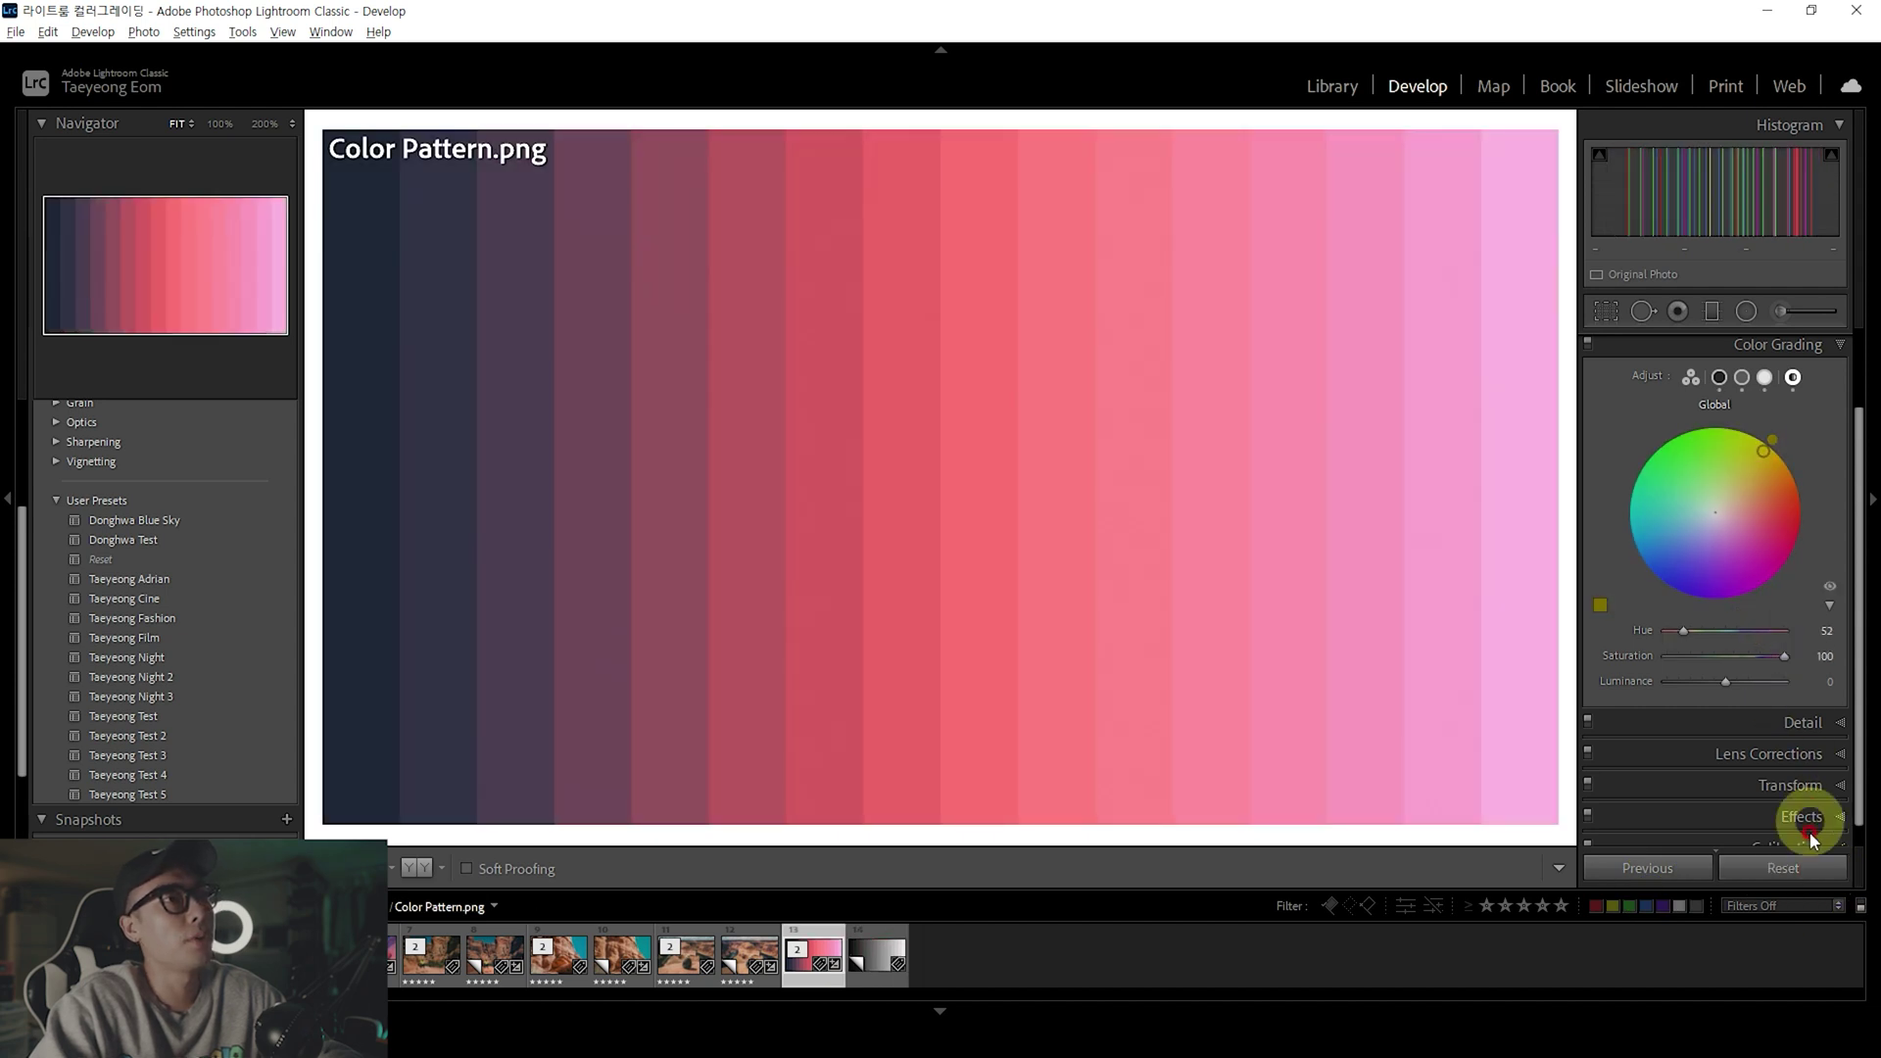
{"action": "left_click", "coordinate": [1790, 870]}
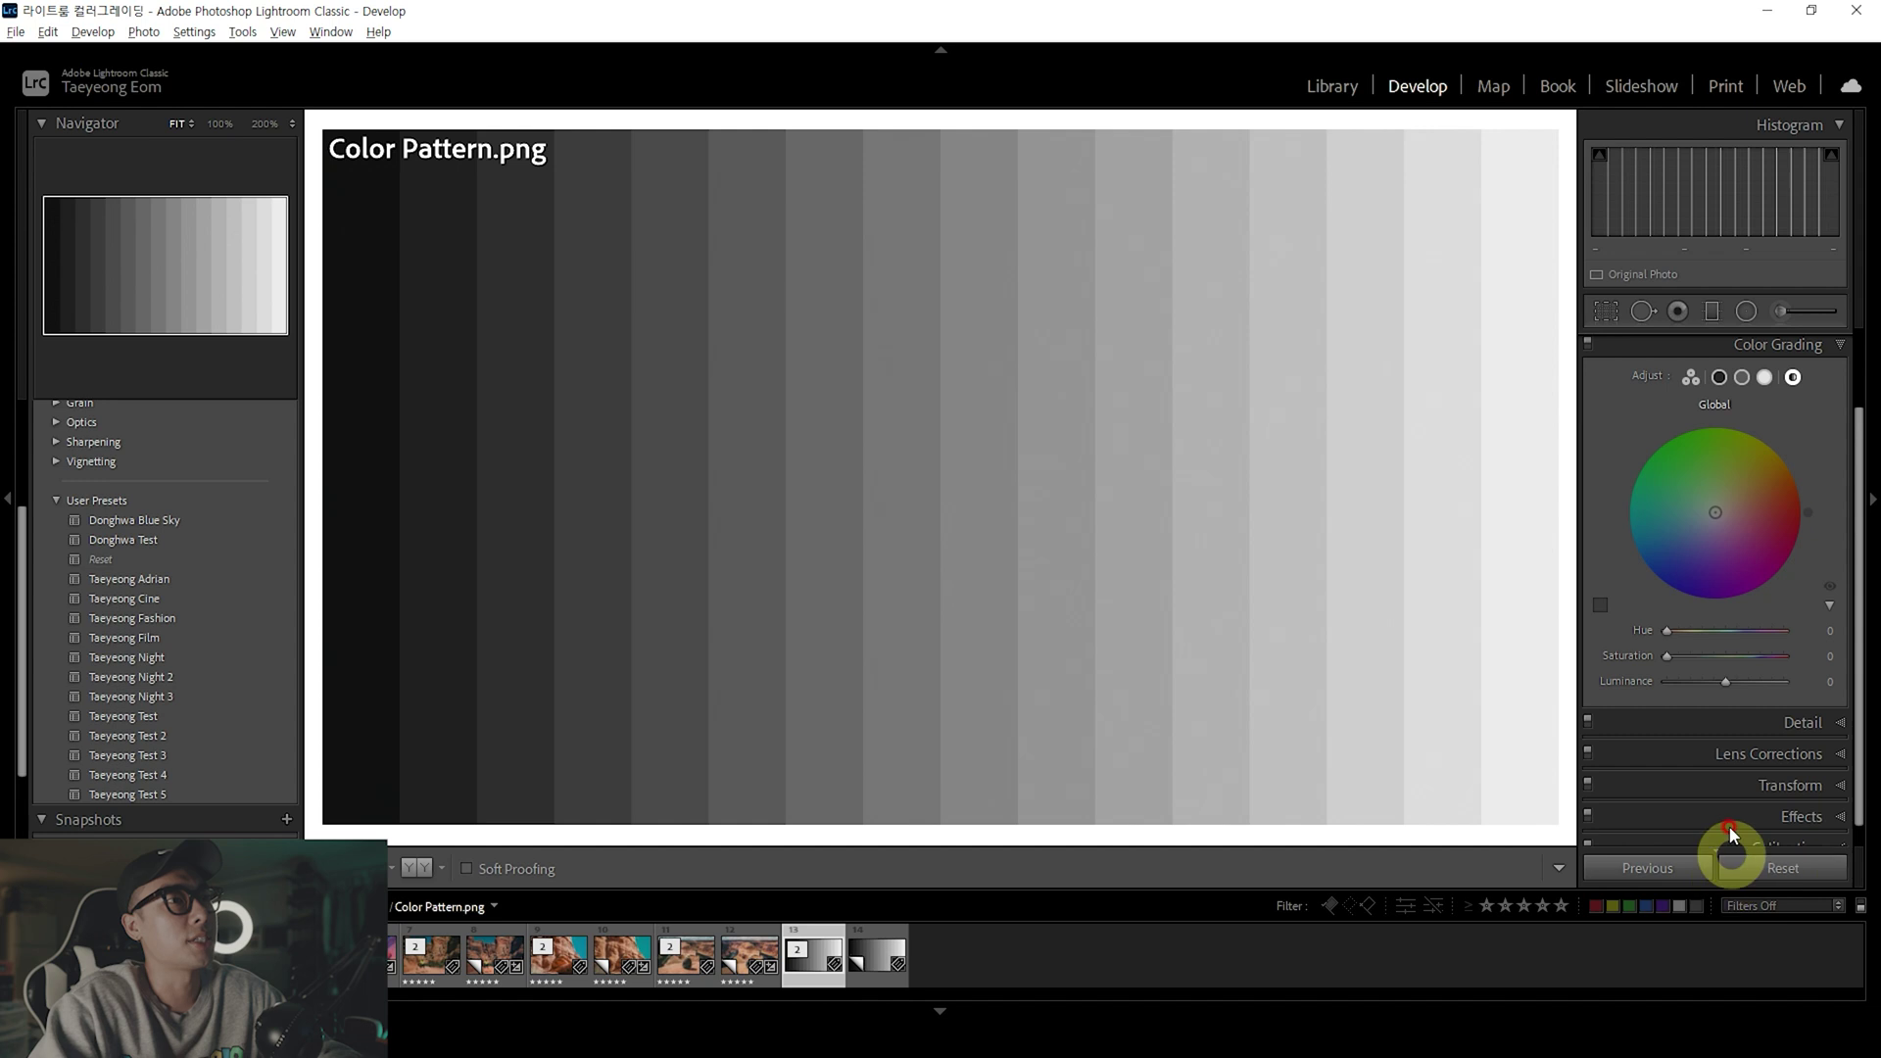
{"action": "left_click_drag", "start_coordinate": [1713, 542], "coordinate": [1813, 419]}
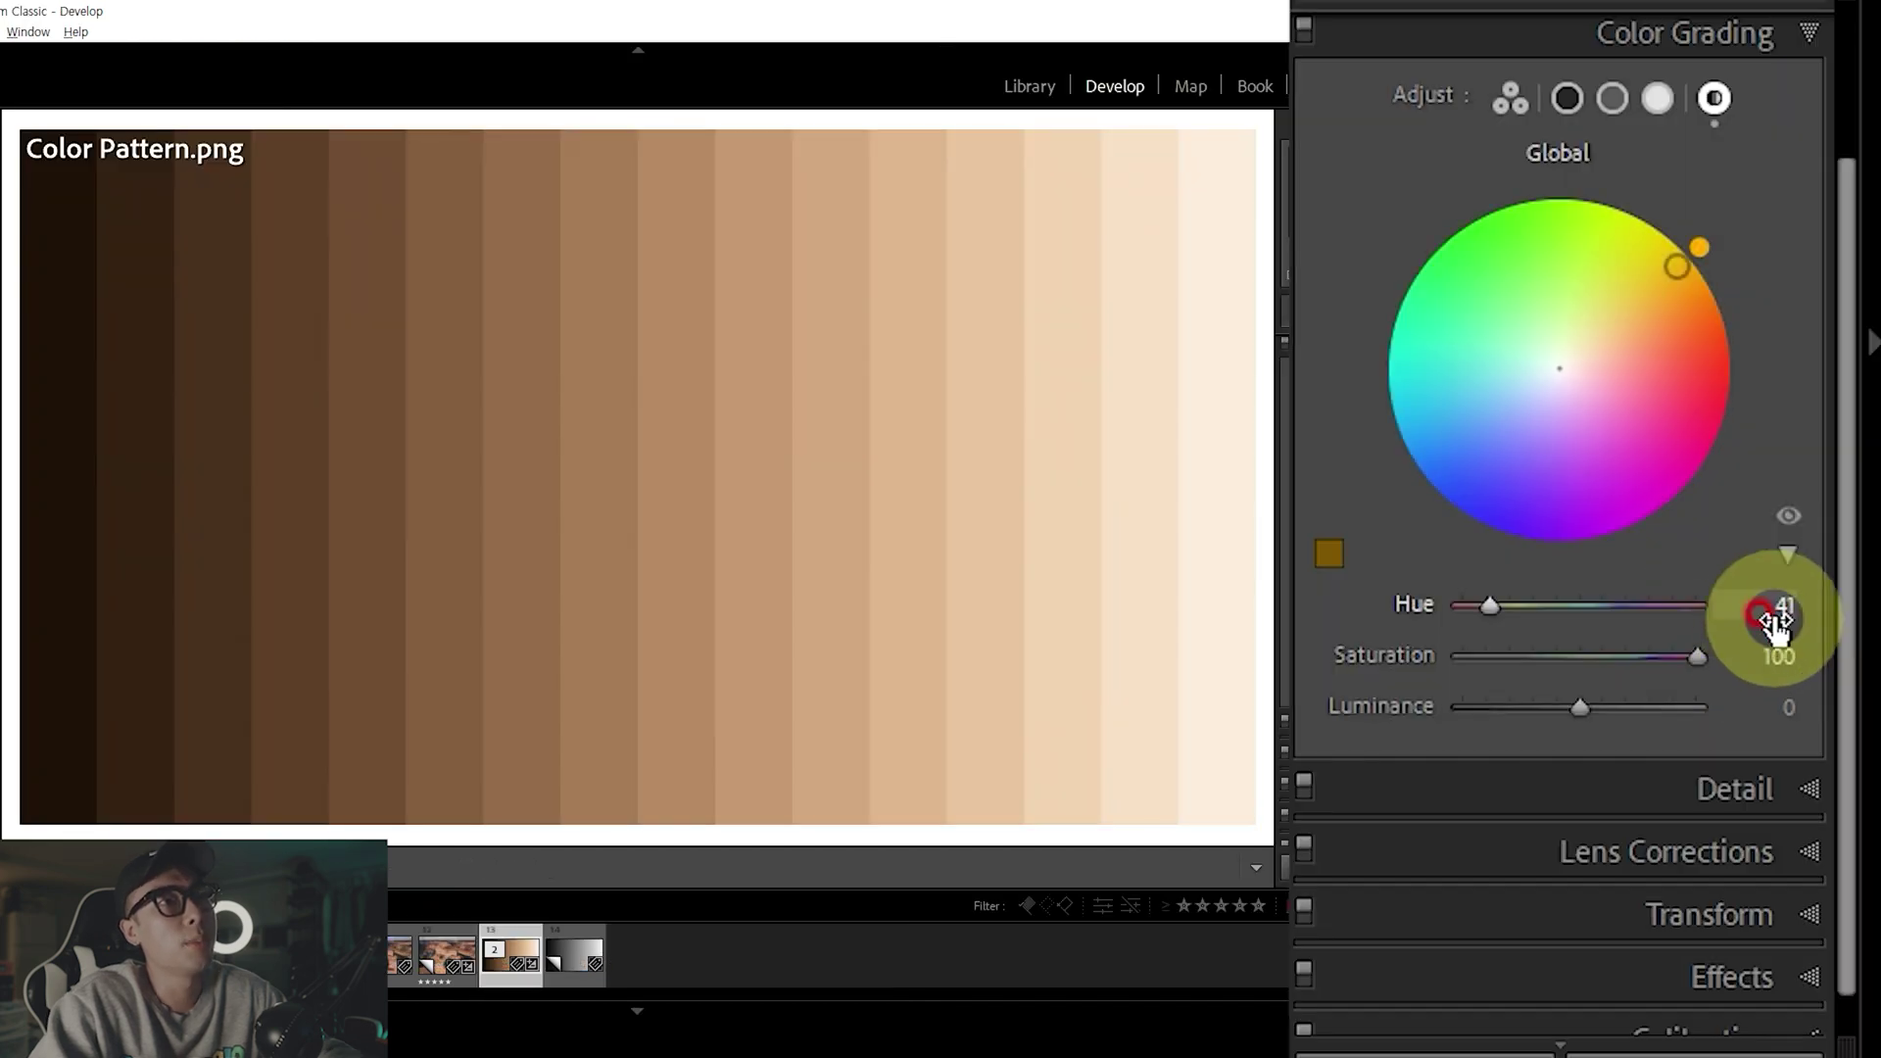
{"action": "mouse_move", "coordinate": [1775, 619]}
{"action": "left_mouse_down"}
{"action": "mouse_move", "coordinate": [1743, 608]}
{"action": "mouse_move", "coordinate": [1771, 617]}
{"action": "left_mouse_up"}
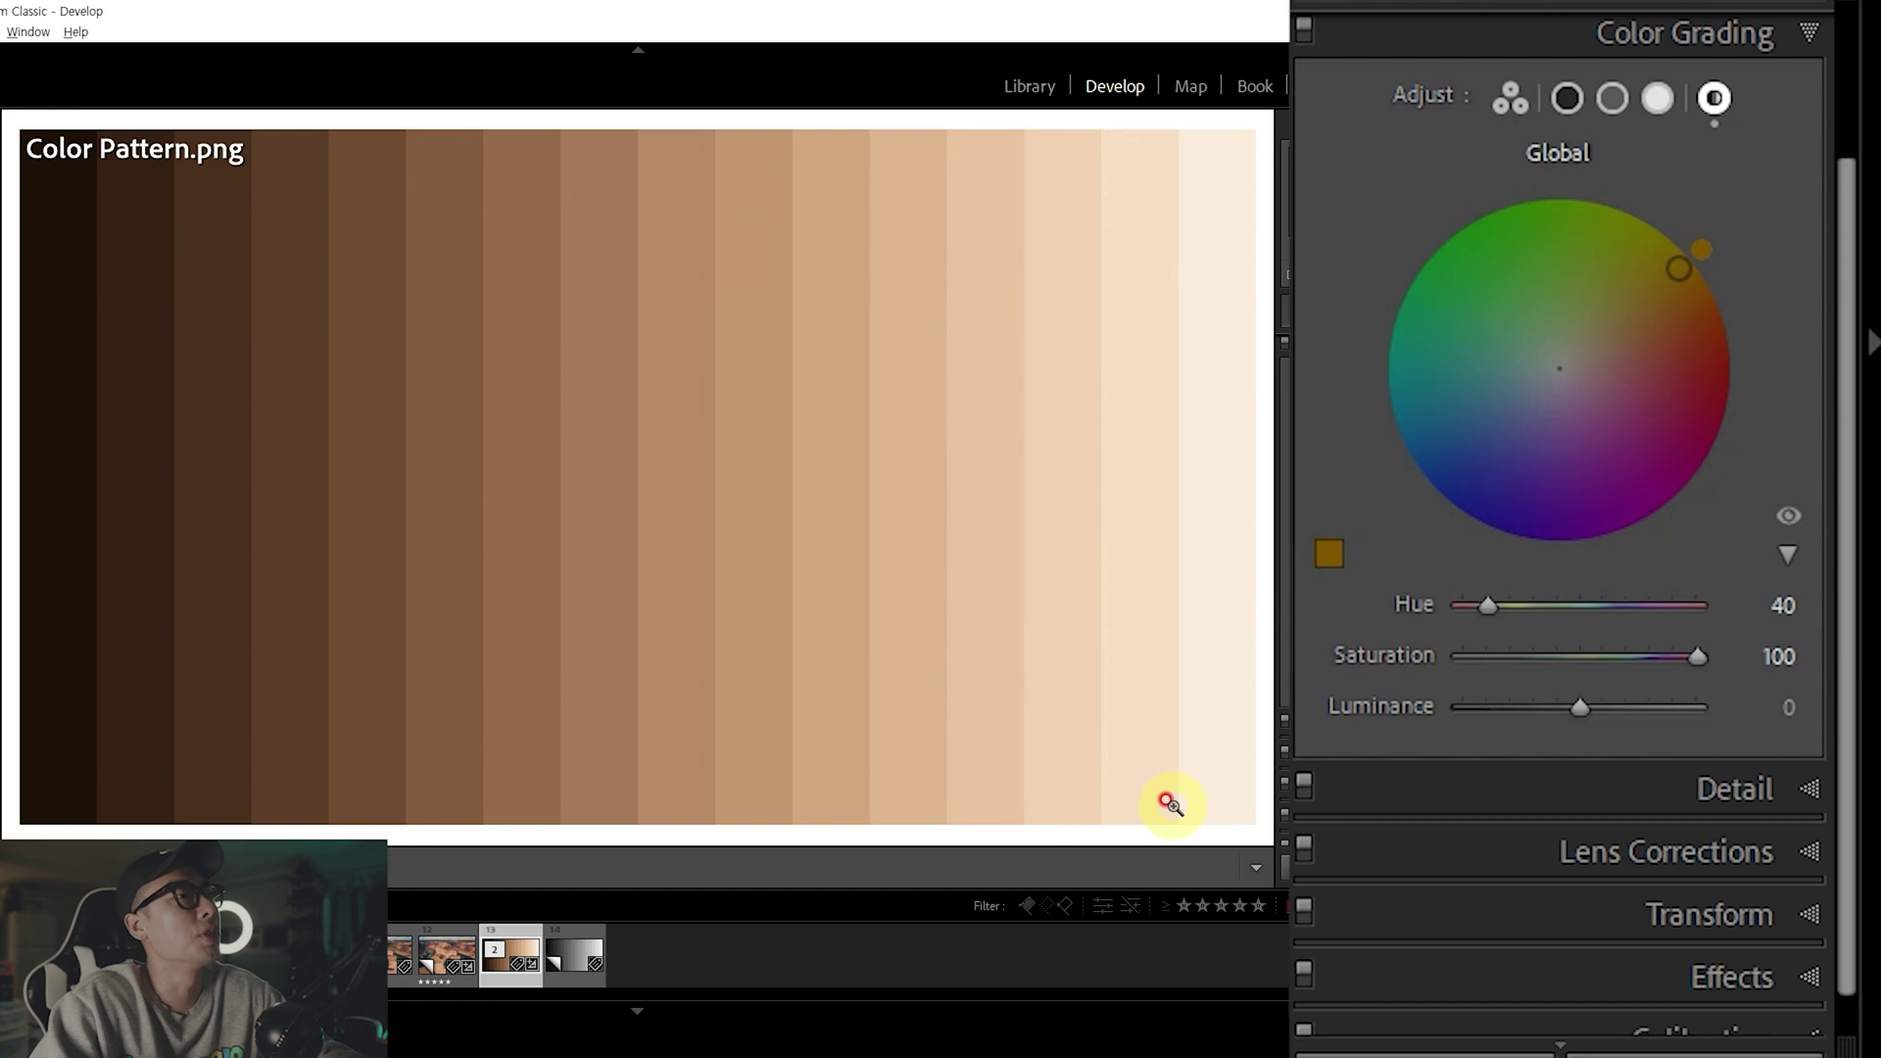
{"action": "key", "text": "Right"}
Tint the copy's midtones brown at Hue 40, Saturation 100
{"action": "left_click", "coordinate": [1615, 98]}
{"action": "left_click", "coordinate": [1785, 604]}
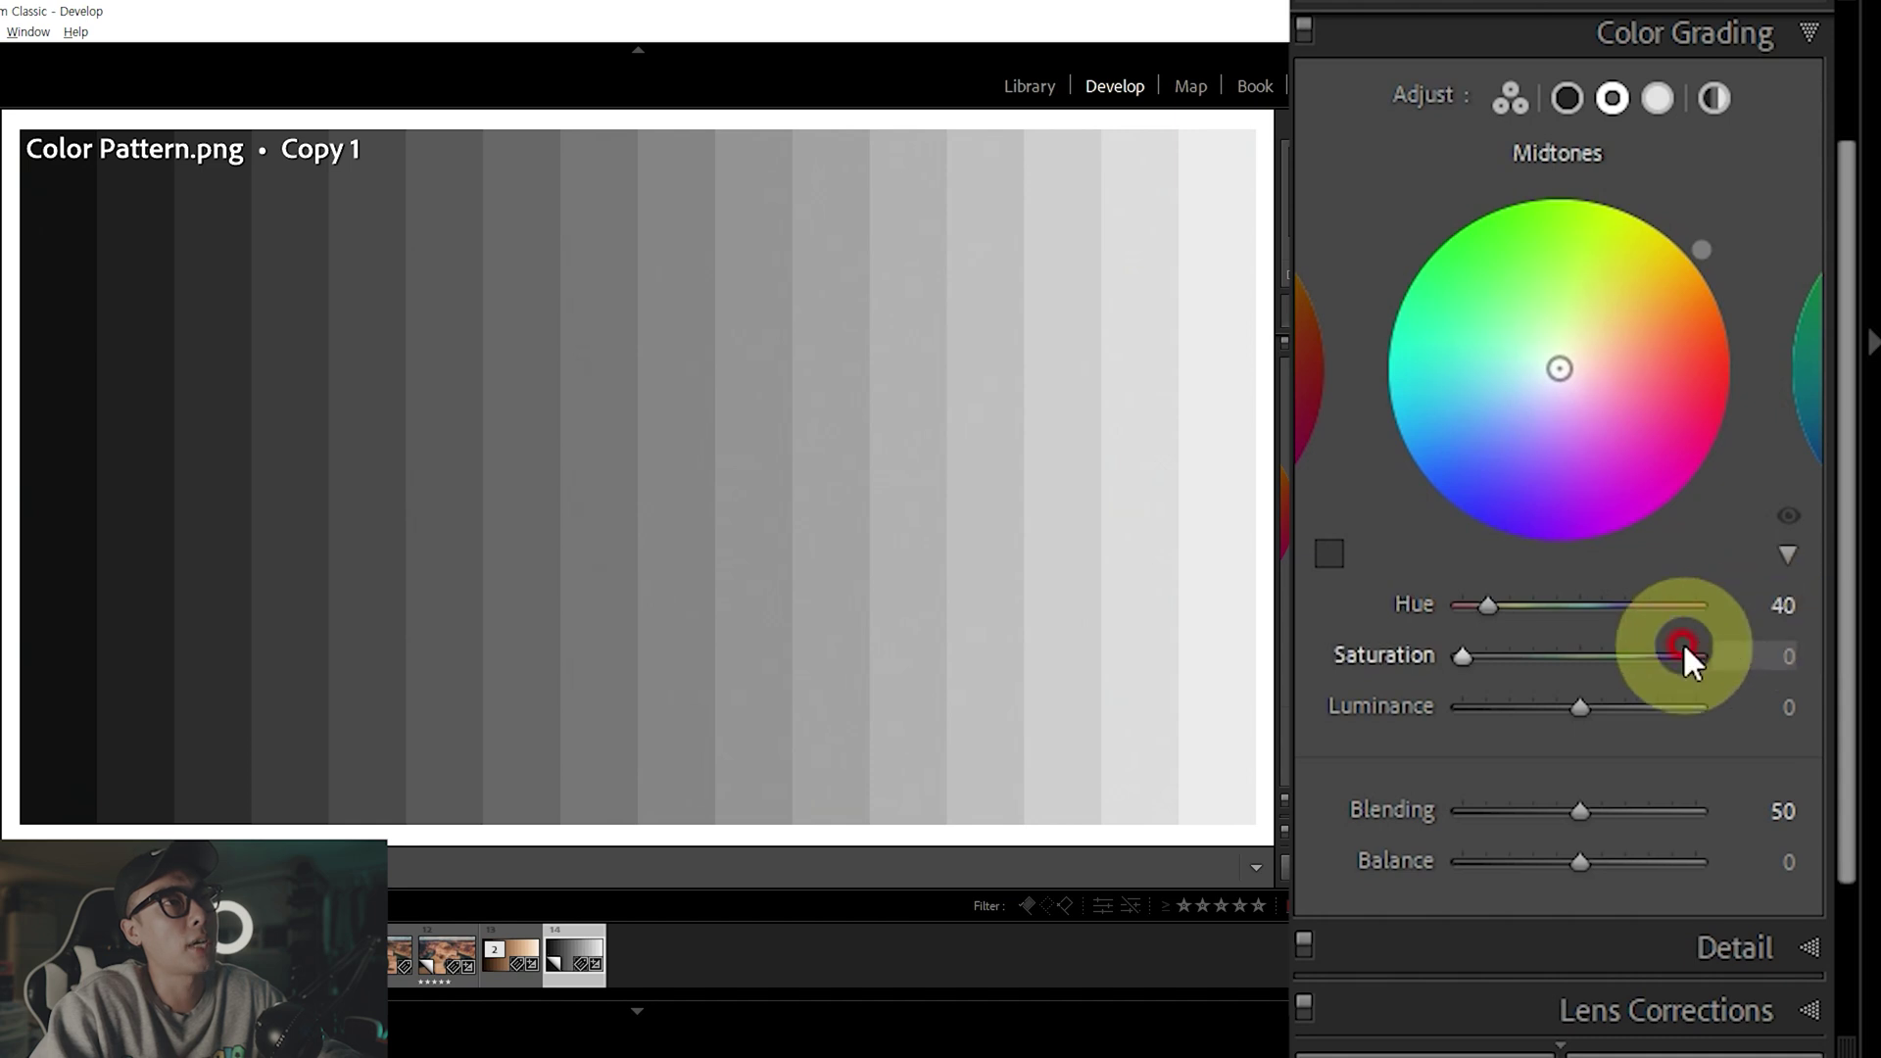
{"action": "left_click_drag", "start_coordinate": [1687, 655], "coordinate": [1832, 654]}
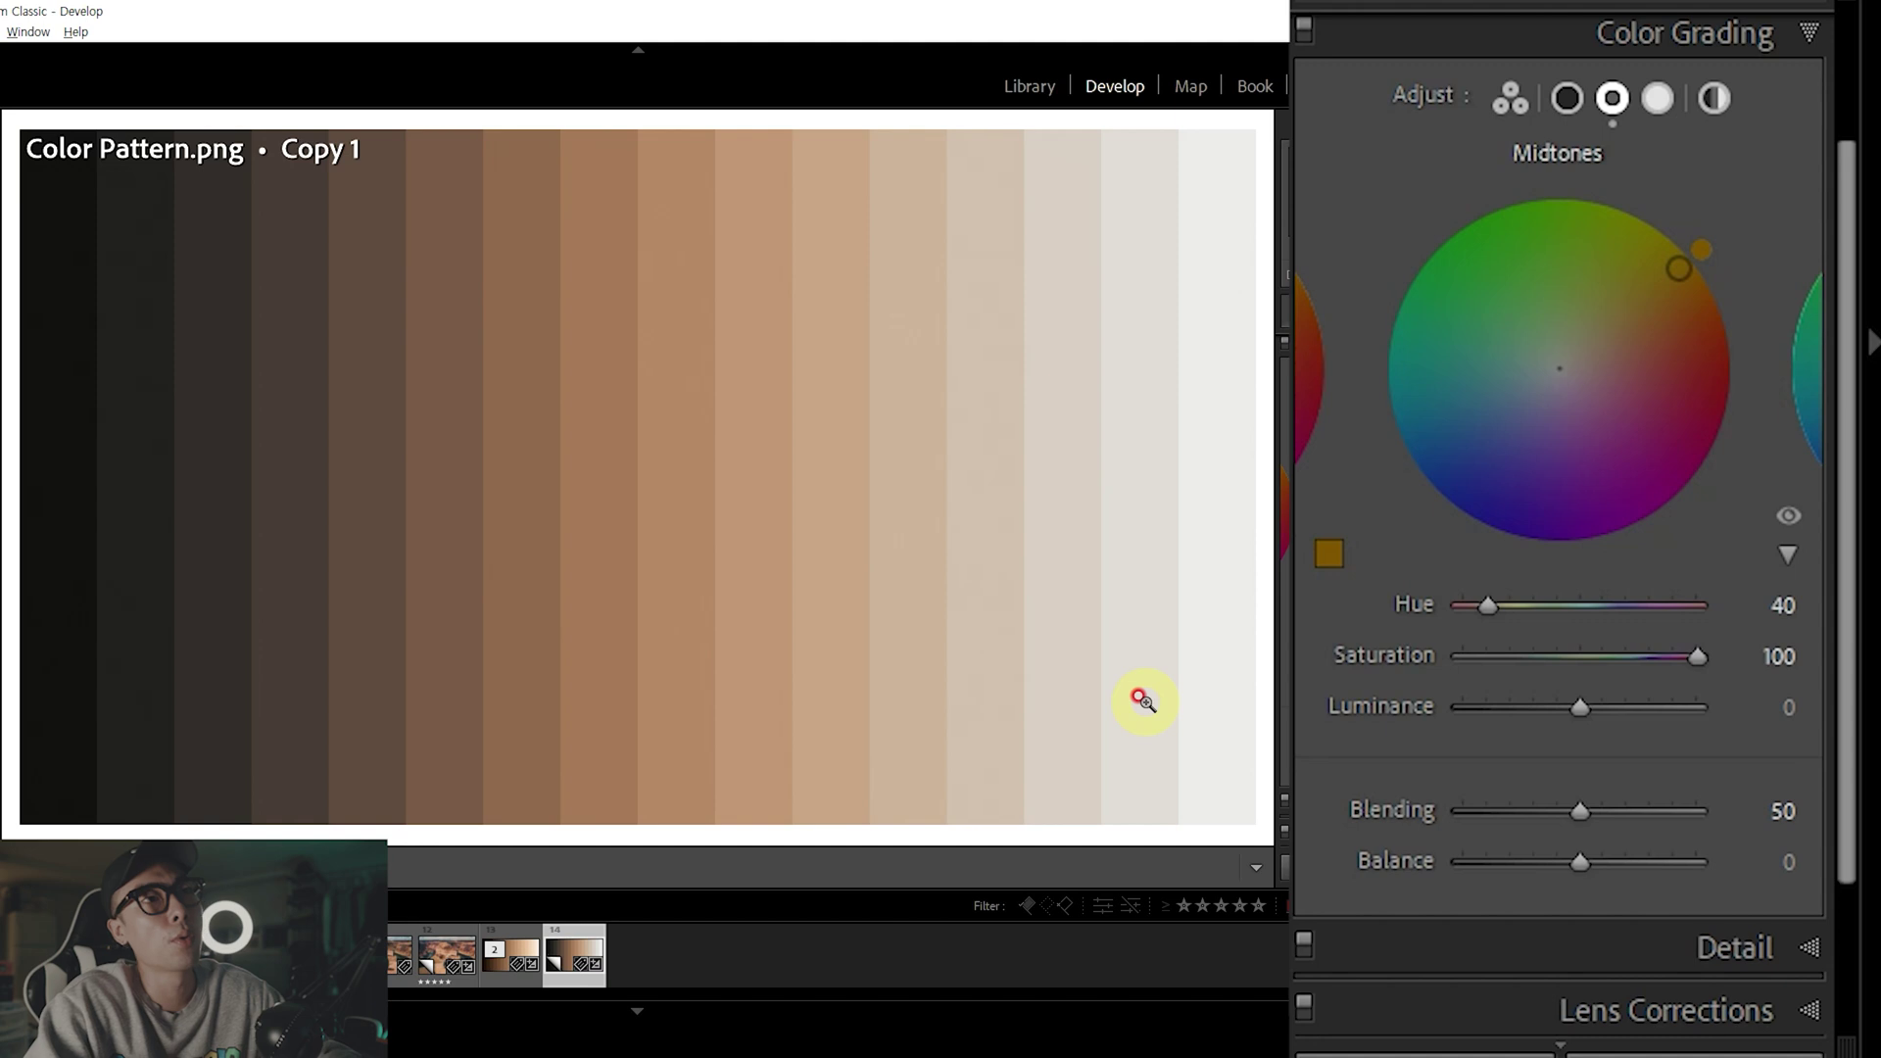
Flip between the midtone-tinted copy and the globally tinted original to compare
{"action": "key", "text": "Left"}
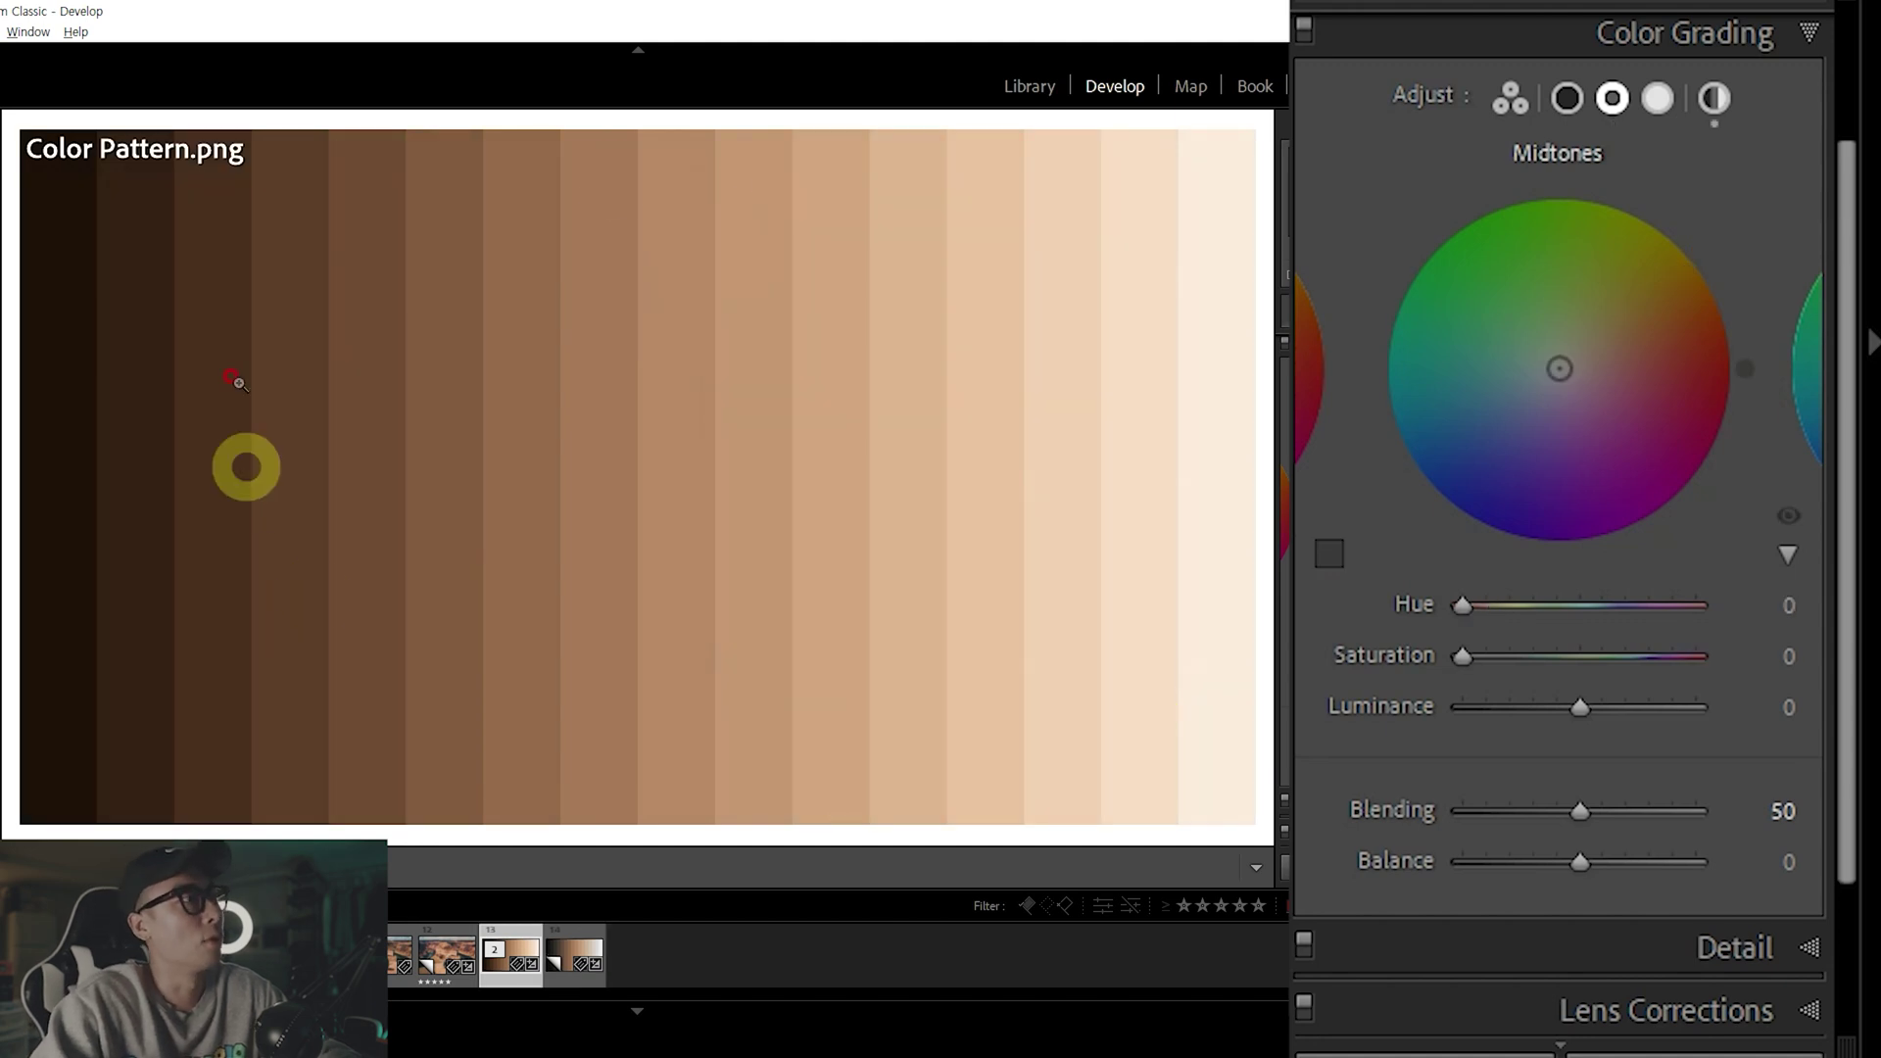
{"action": "key", "text": "Right"}
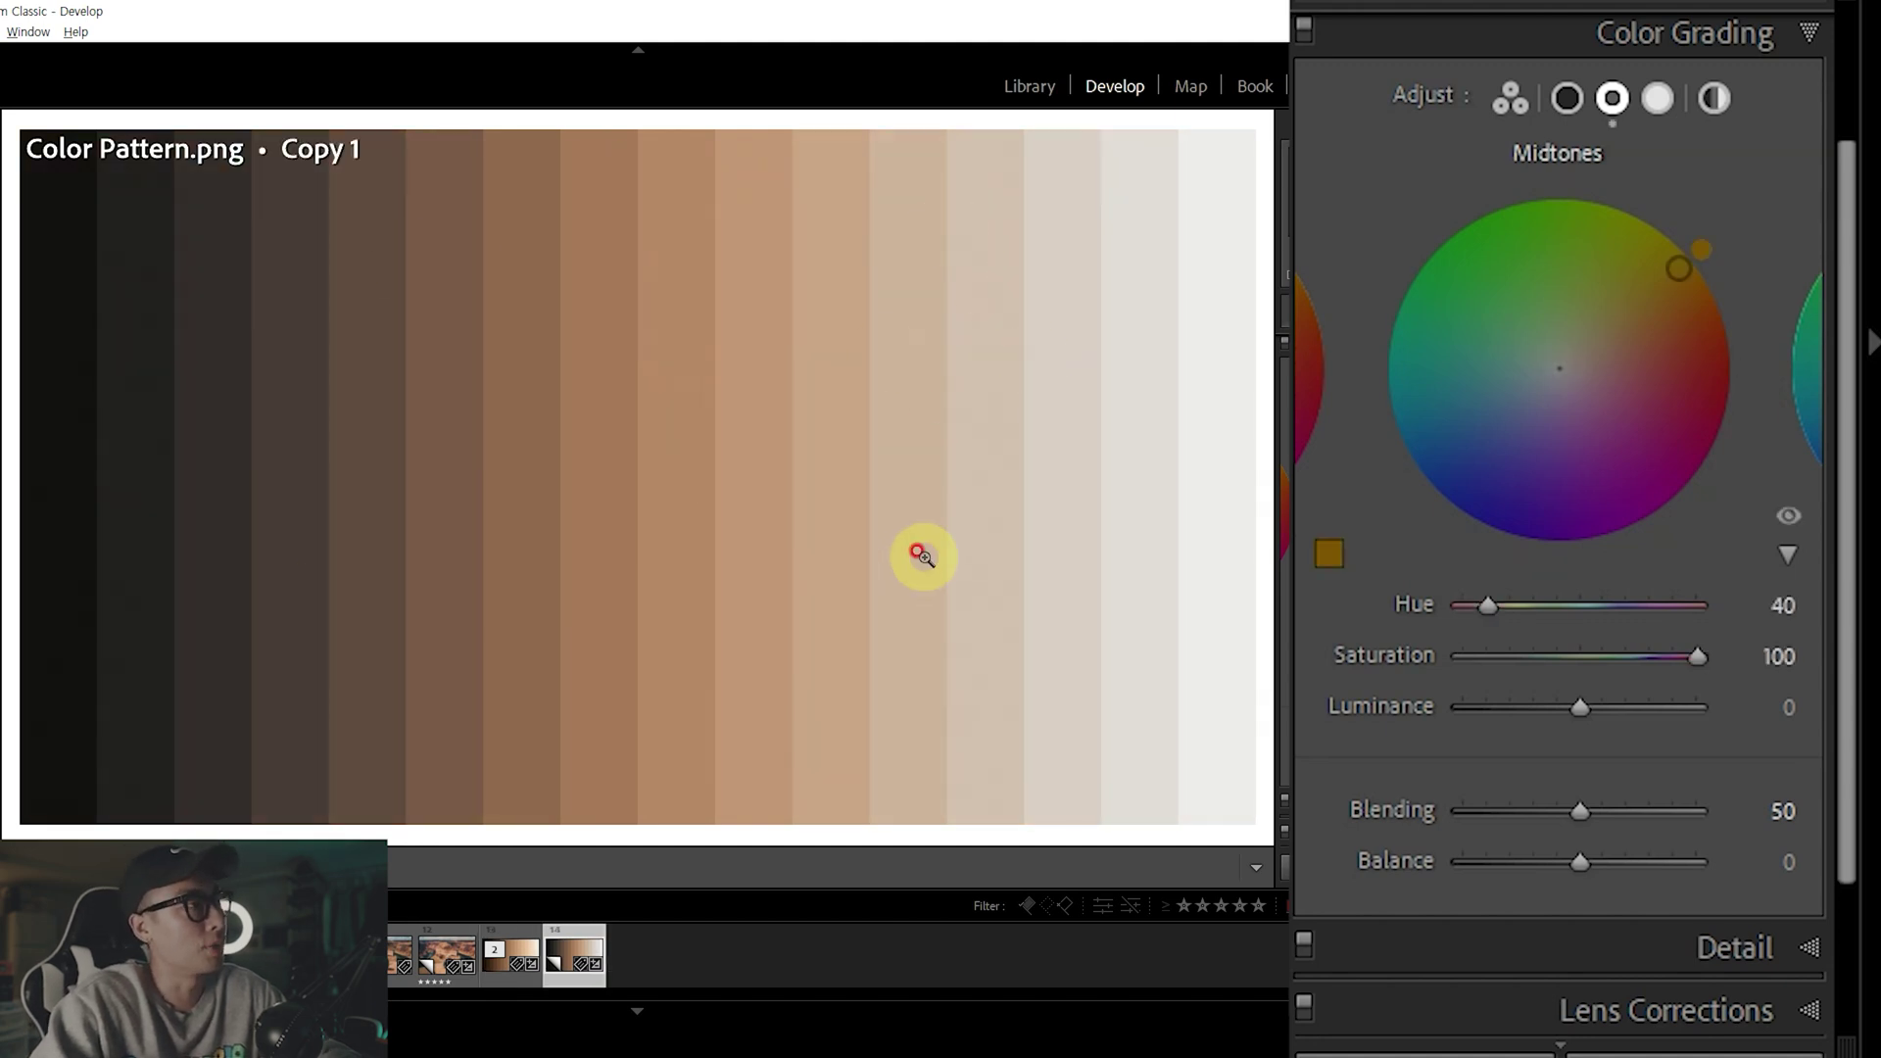
{"action": "key", "text": "Left"}
{"action": "key", "text": "Right"}
{"action": "key", "text": "Left"}
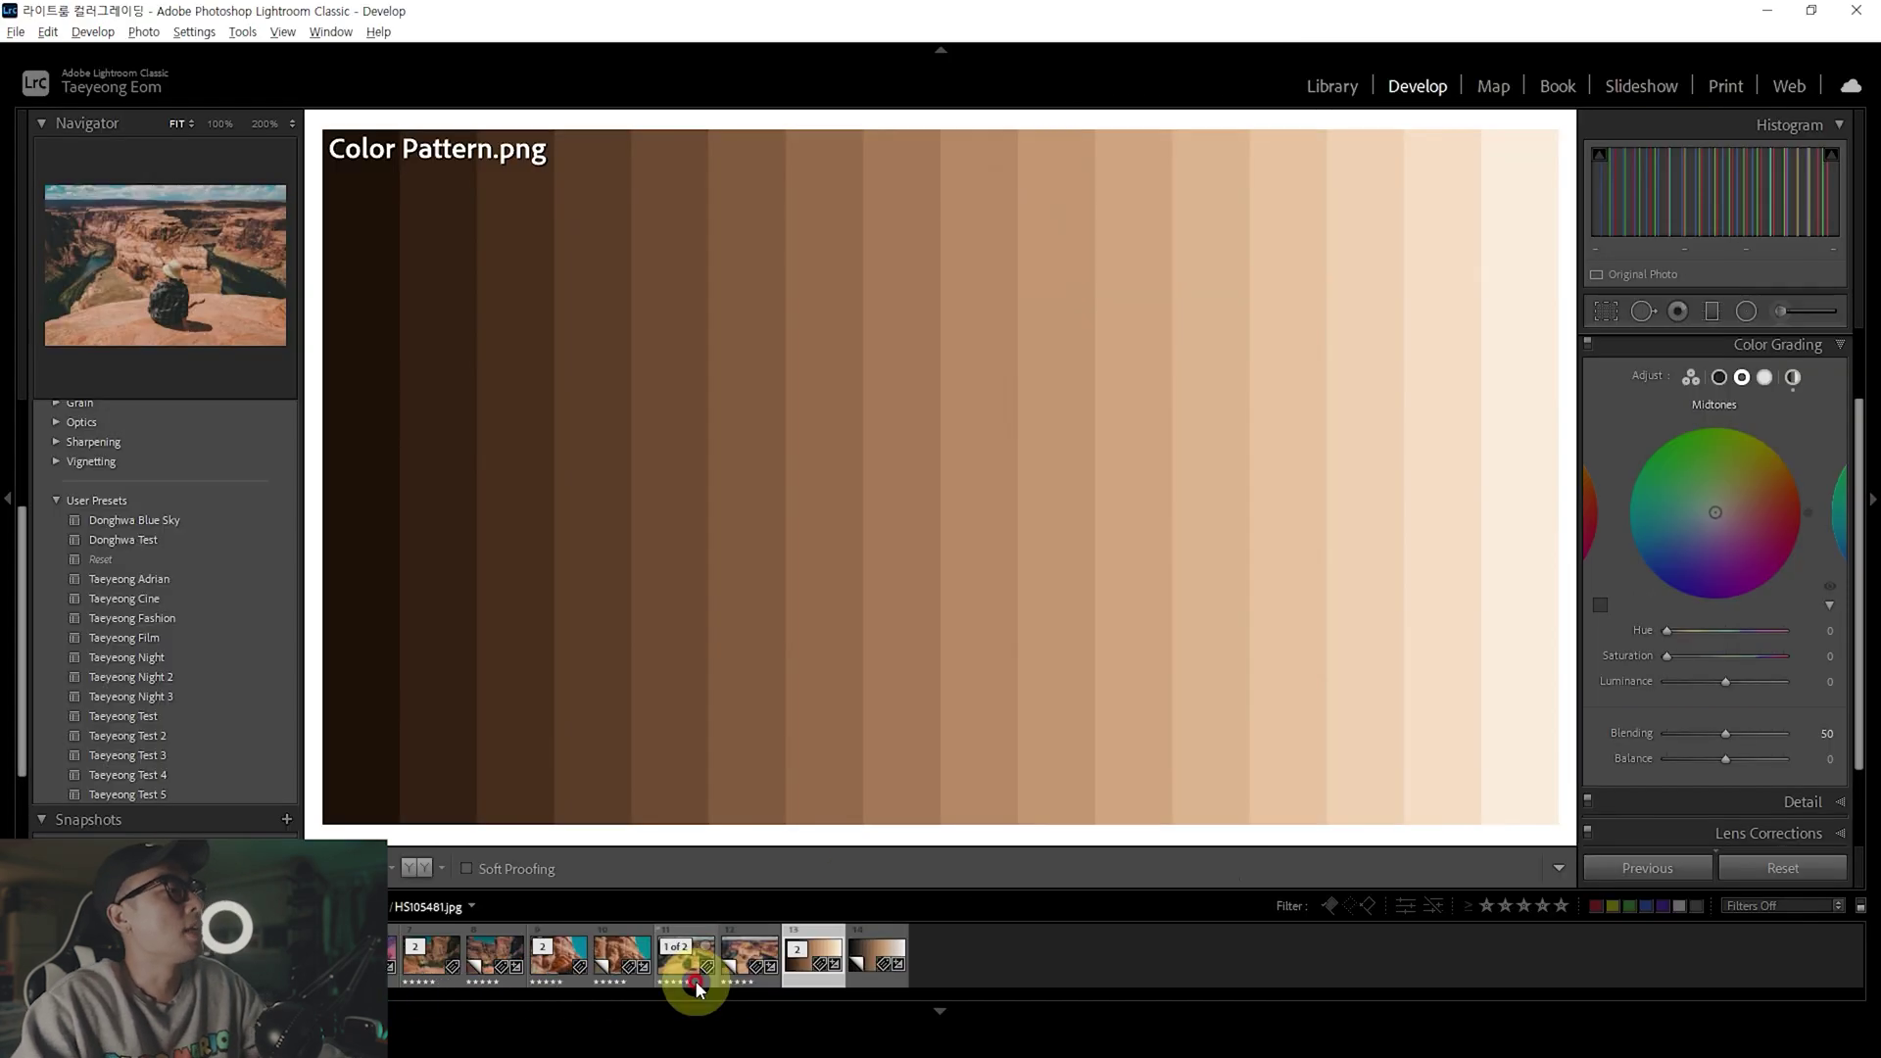
Find HS105127-Edit.jpg in the grid, compare it with Copy 2, and open the original in Develop
{"action": "key", "text": "g"}
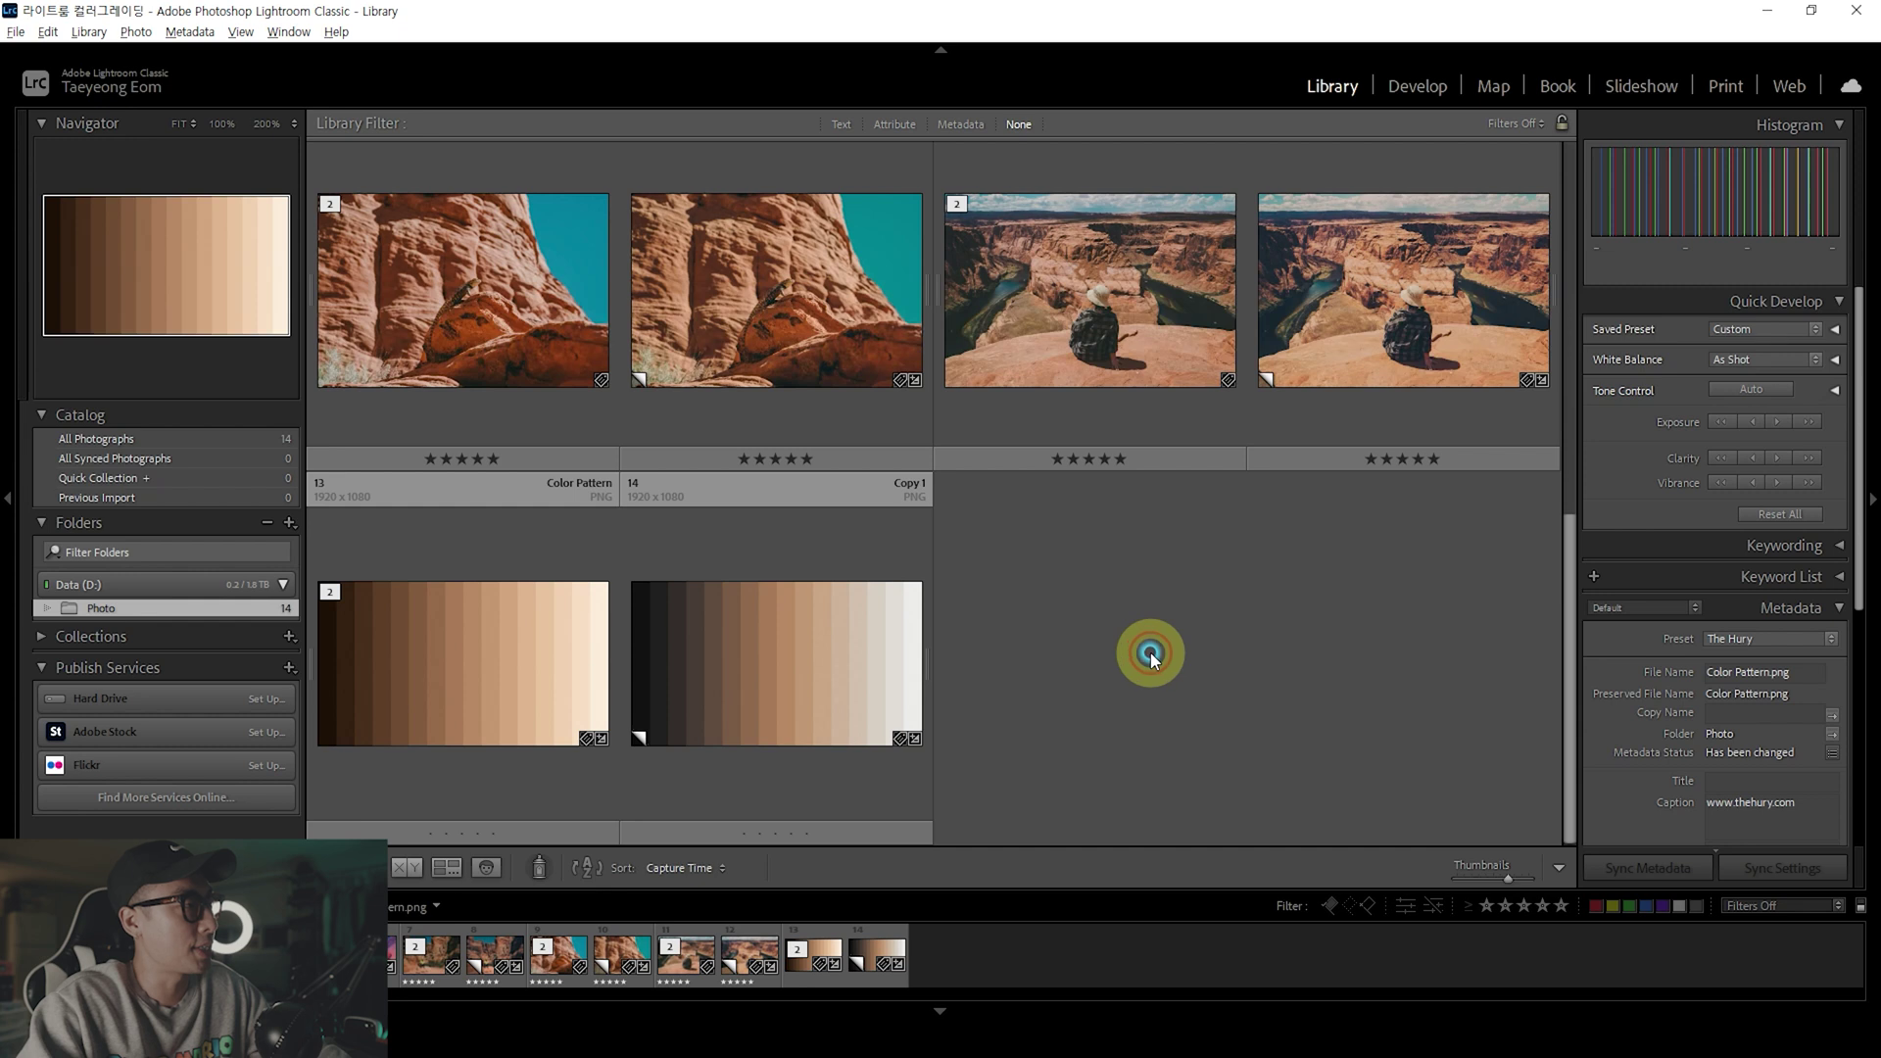
{"action": "scroll", "coordinate": [1150, 656], "scroll_direction": "up", "scroll_amount": 2}
{"action": "scroll", "coordinate": [1150, 657], "scroll_direction": "up", "scroll_amount": 3}
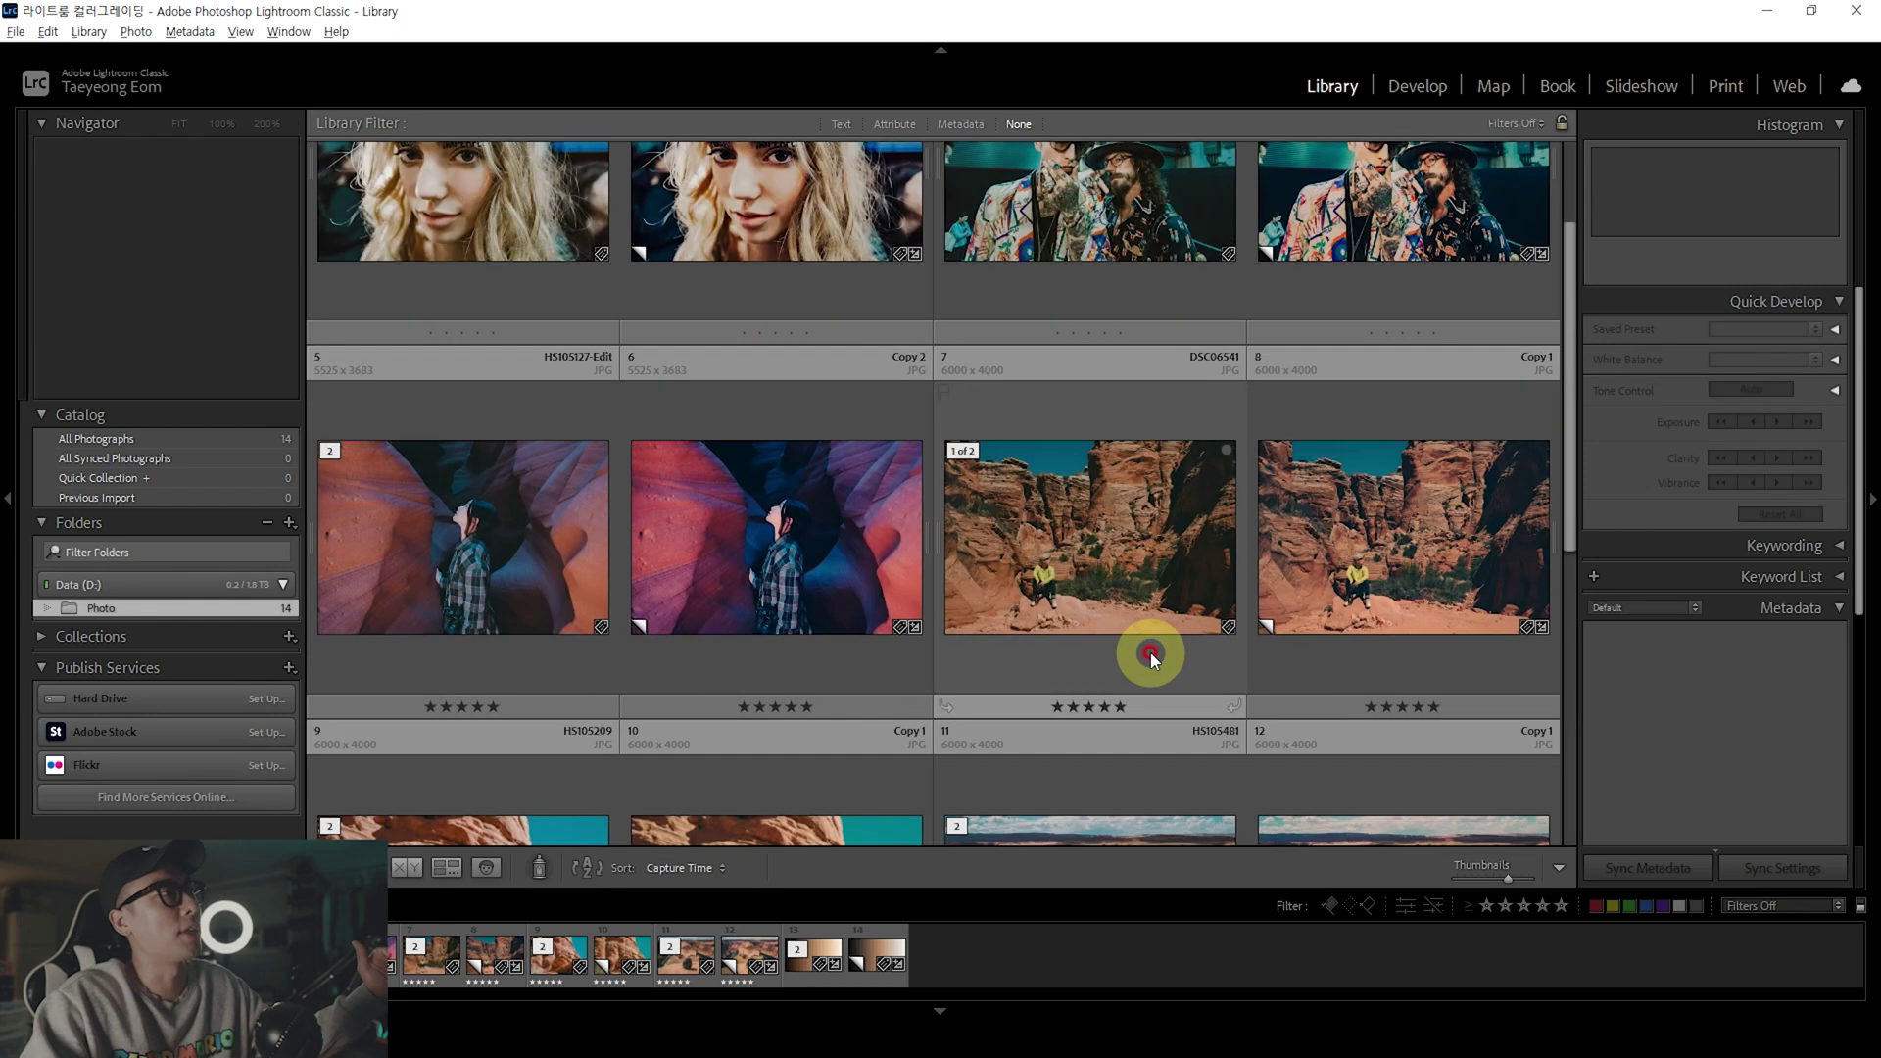
{"action": "scroll", "coordinate": [1150, 656], "scroll_direction": "up", "scroll_amount": 1}
{"action": "left_click", "coordinate": [486, 737]}
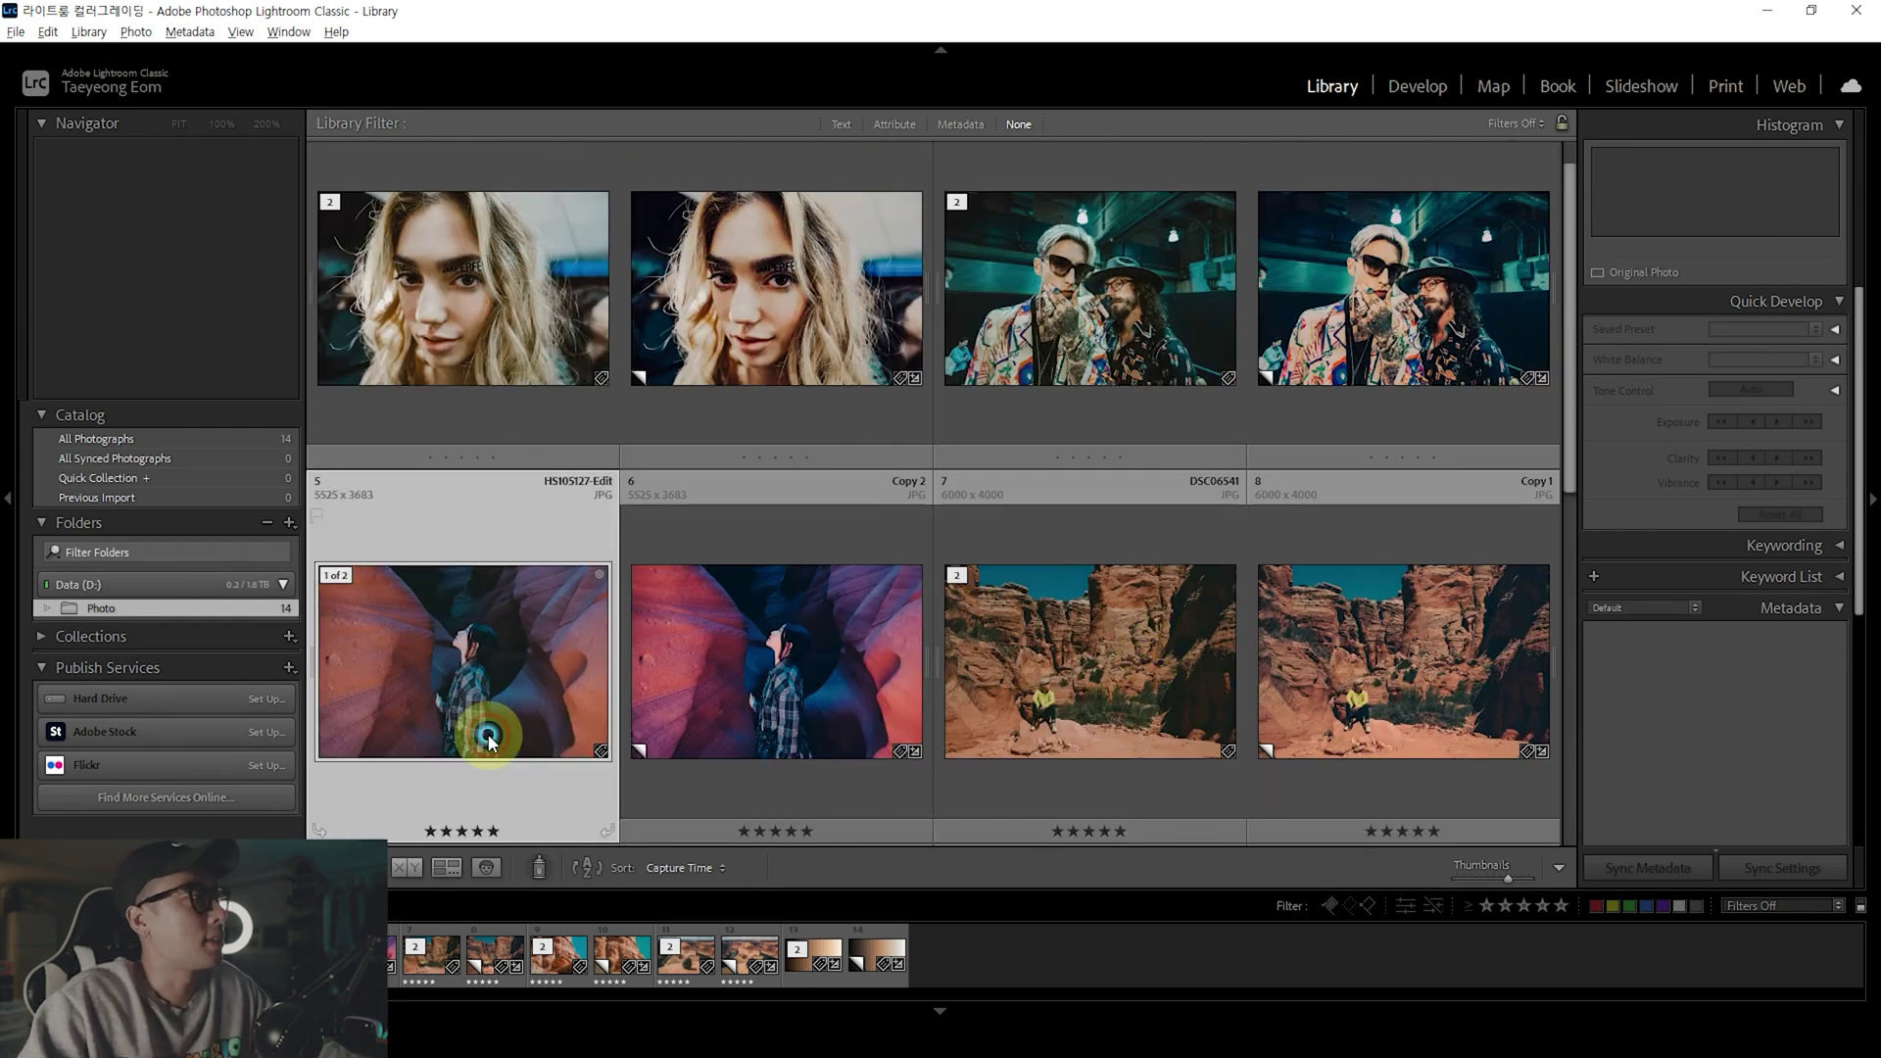
{"action": "scroll", "coordinate": [513, 736], "scroll_direction": "up", "scroll_amount": 1}
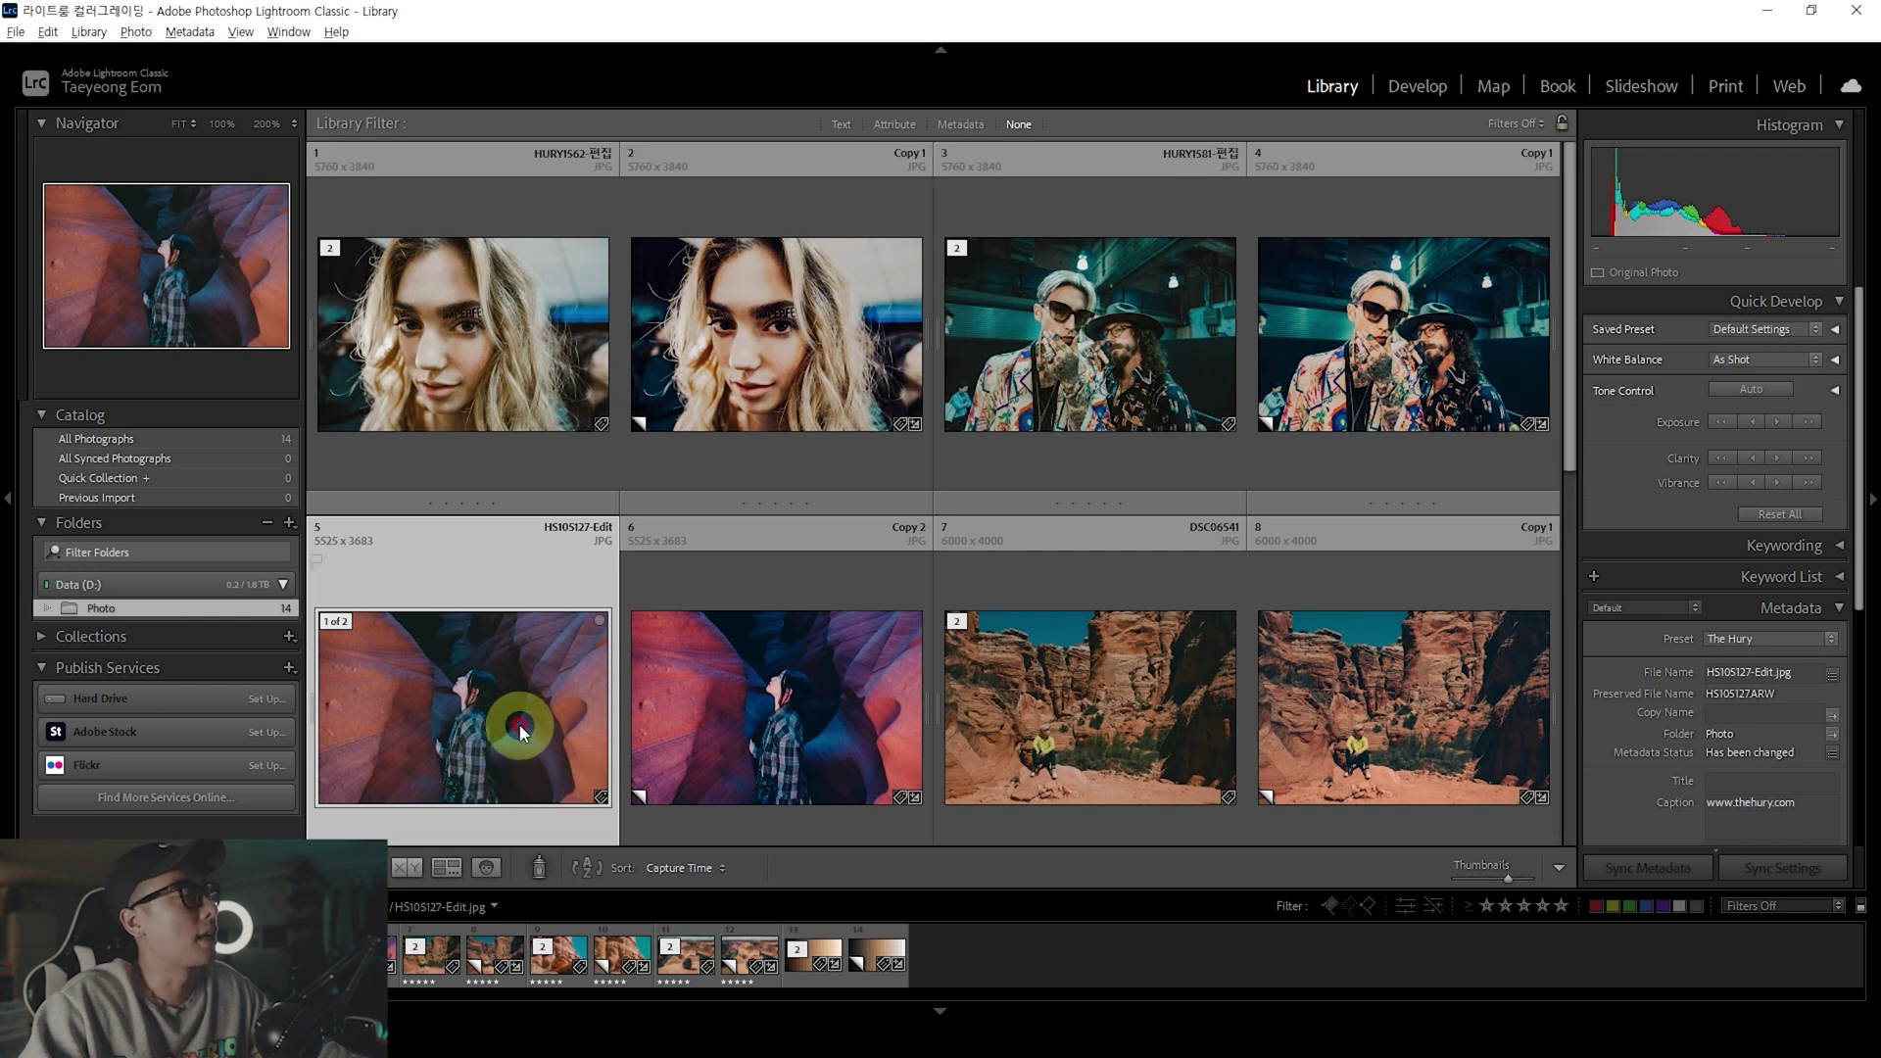
{"action": "mouse_move", "coordinate": [1090, 335]}
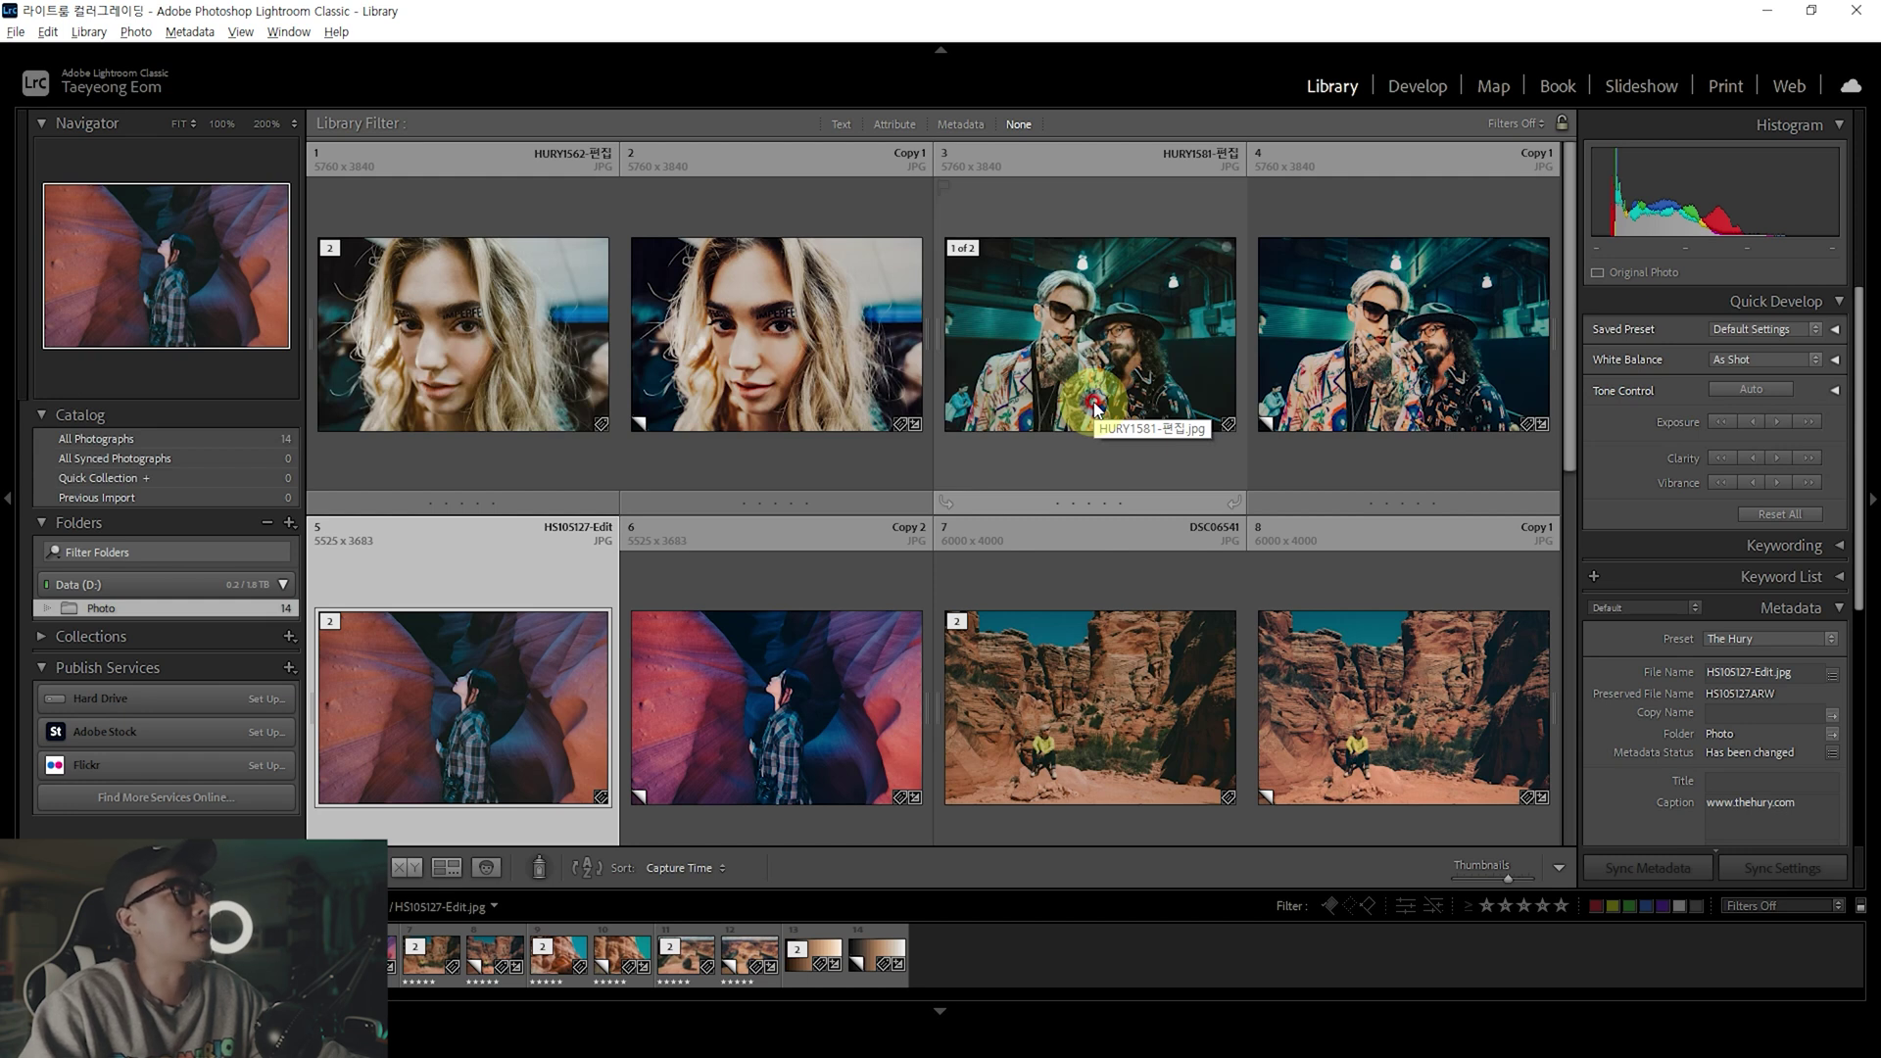
{"action": "key", "text": "e"}
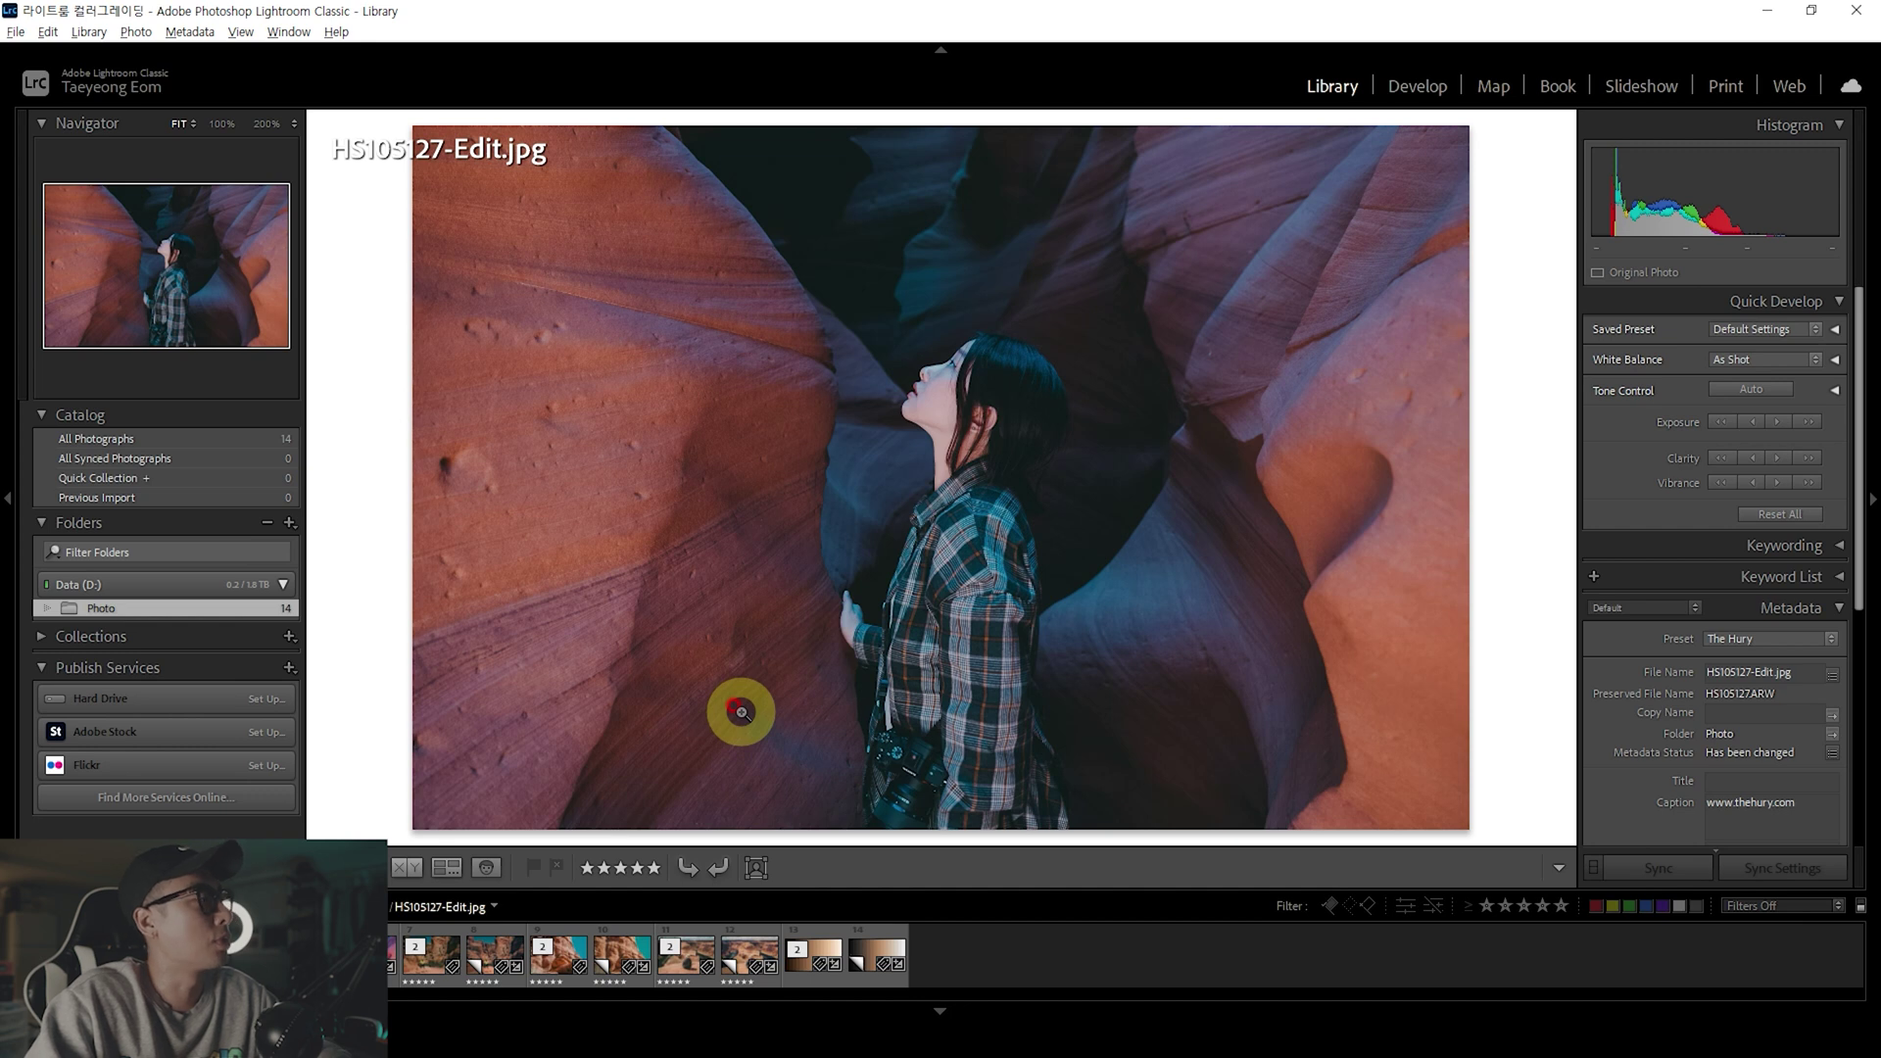
{"action": "key", "text": "Right"}
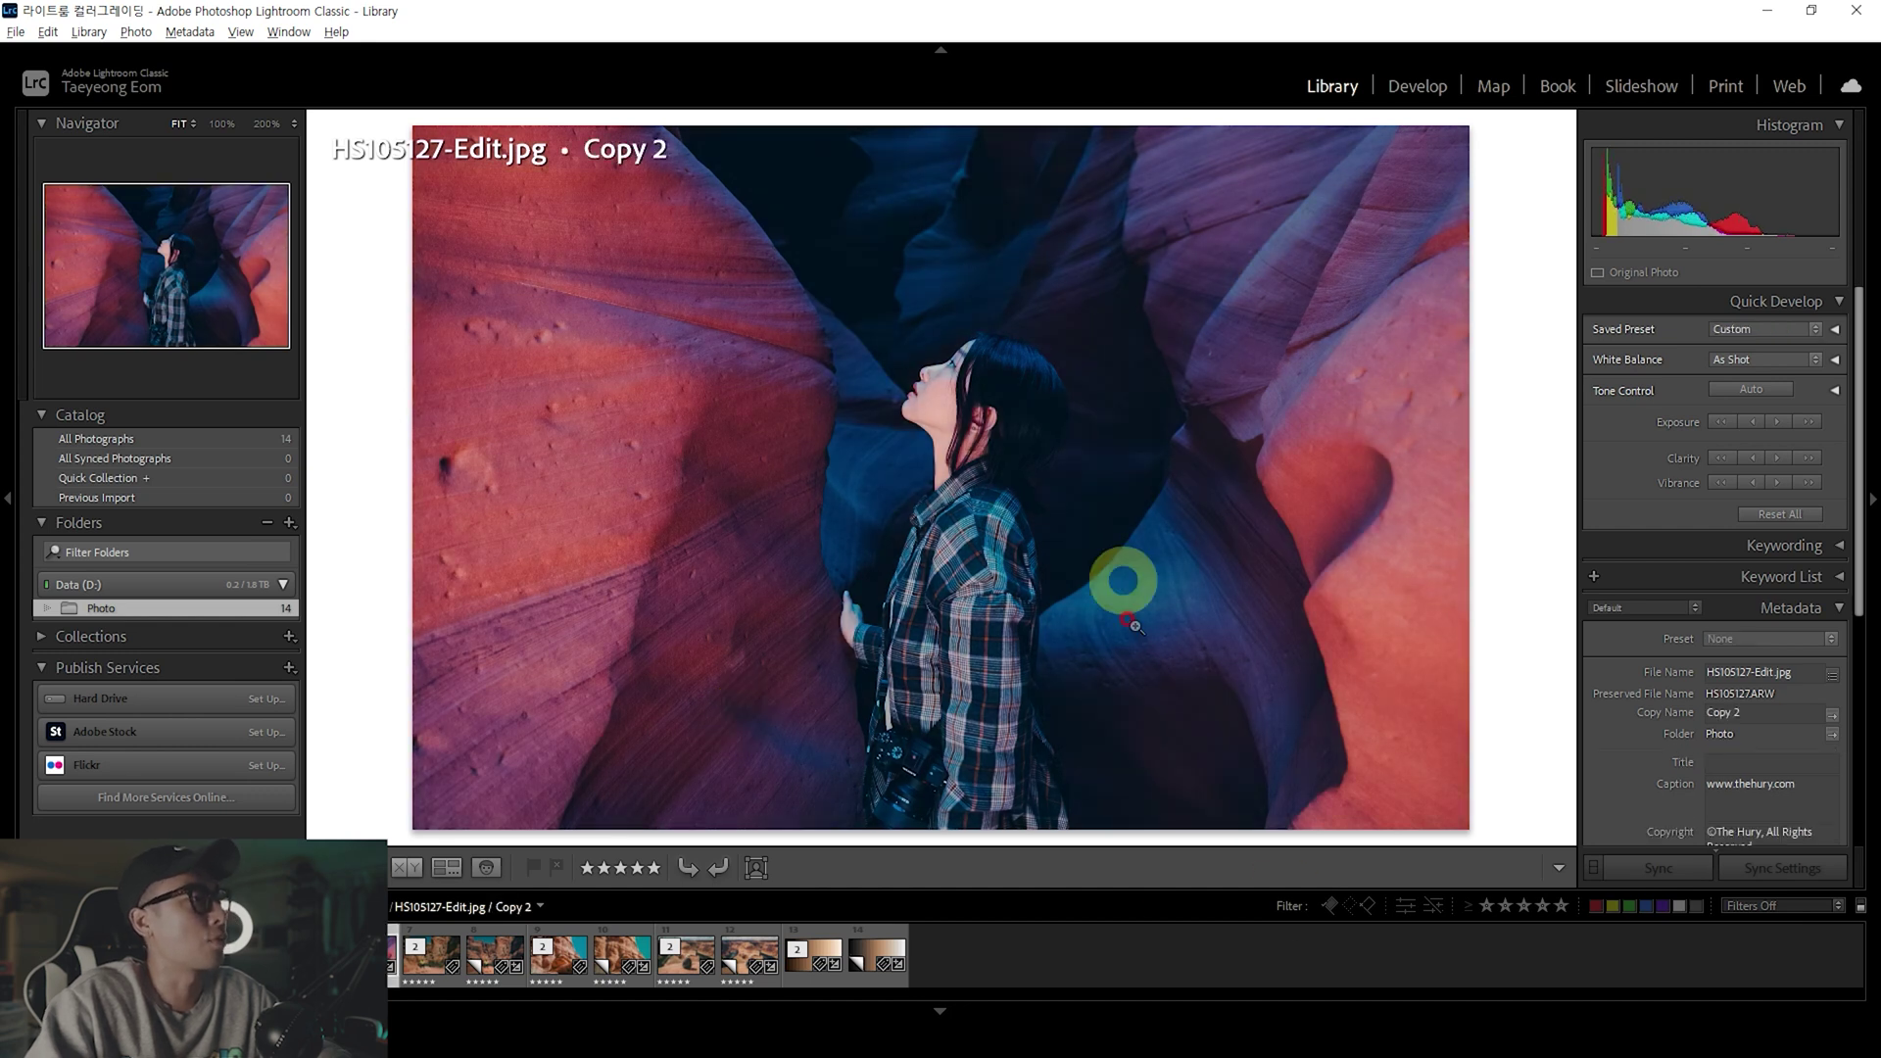
{"action": "key", "text": "Left"}
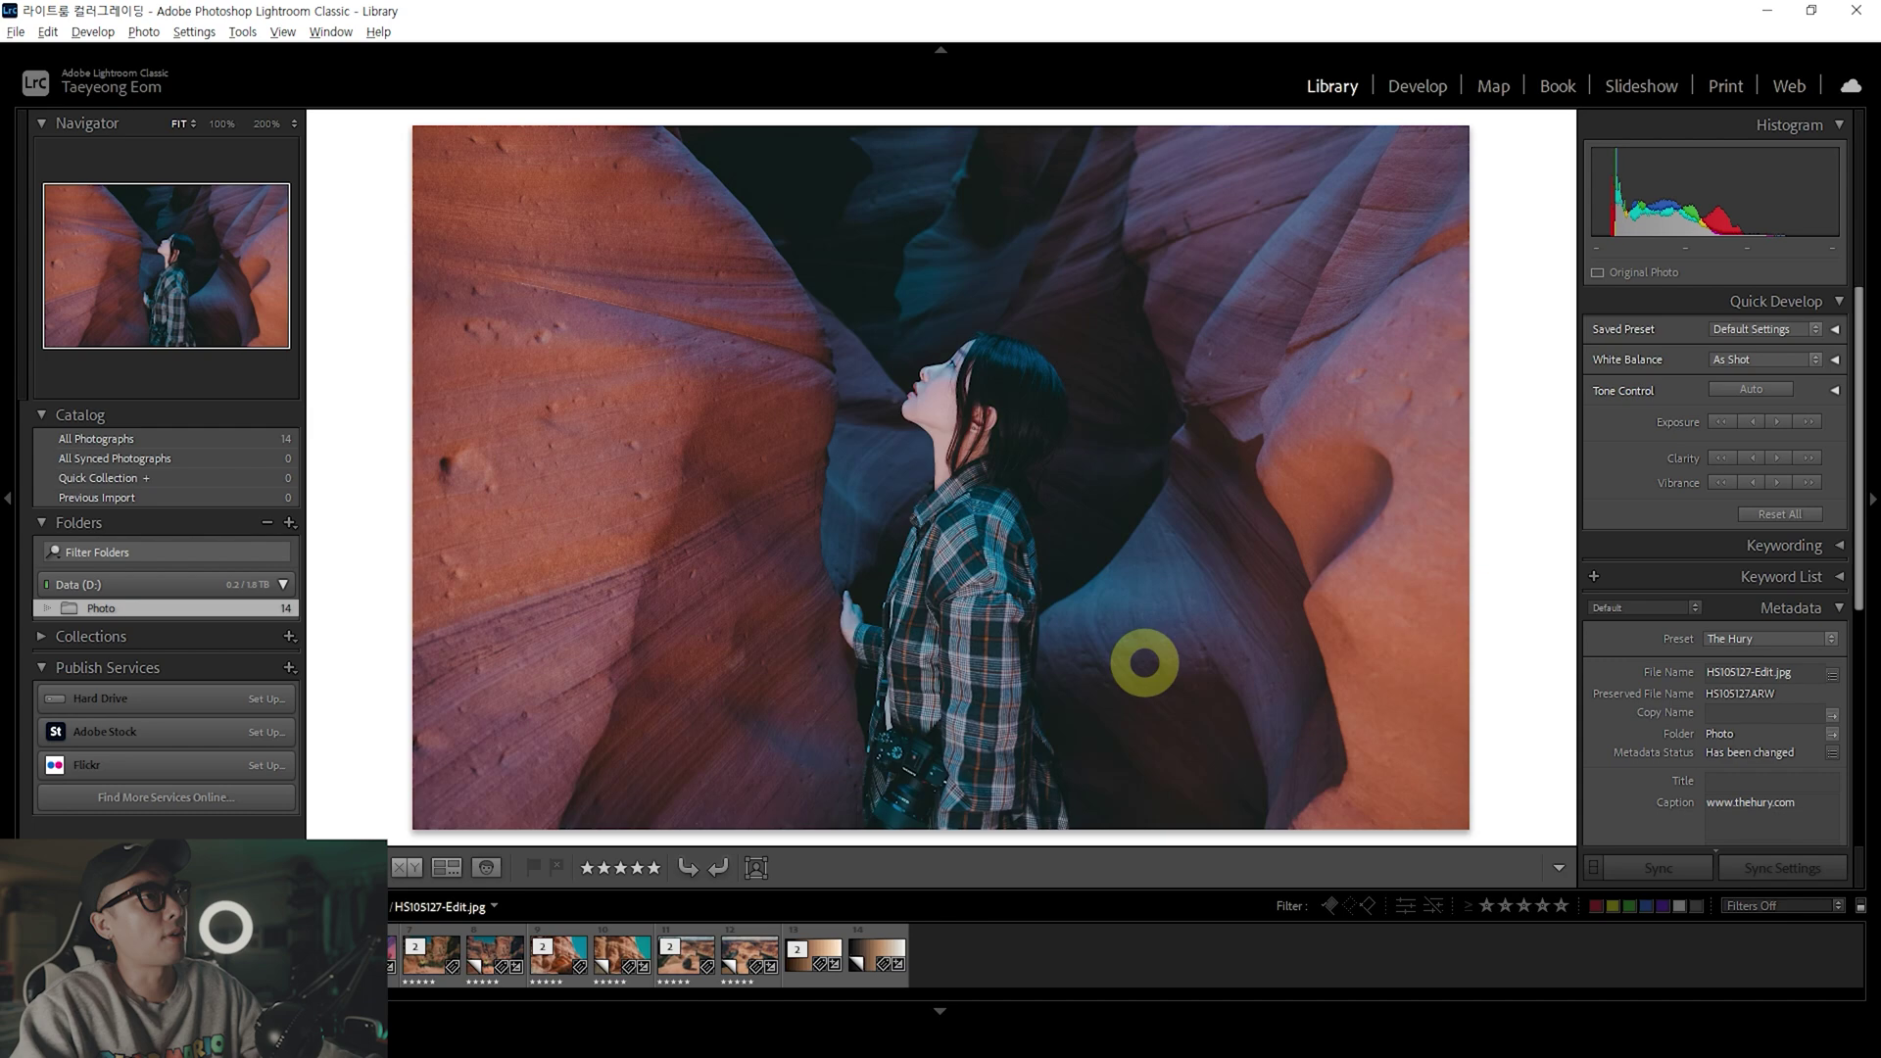
{"action": "key", "text": "d"}
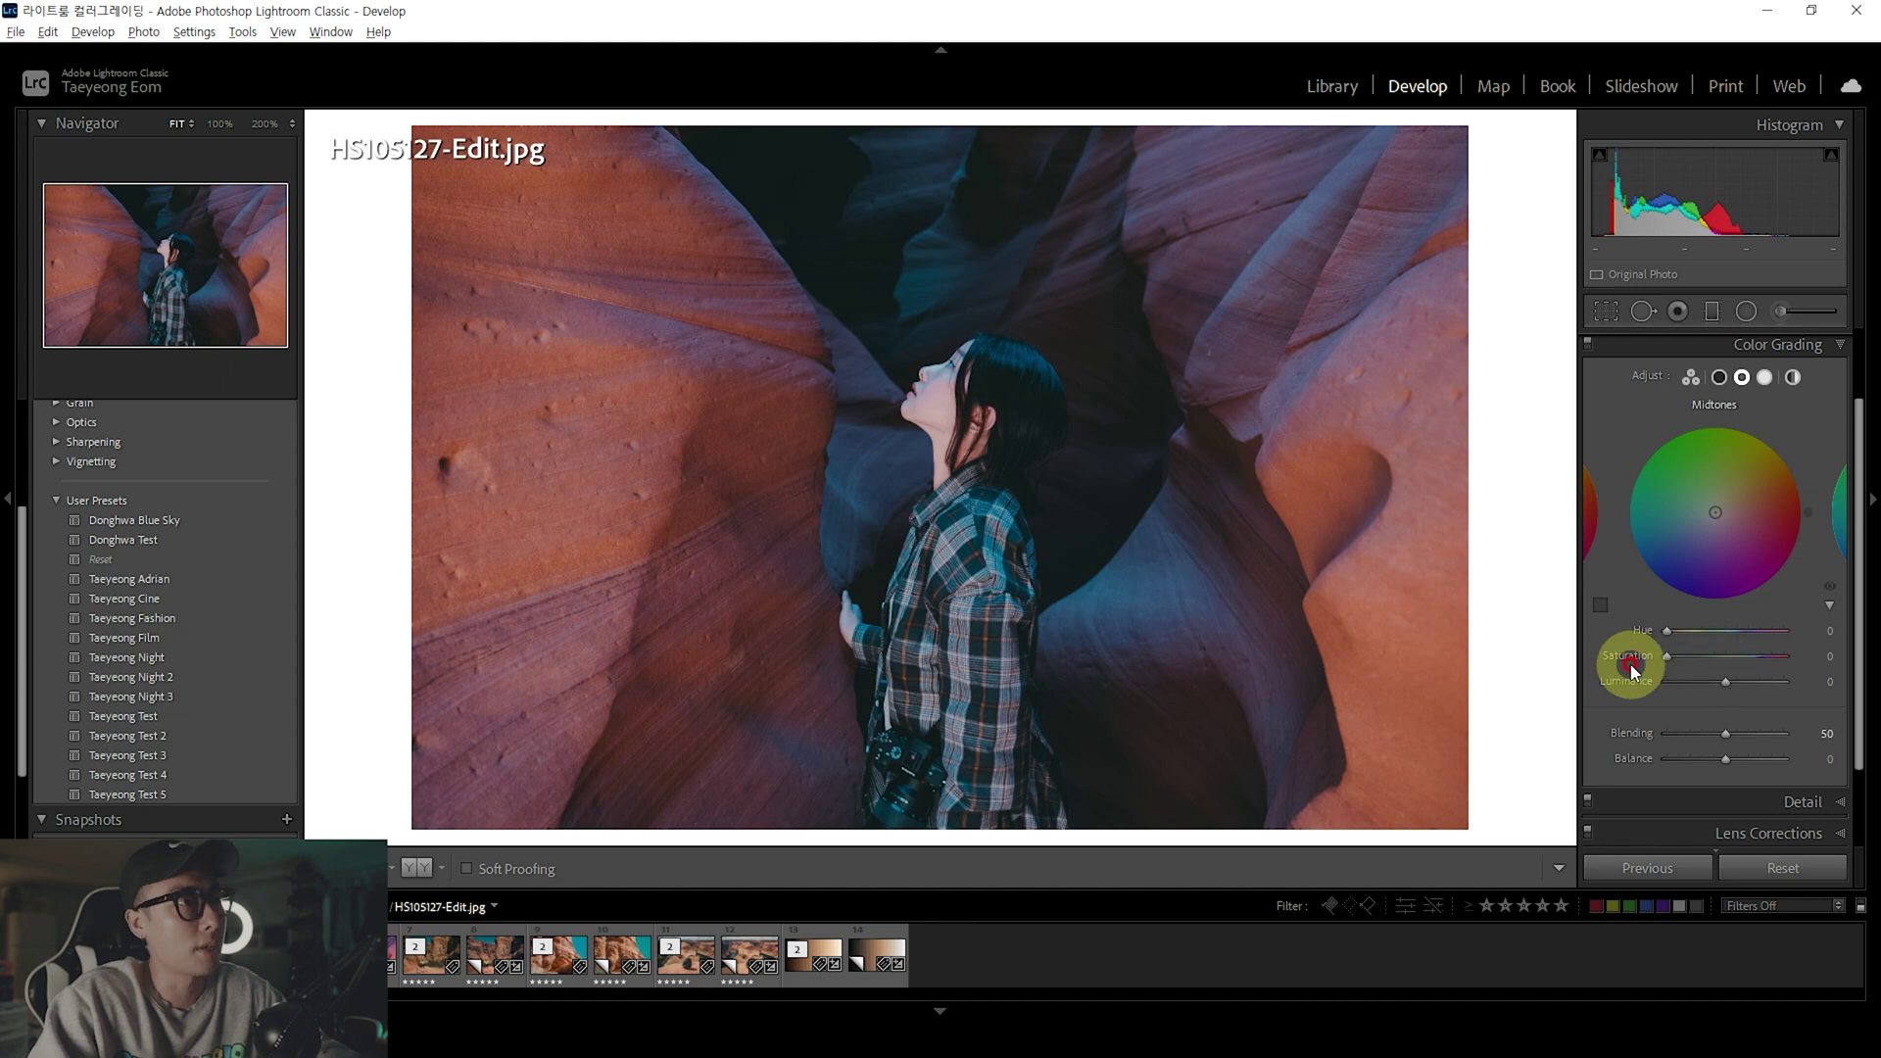
Grade the midtones warm orange at Hue 32, Saturation 43, Luminance +43, then check before/after
{"action": "scroll", "coordinate": [1629, 669], "scroll_direction": "up", "scroll_amount": 1}
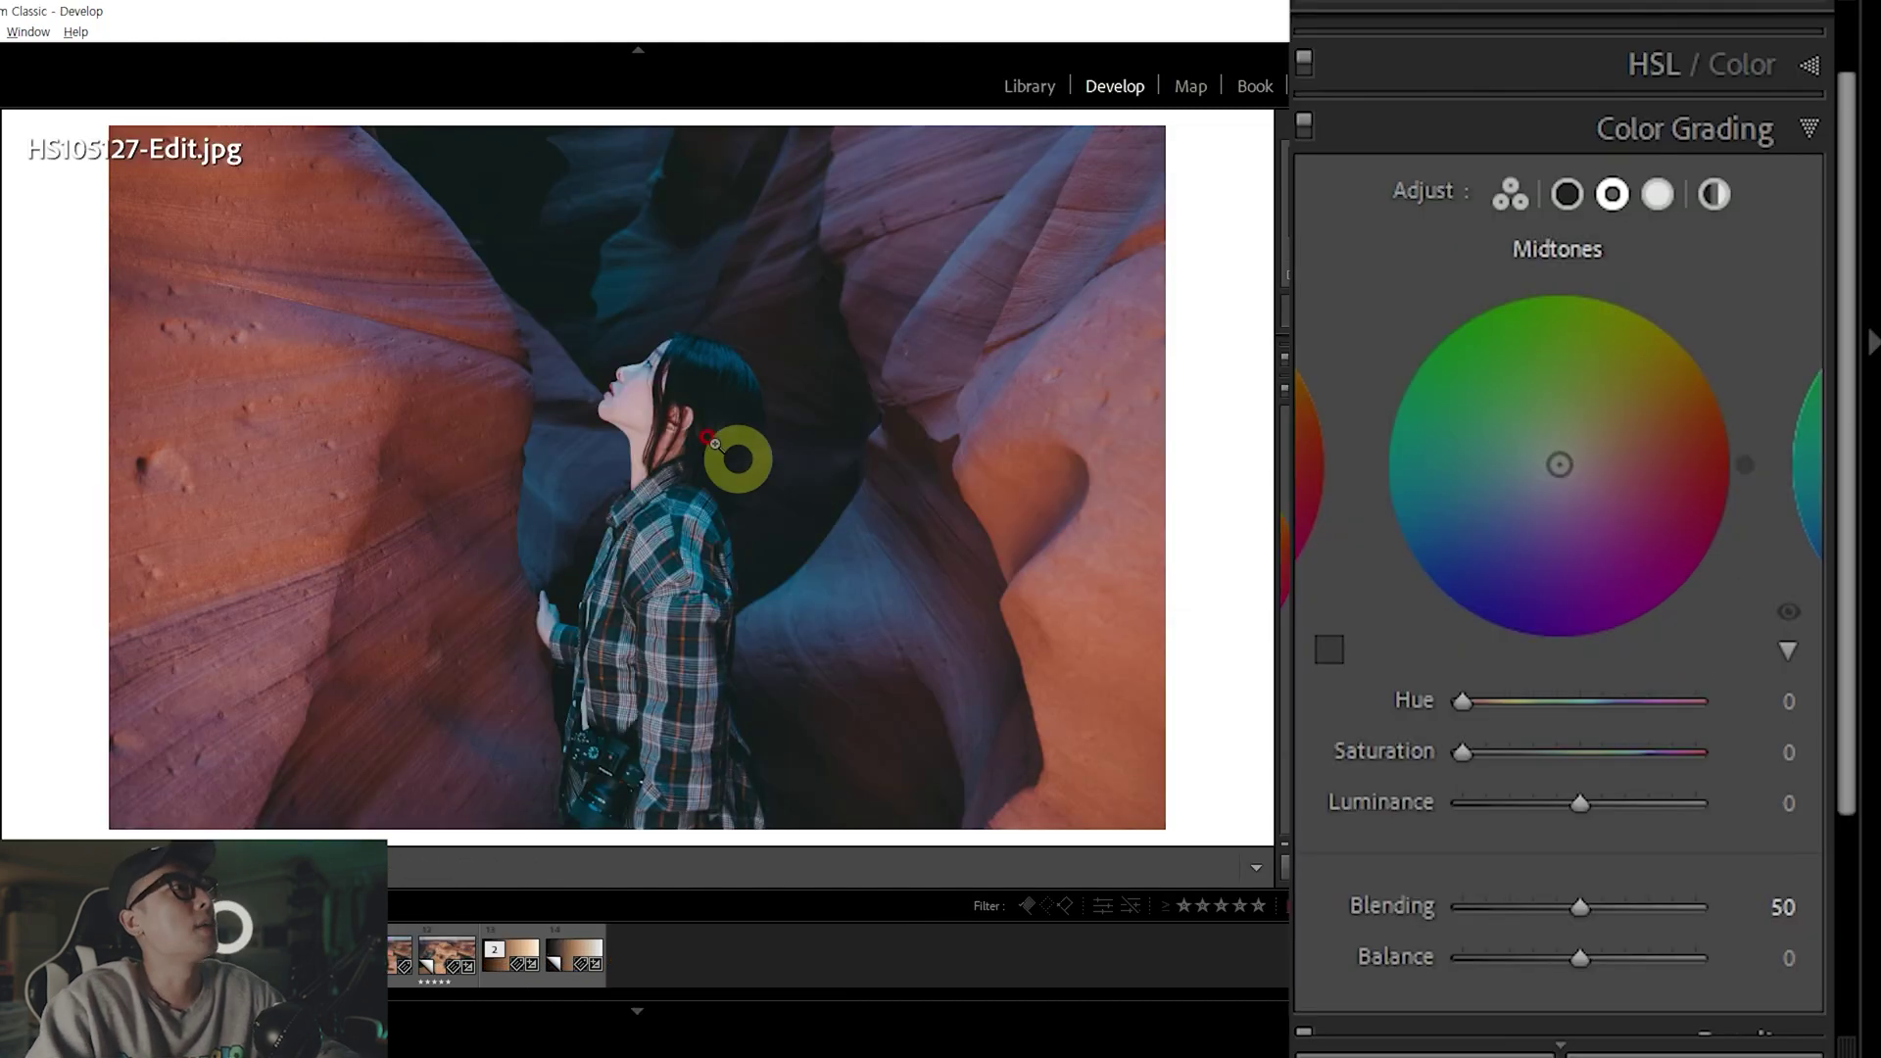
{"action": "left_click", "coordinate": [1583, 485]}
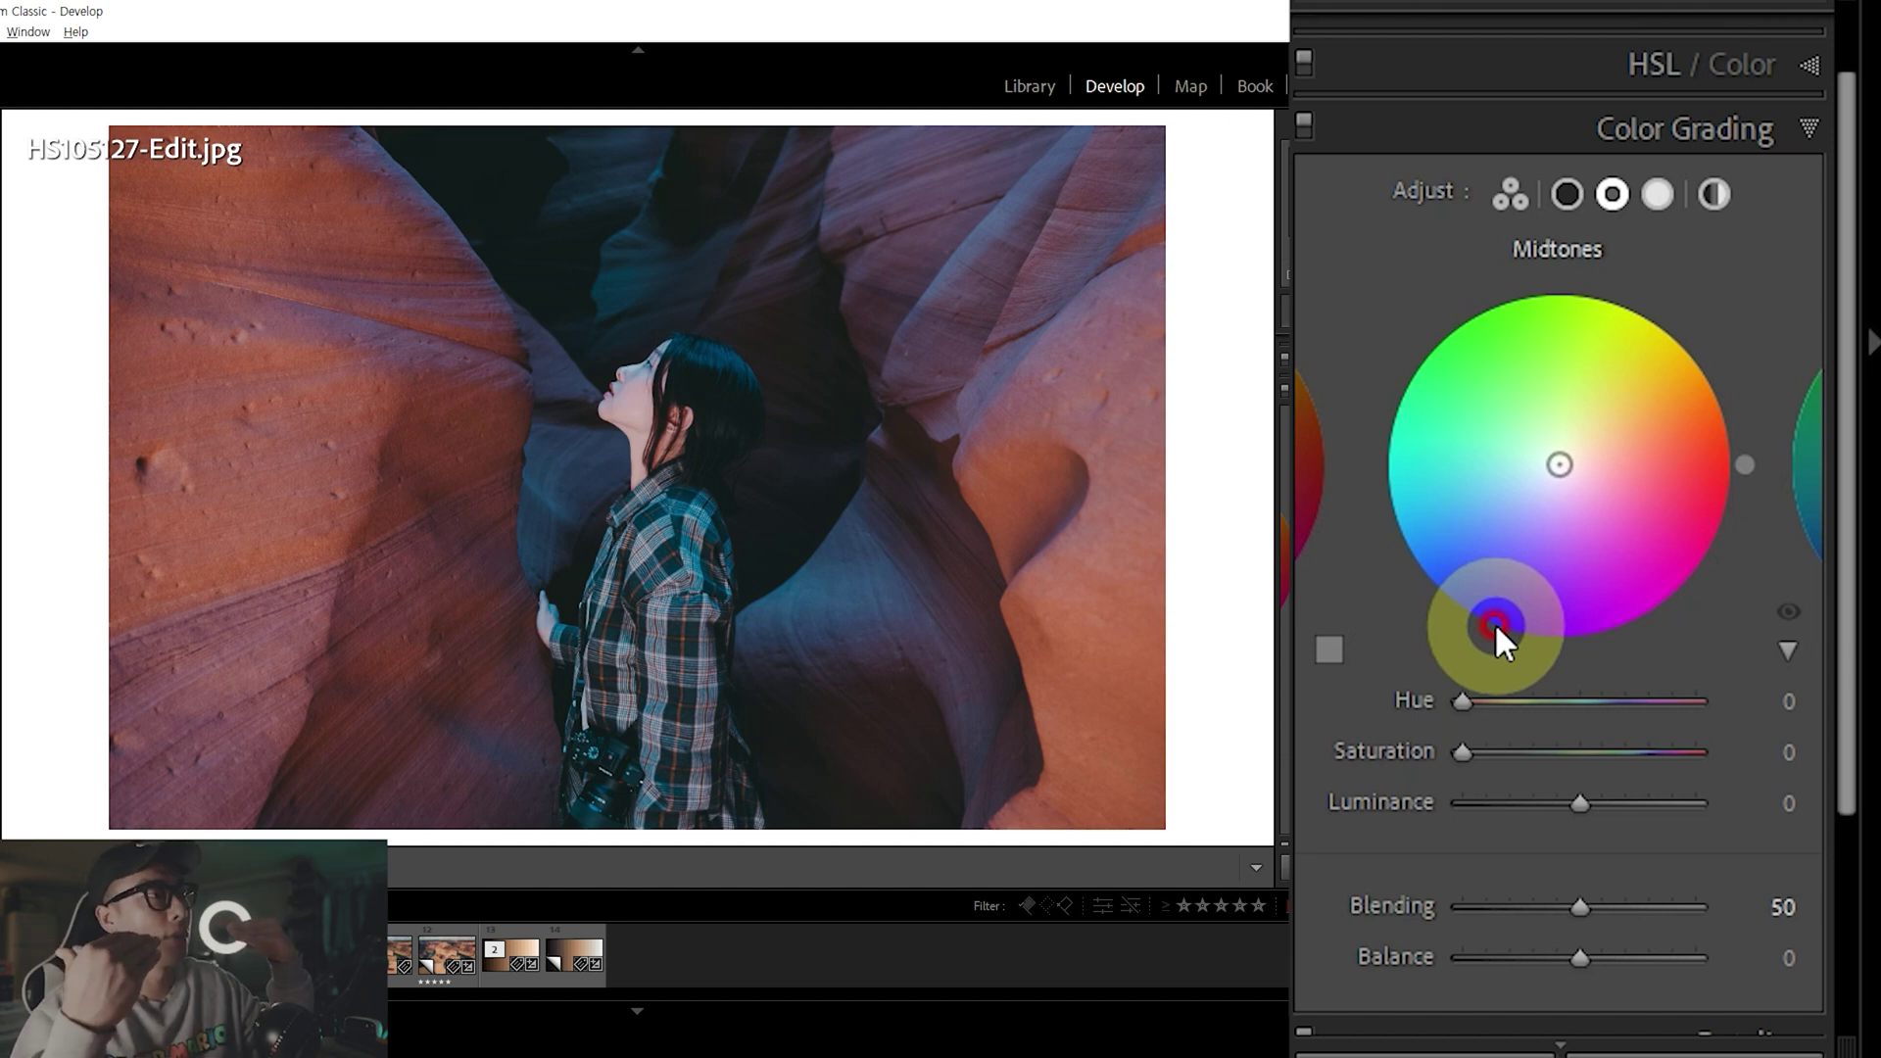
{"action": "mouse_move", "coordinate": [1494, 621]}
{"action": "left_mouse_down"}
{"action": "mouse_move", "coordinate": [1567, 619]}
{"action": "mouse_move", "coordinate": [1601, 443]}
{"action": "mouse_move", "coordinate": [1625, 433]}
{"action": "mouse_move", "coordinate": [1601, 436]}
{"action": "left_mouse_up"}
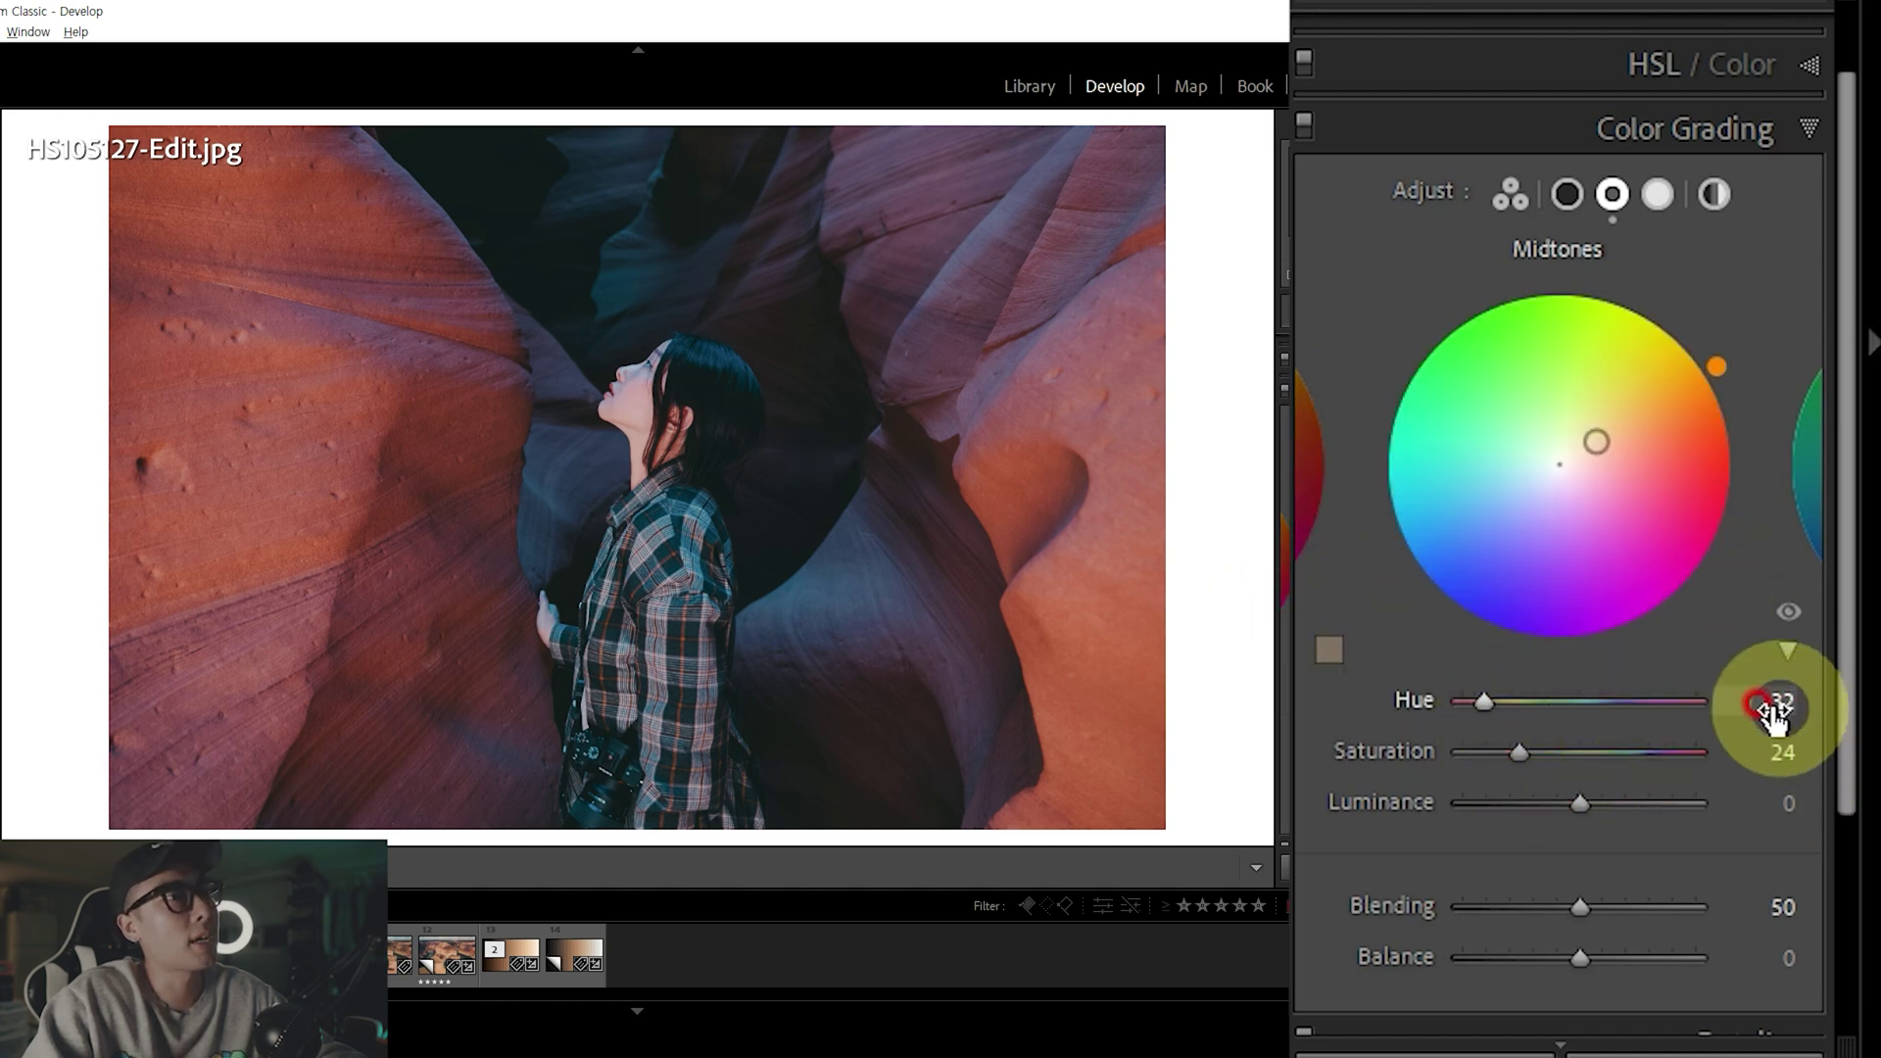
{"action": "mouse_move", "coordinate": [1526, 748]}
{"action": "left_mouse_down"}
{"action": "mouse_move", "coordinate": [1513, 760]}
{"action": "mouse_move", "coordinate": [1561, 760]}
{"action": "mouse_move", "coordinate": [1532, 803]}
{"action": "mouse_move", "coordinate": [1622, 805]}
{"action": "left_mouse_up"}
{"action": "left_click", "coordinate": [1578, 805]}
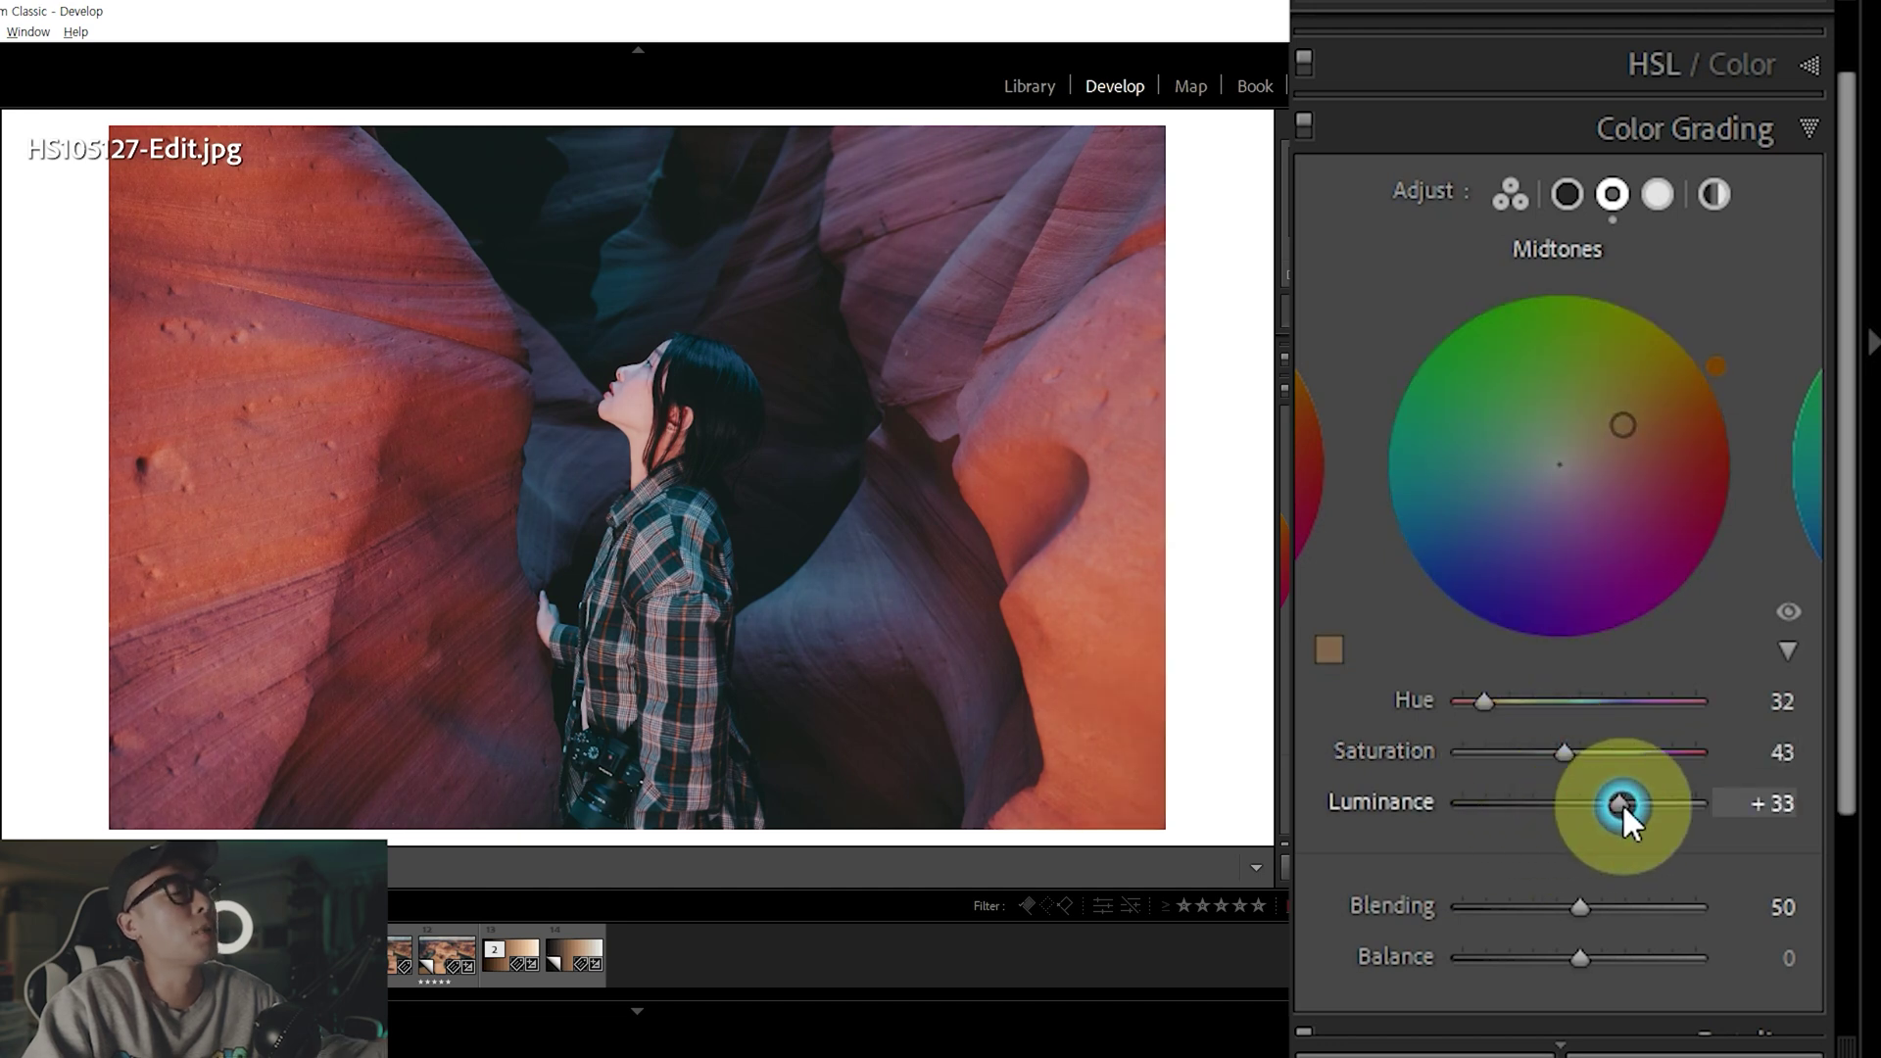
{"action": "left_click_drag", "start_coordinate": [1620, 802], "coordinate": [1632, 802]}
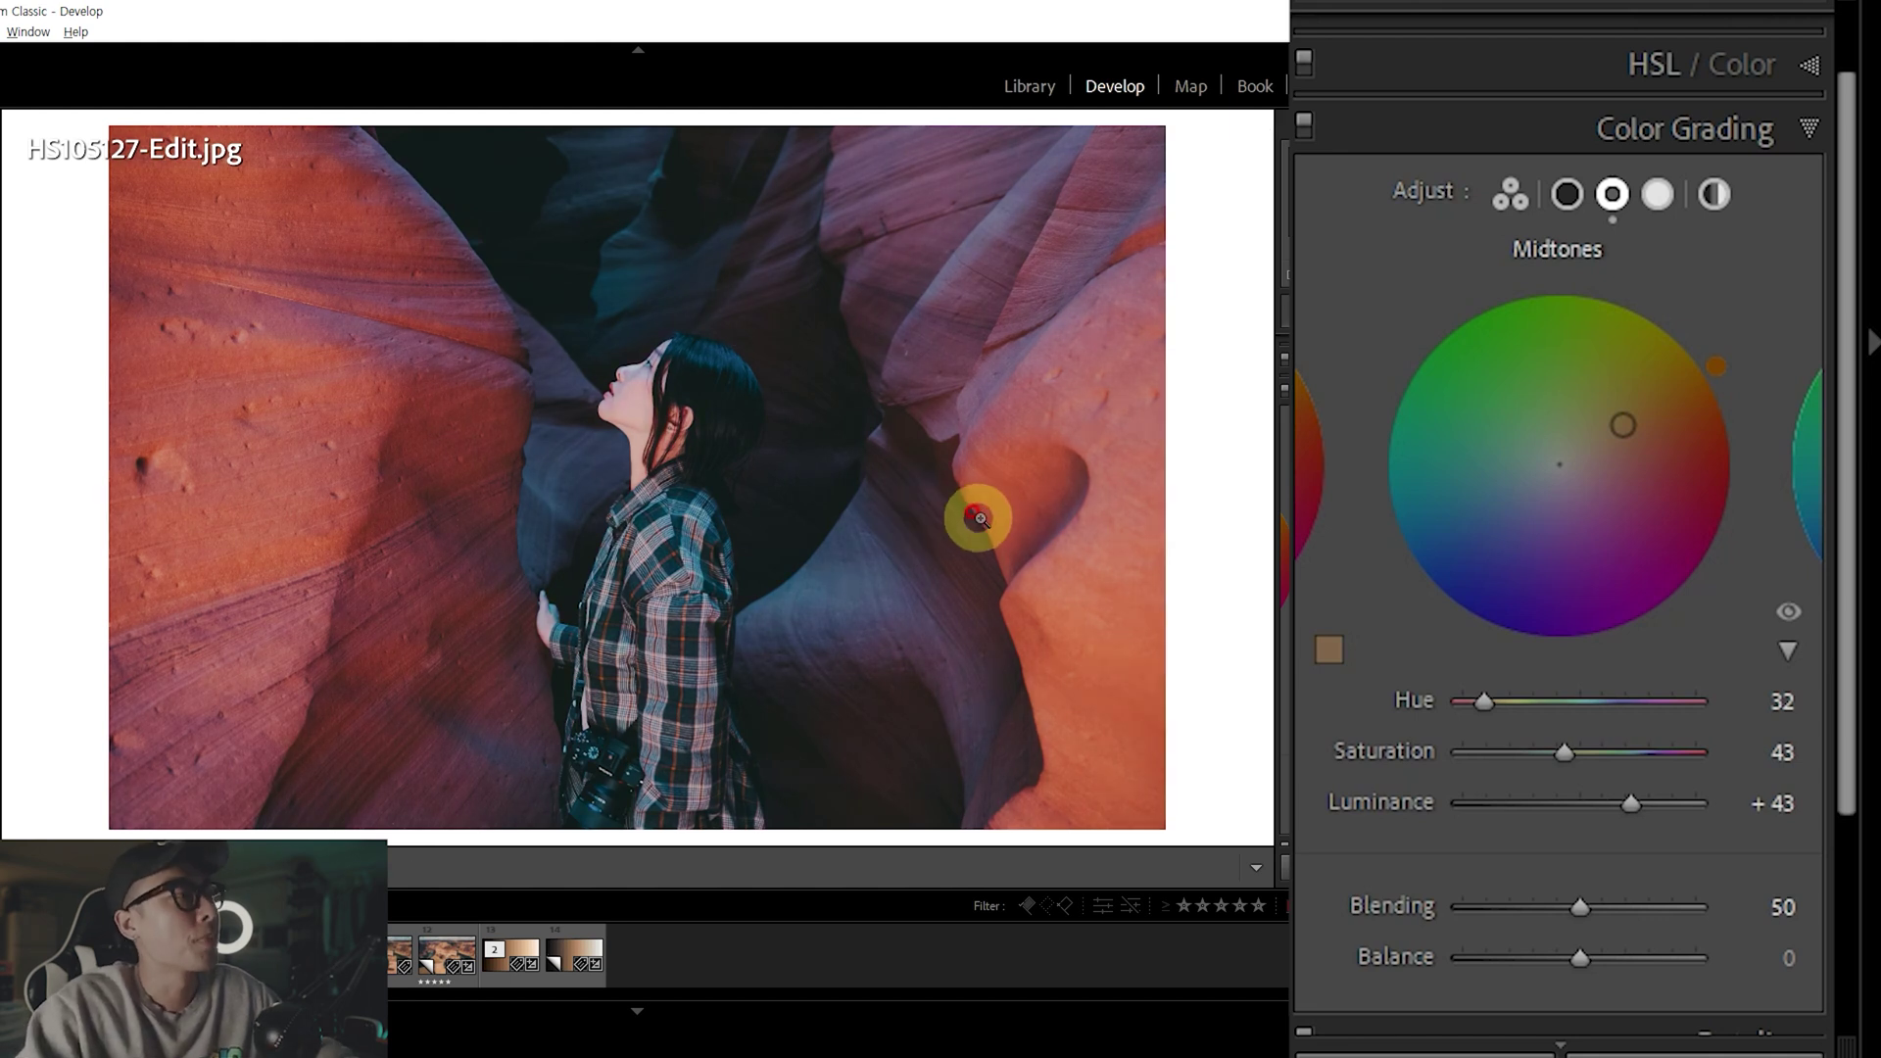
{"action": "key", "text": "backslash"}
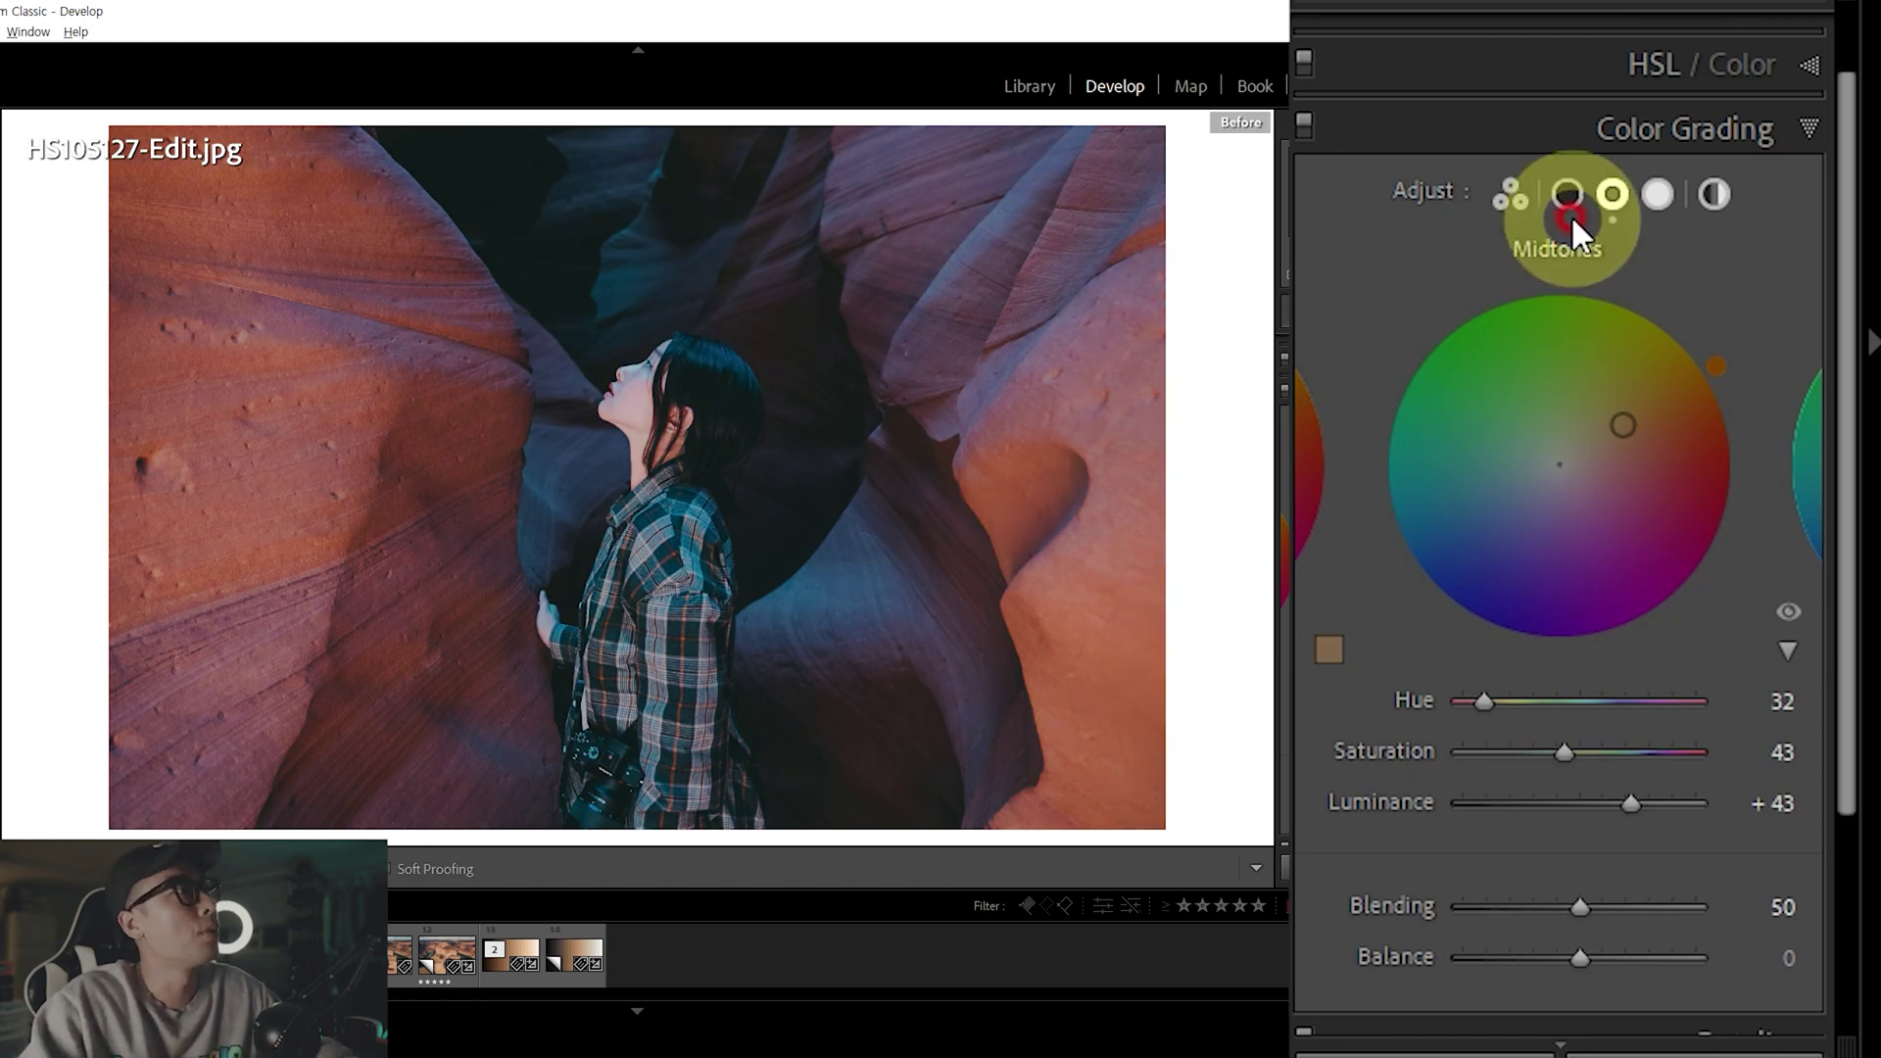
Tint the shadows blue at Hue 222, Saturation 75
{"action": "key", "text": "backslash"}
{"action": "left_click", "coordinate": [1569, 199]}
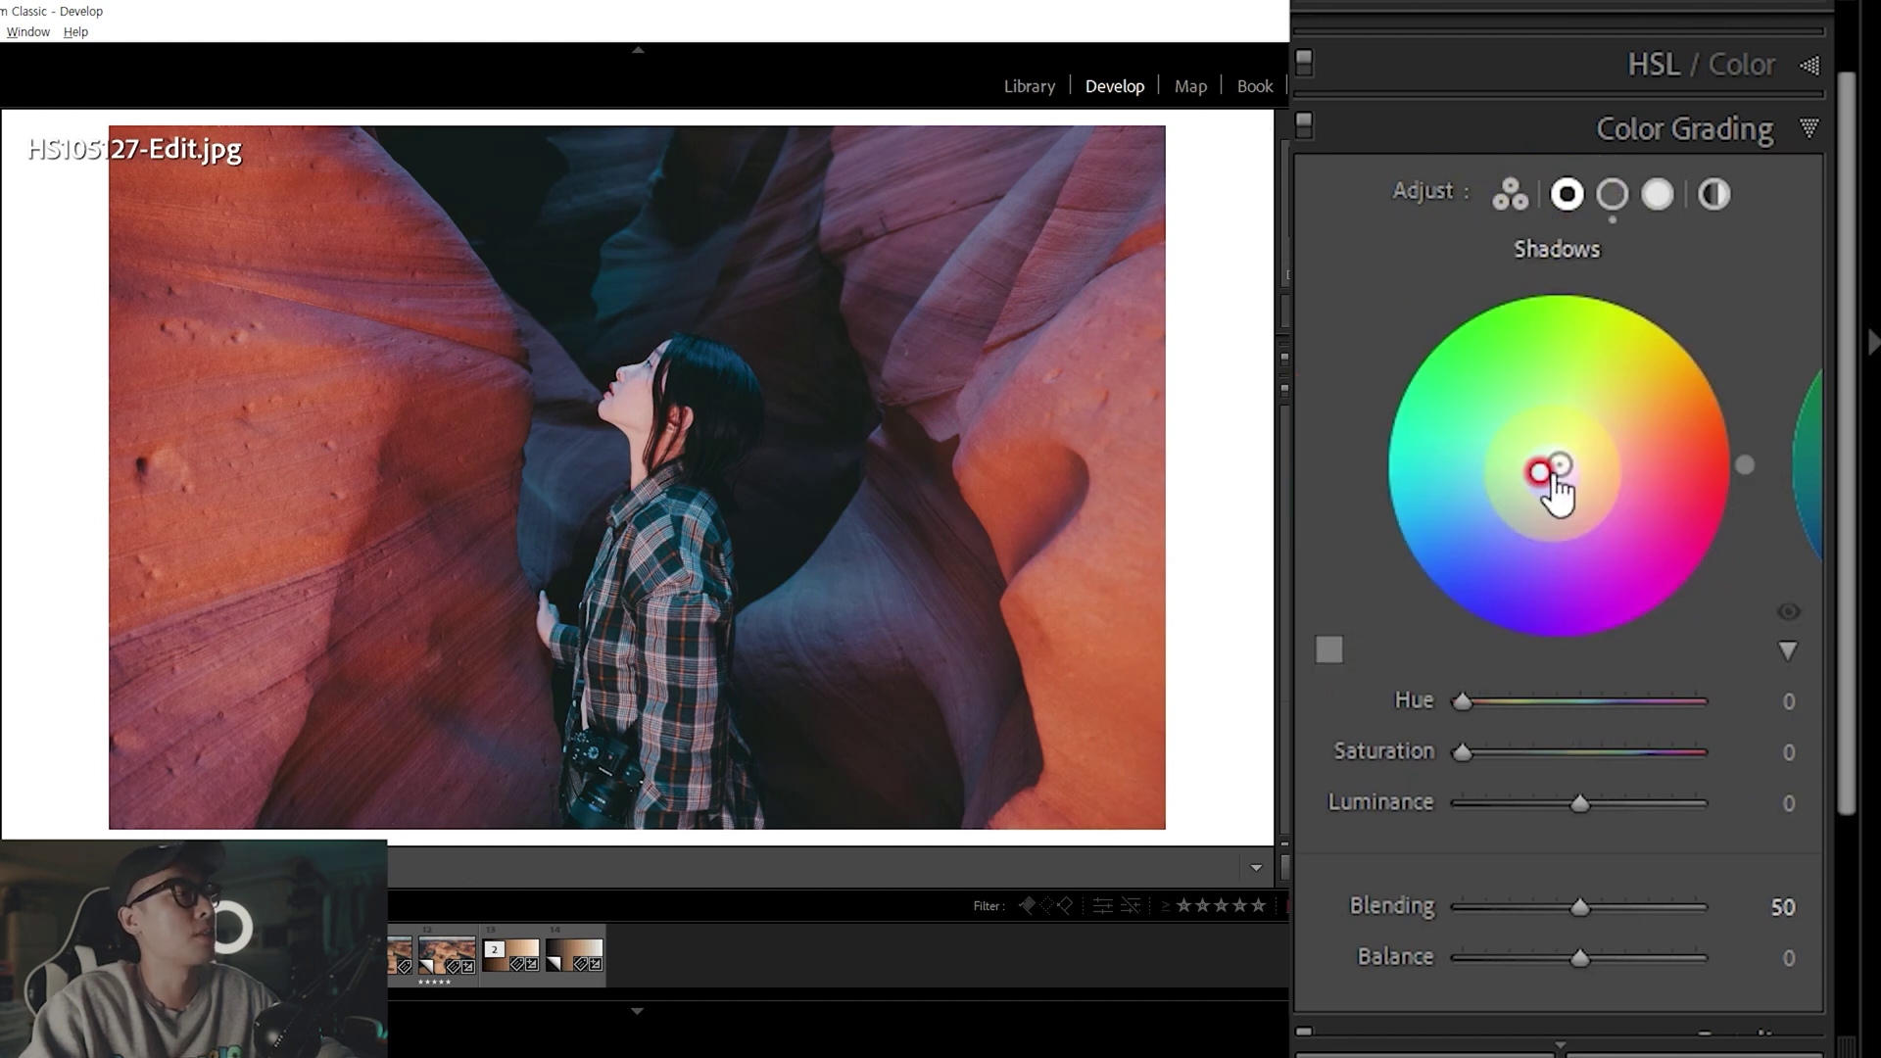
{"action": "mouse_move", "coordinate": [1554, 480]}
{"action": "left_mouse_down"}
{"action": "mouse_move", "coordinate": [1500, 532]}
{"action": "mouse_move", "coordinate": [1519, 533]}
{"action": "mouse_move", "coordinate": [1490, 527]}
{"action": "left_mouse_up"}
{"action": "mouse_move", "coordinate": [1592, 752]}
{"action": "left_mouse_down"}
{"action": "mouse_move", "coordinate": [1535, 753]}
{"action": "mouse_move", "coordinate": [1655, 752]}
{"action": "mouse_move", "coordinate": [1632, 752]}
{"action": "left_mouse_up"}
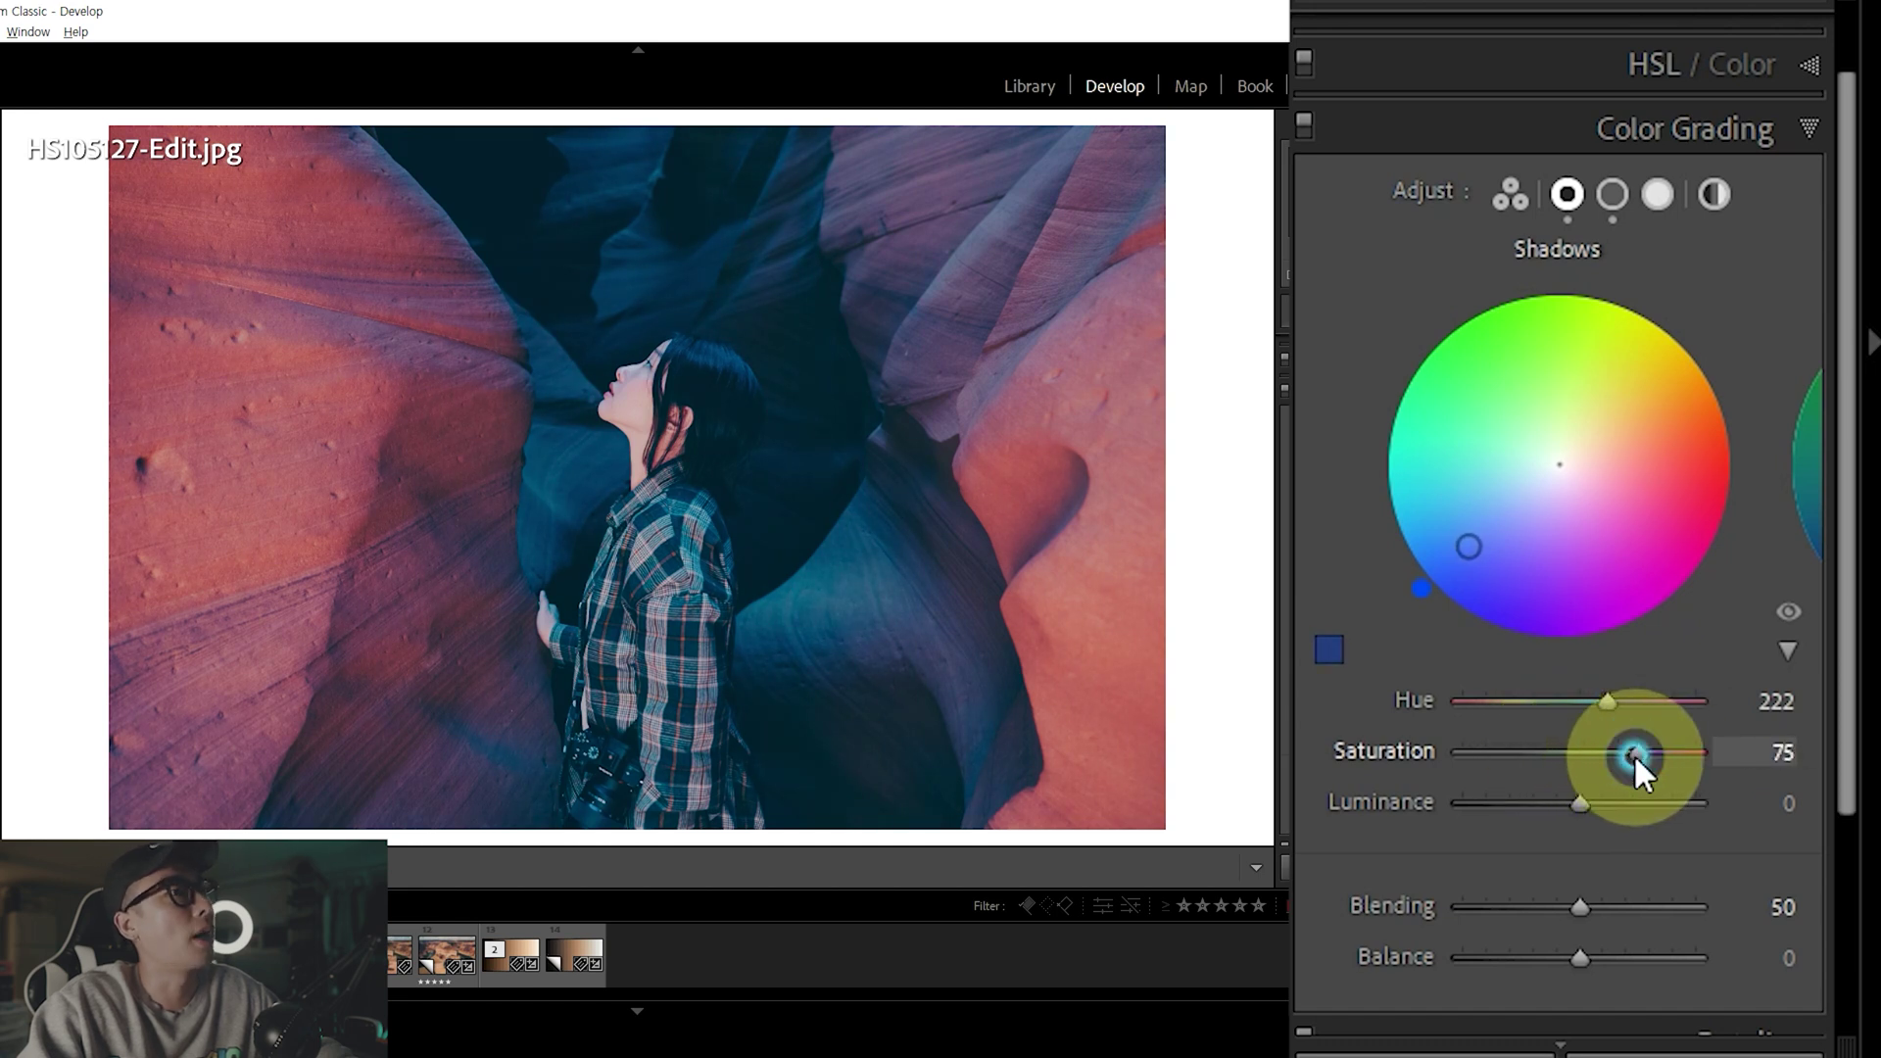
{"action": "left_click", "coordinate": [1550, 954]}
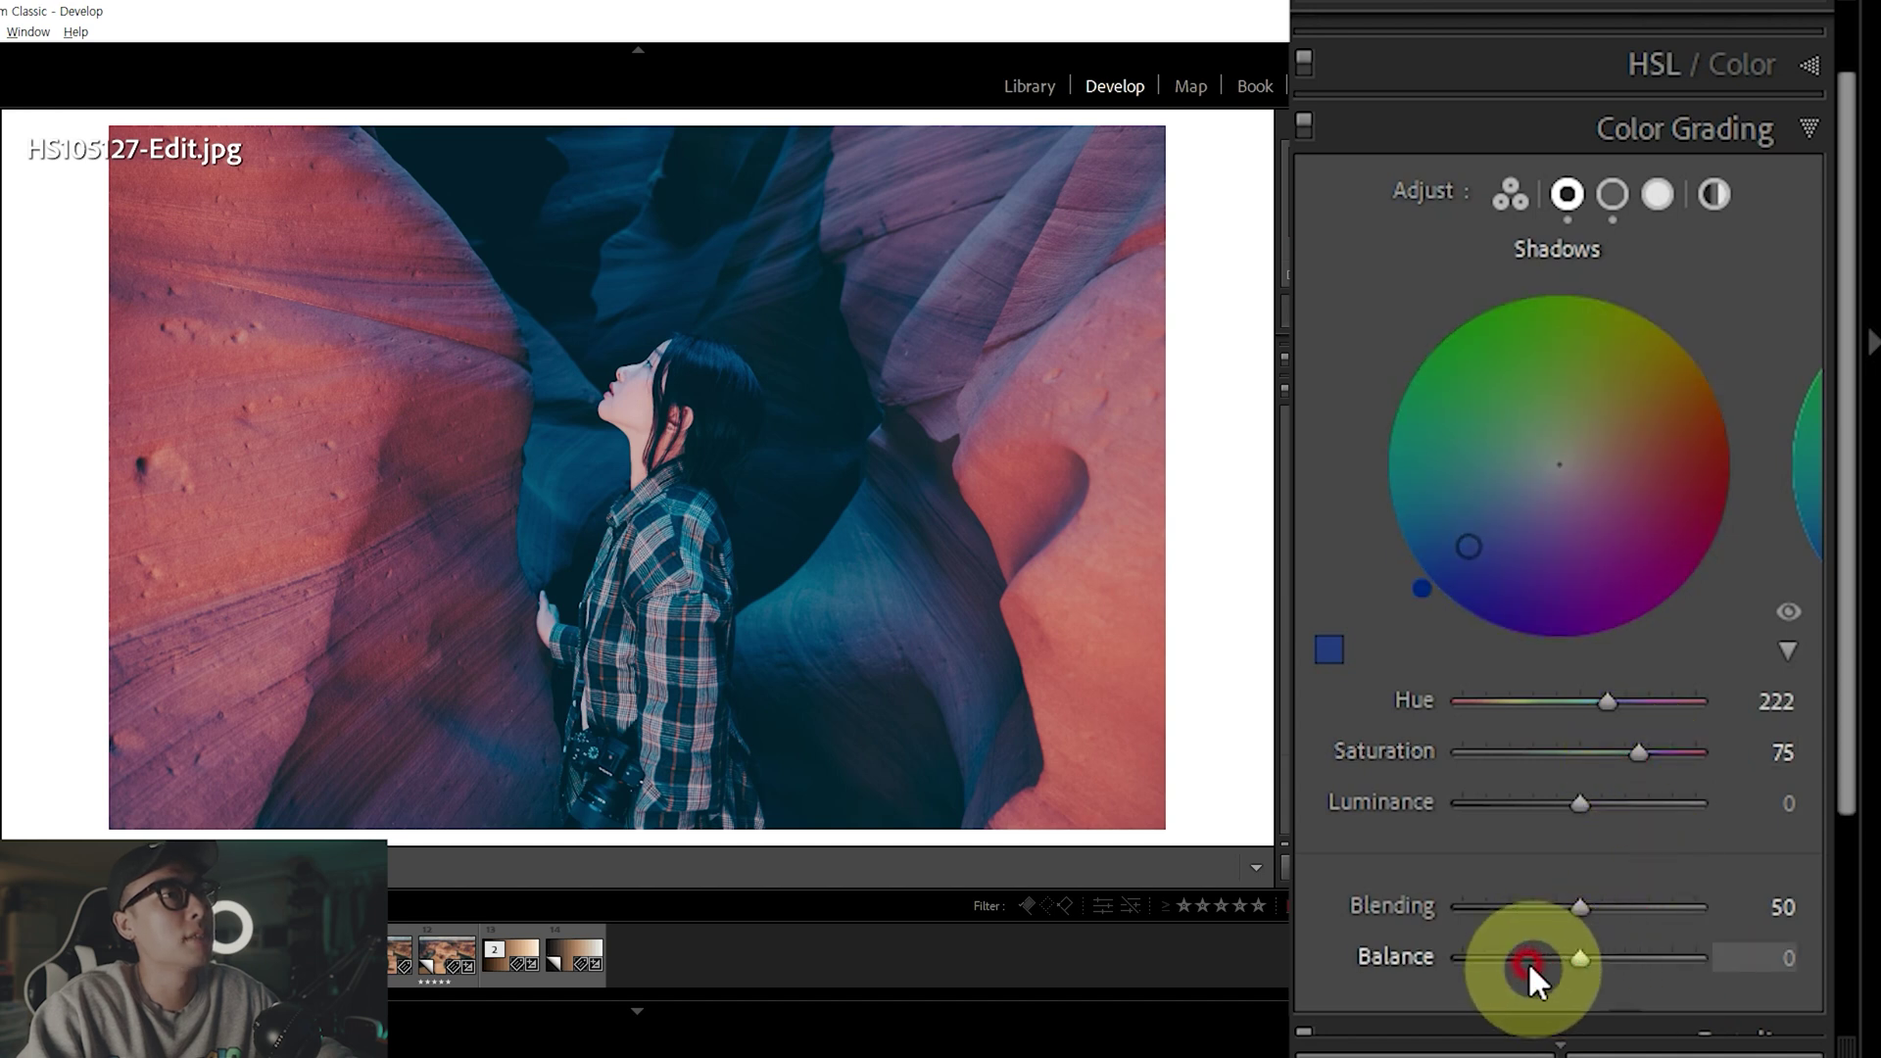
{"action": "left_click", "coordinate": [1460, 425]}
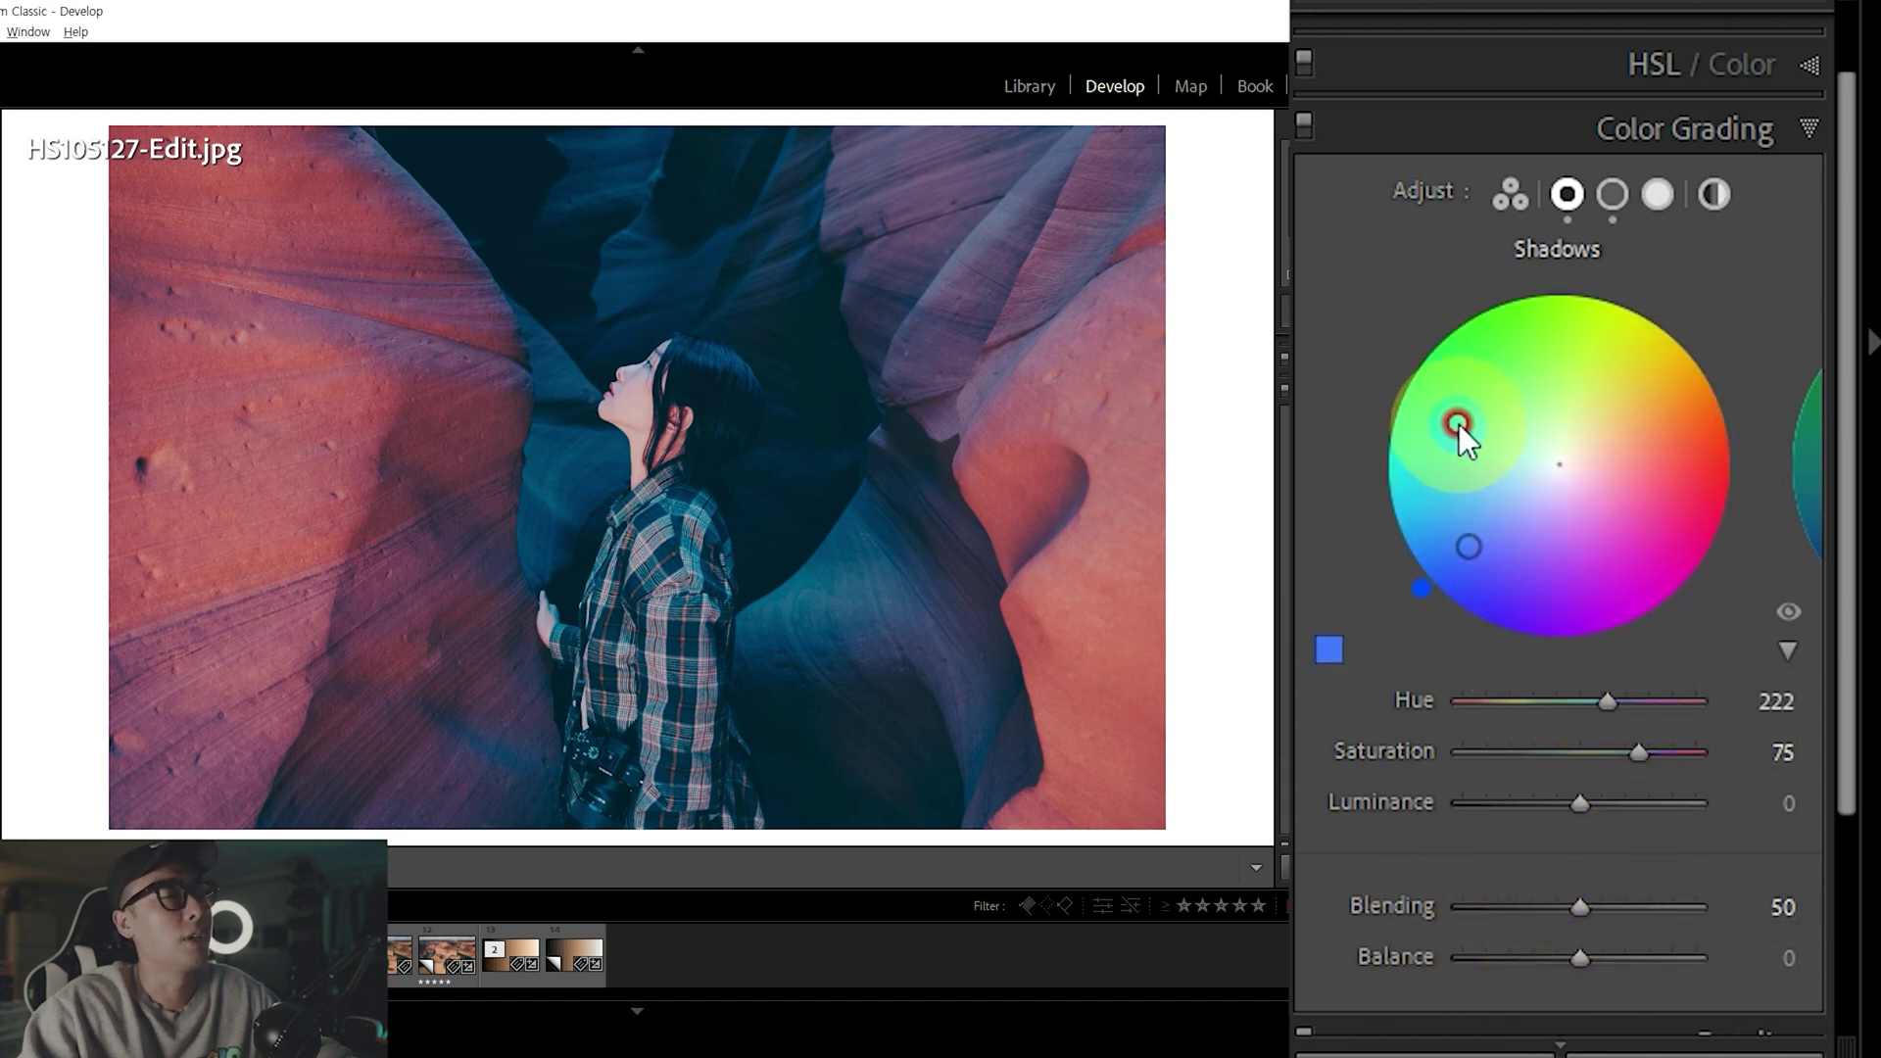
Adjust the shadows' luminance, dropping to -57 and settling around -47
{"action": "left_click_drag", "start_coordinate": [1646, 811], "coordinate": [1566, 804]}
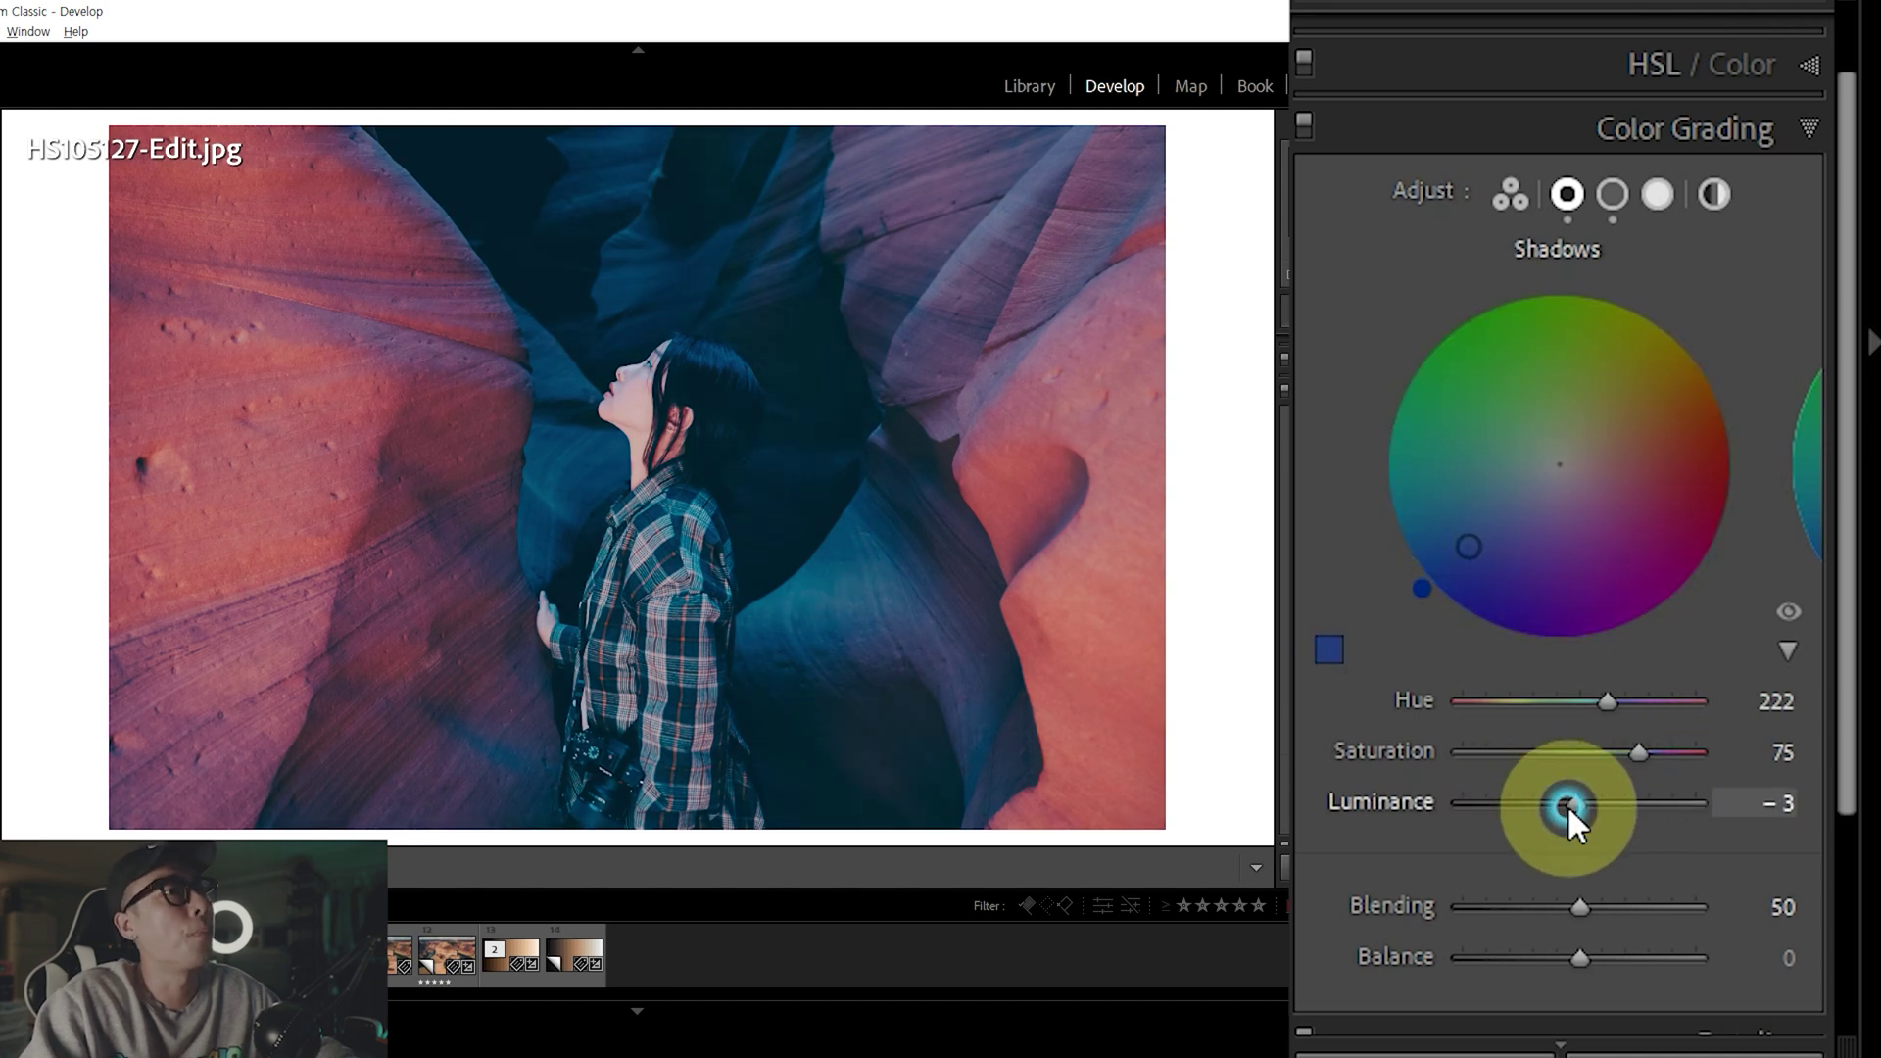
{"action": "left_click", "coordinate": [1568, 805]}
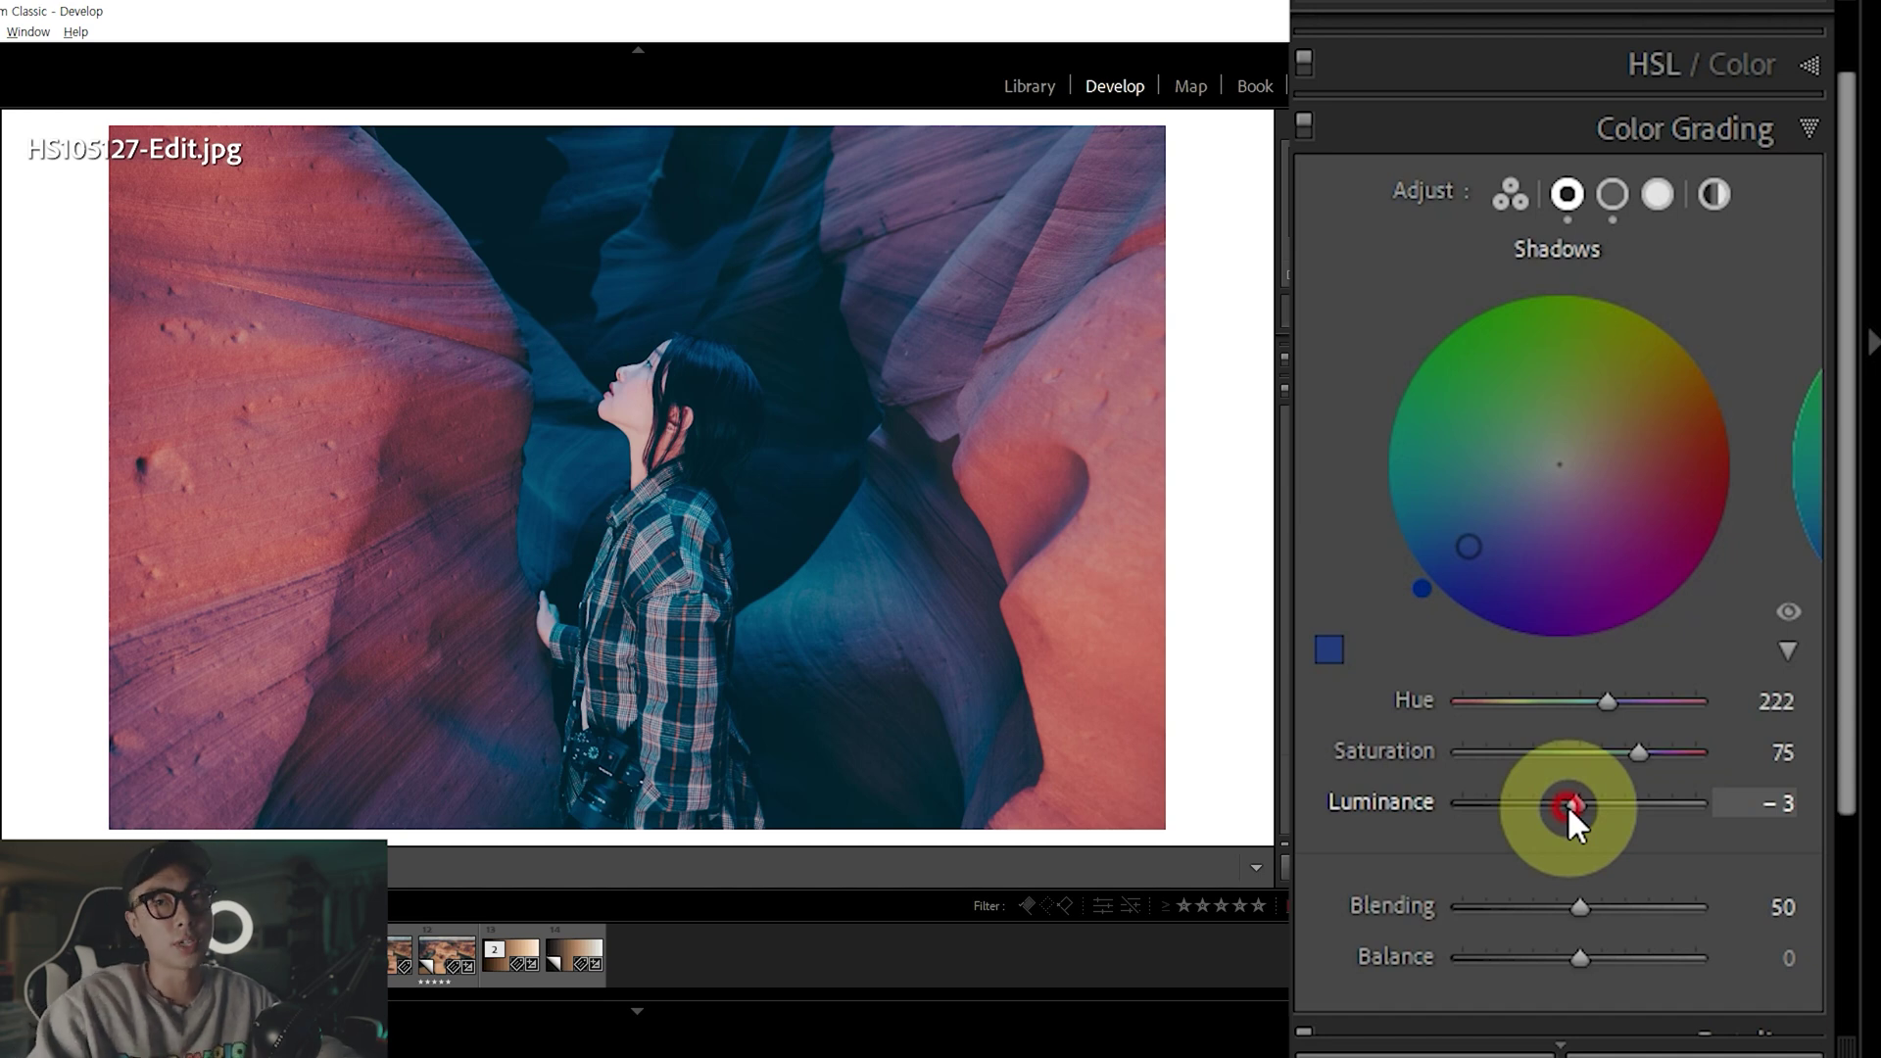
{"action": "mouse_move", "coordinate": [1566, 803]}
{"action": "left_mouse_down"}
{"action": "mouse_move", "coordinate": [1636, 801]}
{"action": "mouse_move", "coordinate": [1606, 796]}
{"action": "left_mouse_up"}
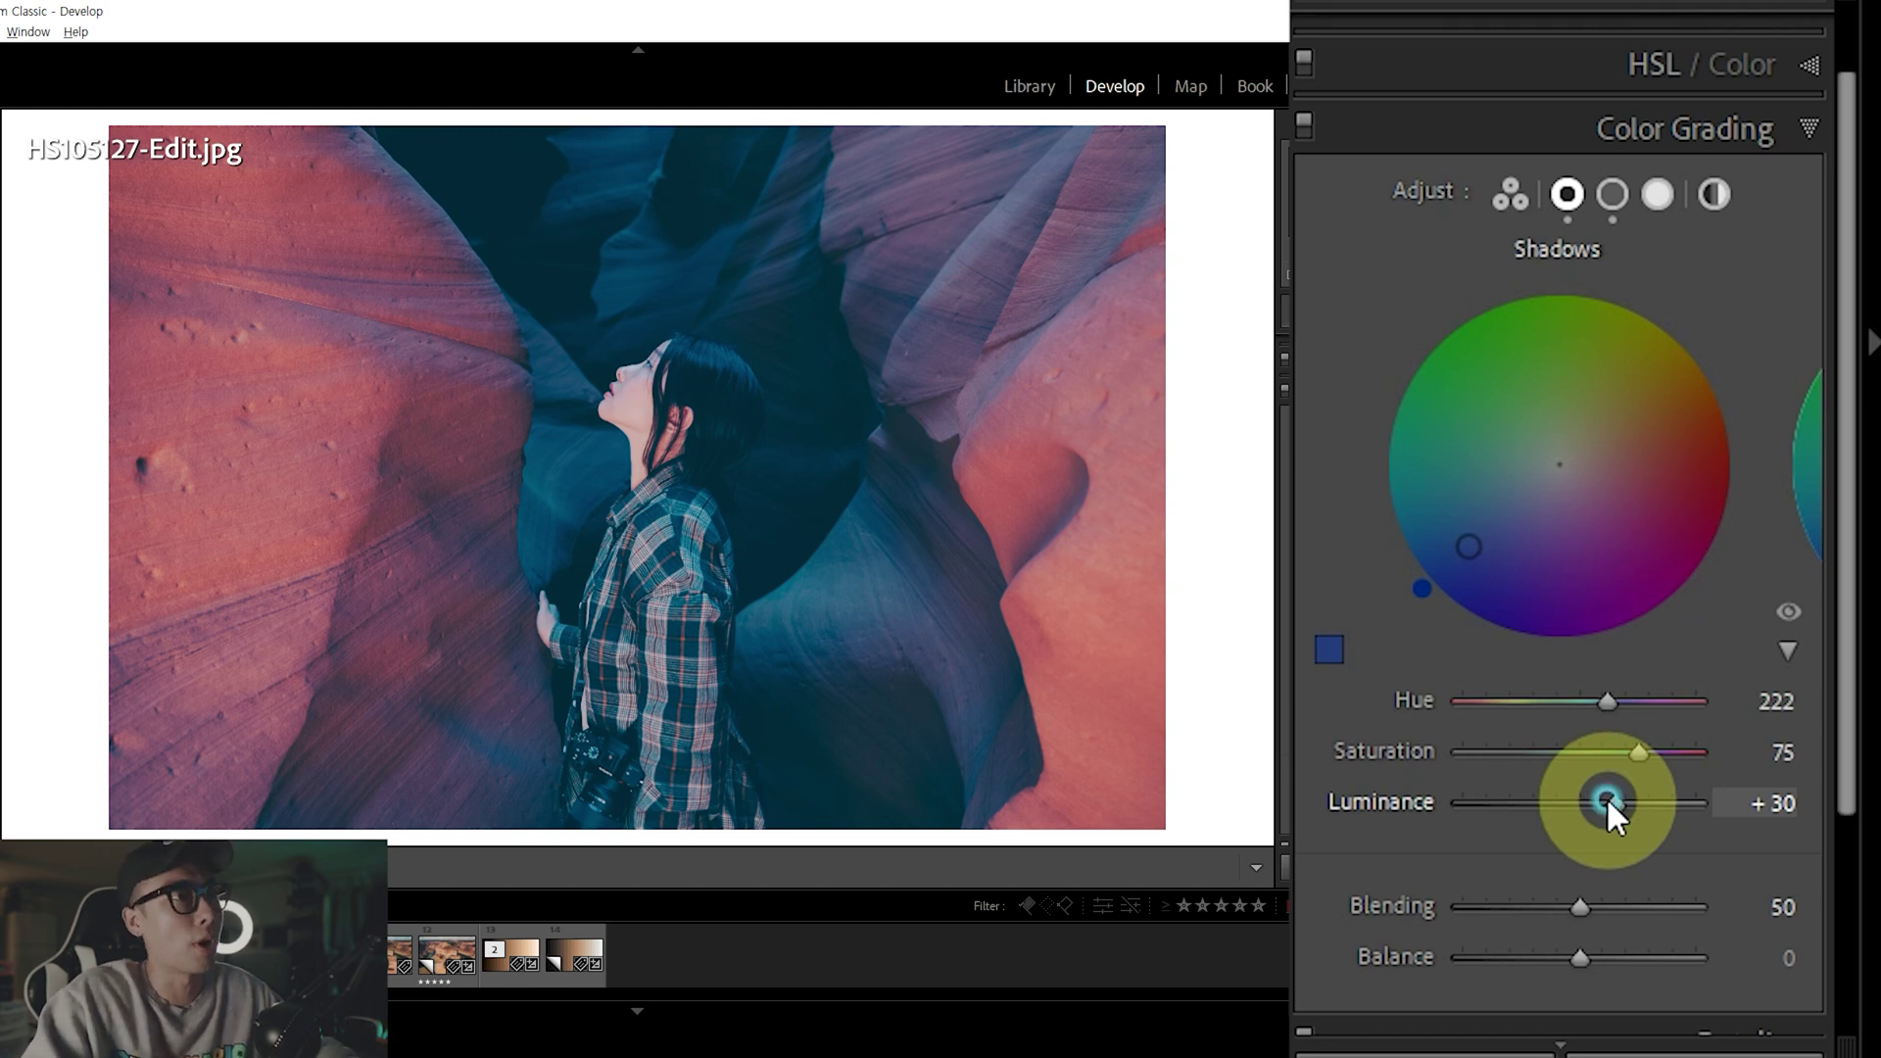
{"action": "left_click_drag", "start_coordinate": [1610, 801], "coordinate": [1504, 802]}
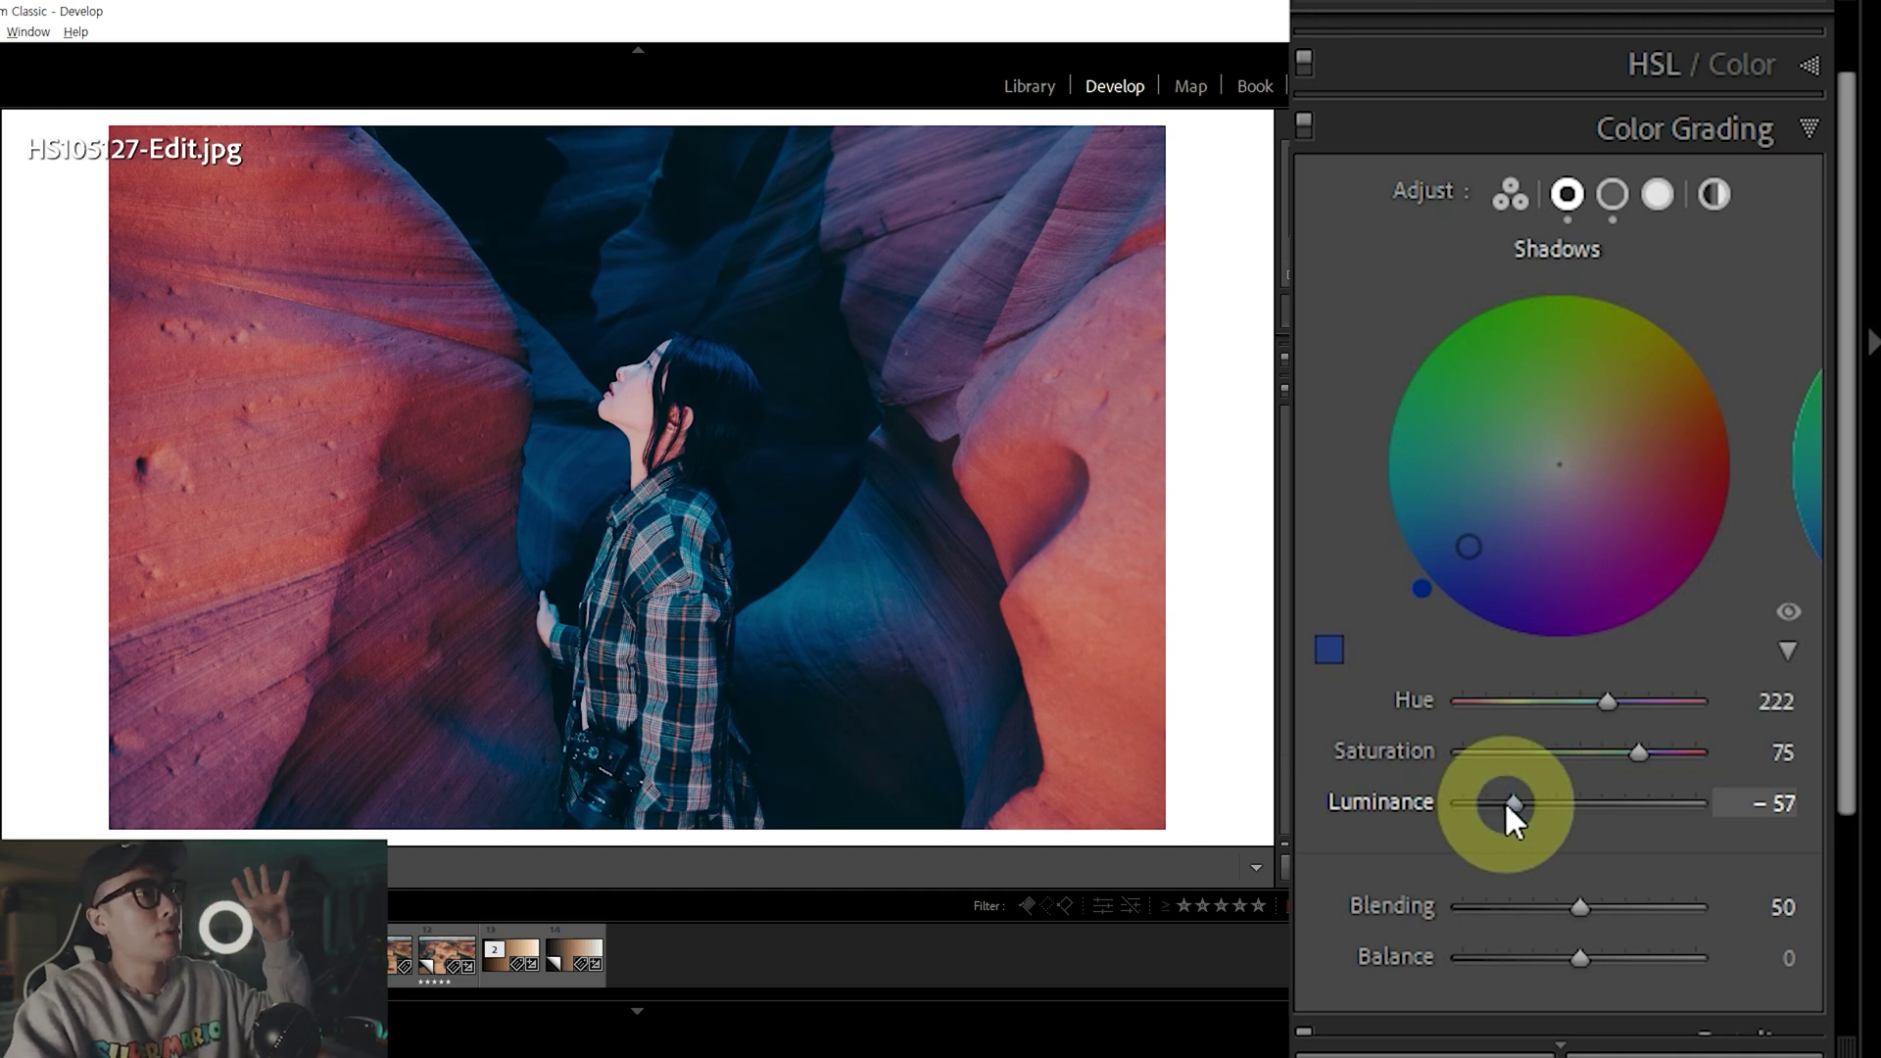
{"action": "left_click", "coordinate": [1505, 805]}
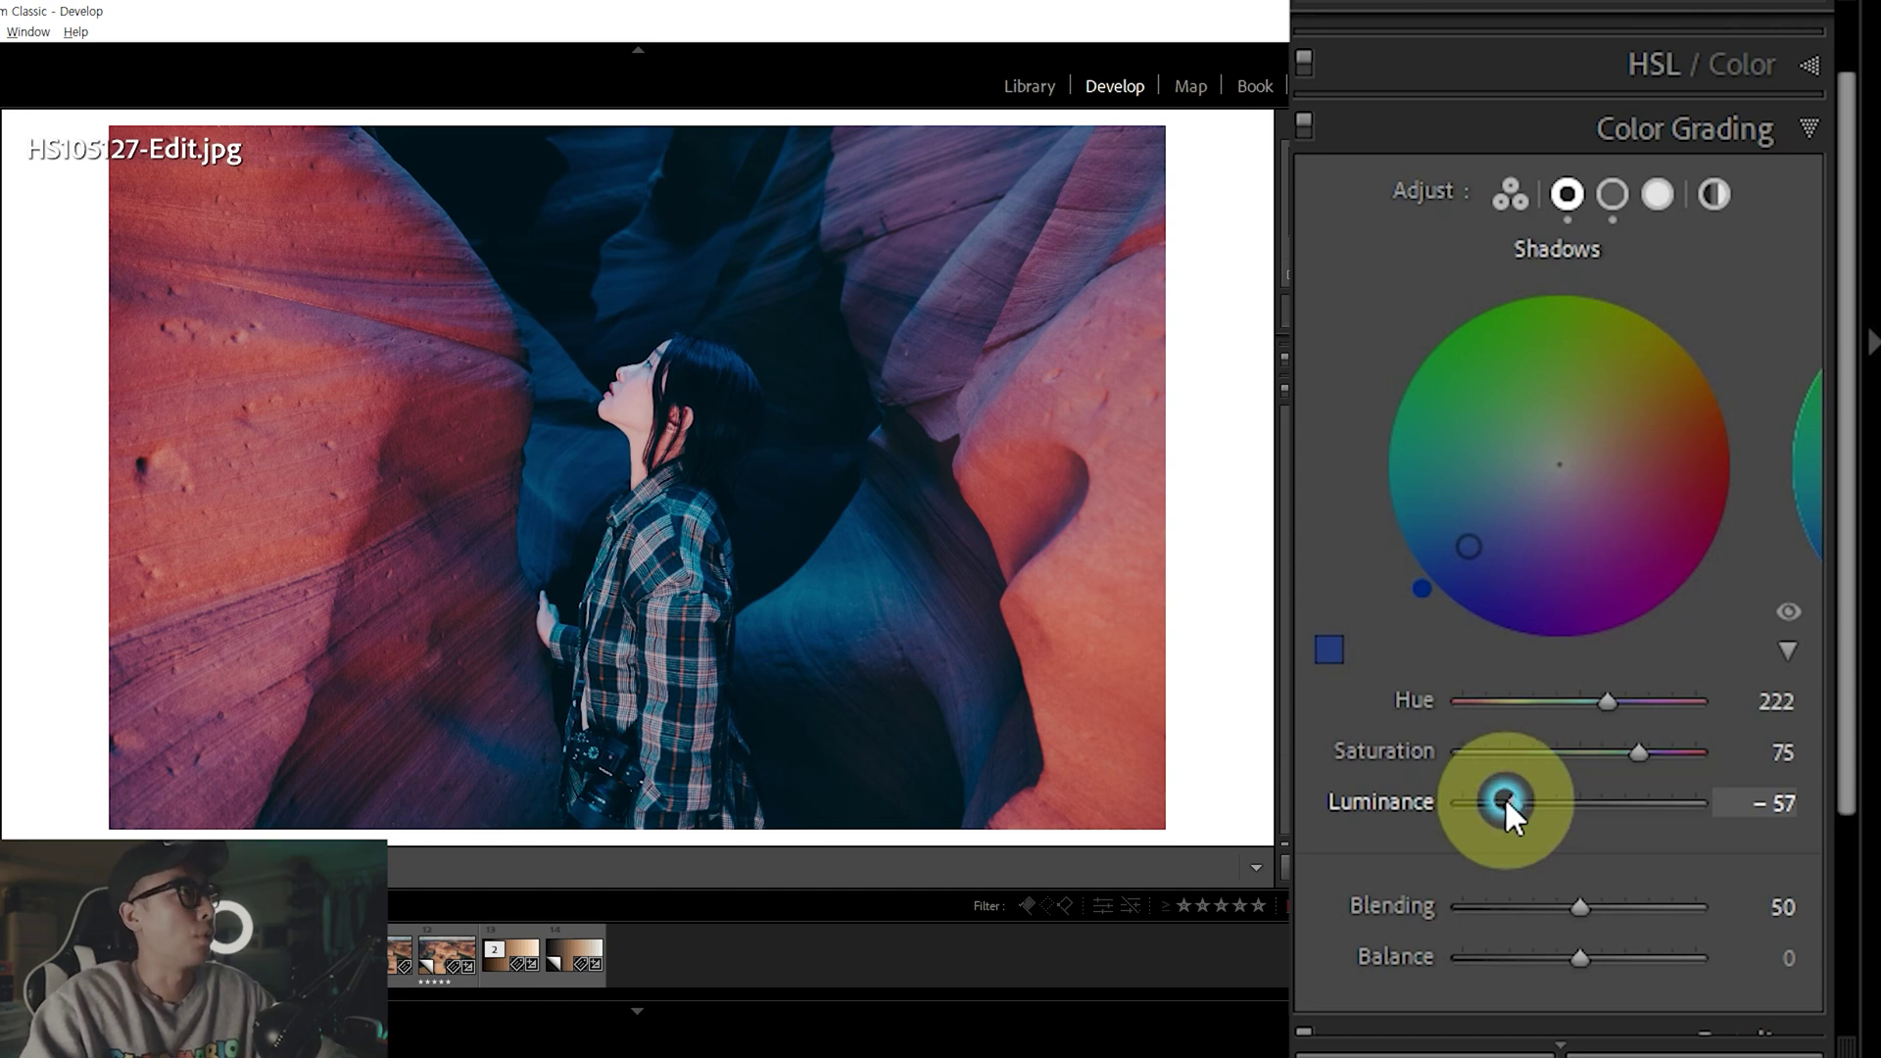
{"action": "left_click_drag", "start_coordinate": [1505, 803], "coordinate": [1516, 806]}
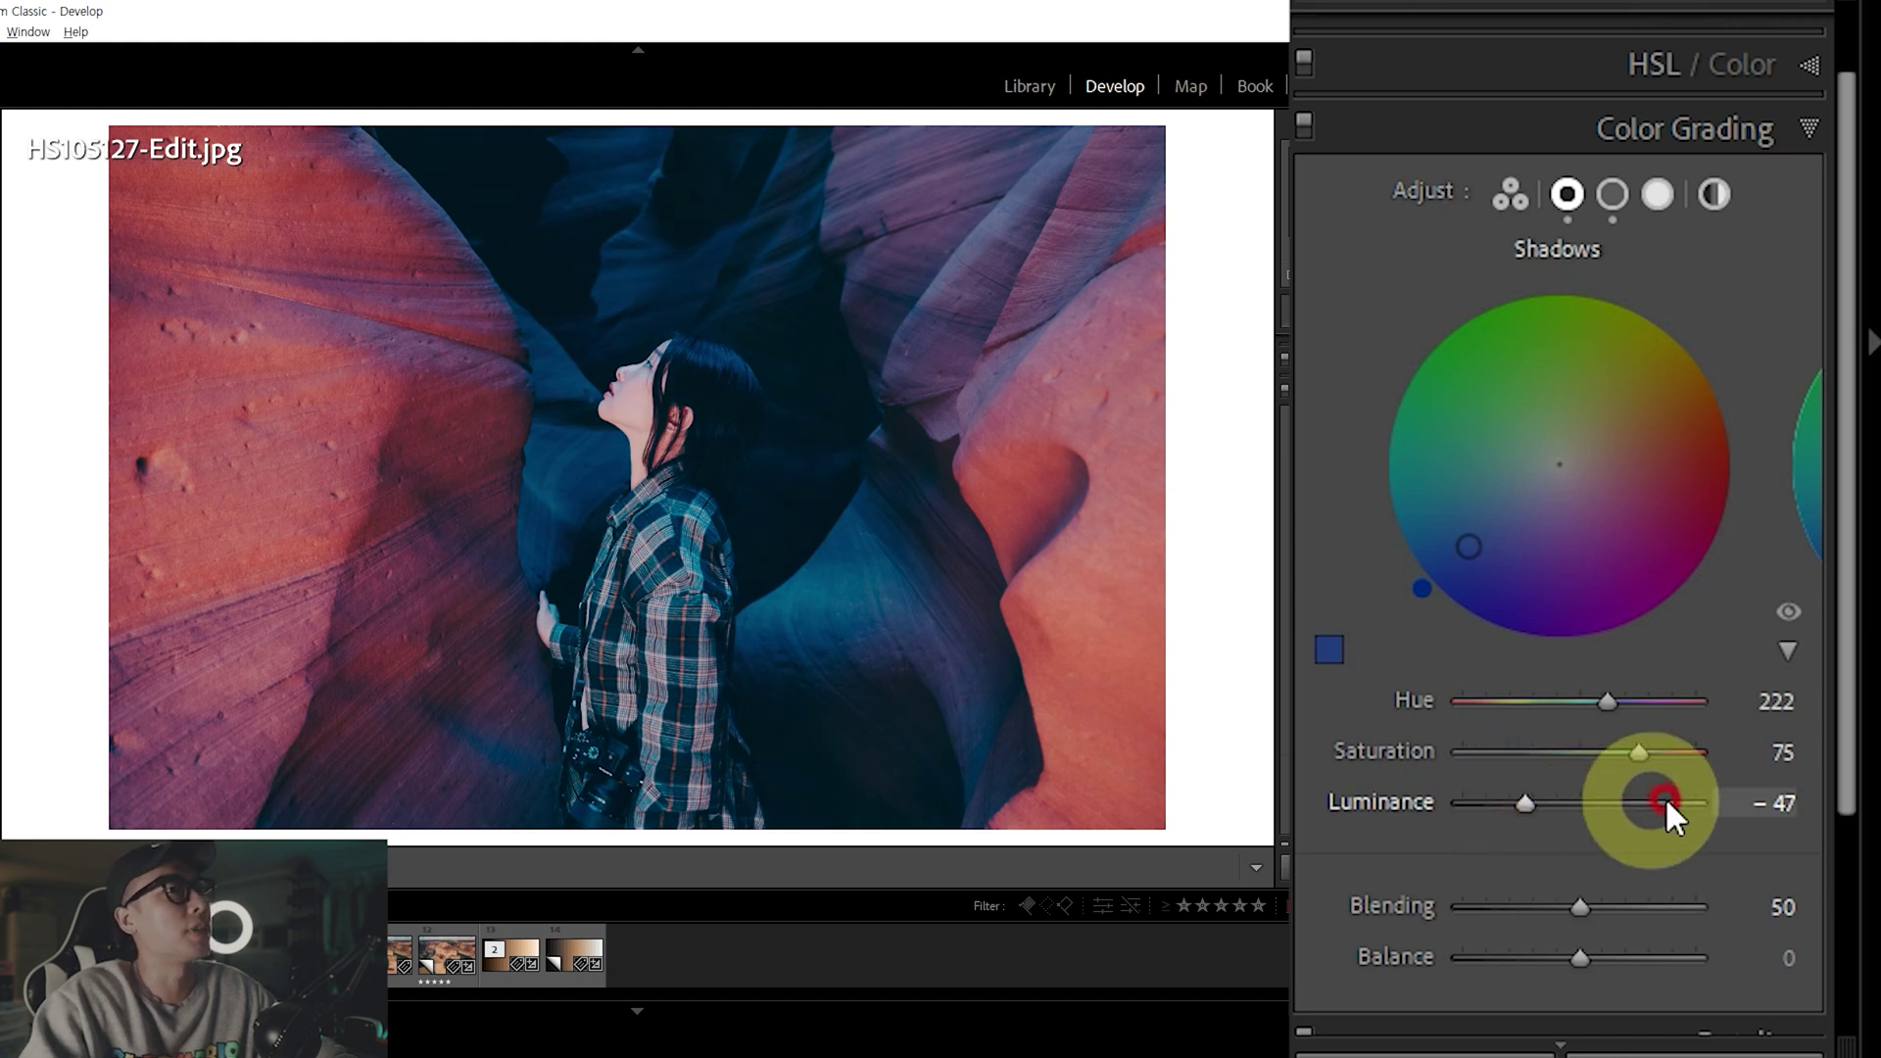
{"action": "left_click", "coordinate": [1655, 199]}
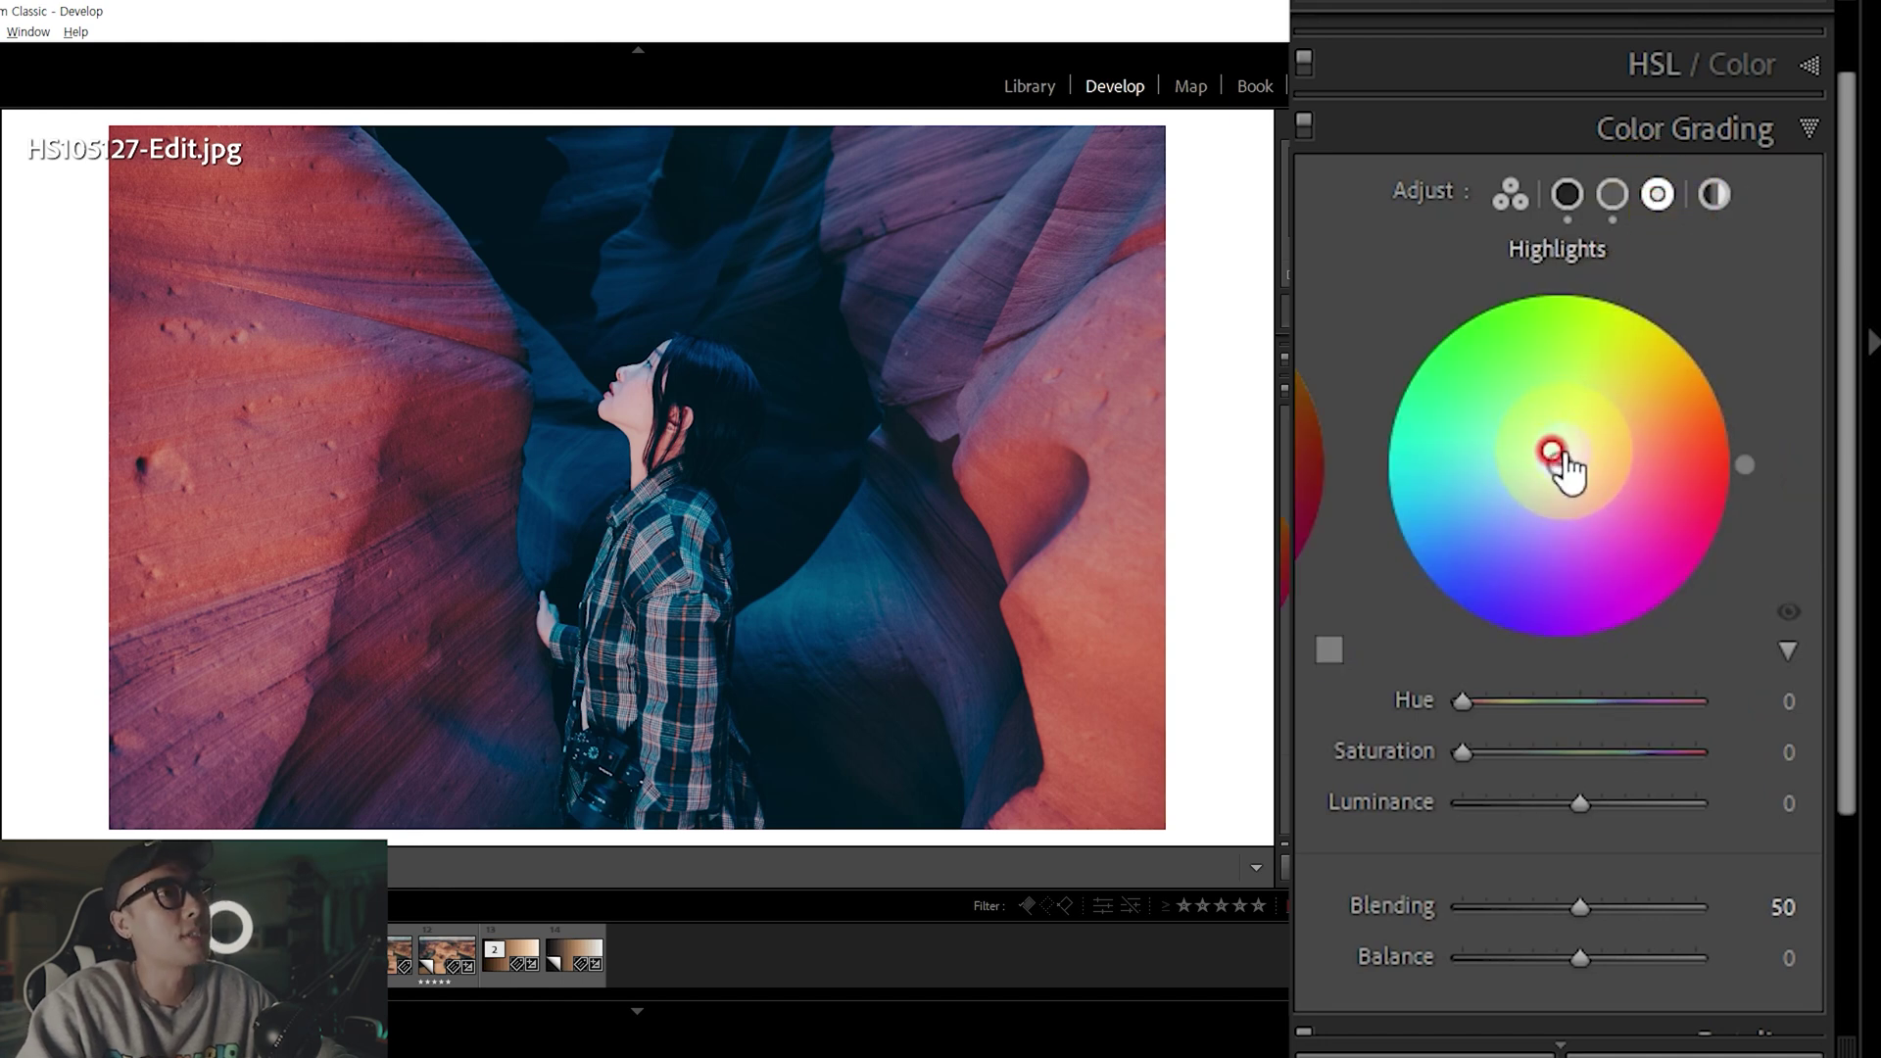
Give the highlights a yellow-orange tint (Hue 39, Saturation 53) and Luminance +90
{"action": "left_click_drag", "start_coordinate": [1576, 245], "coordinate": [1596, 345]}
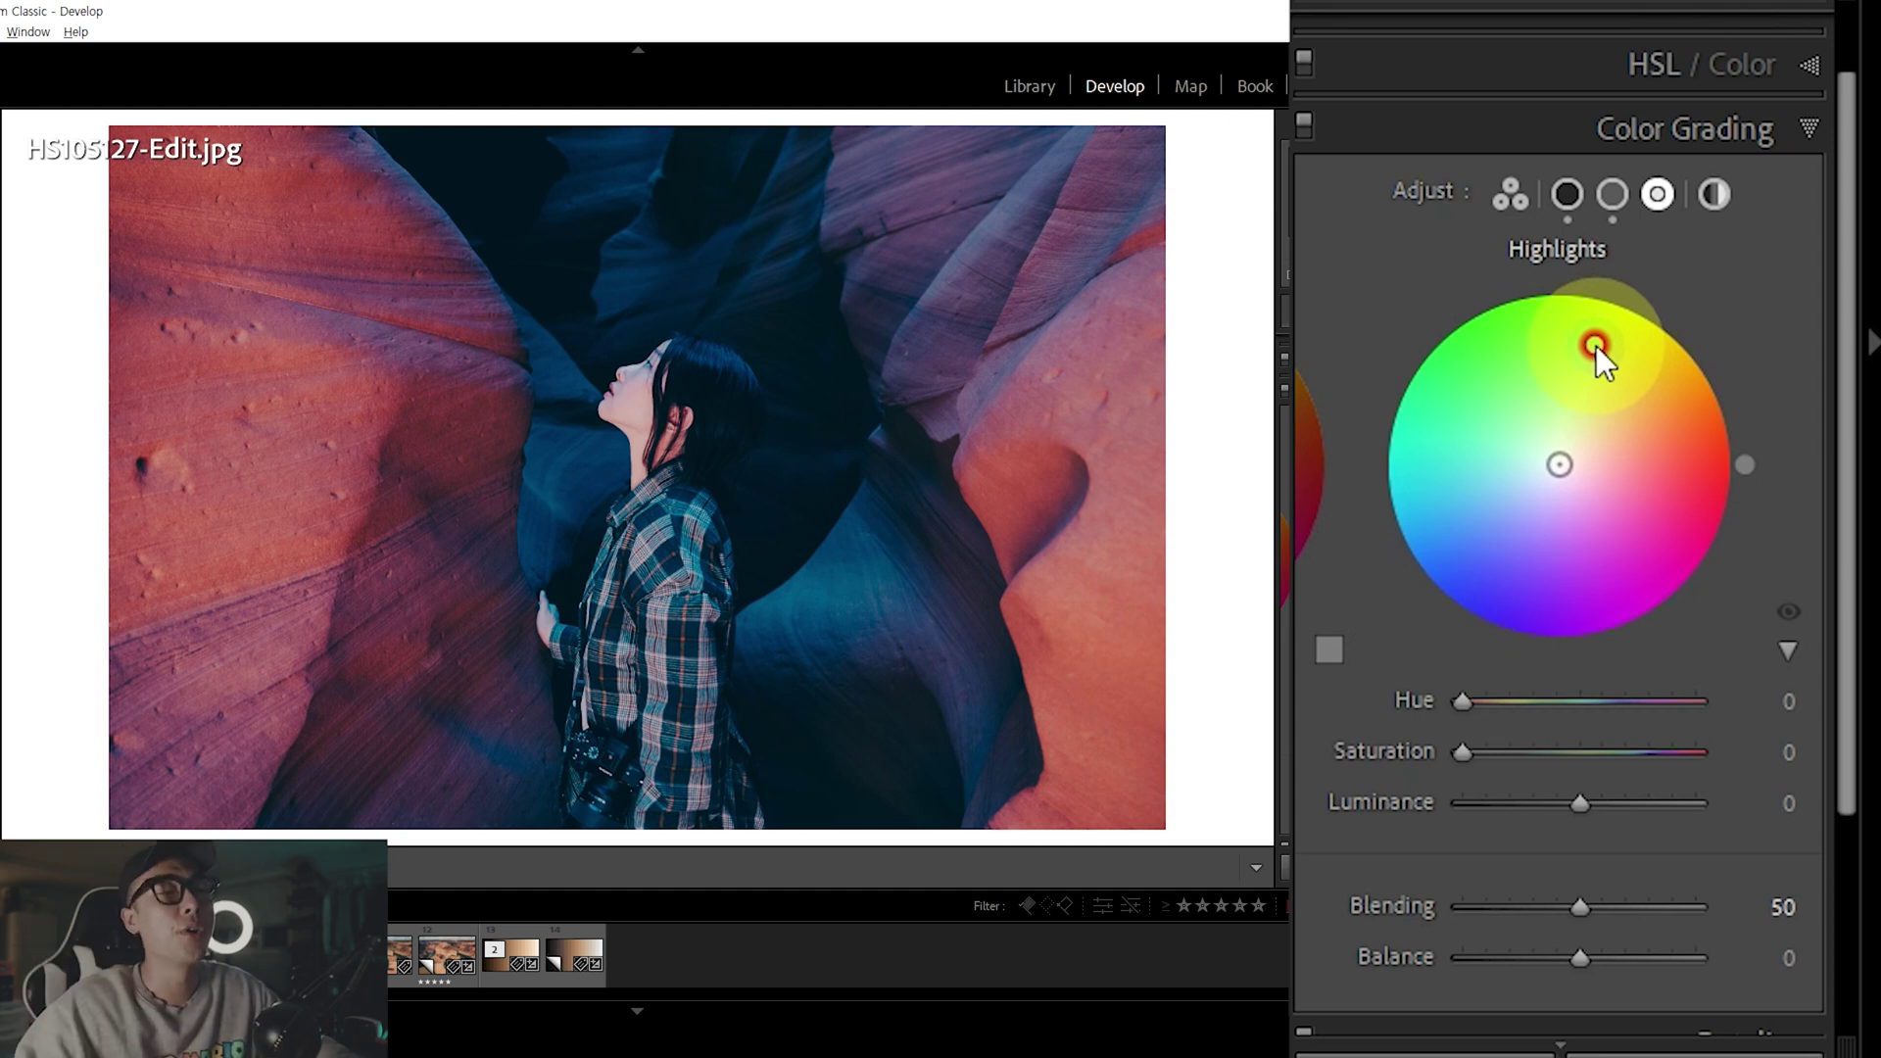
{"action": "mouse_move", "coordinate": [1596, 345]}
{"action": "left_mouse_down"}
{"action": "mouse_move", "coordinate": [1555, 480]}
{"action": "mouse_move", "coordinate": [1578, 451]}
{"action": "left_mouse_up"}
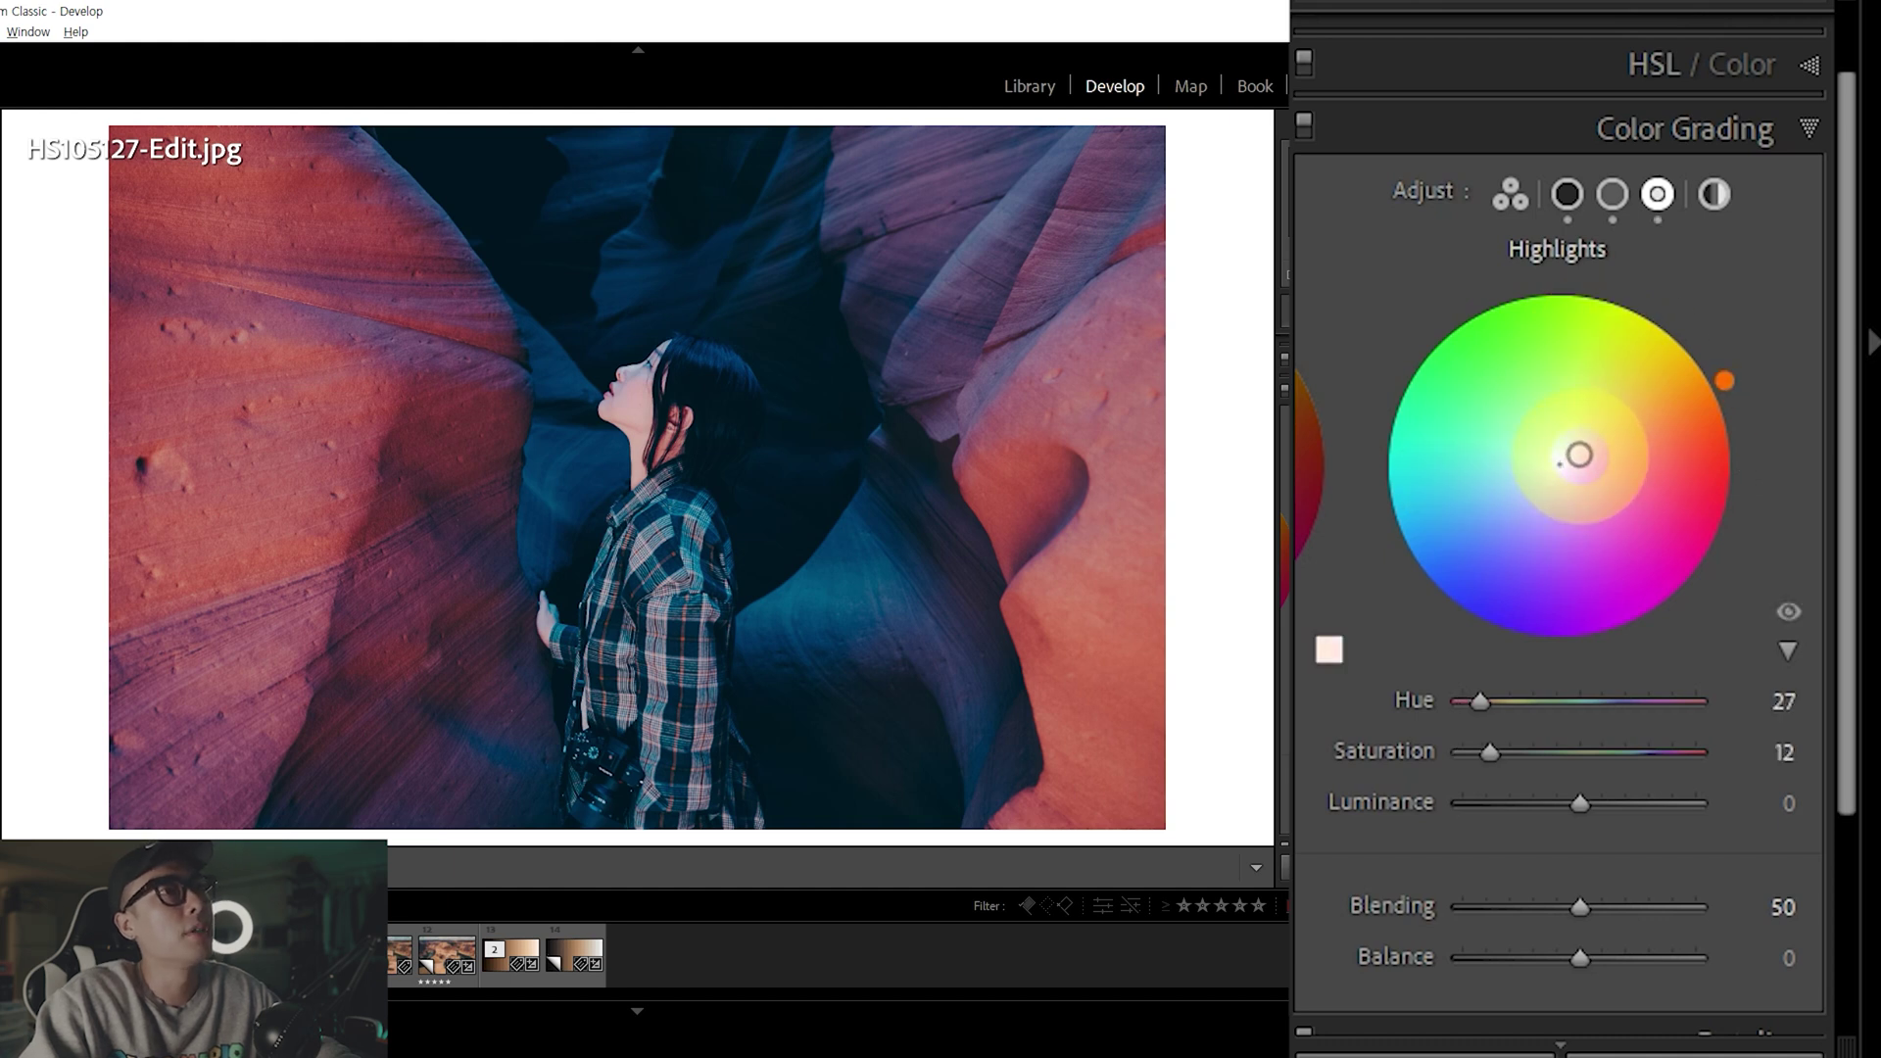
{"action": "left_click_drag", "start_coordinate": [1578, 451], "coordinate": [1614, 421]}
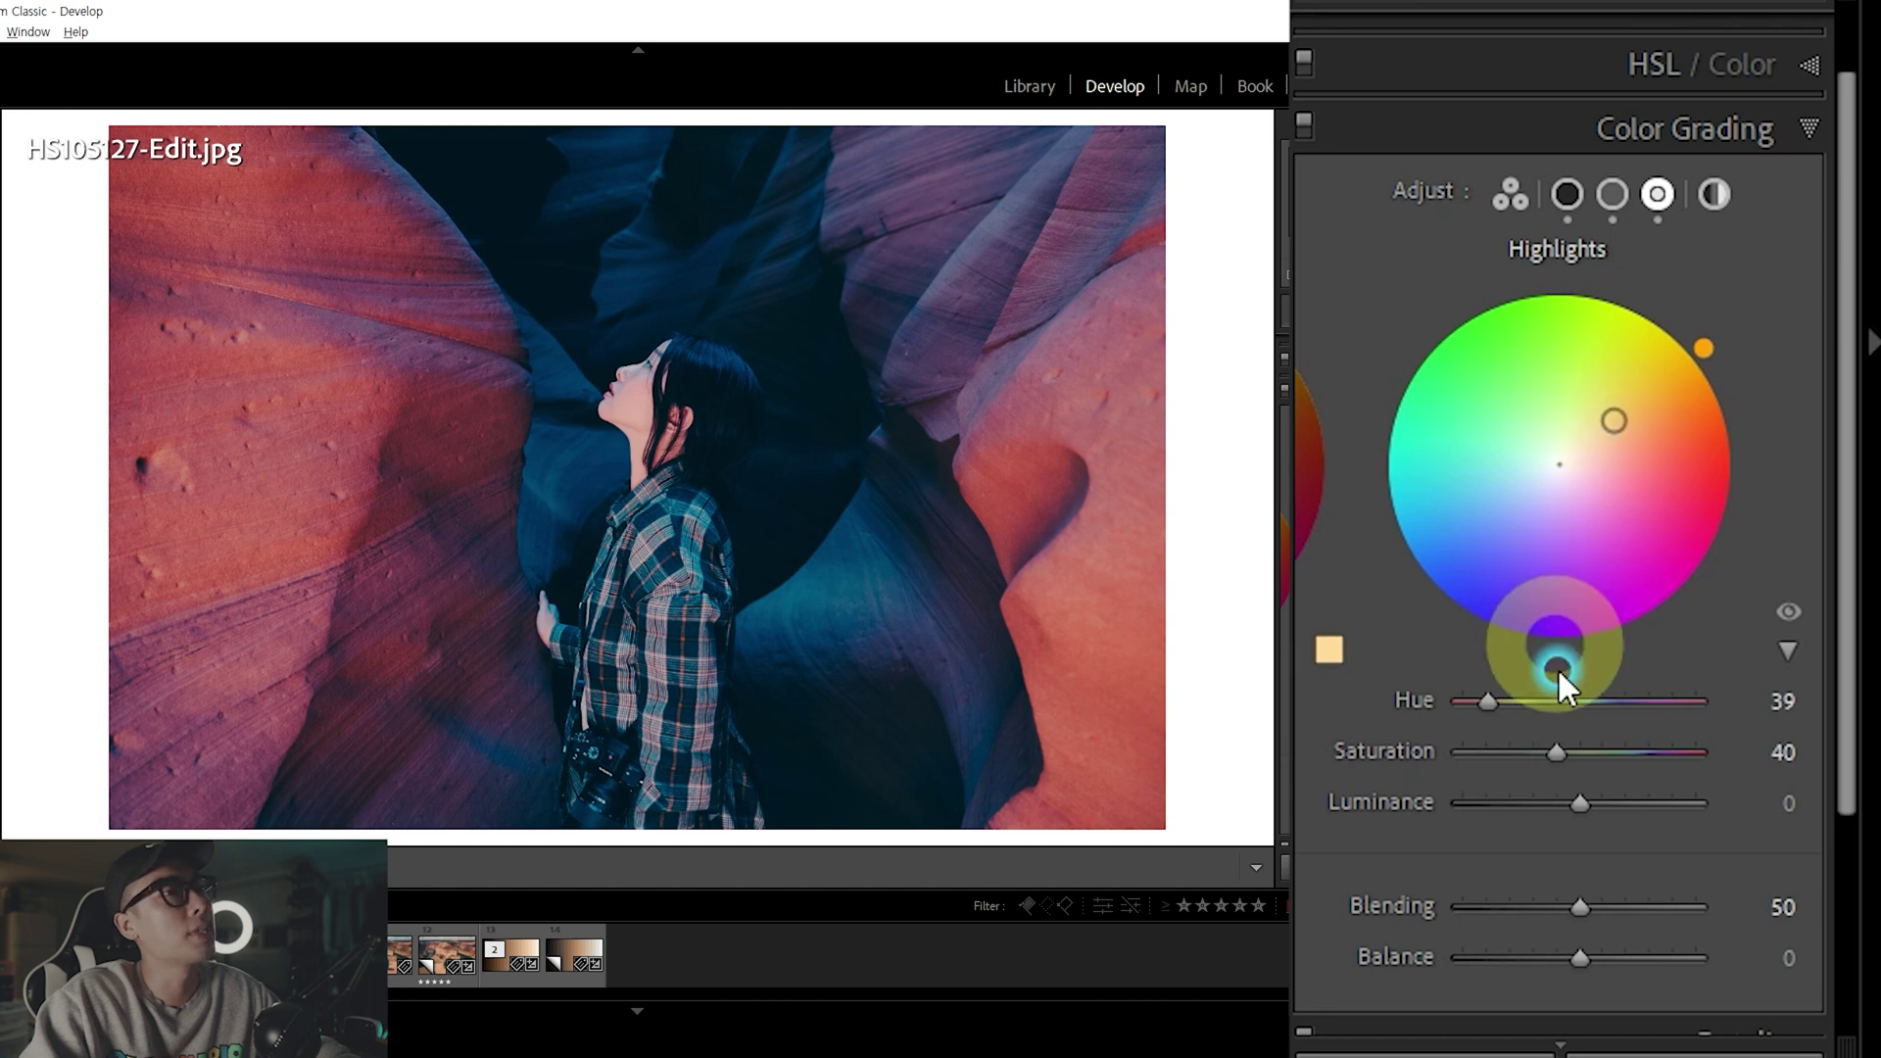
{"action": "mouse_move", "coordinate": [1556, 751]}
{"action": "left_mouse_down"}
{"action": "mouse_move", "coordinate": [1600, 751]}
{"action": "mouse_move", "coordinate": [1530, 751]}
{"action": "mouse_move", "coordinate": [1588, 743]}
{"action": "left_mouse_up"}
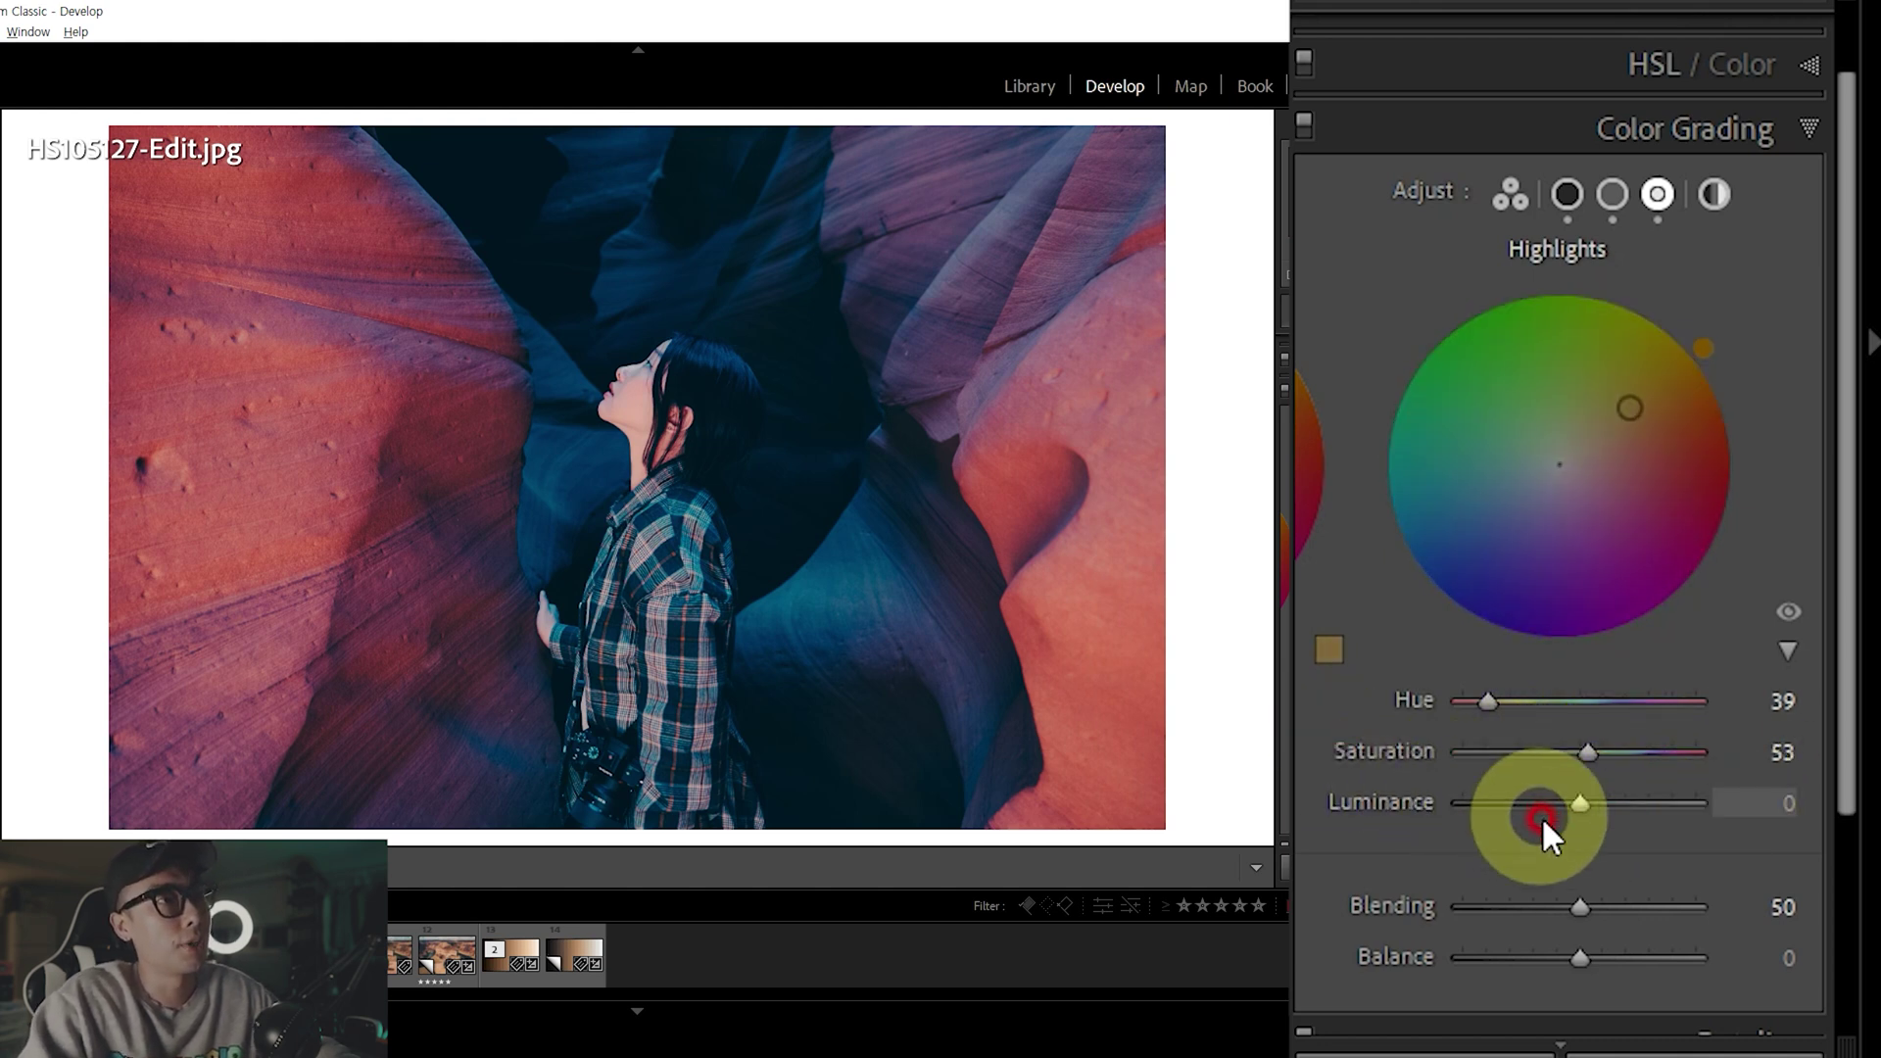
{"action": "mouse_move", "coordinate": [1568, 808]}
{"action": "left_mouse_down"}
{"action": "mouse_move", "coordinate": [1506, 803]}
{"action": "mouse_move", "coordinate": [1673, 804]}
{"action": "left_mouse_up"}
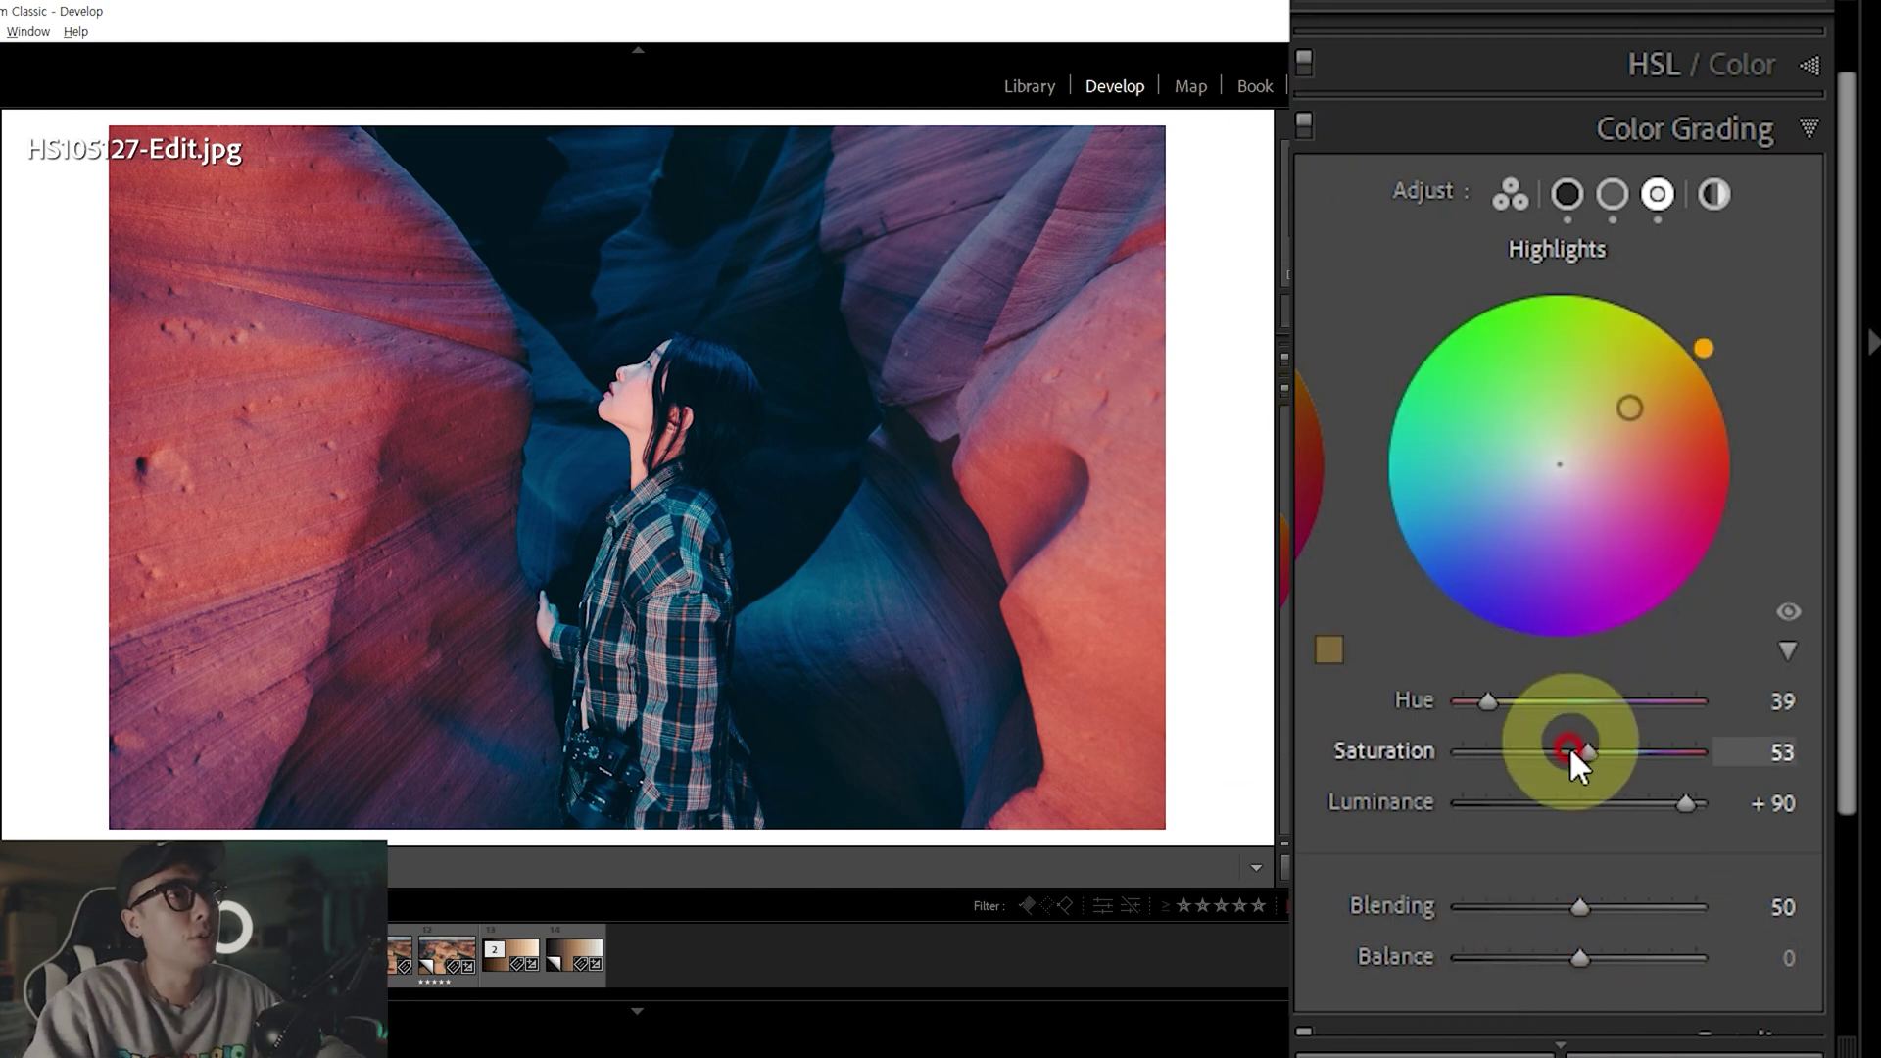
Set Blending to 88 and Balance to +33, and add a warm Global tint (Hue 14, Saturation 32)
{"action": "left_click", "coordinate": [1653, 950]}
{"action": "left_click", "coordinate": [1577, 907]}
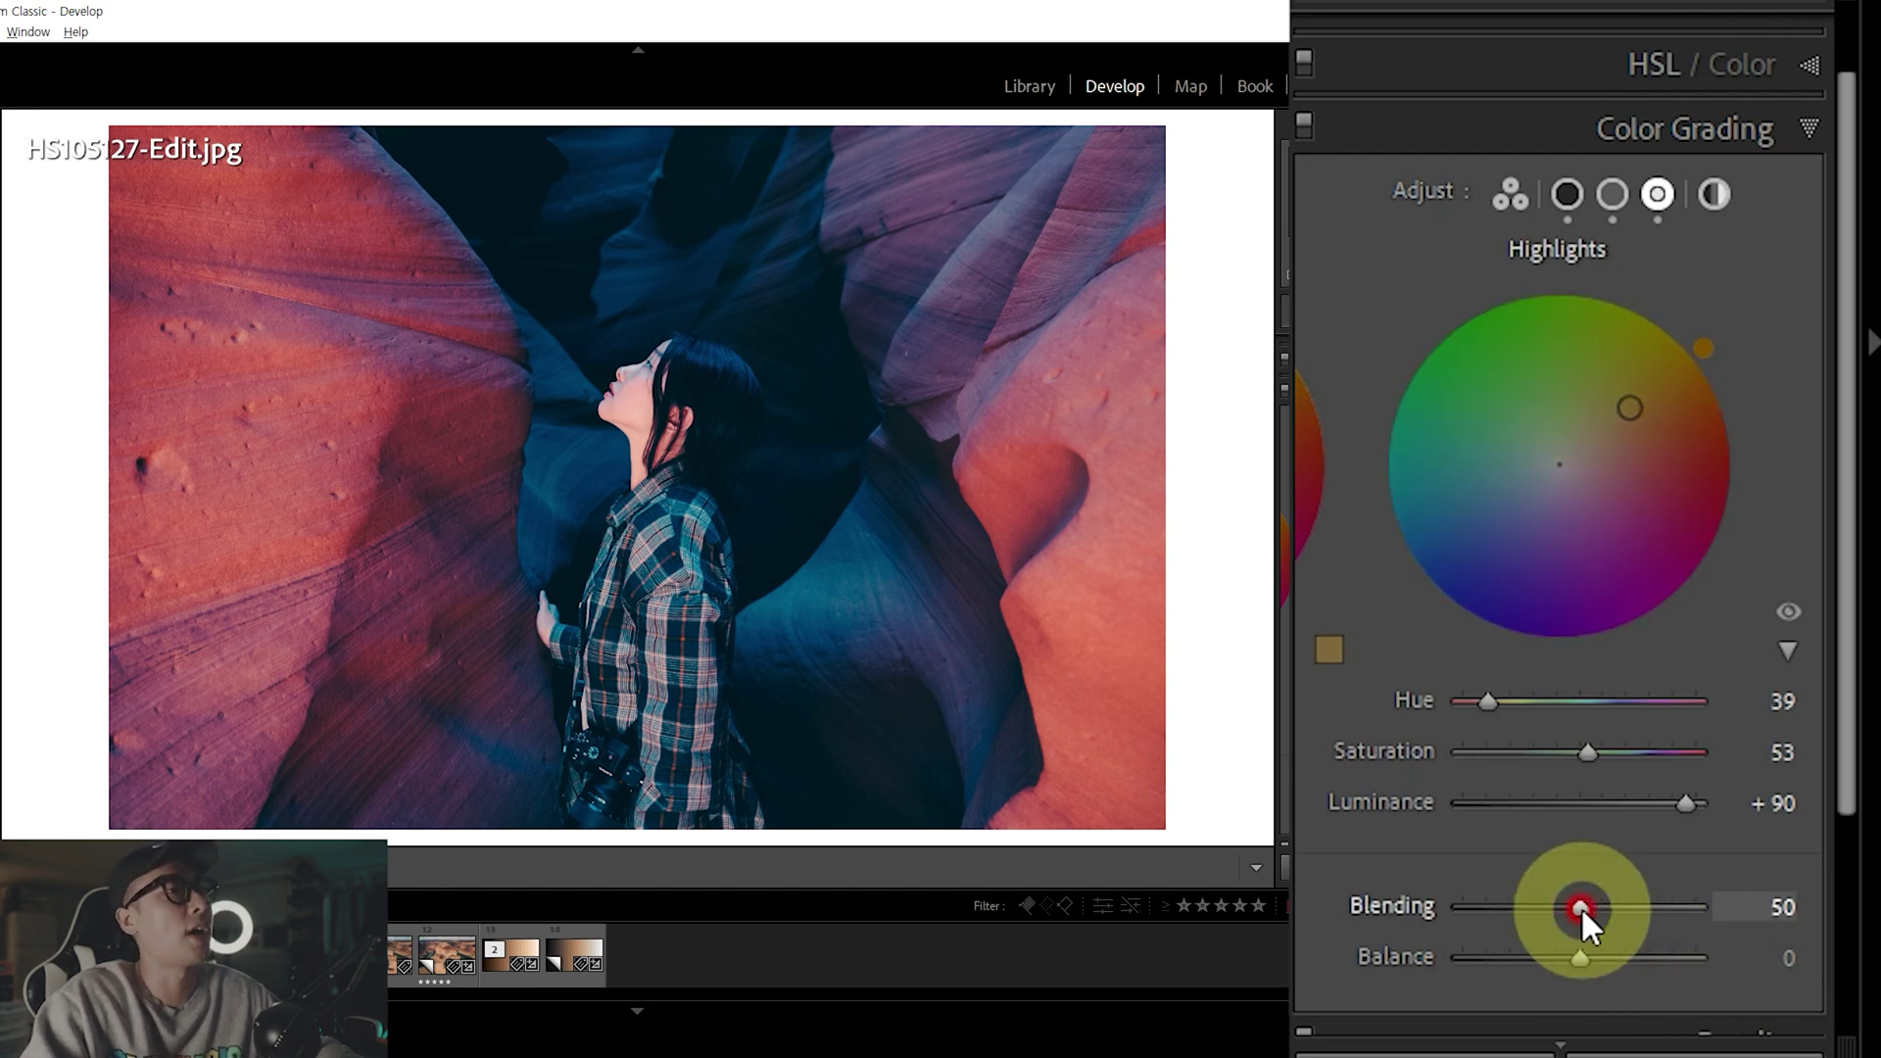
{"action": "mouse_move", "coordinate": [1579, 907]}
{"action": "left_mouse_down"}
{"action": "mouse_move", "coordinate": [1513, 918]}
{"action": "mouse_move", "coordinate": [1672, 911]}
{"action": "left_mouse_up"}
{"action": "left_click", "coordinate": [1577, 957]}
{"action": "mouse_move", "coordinate": [1577, 954]}
{"action": "left_mouse_down"}
{"action": "mouse_move", "coordinate": [1497, 954]}
{"action": "mouse_move", "coordinate": [1616, 954]}
{"action": "left_mouse_up"}
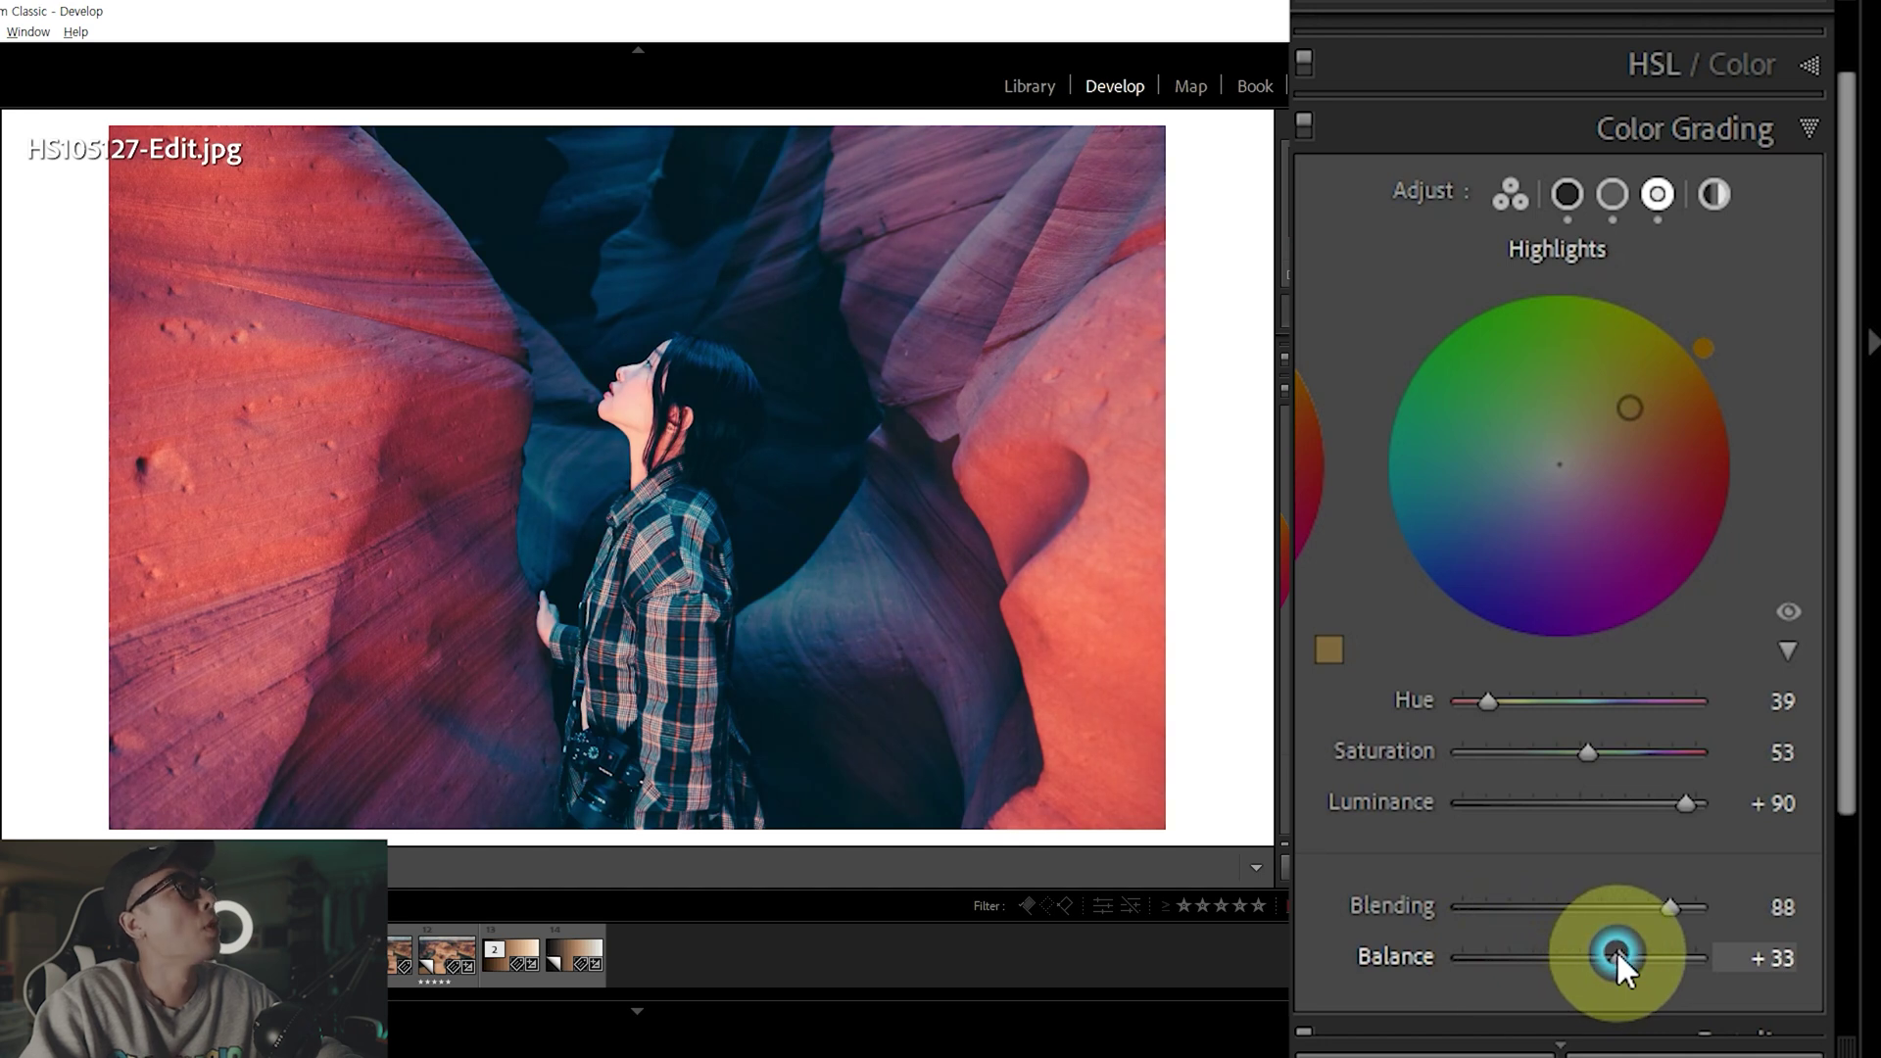
{"action": "mouse_move", "coordinate": [1616, 955]}
{"action": "left_mouse_down"}
{"action": "mouse_move", "coordinate": [1601, 954]}
{"action": "mouse_move", "coordinate": [1618, 953]}
{"action": "left_mouse_up"}
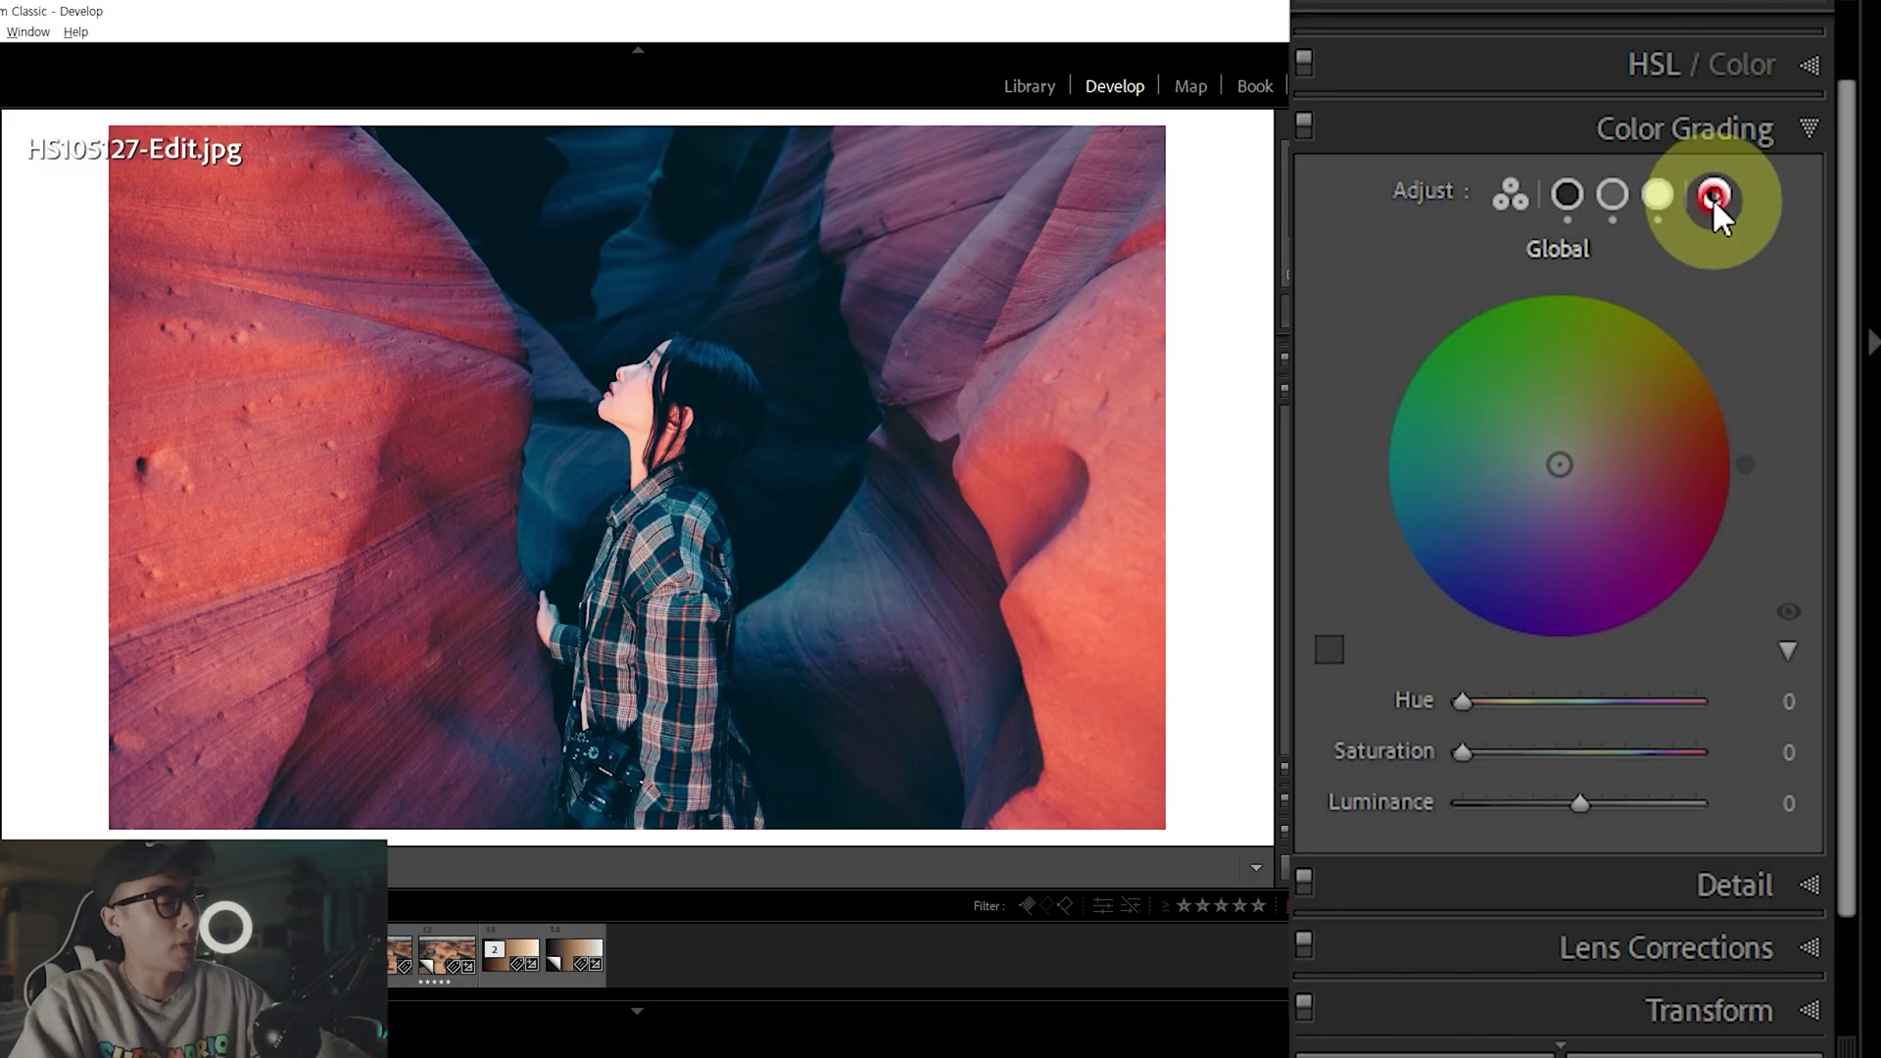
{"action": "left_click", "coordinate": [1642, 522]}
Weaken the orange Global tint, try a darker red, and toggle it on and off to compare
{"action": "mouse_move", "coordinate": [1642, 521]}
{"action": "left_mouse_down"}
{"action": "mouse_move", "coordinate": [1559, 464]}
{"action": "mouse_move", "coordinate": [1602, 431]}
{"action": "mouse_move", "coordinate": [1516, 407]}
{"action": "mouse_move", "coordinate": [1561, 373]}
{"action": "mouse_move", "coordinate": [1524, 374]}
{"action": "mouse_move", "coordinate": [1477, 508]}
{"action": "mouse_move", "coordinate": [1532, 548]}
{"action": "mouse_move", "coordinate": [1633, 537]}
{"action": "mouse_move", "coordinate": [1700, 437]}
{"action": "mouse_move", "coordinate": [1692, 407]}
{"action": "mouse_move", "coordinate": [1610, 388]}
{"action": "mouse_move", "coordinate": [1615, 475]}
{"action": "mouse_move", "coordinate": [1608, 428]}
{"action": "mouse_move", "coordinate": [1614, 451]}
{"action": "left_mouse_up"}
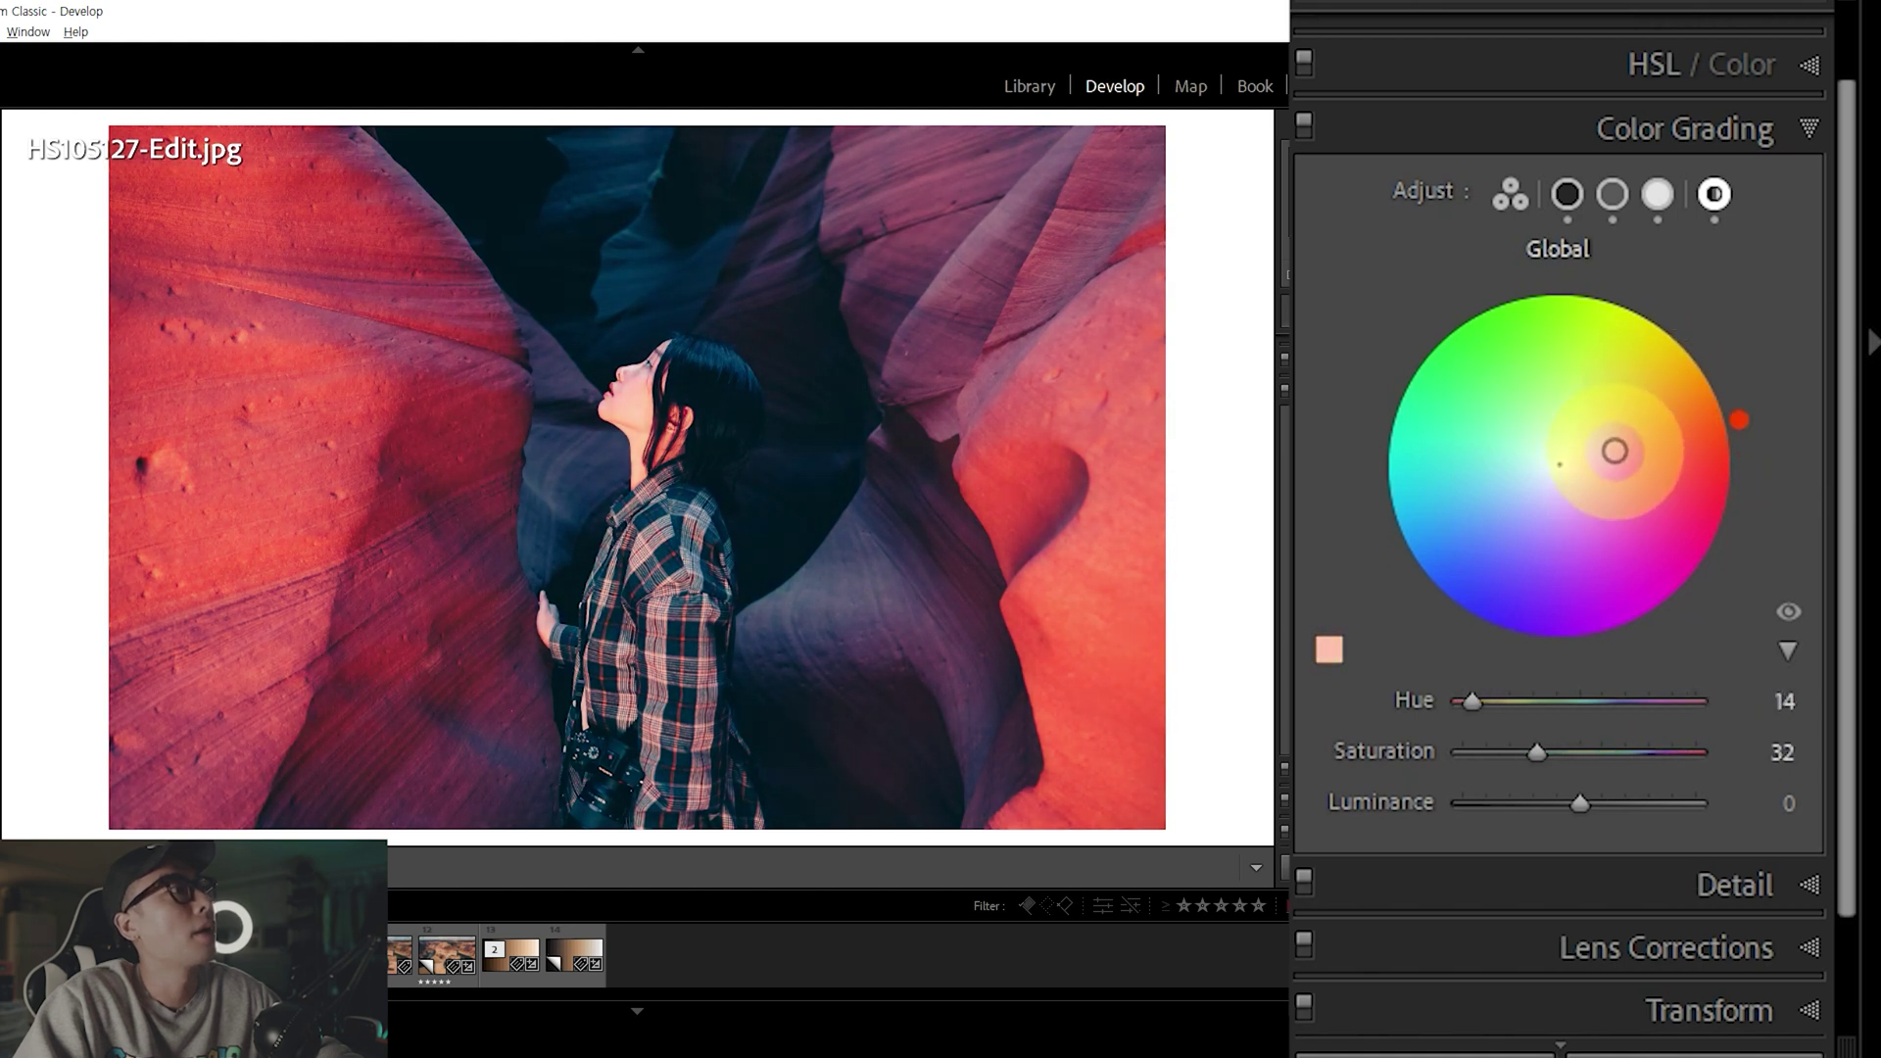
{"action": "key", "text": "backslash"}
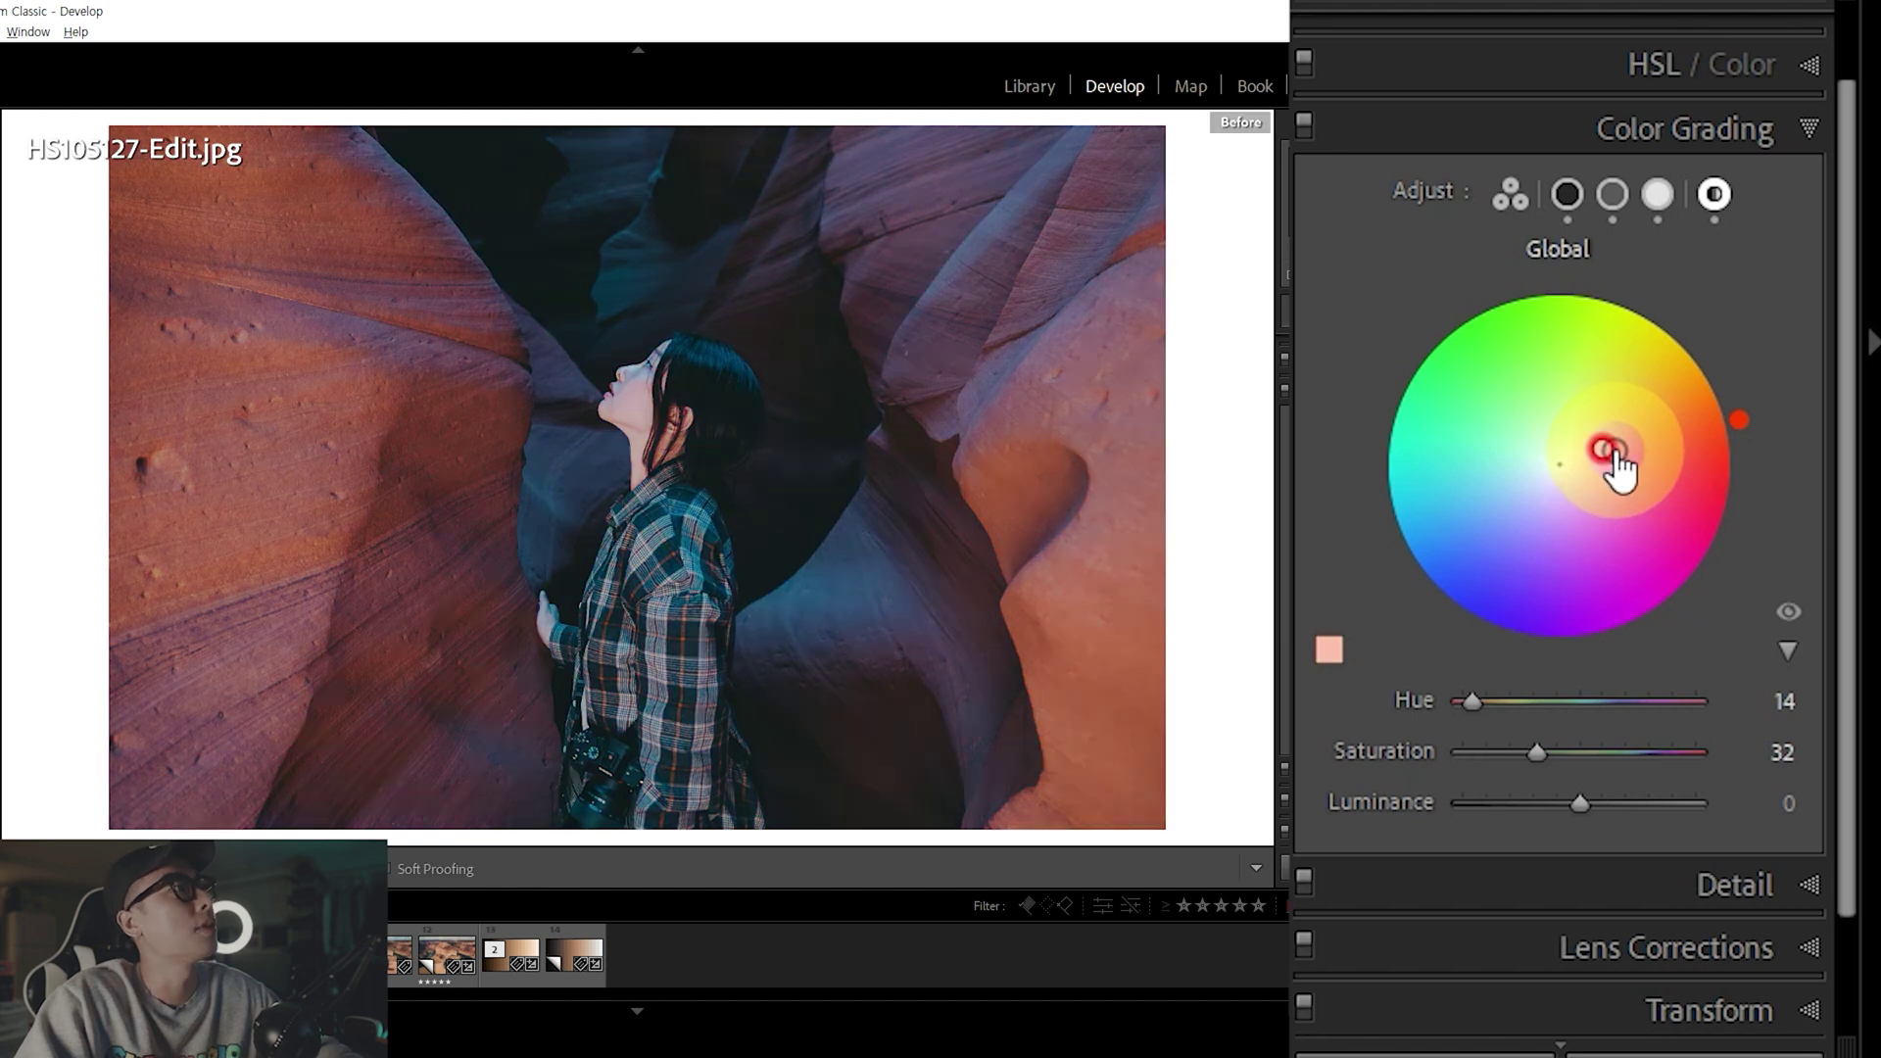
{"action": "key", "text": "backslash"}
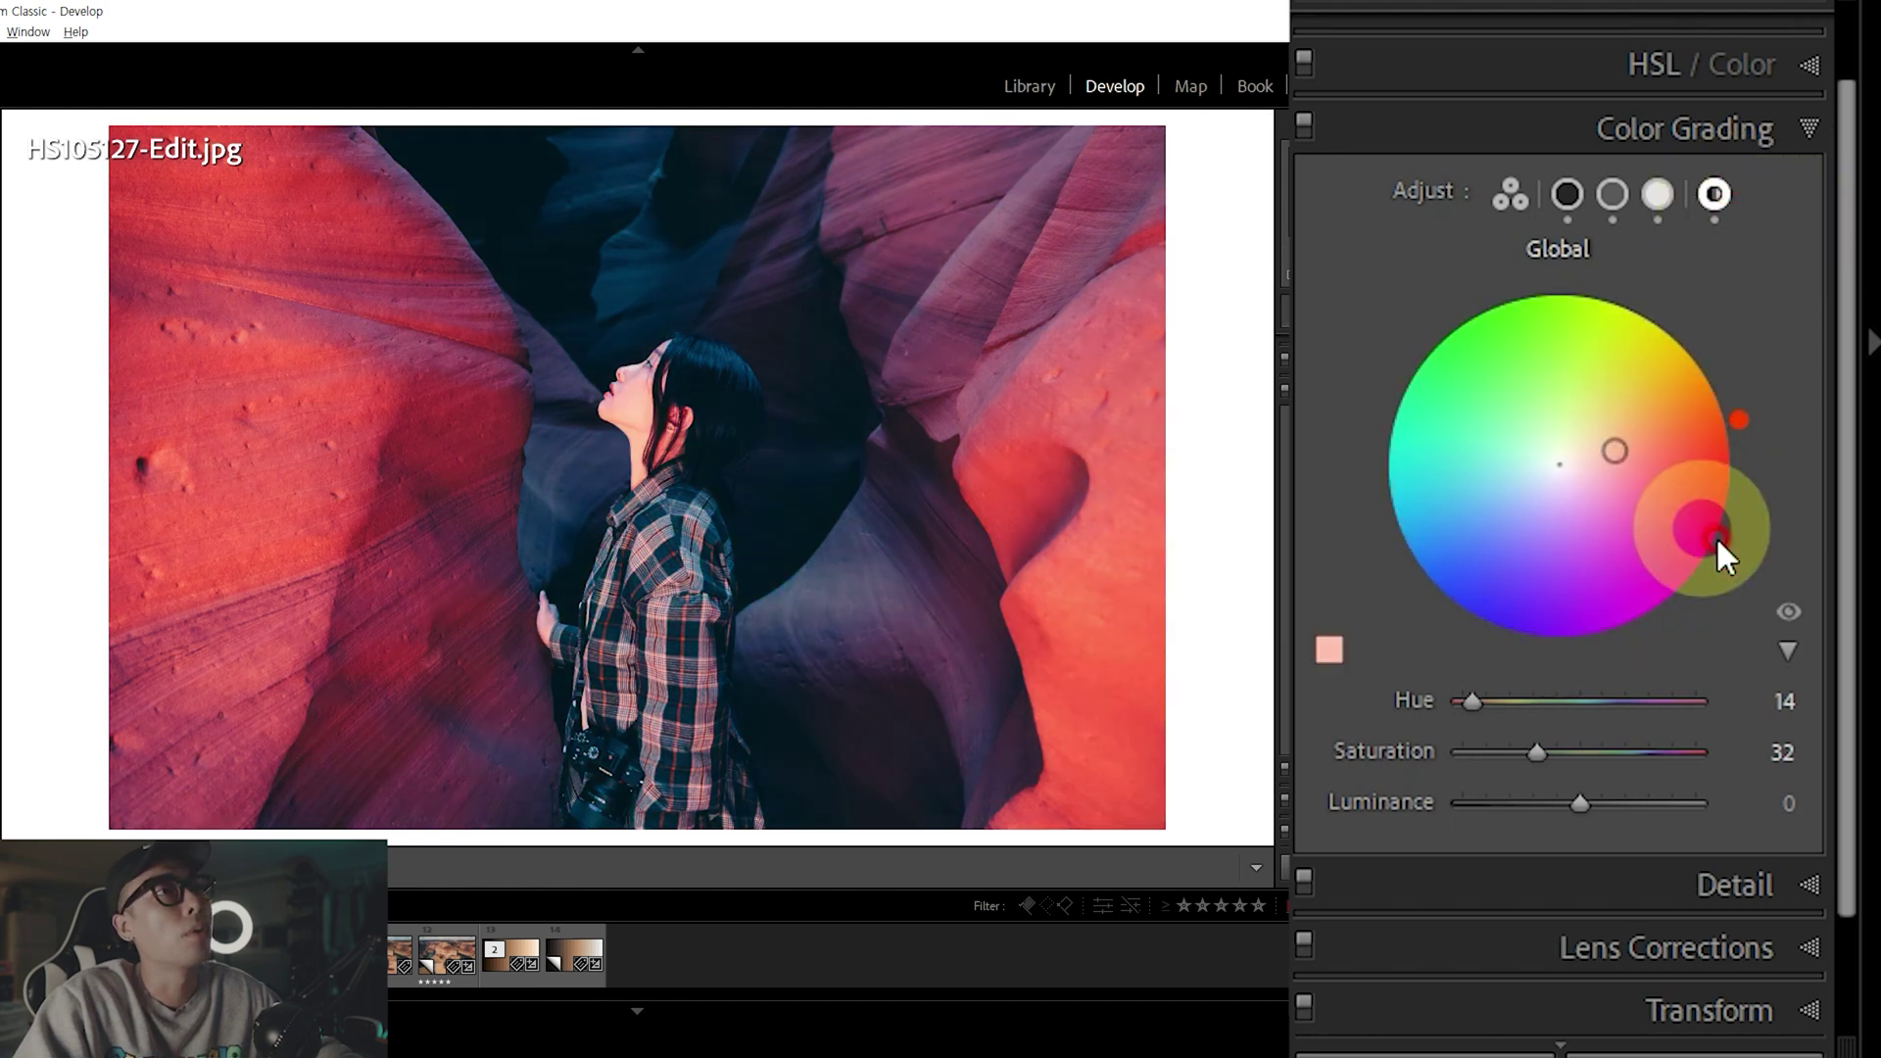
{"action": "left_click", "coordinate": [1788, 612]}
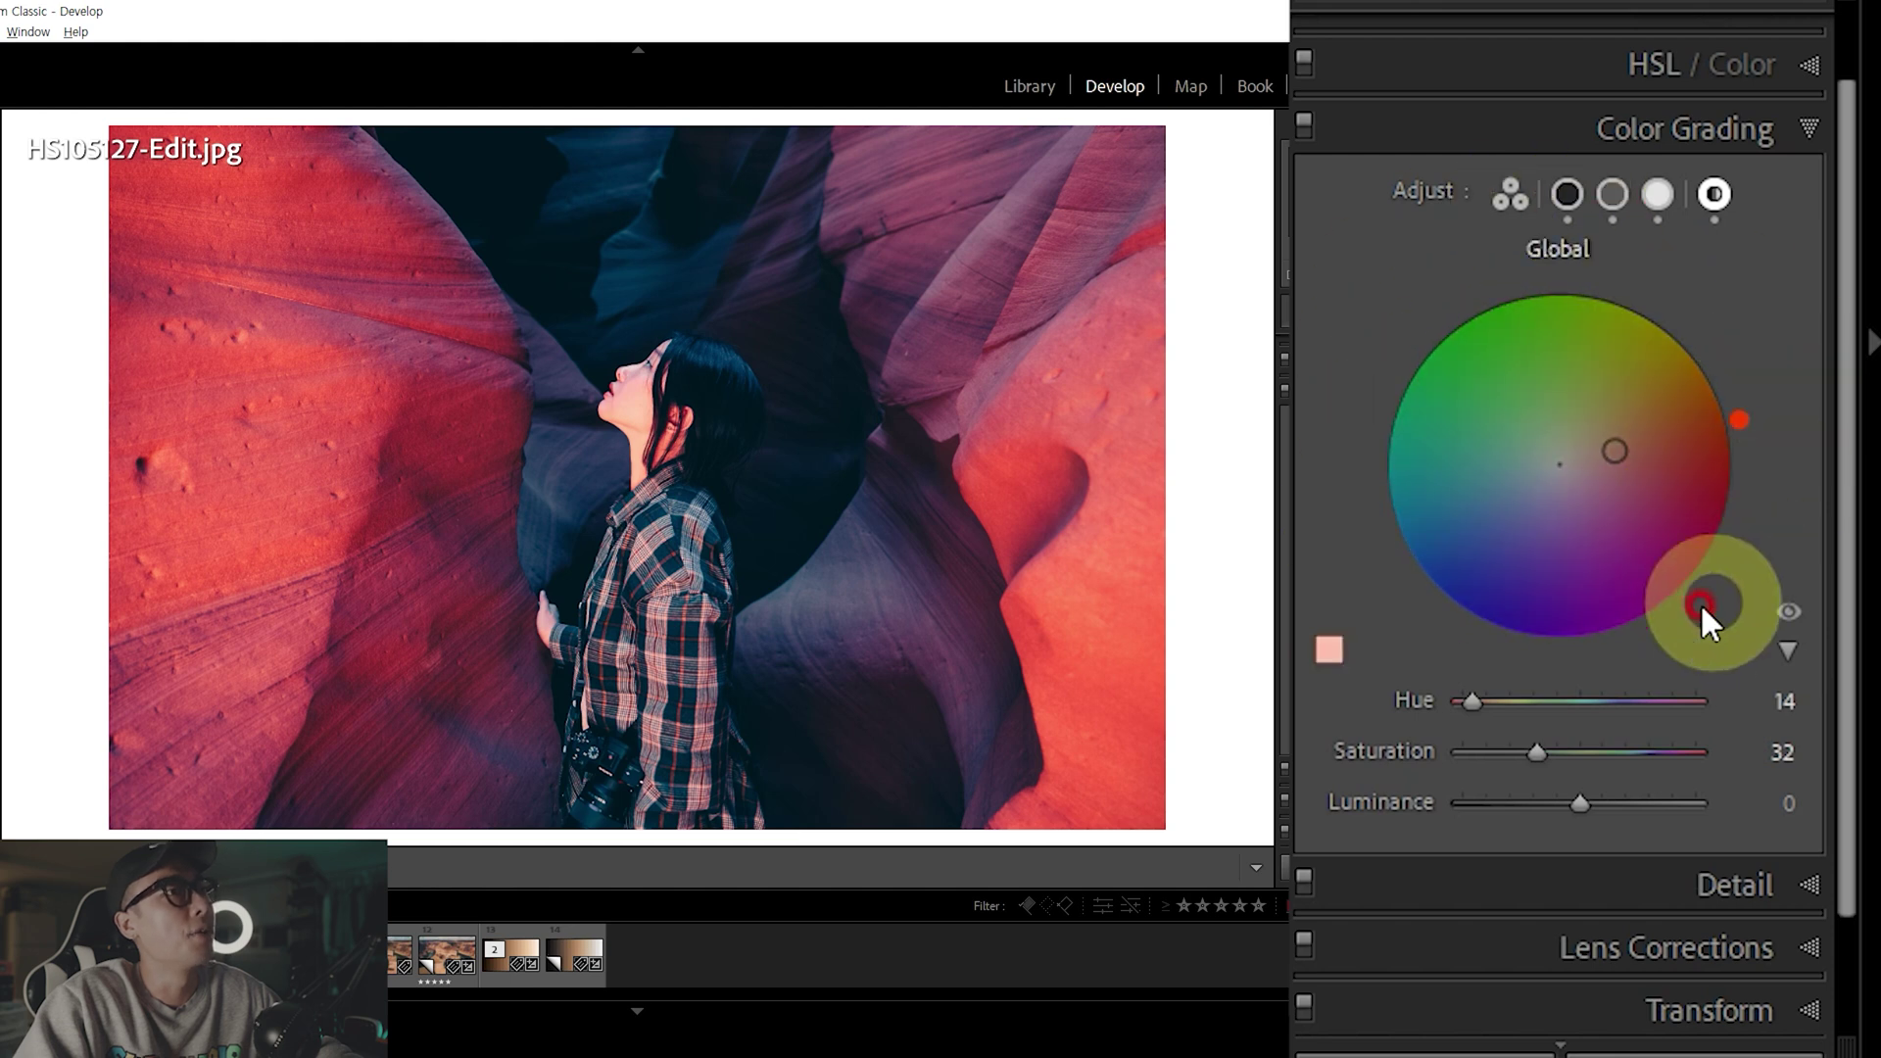
{"action": "mouse_move", "coordinate": [1460, 286]}
{"action": "left_mouse_down"}
{"action": "mouse_move", "coordinate": [1768, 568]}
{"action": "mouse_move", "coordinate": [1592, 645]}
{"action": "mouse_move", "coordinate": [1455, 421]}
{"action": "mouse_move", "coordinate": [1777, 415]}
{"action": "mouse_move", "coordinate": [1789, 609]}
{"action": "left_mouse_up"}
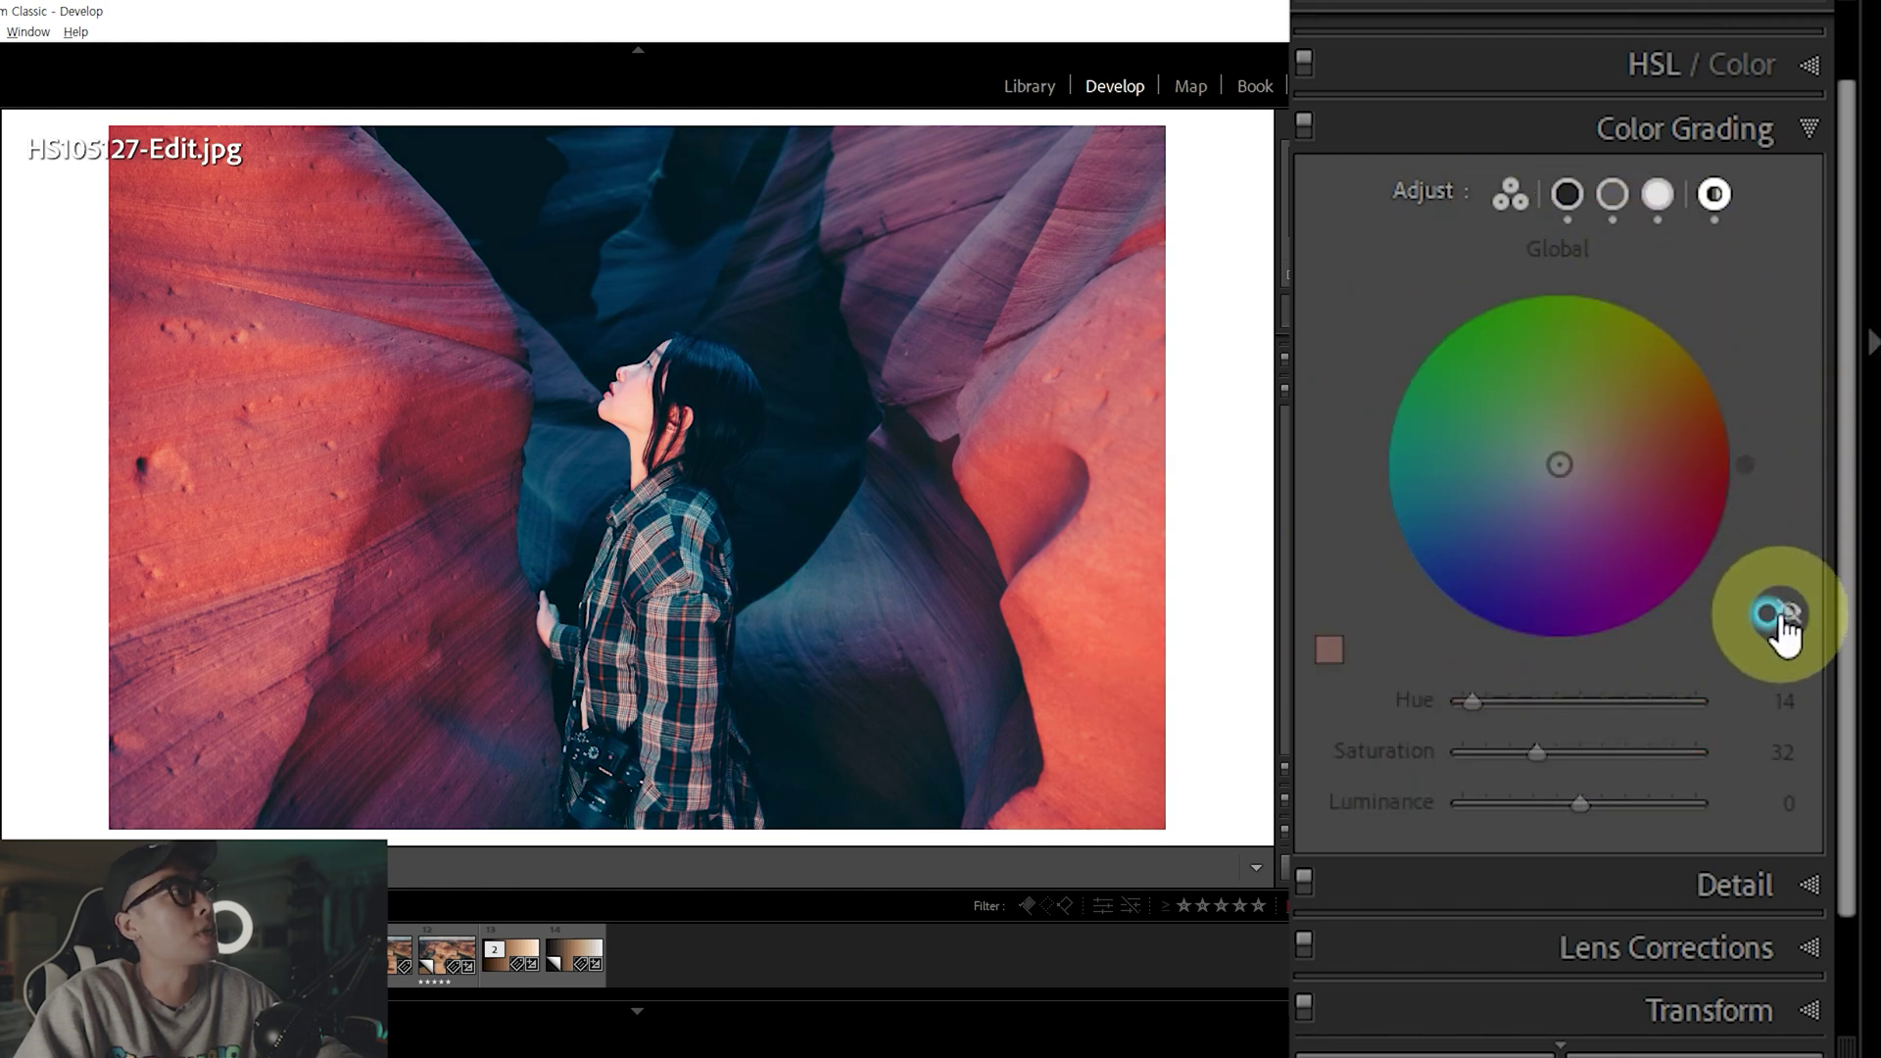
{"action": "left_click", "coordinate": [1777, 615]}
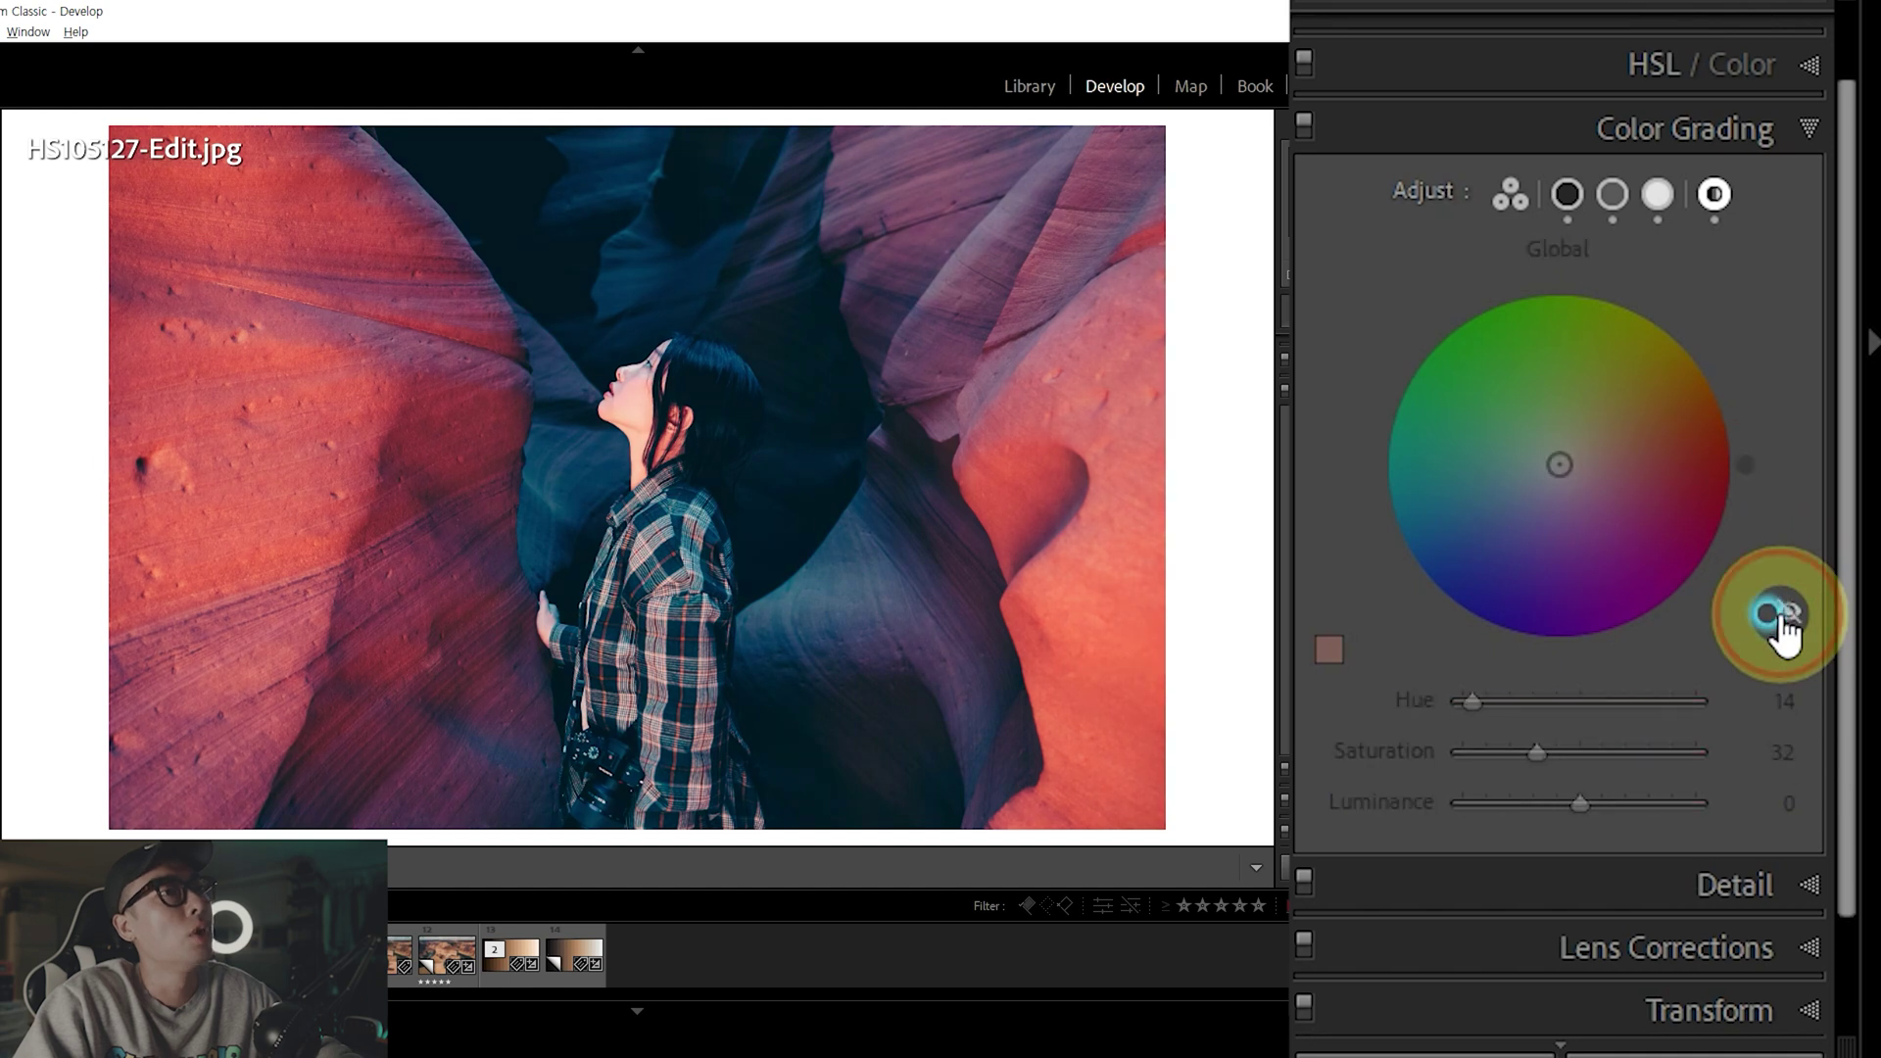
{"action": "left_click", "coordinate": [1780, 615]}
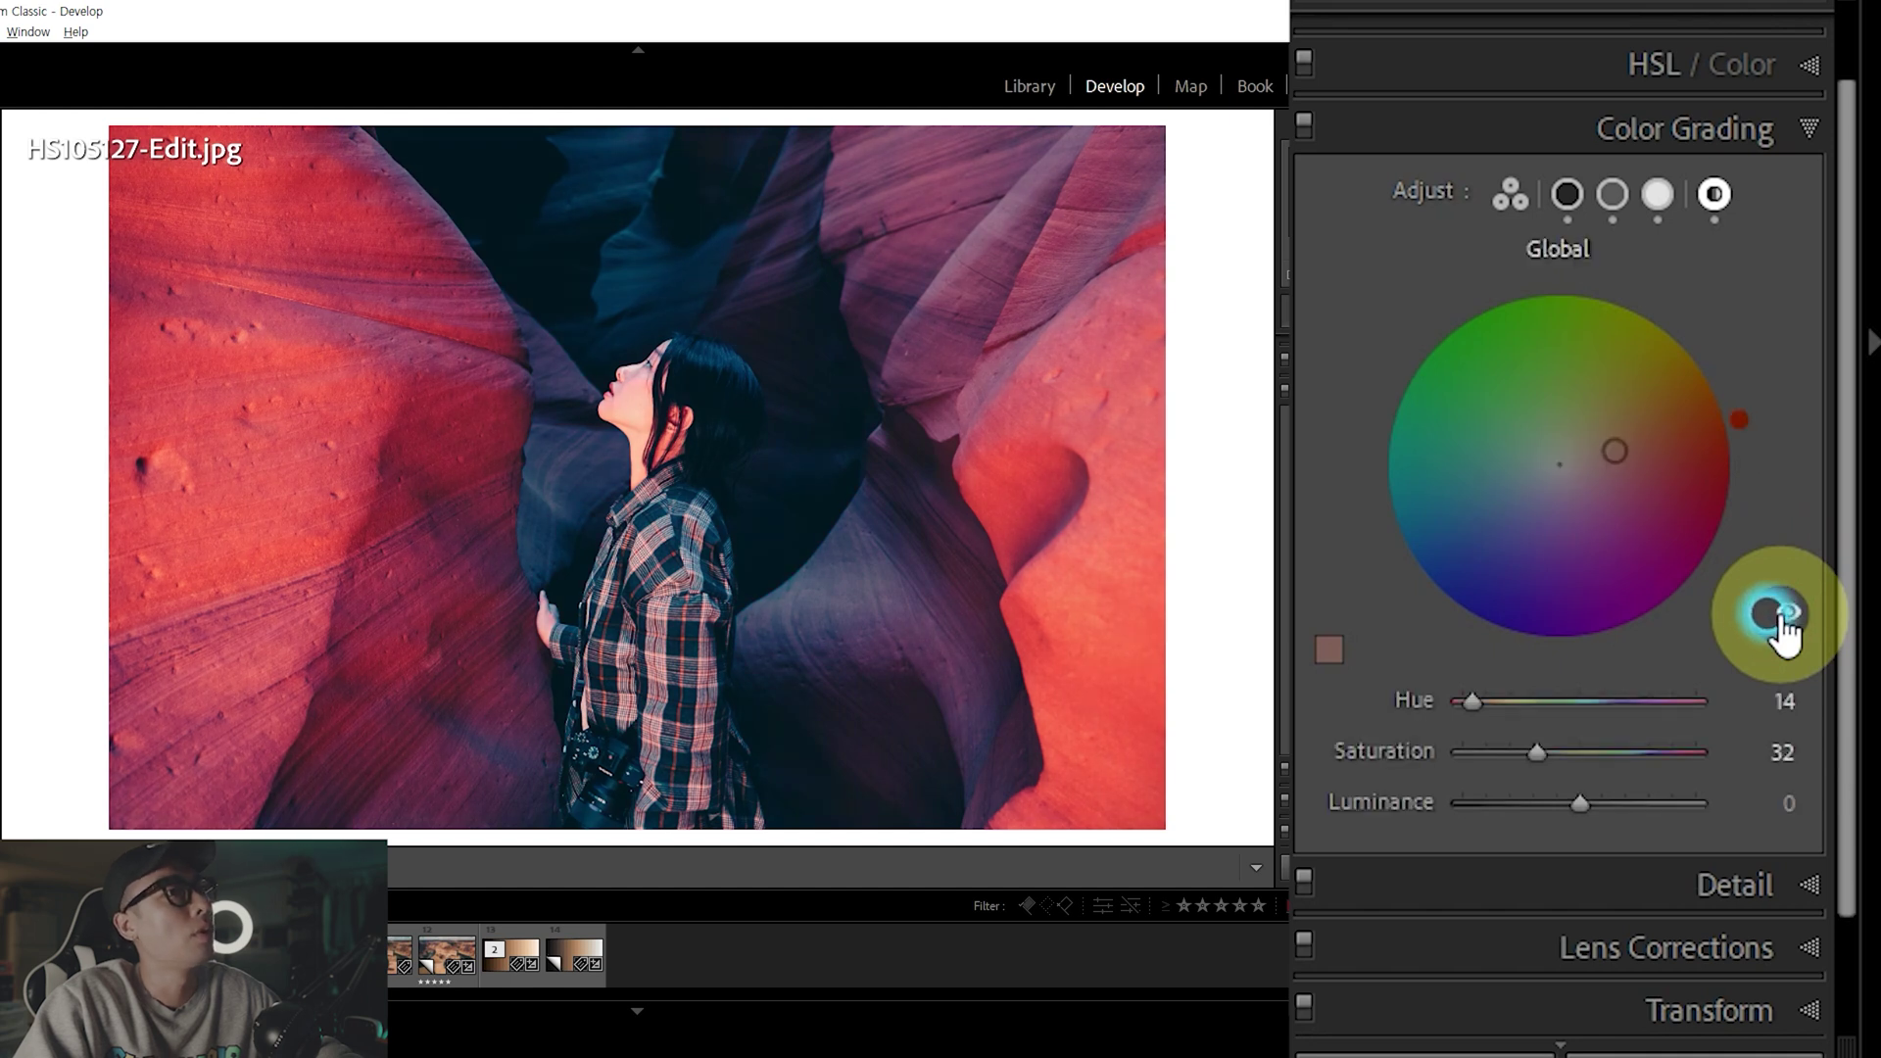
{"action": "left_click", "coordinate": [1781, 615]}
{"action": "left_click", "coordinate": [1780, 615]}
{"action": "left_click", "coordinate": [1780, 615]}
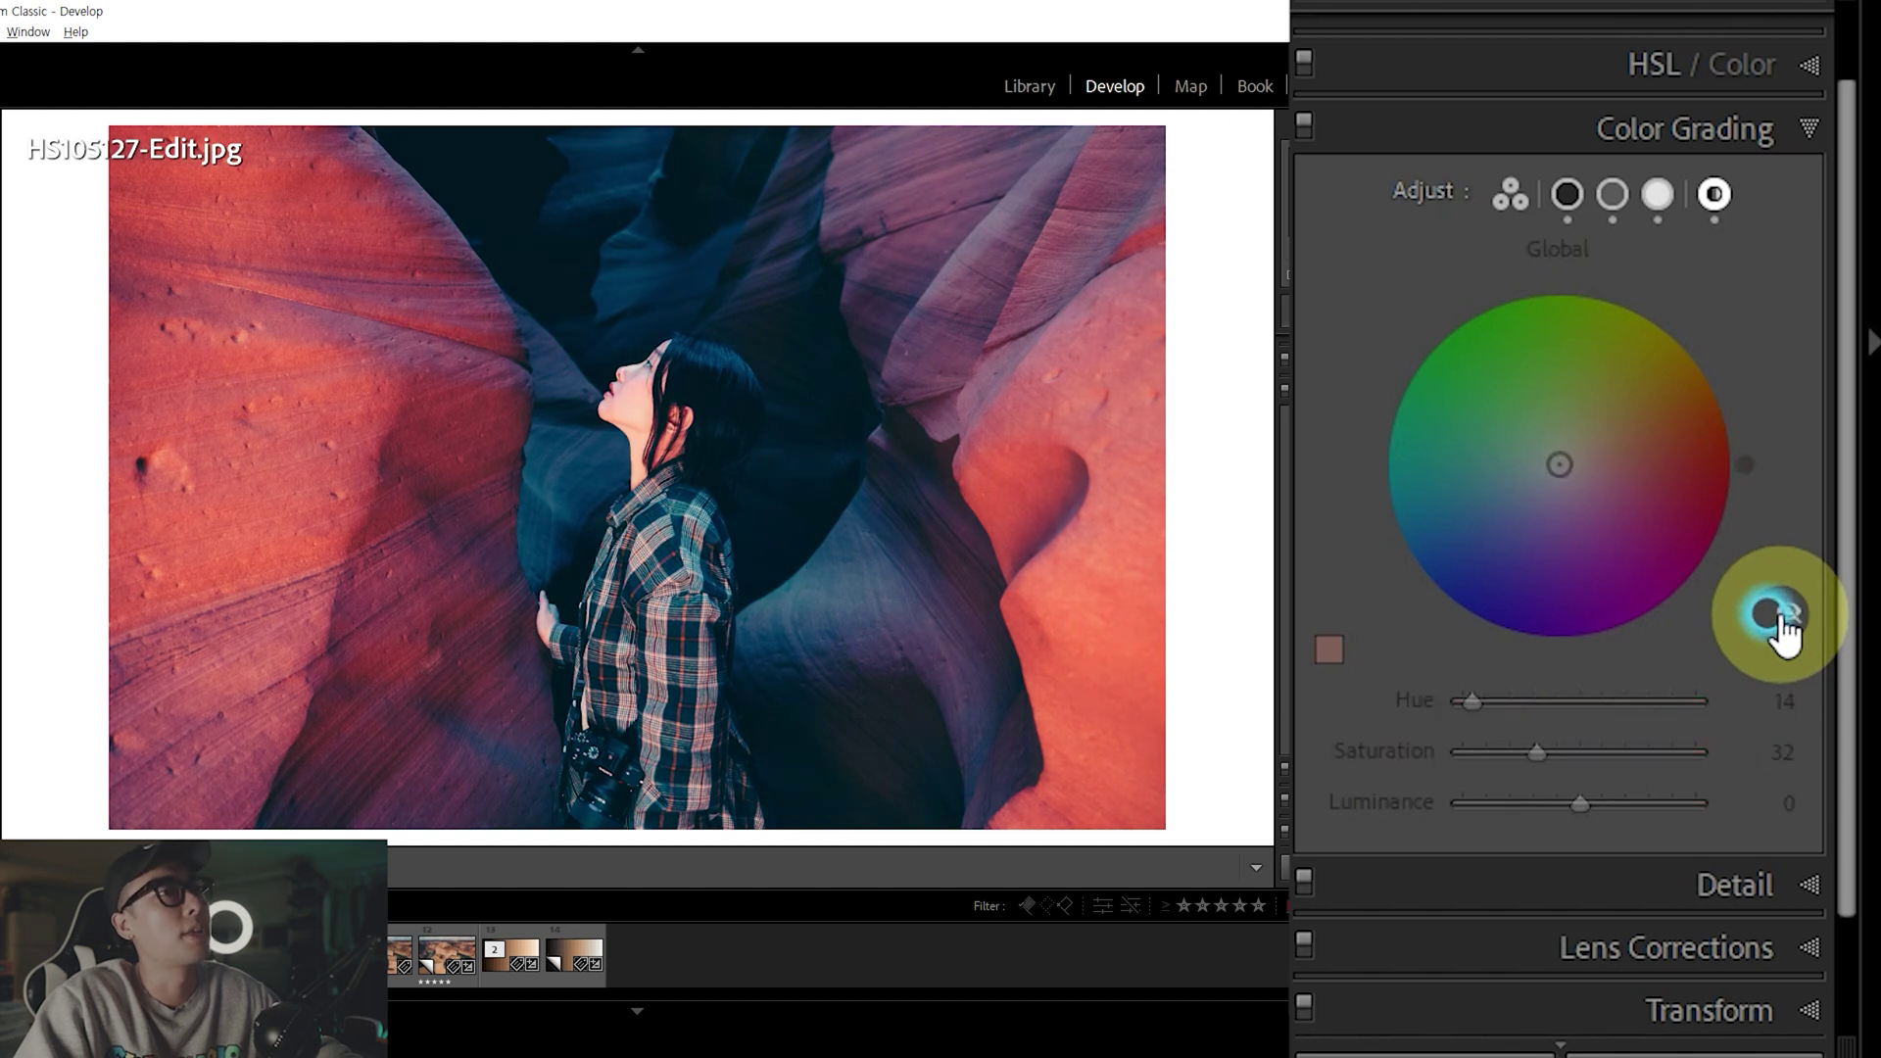
{"action": "left_click", "coordinate": [1781, 616]}
{"action": "left_click", "coordinate": [1781, 615]}
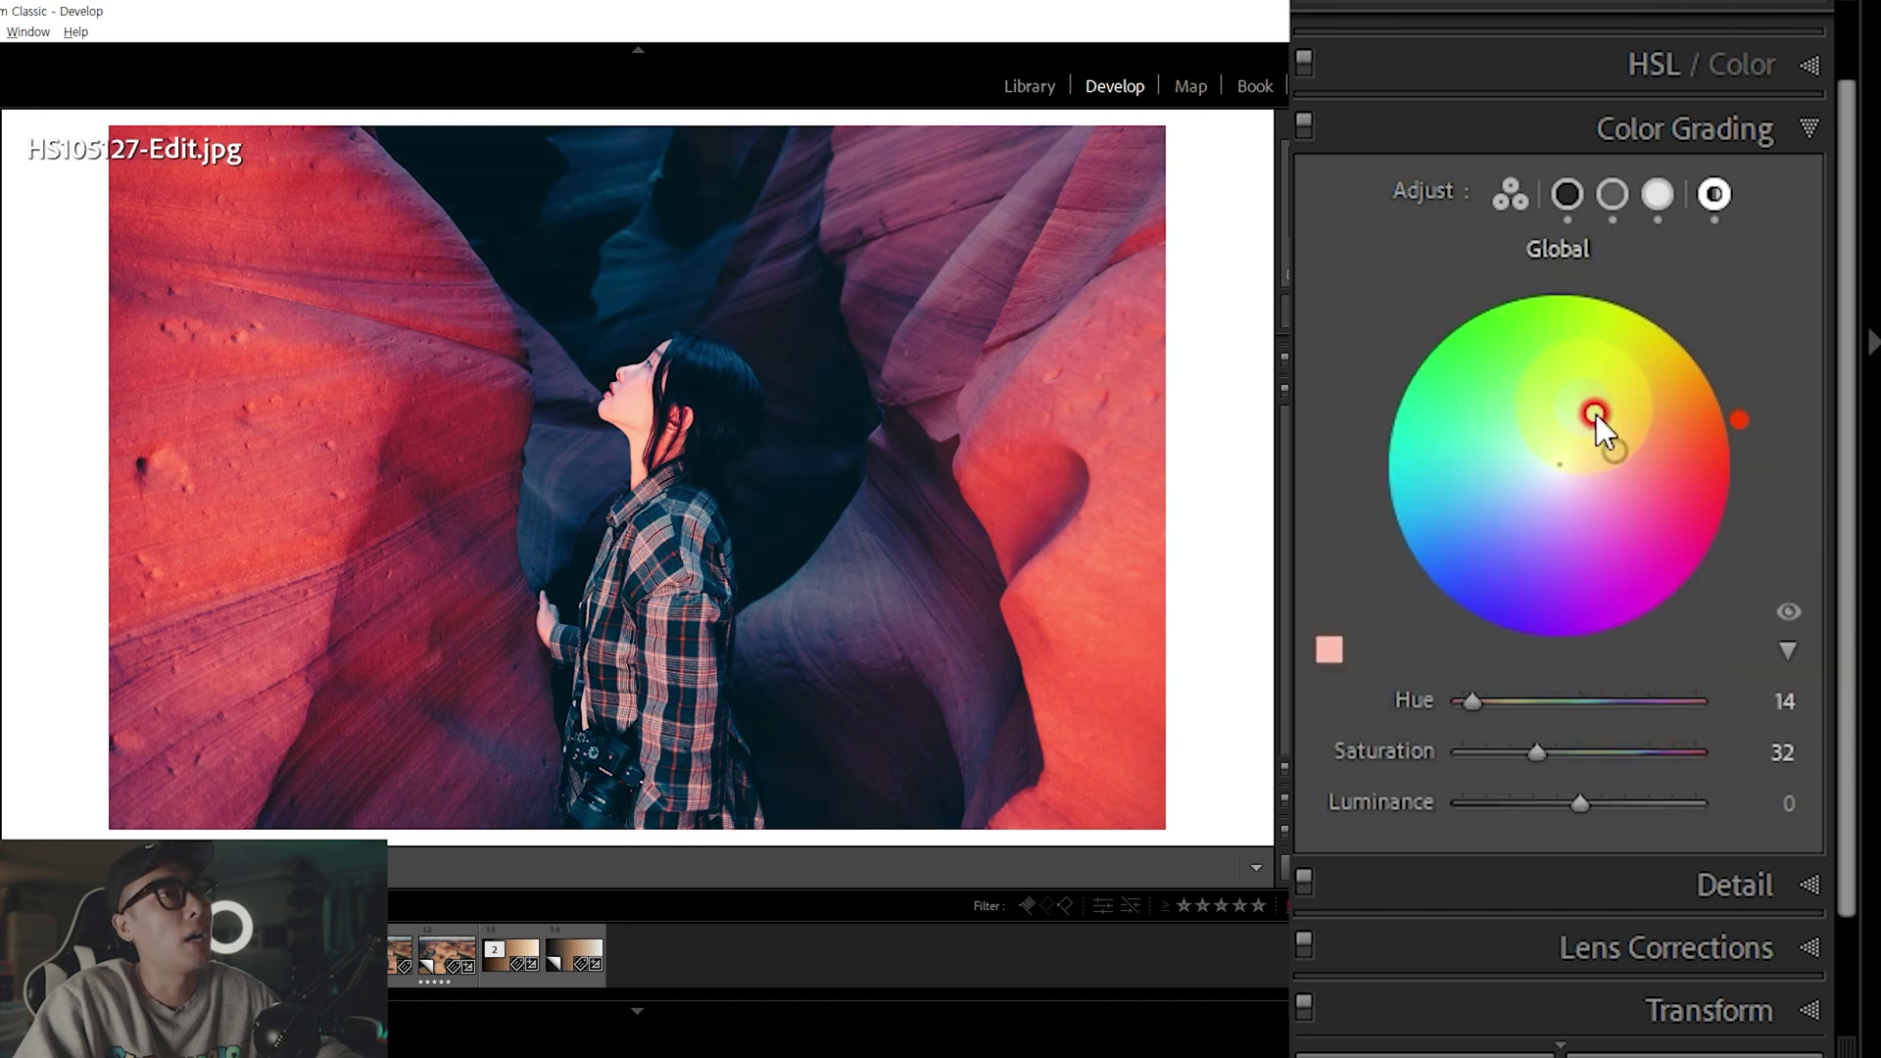
Change the Global tint to violet (Hue 270, Saturation 31) and compare it on and off
{"action": "mouse_move", "coordinate": [1613, 453]}
{"action": "left_mouse_down"}
{"action": "mouse_move", "coordinate": [1626, 511]}
{"action": "mouse_move", "coordinate": [1547, 515]}
{"action": "left_mouse_up"}
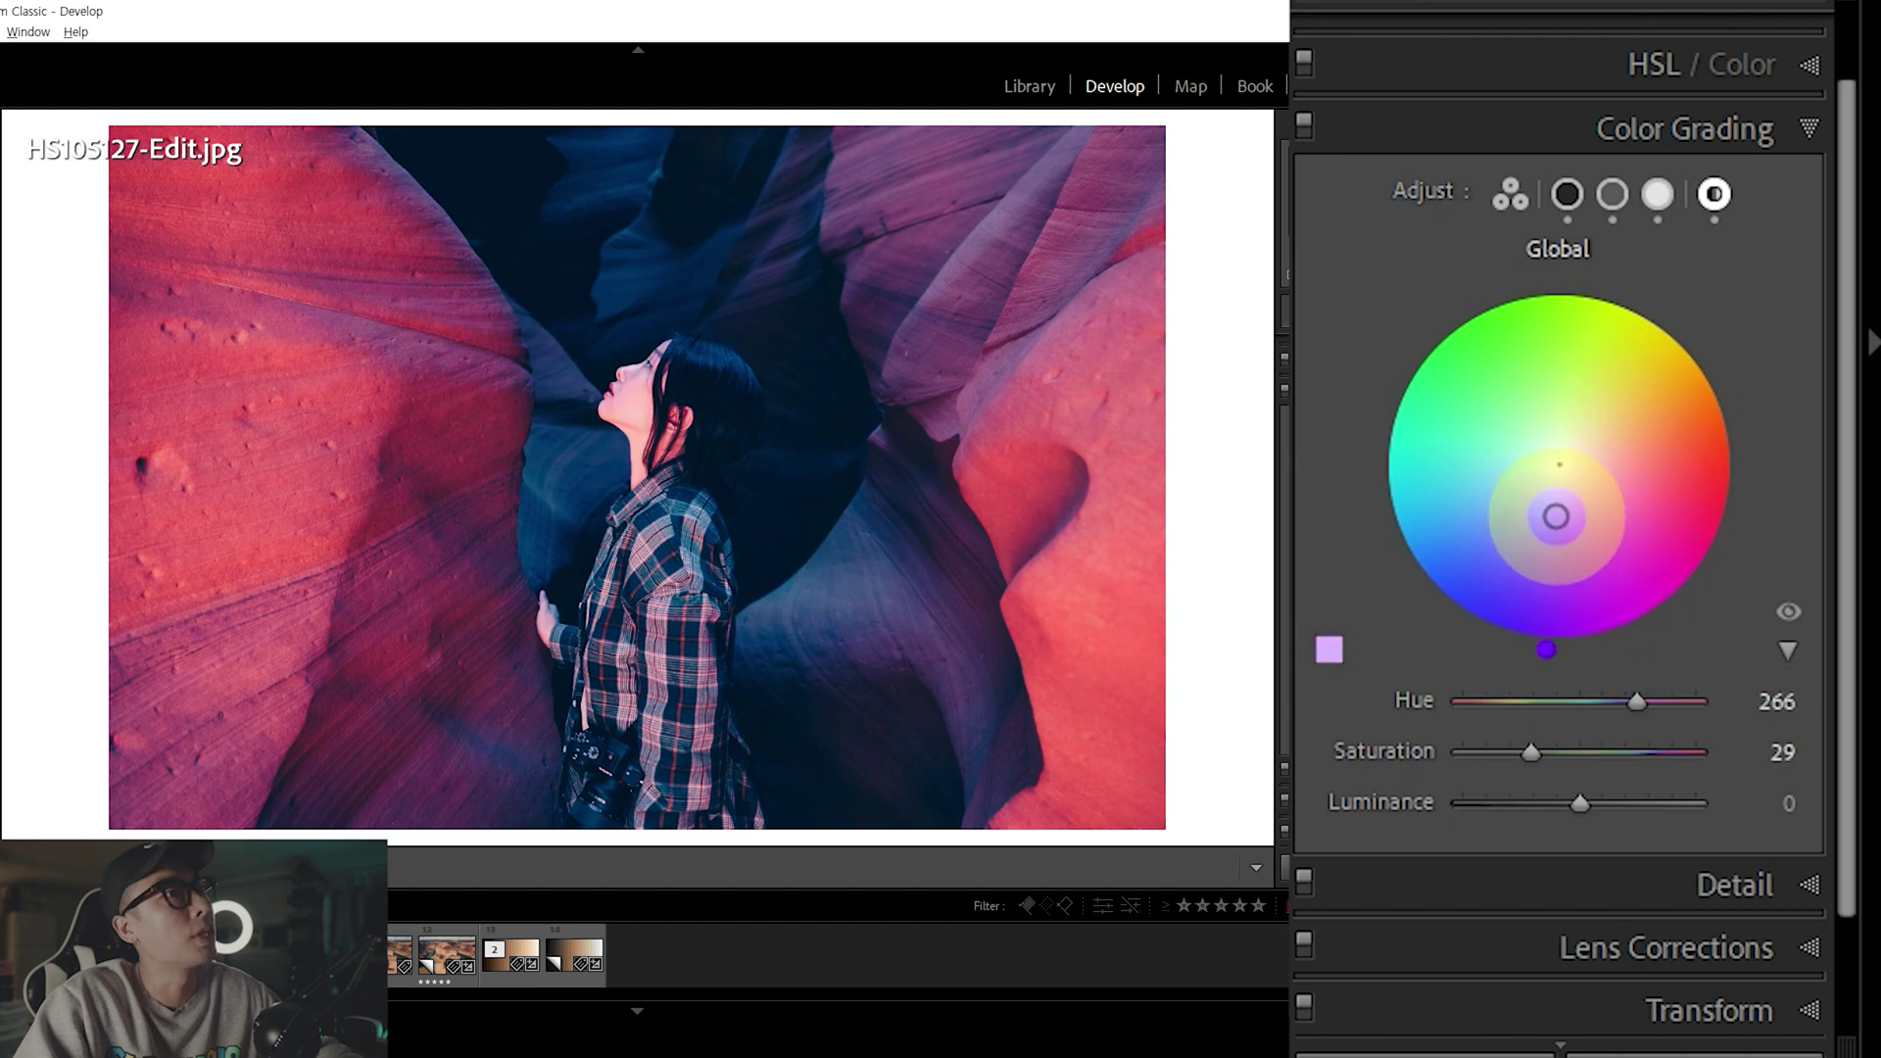
{"action": "left_click_drag", "start_coordinate": [1547, 515], "coordinate": [1559, 520]}
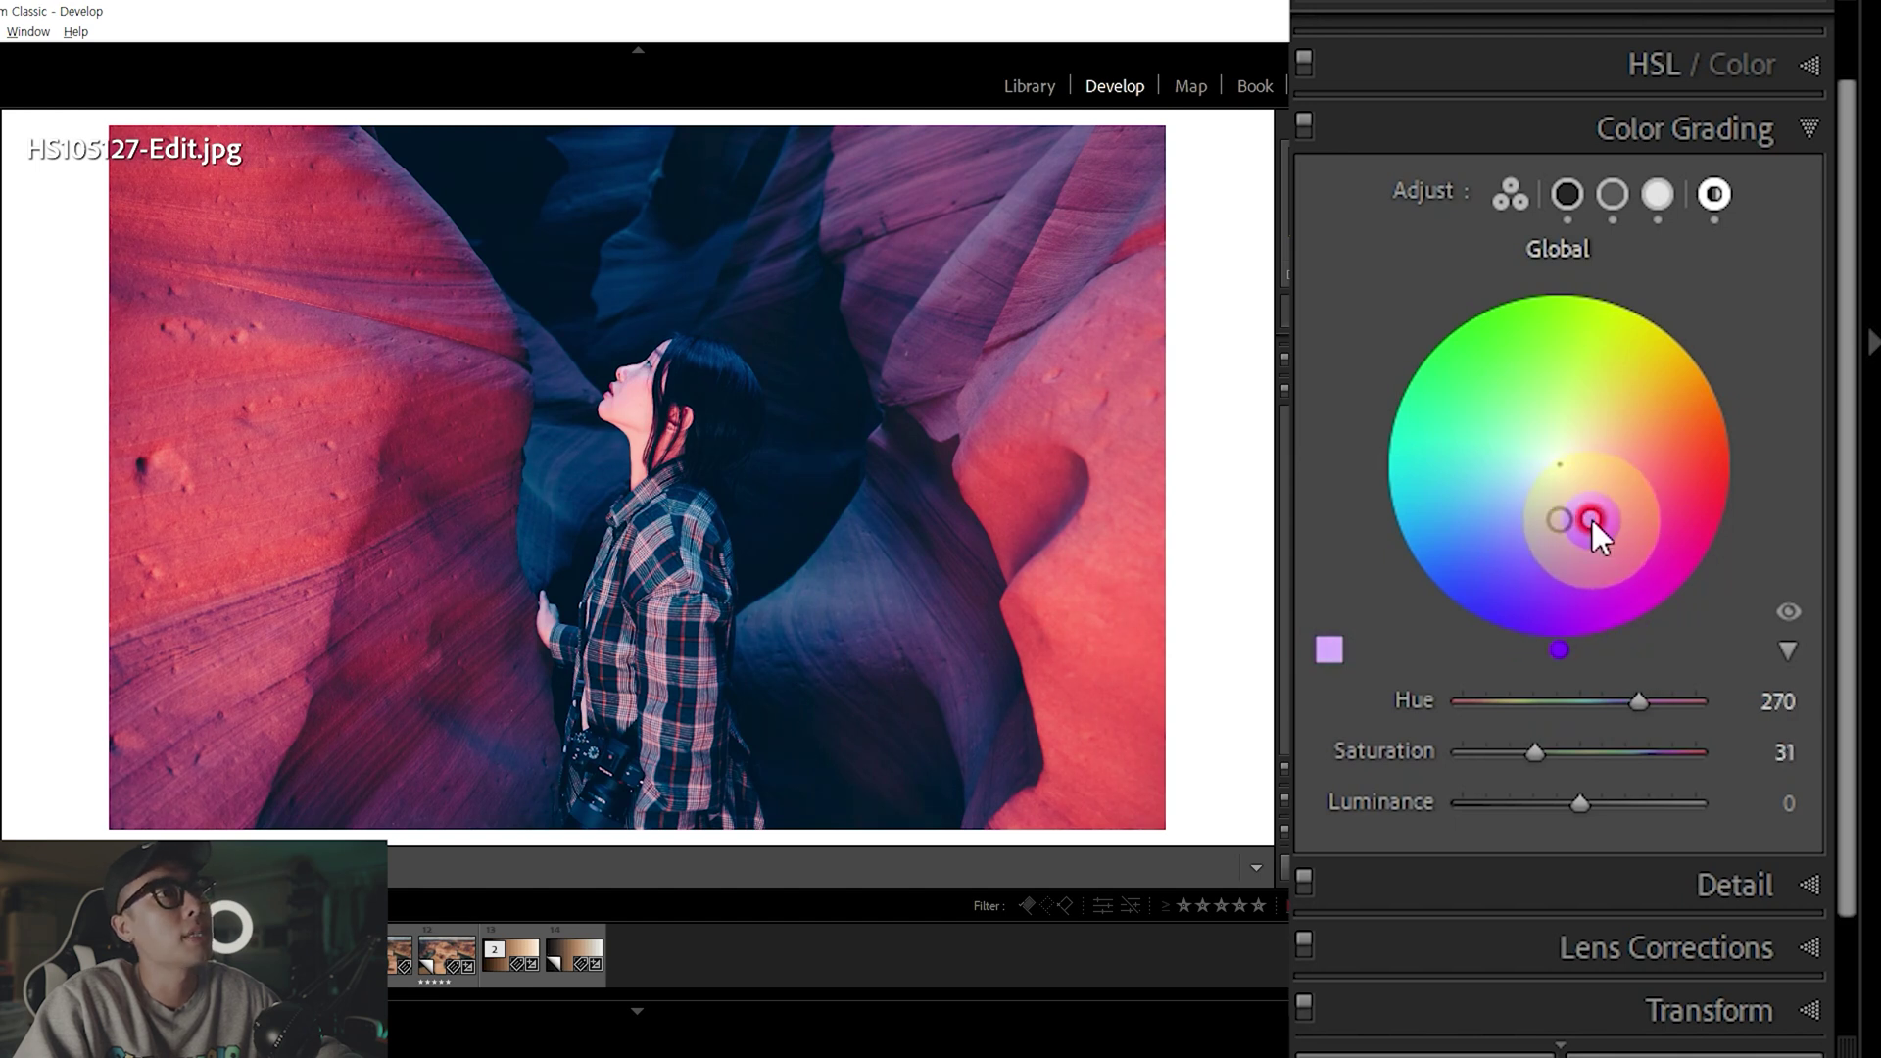
{"action": "left_click", "coordinate": [1775, 700]}
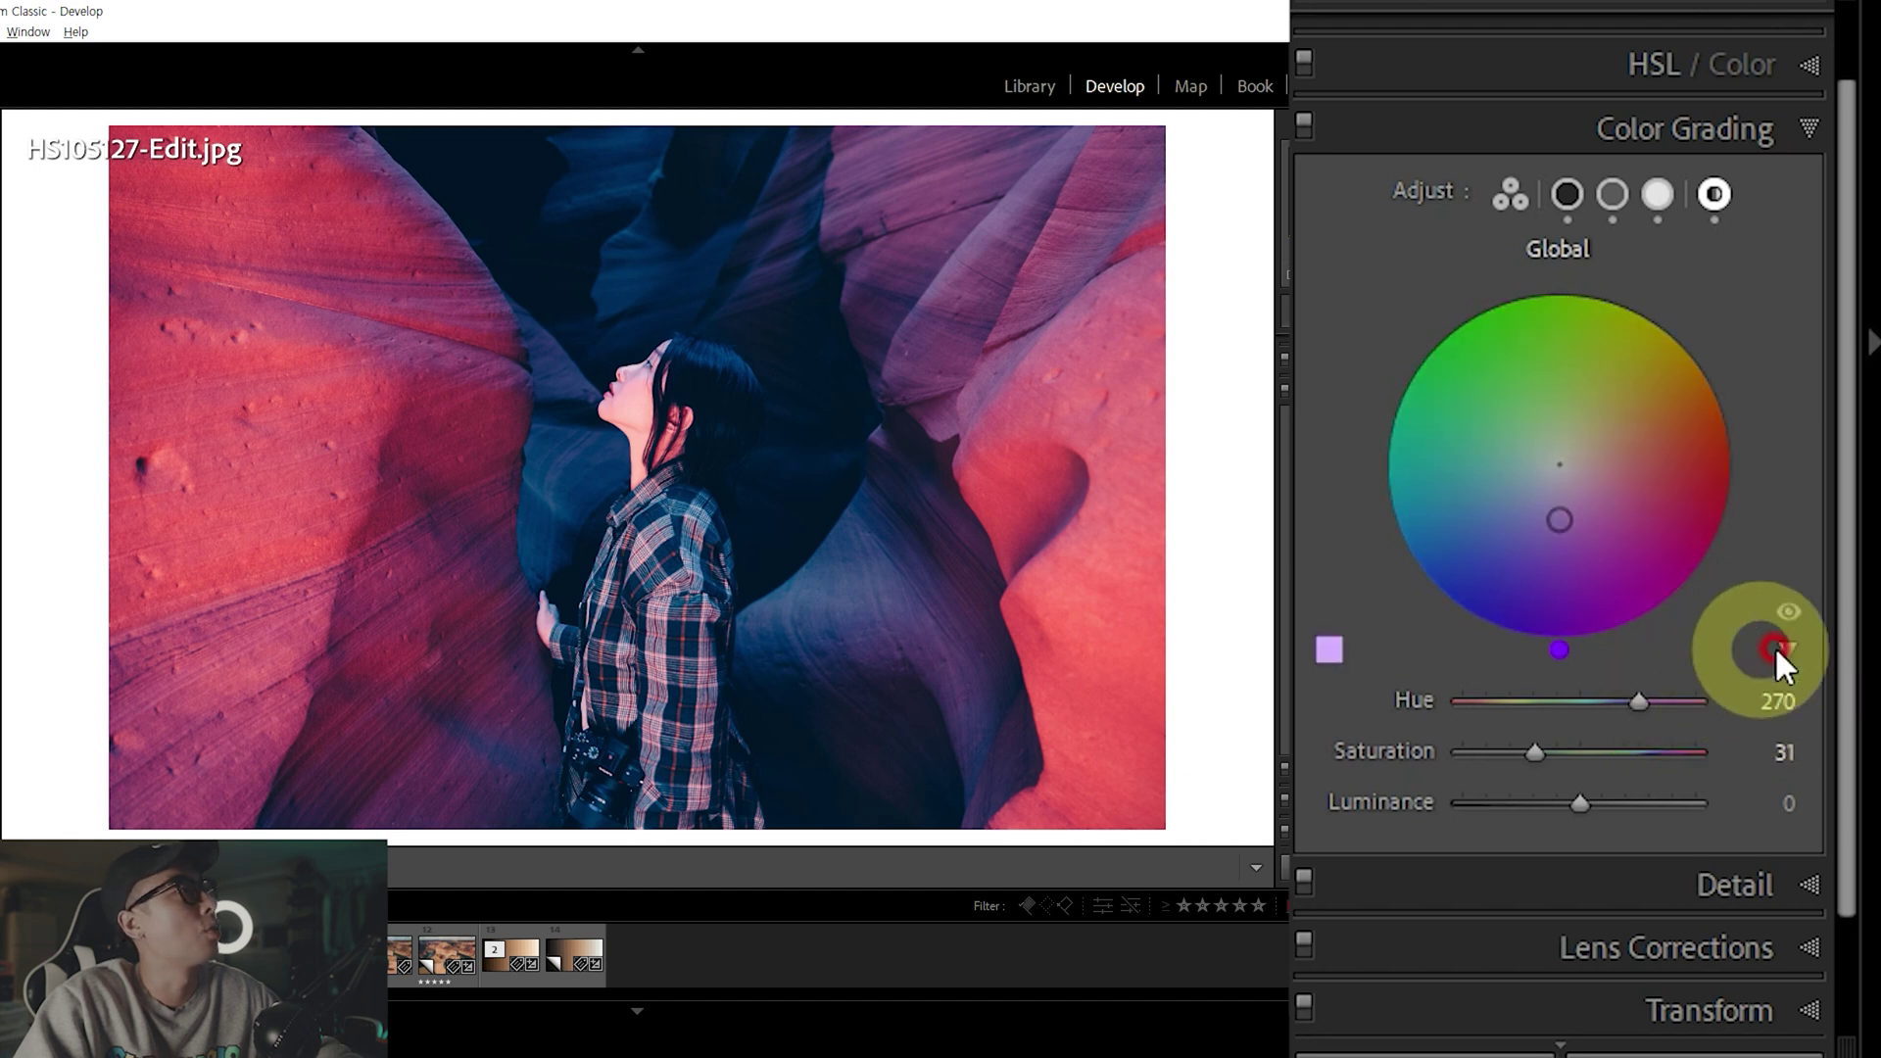
{"action": "left_click", "coordinate": [1785, 613]}
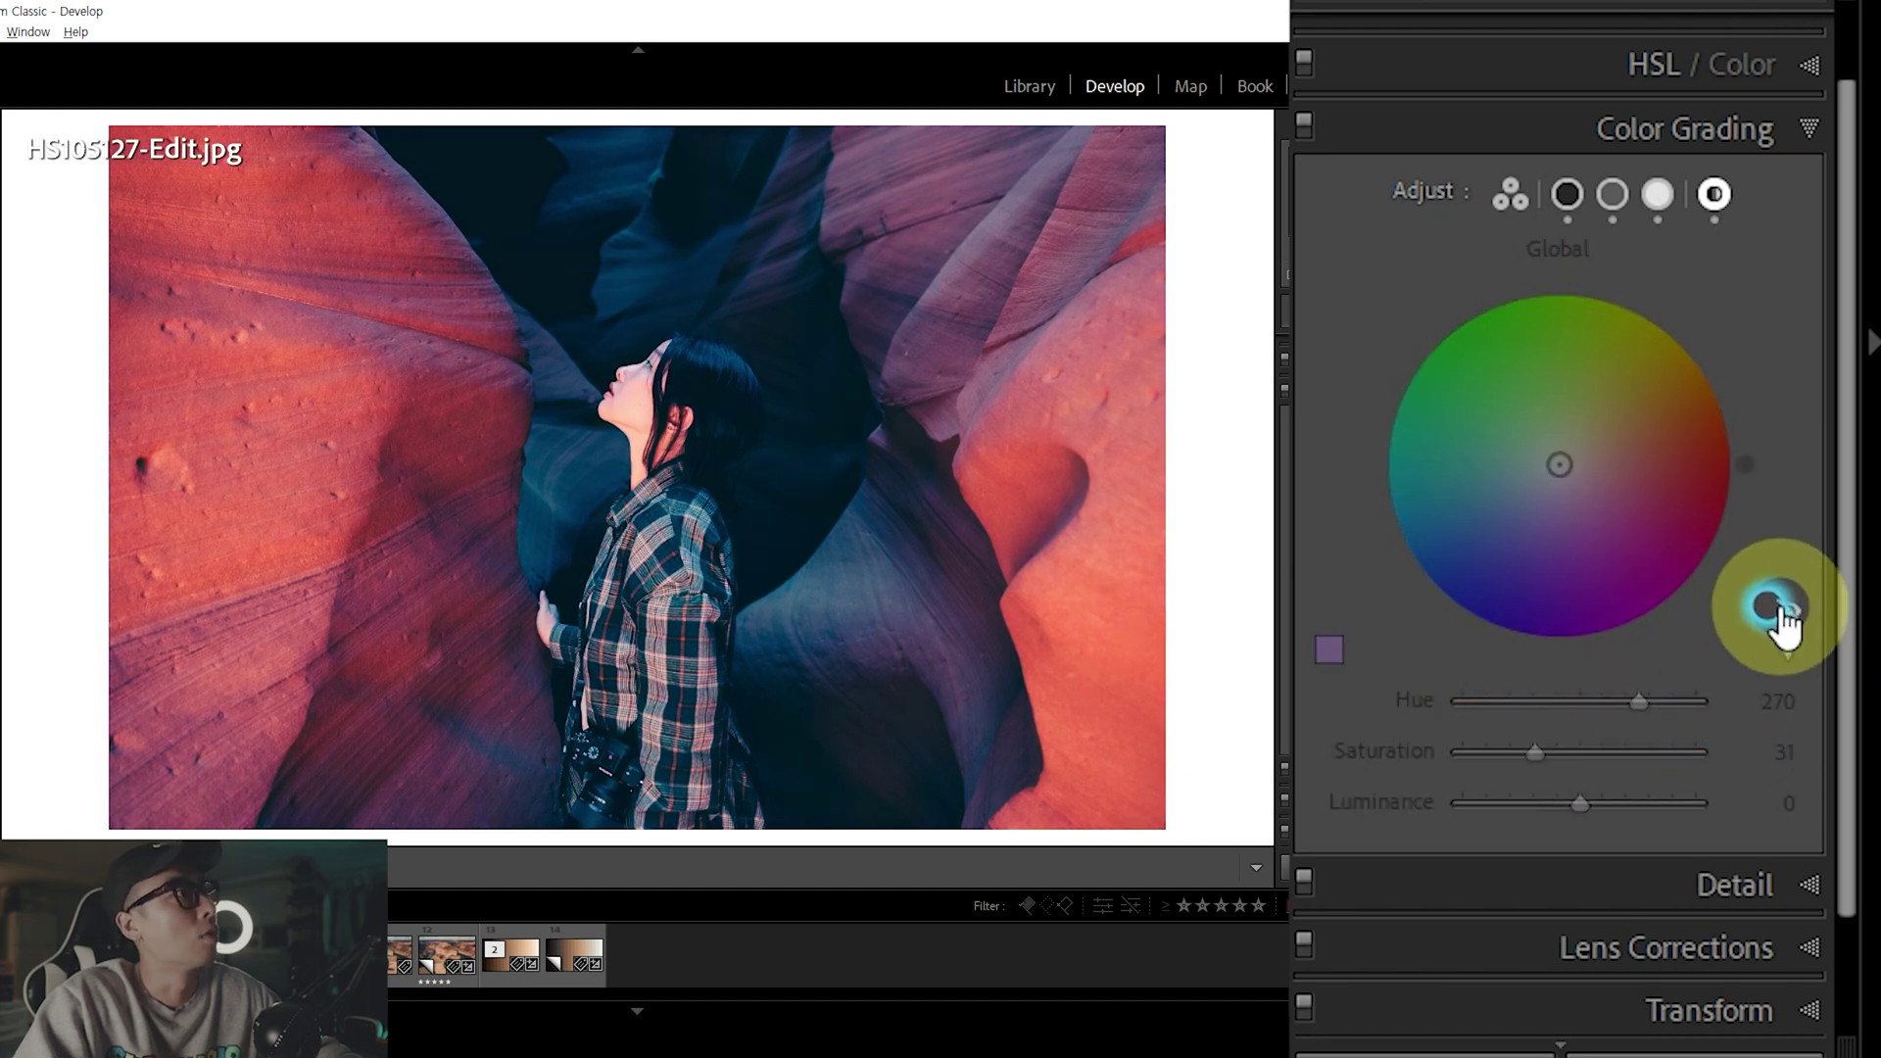
{"action": "left_click", "coordinate": [1785, 612]}
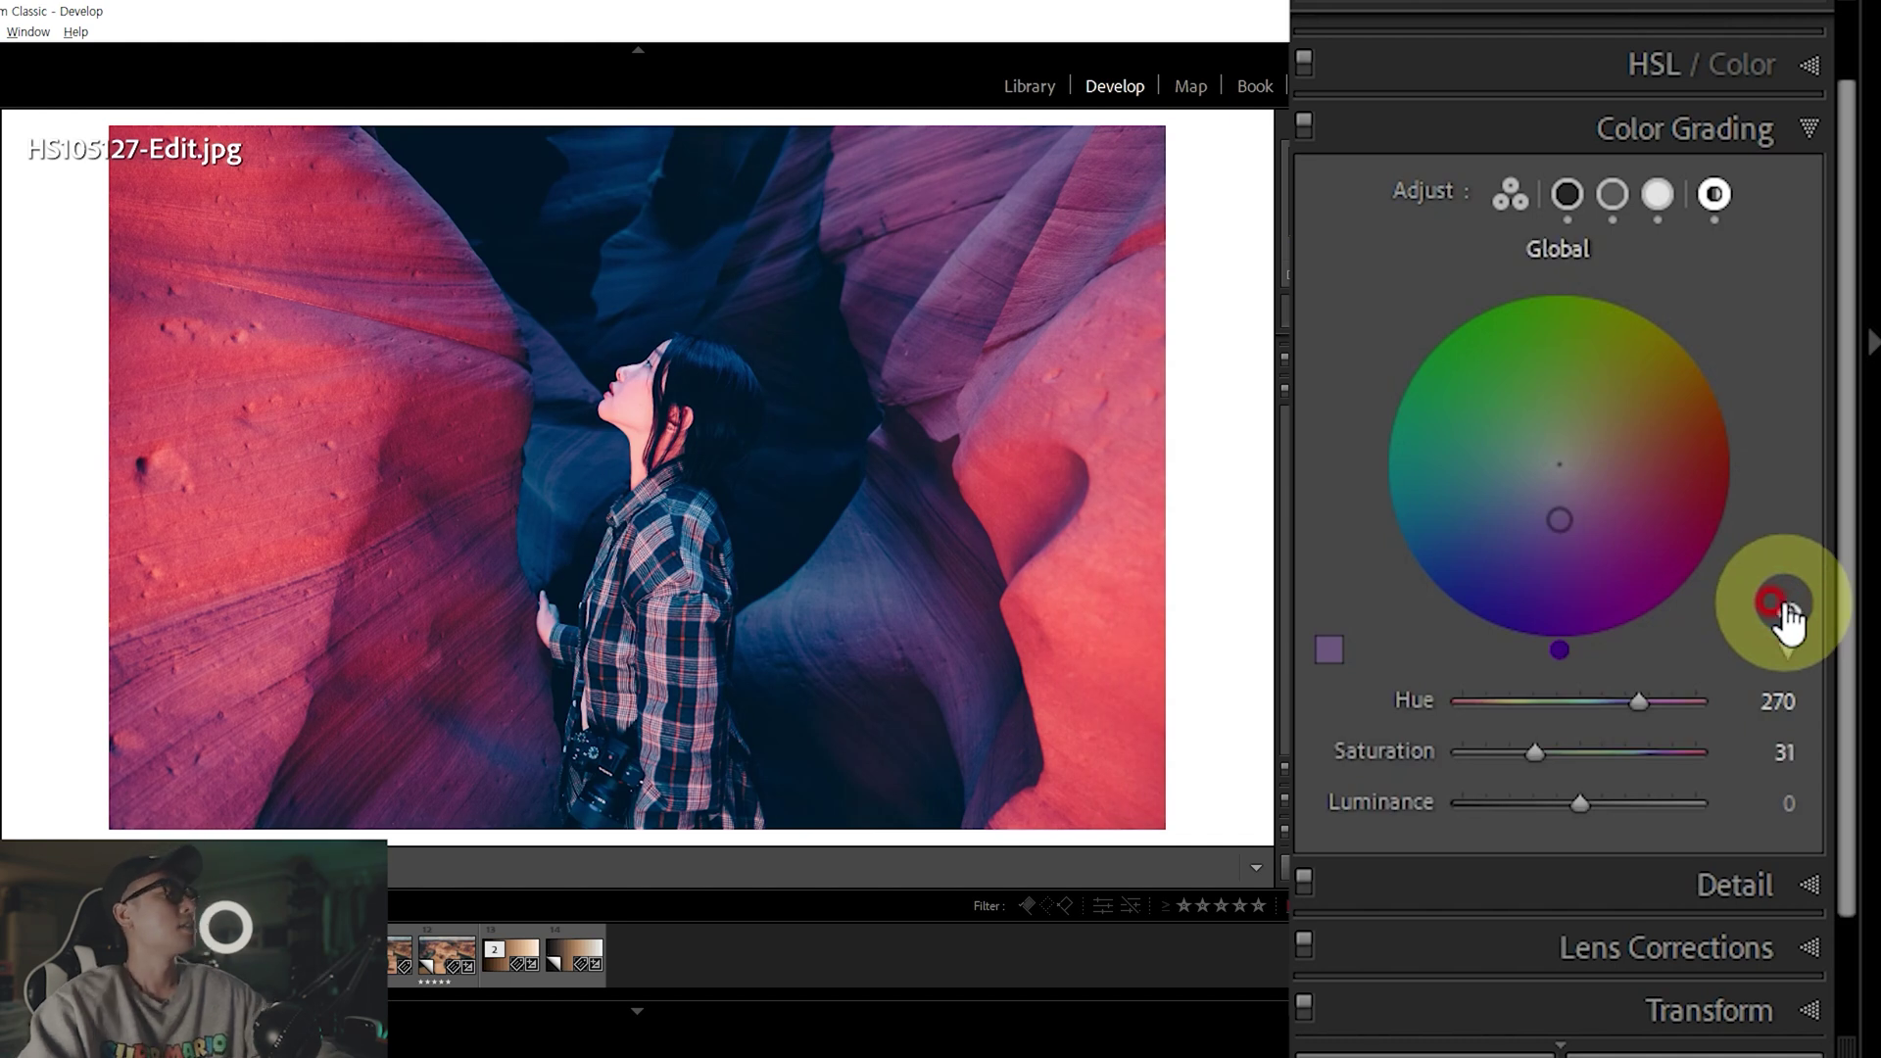
{"action": "left_click", "coordinate": [1090, 563]}
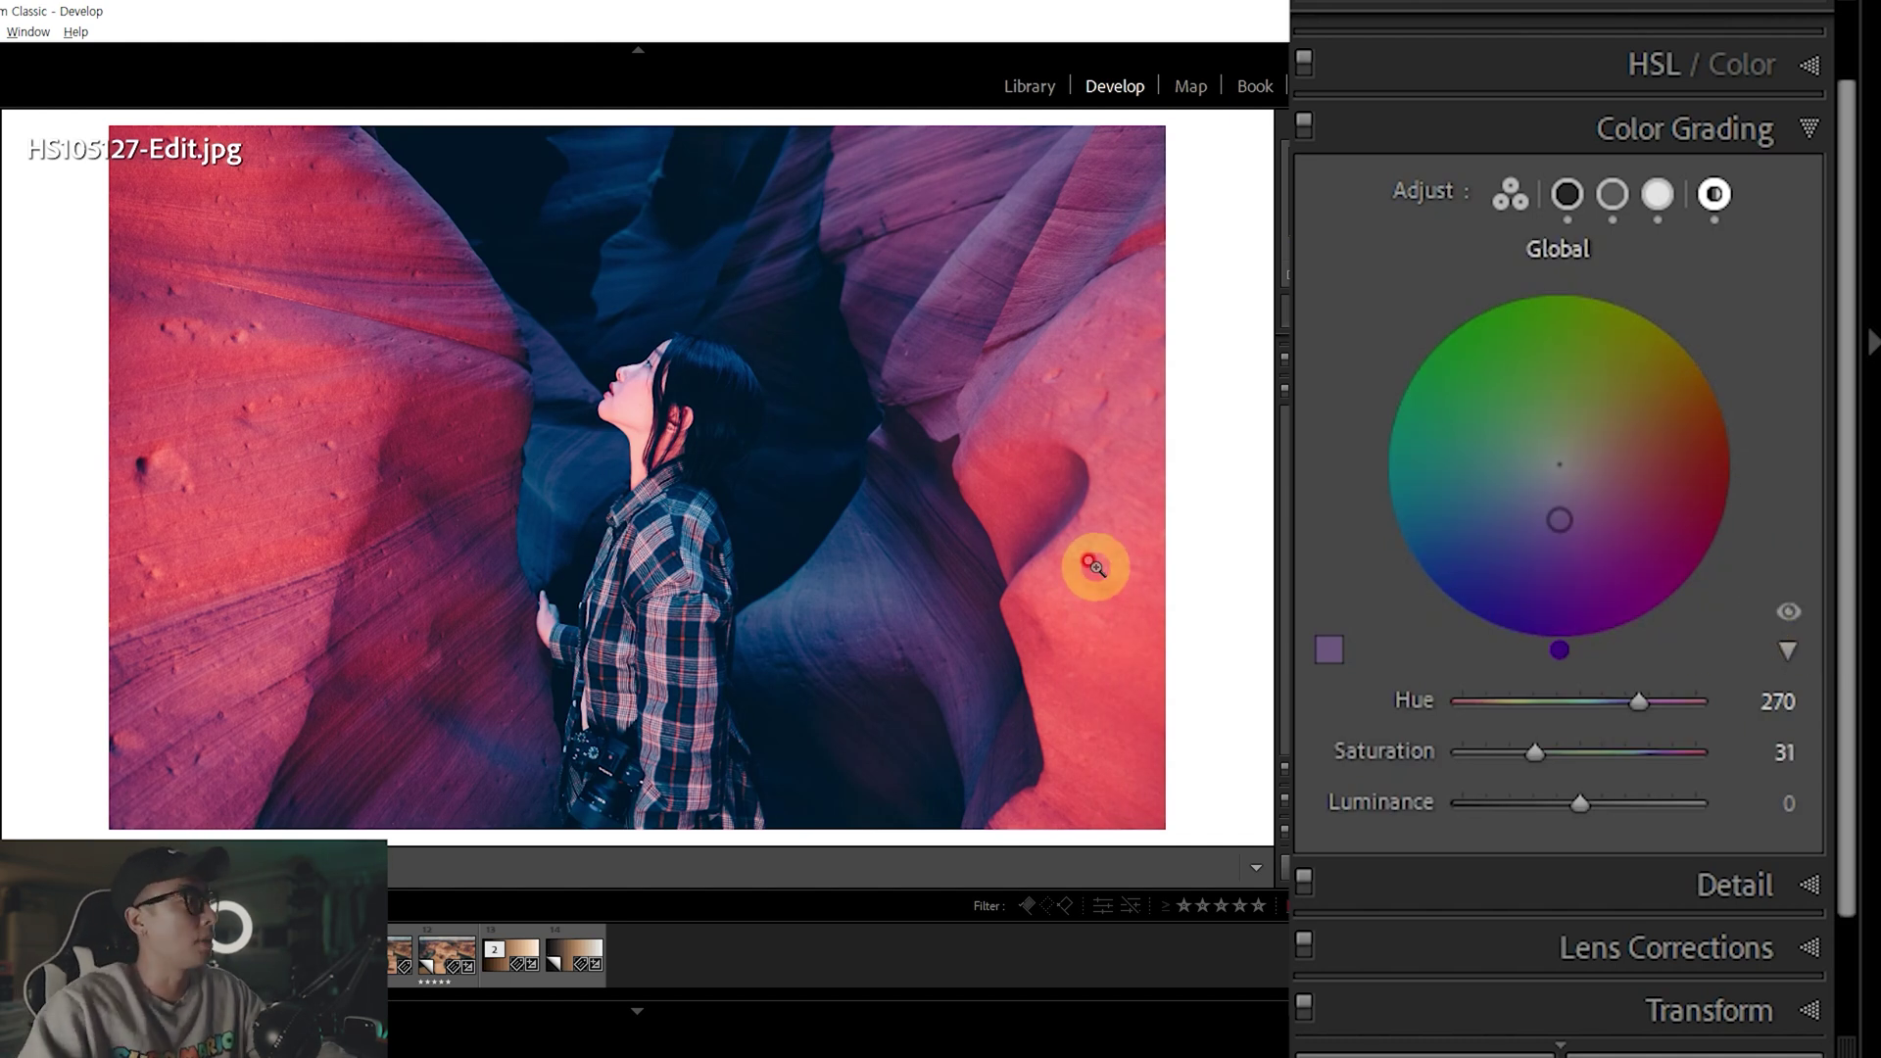
Compare before/after, rate the canyon photo 5 stars with a Red label, and advance to the next photo
{"action": "key", "text": "backslash"}
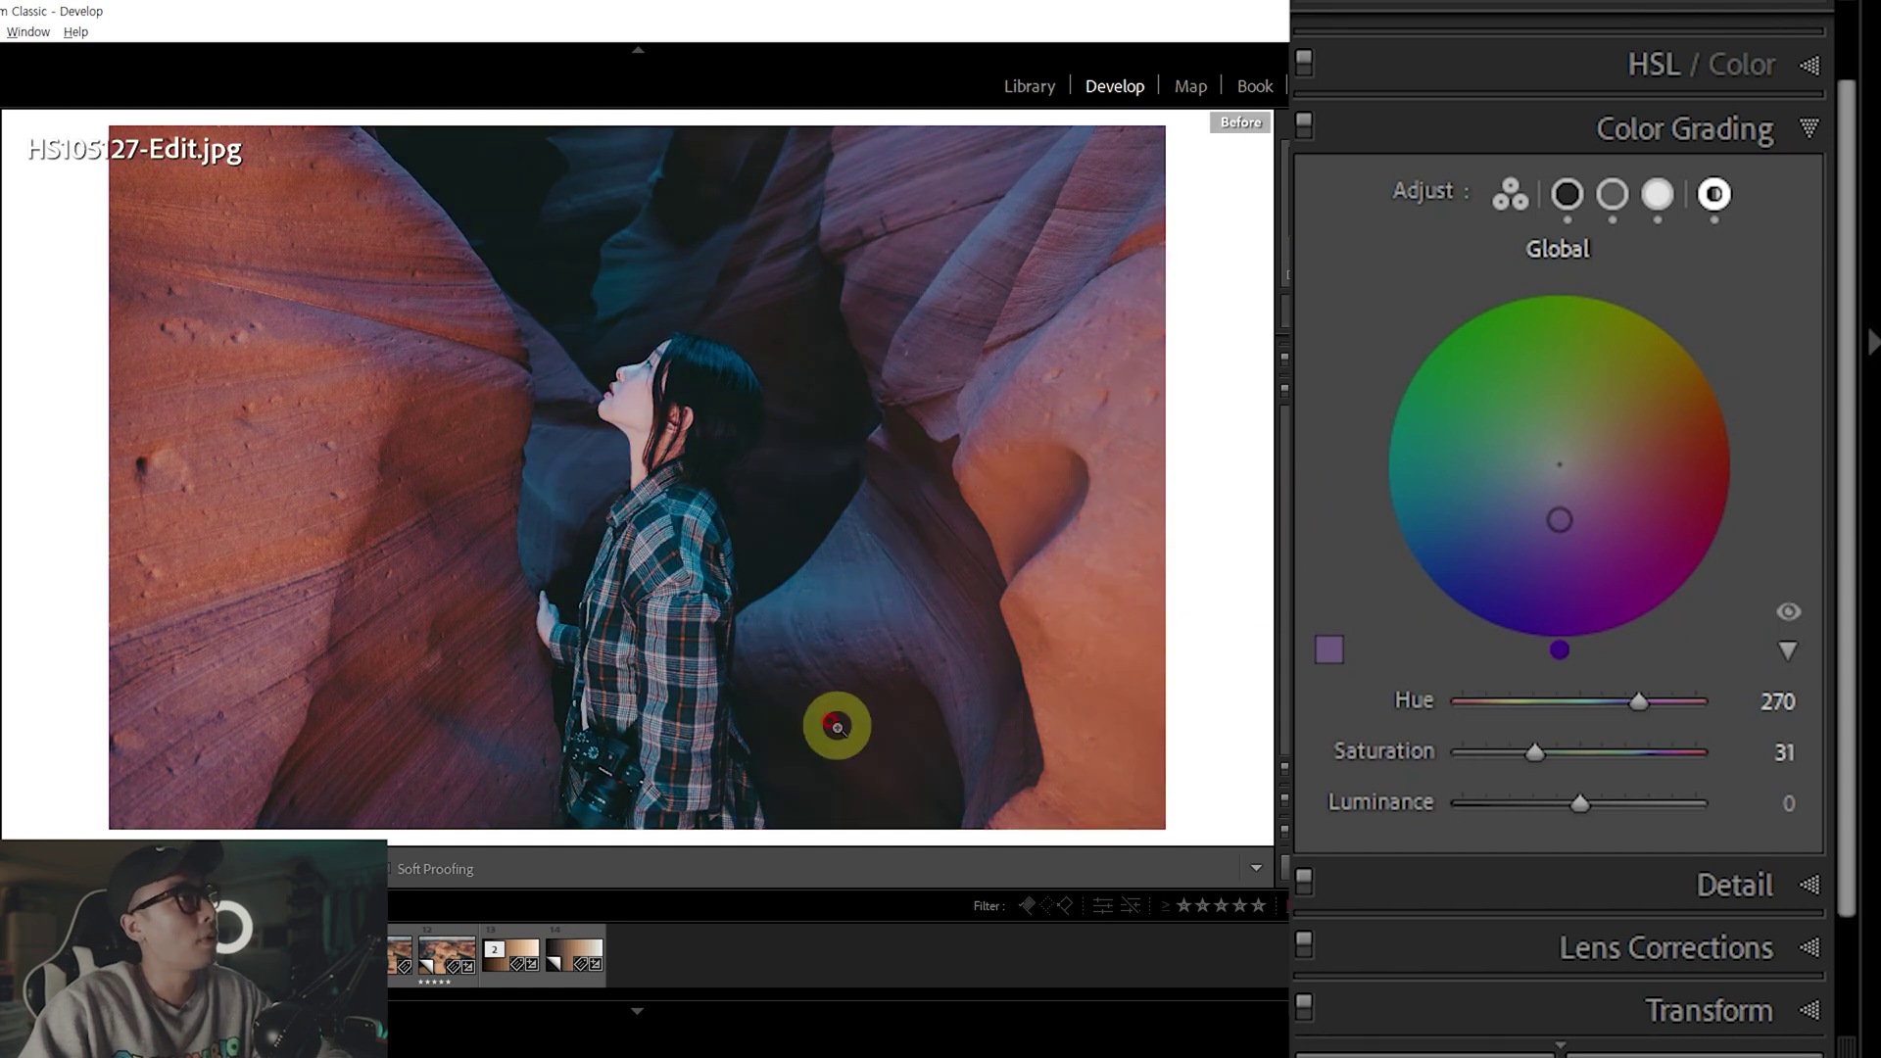
{"action": "key", "text": "backslash"}
{"action": "key", "text": "backslash"}
{"action": "key", "text": "backslash"}
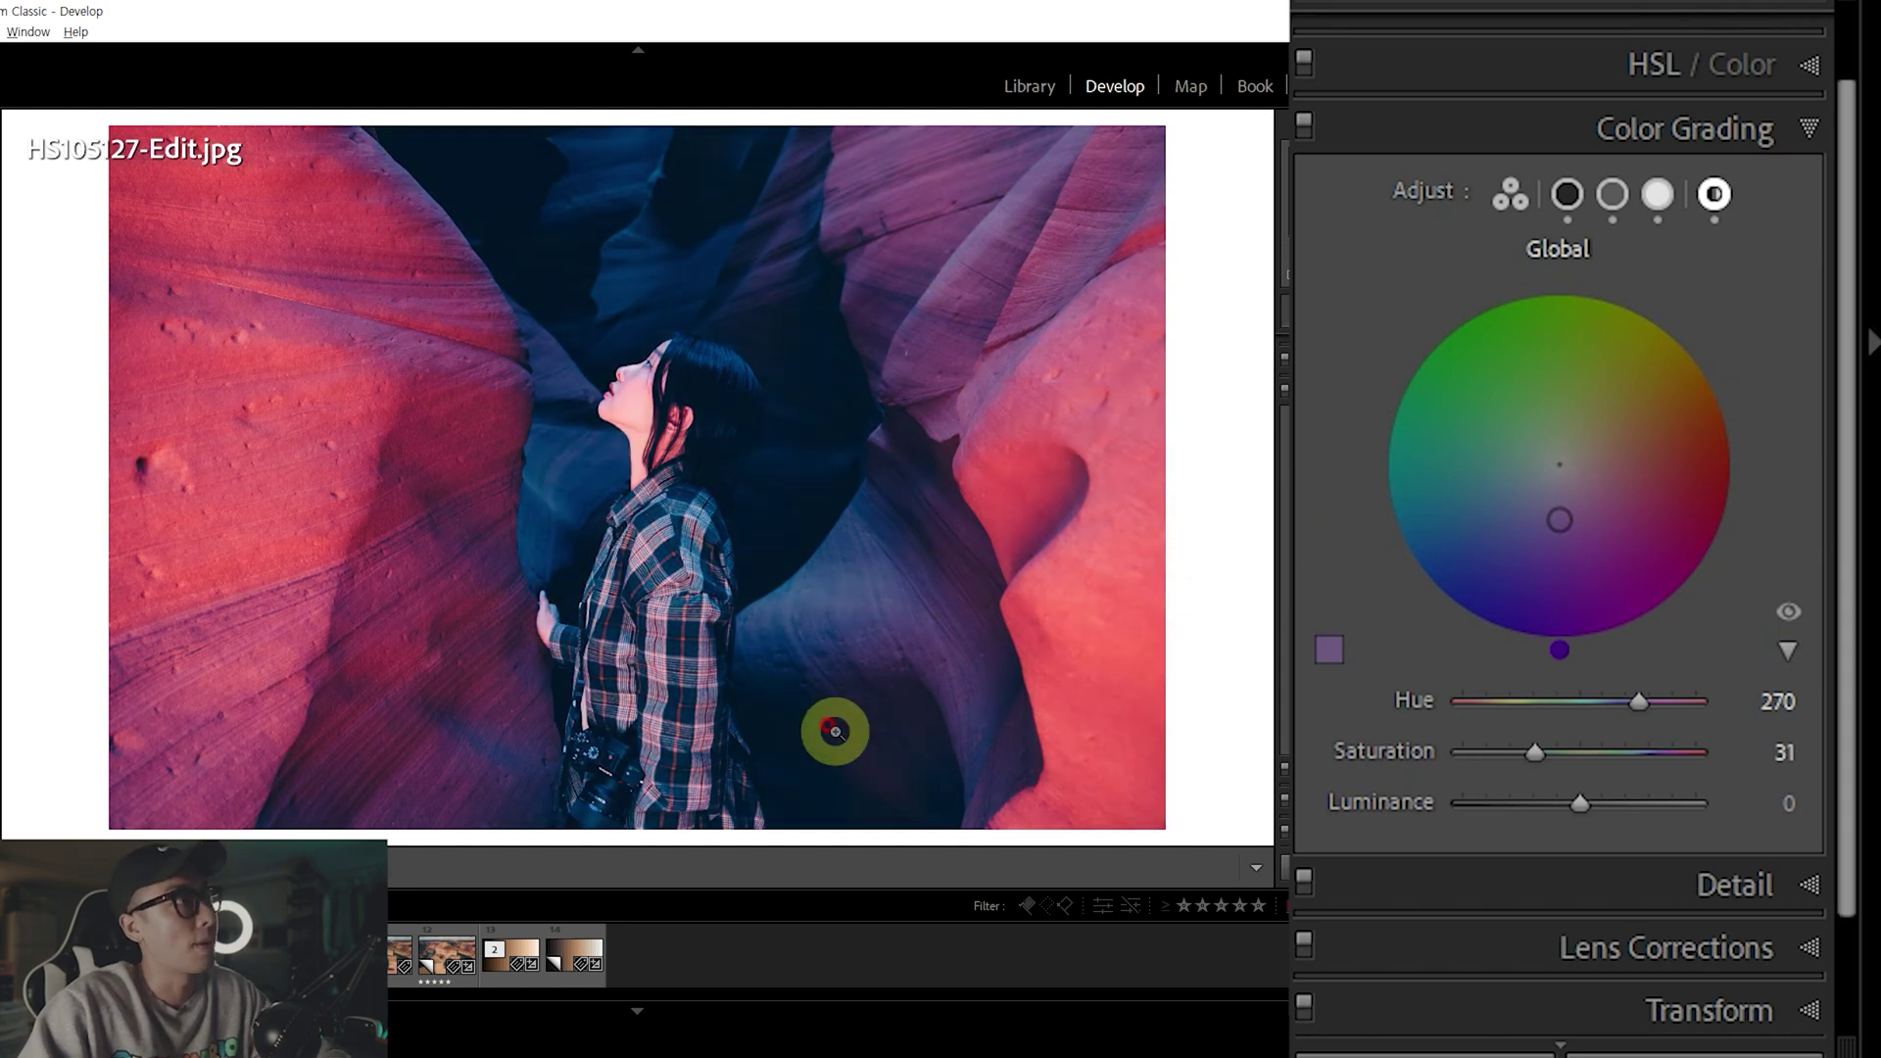
{"action": "key", "text": "5"}
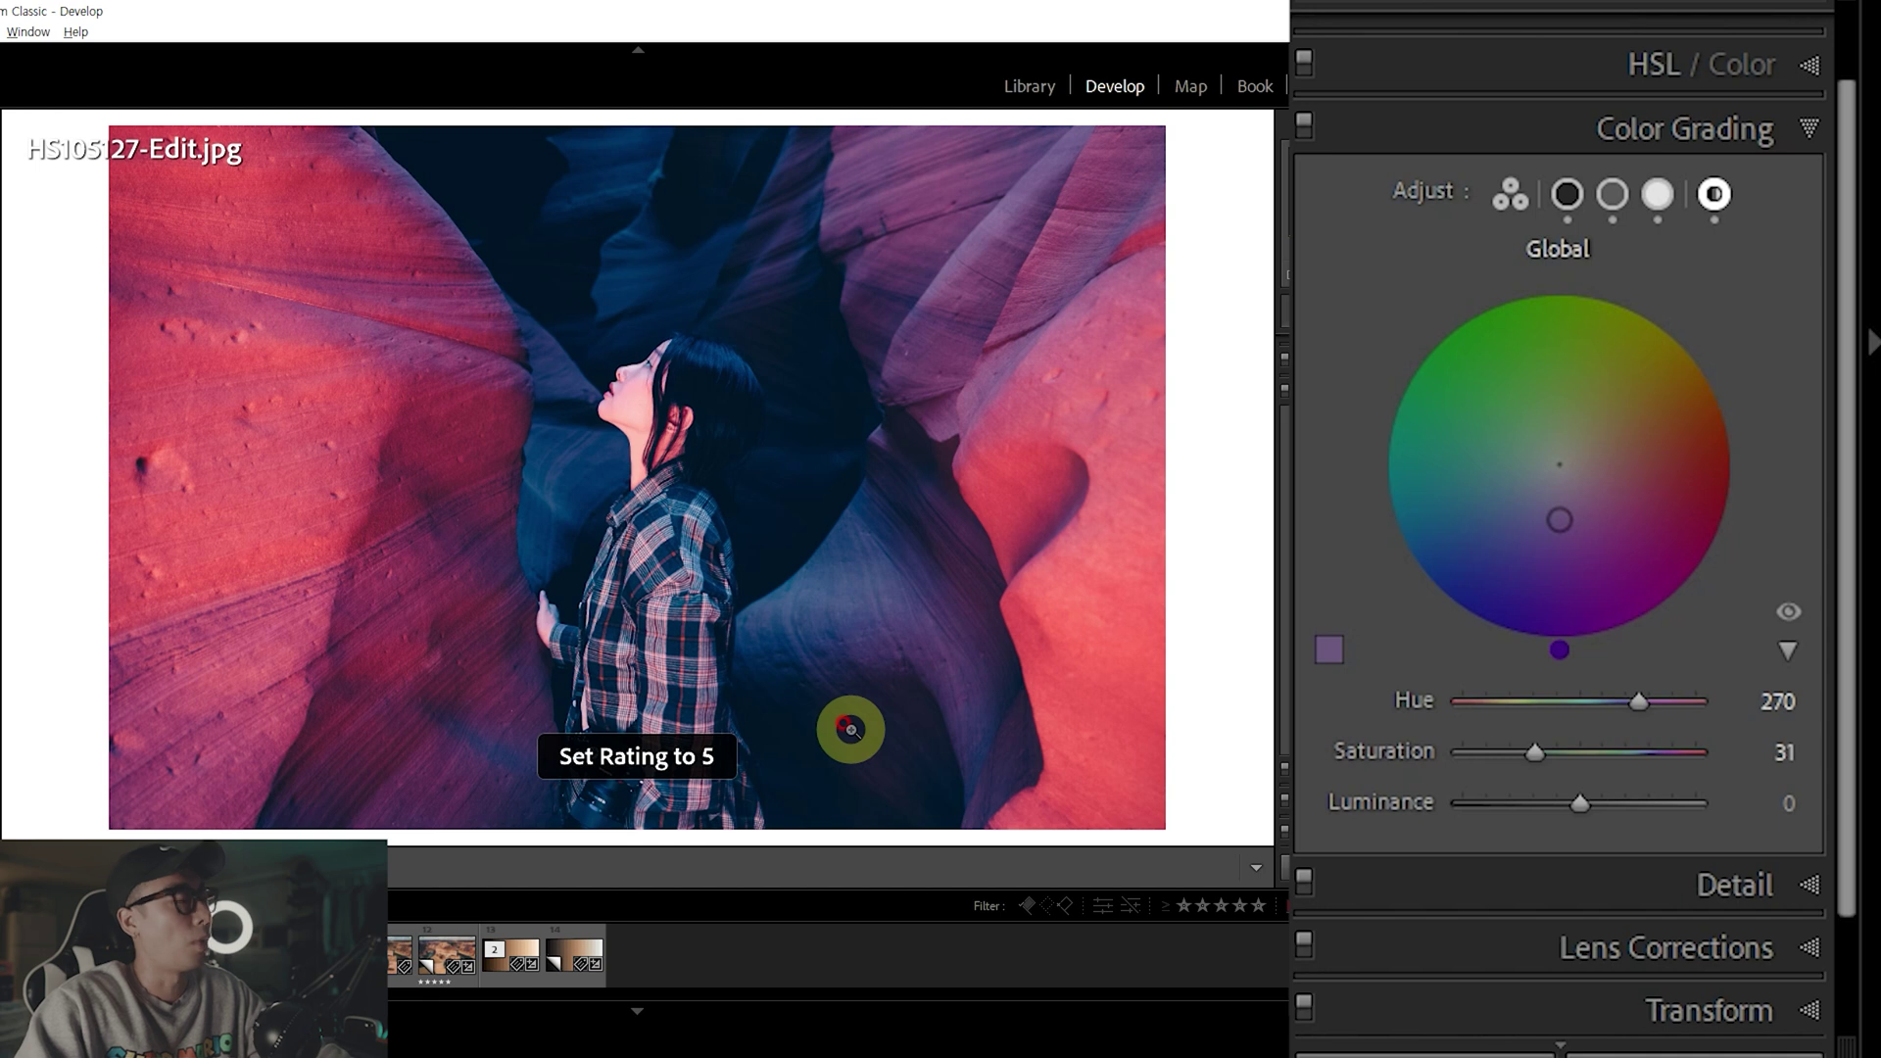
{"action": "key", "text": "6"}
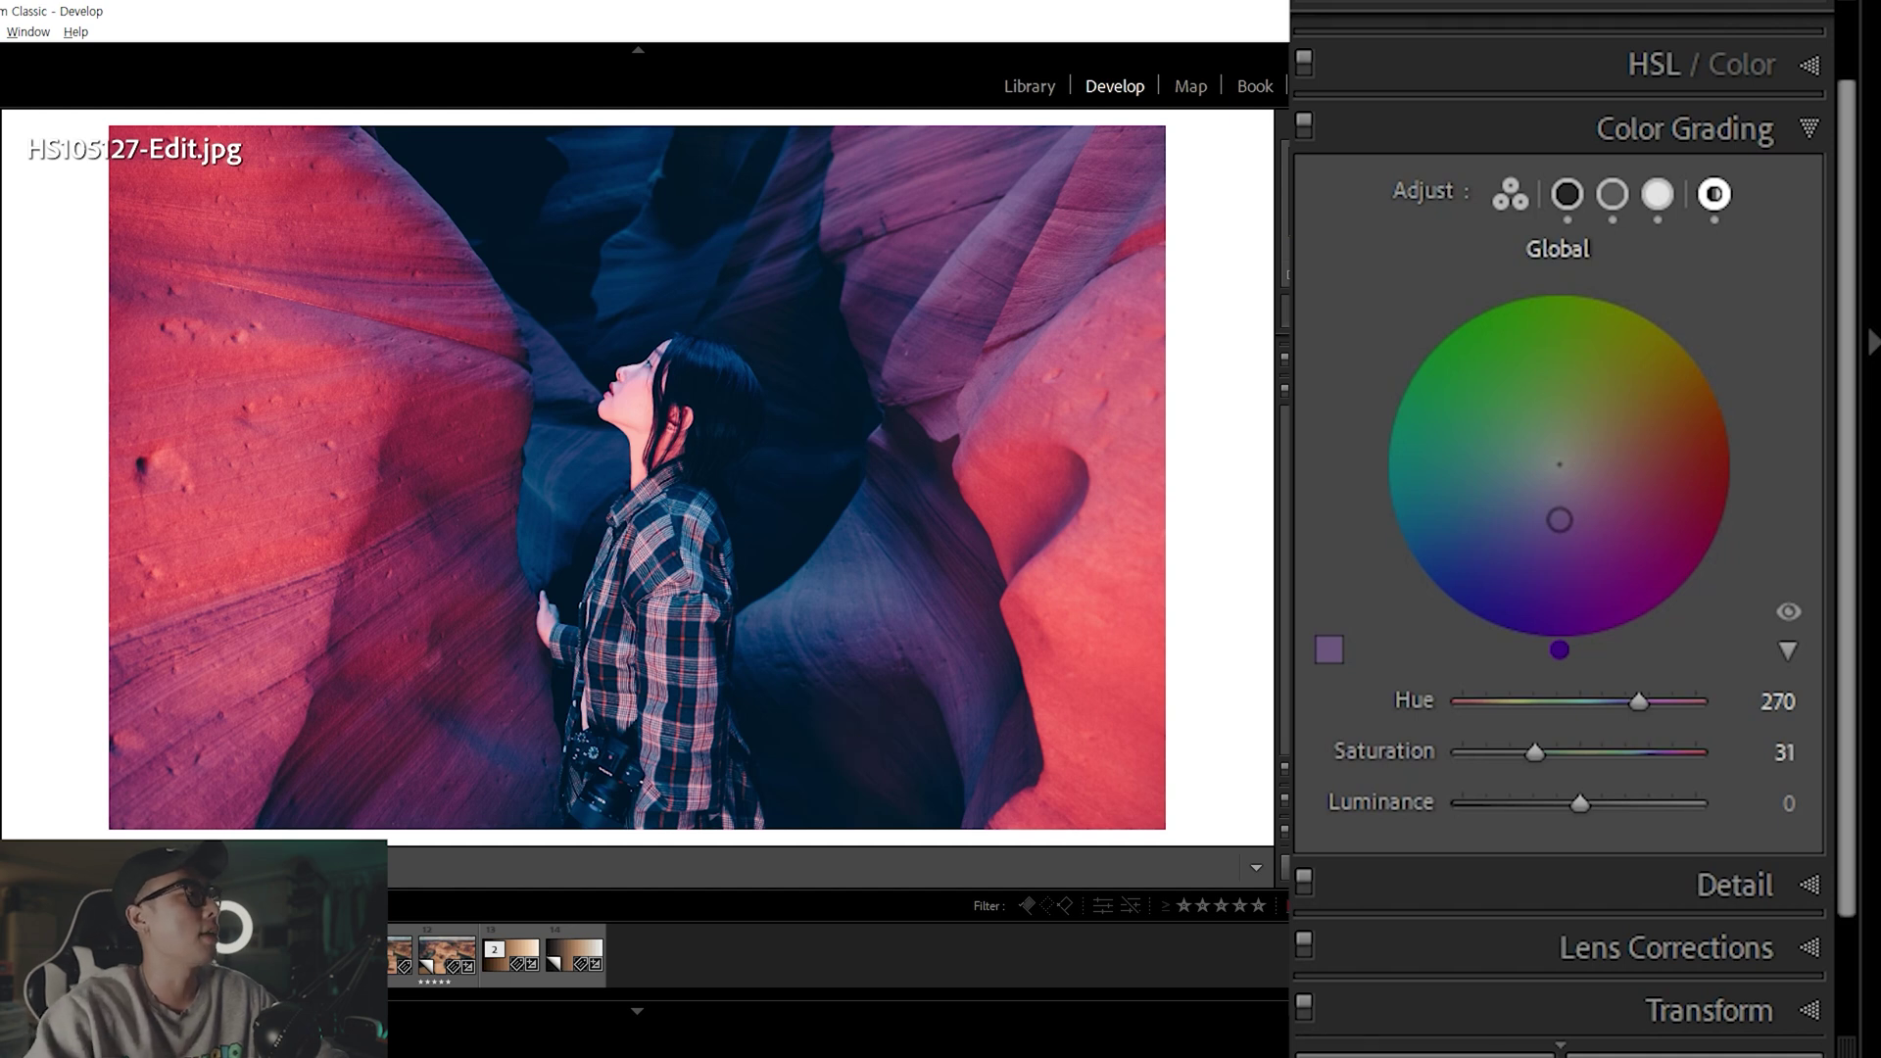
{"action": "key", "text": "backslash"}
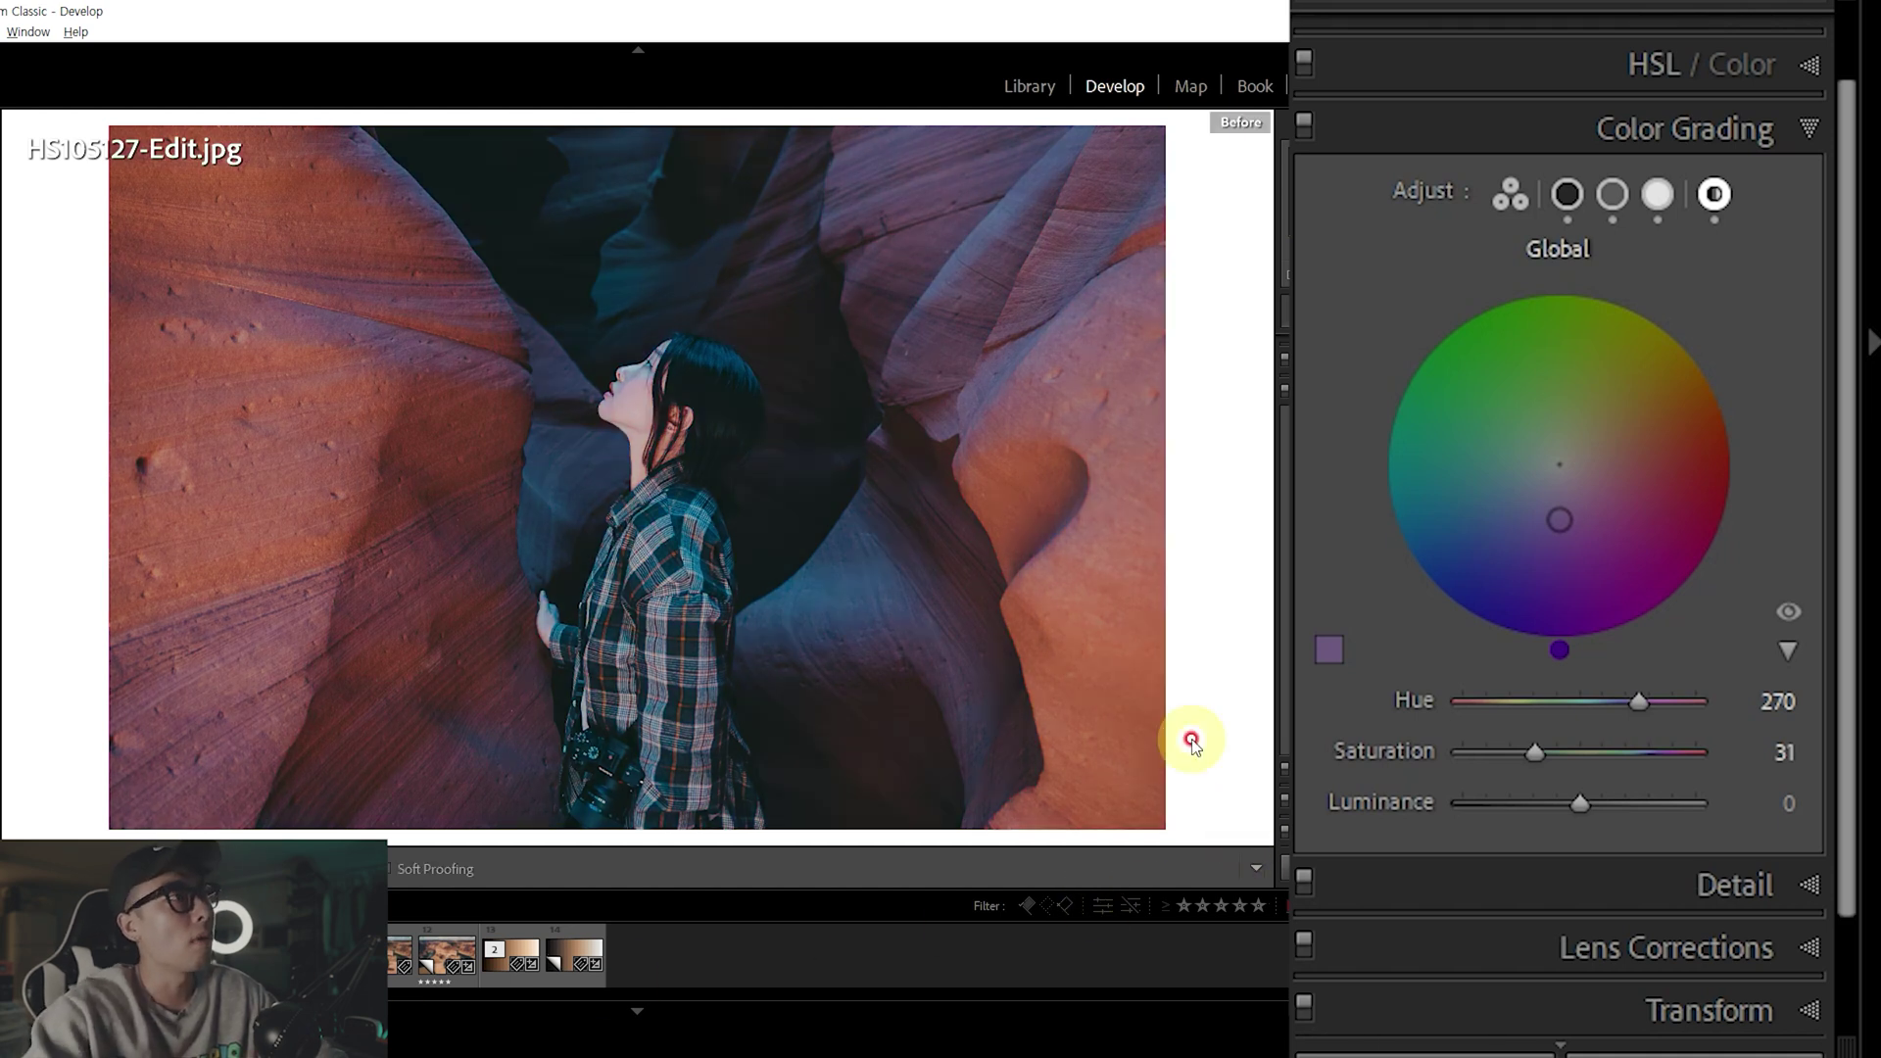
{"action": "key", "text": "backslash"}
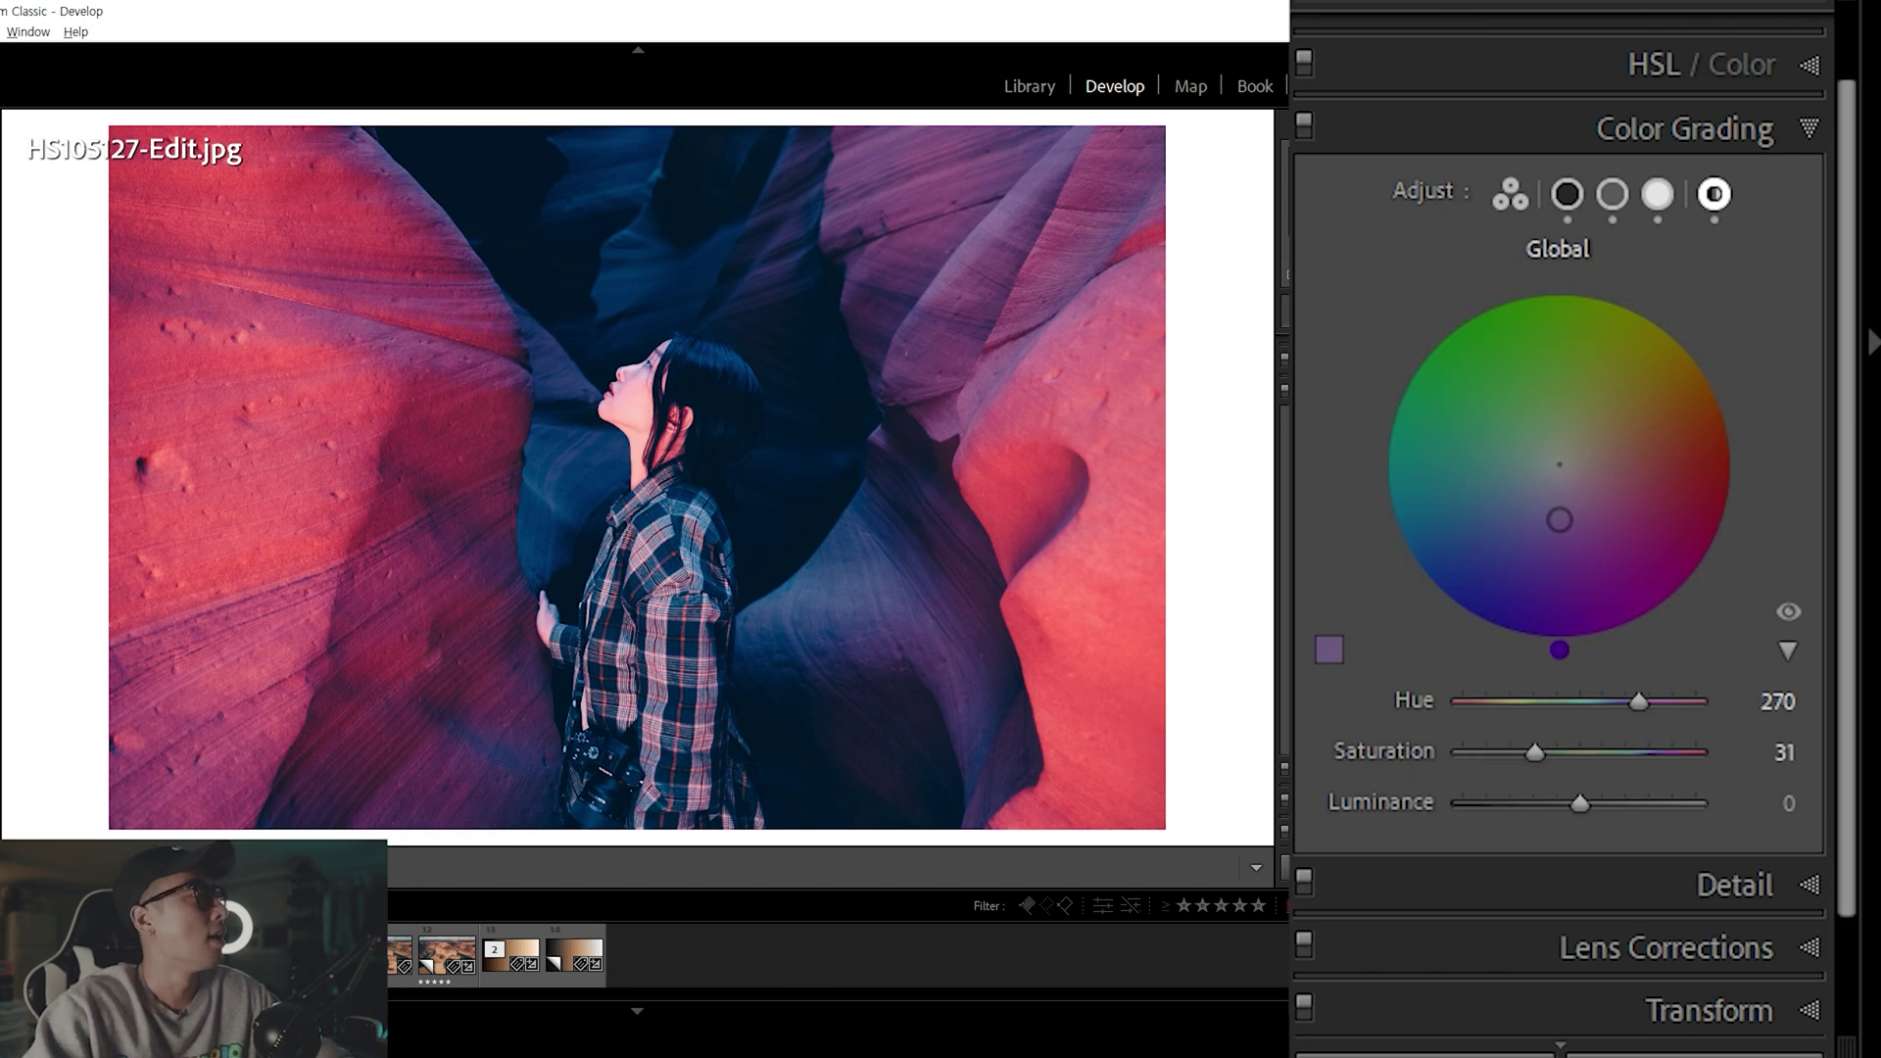
{"action": "key", "text": "Right"}
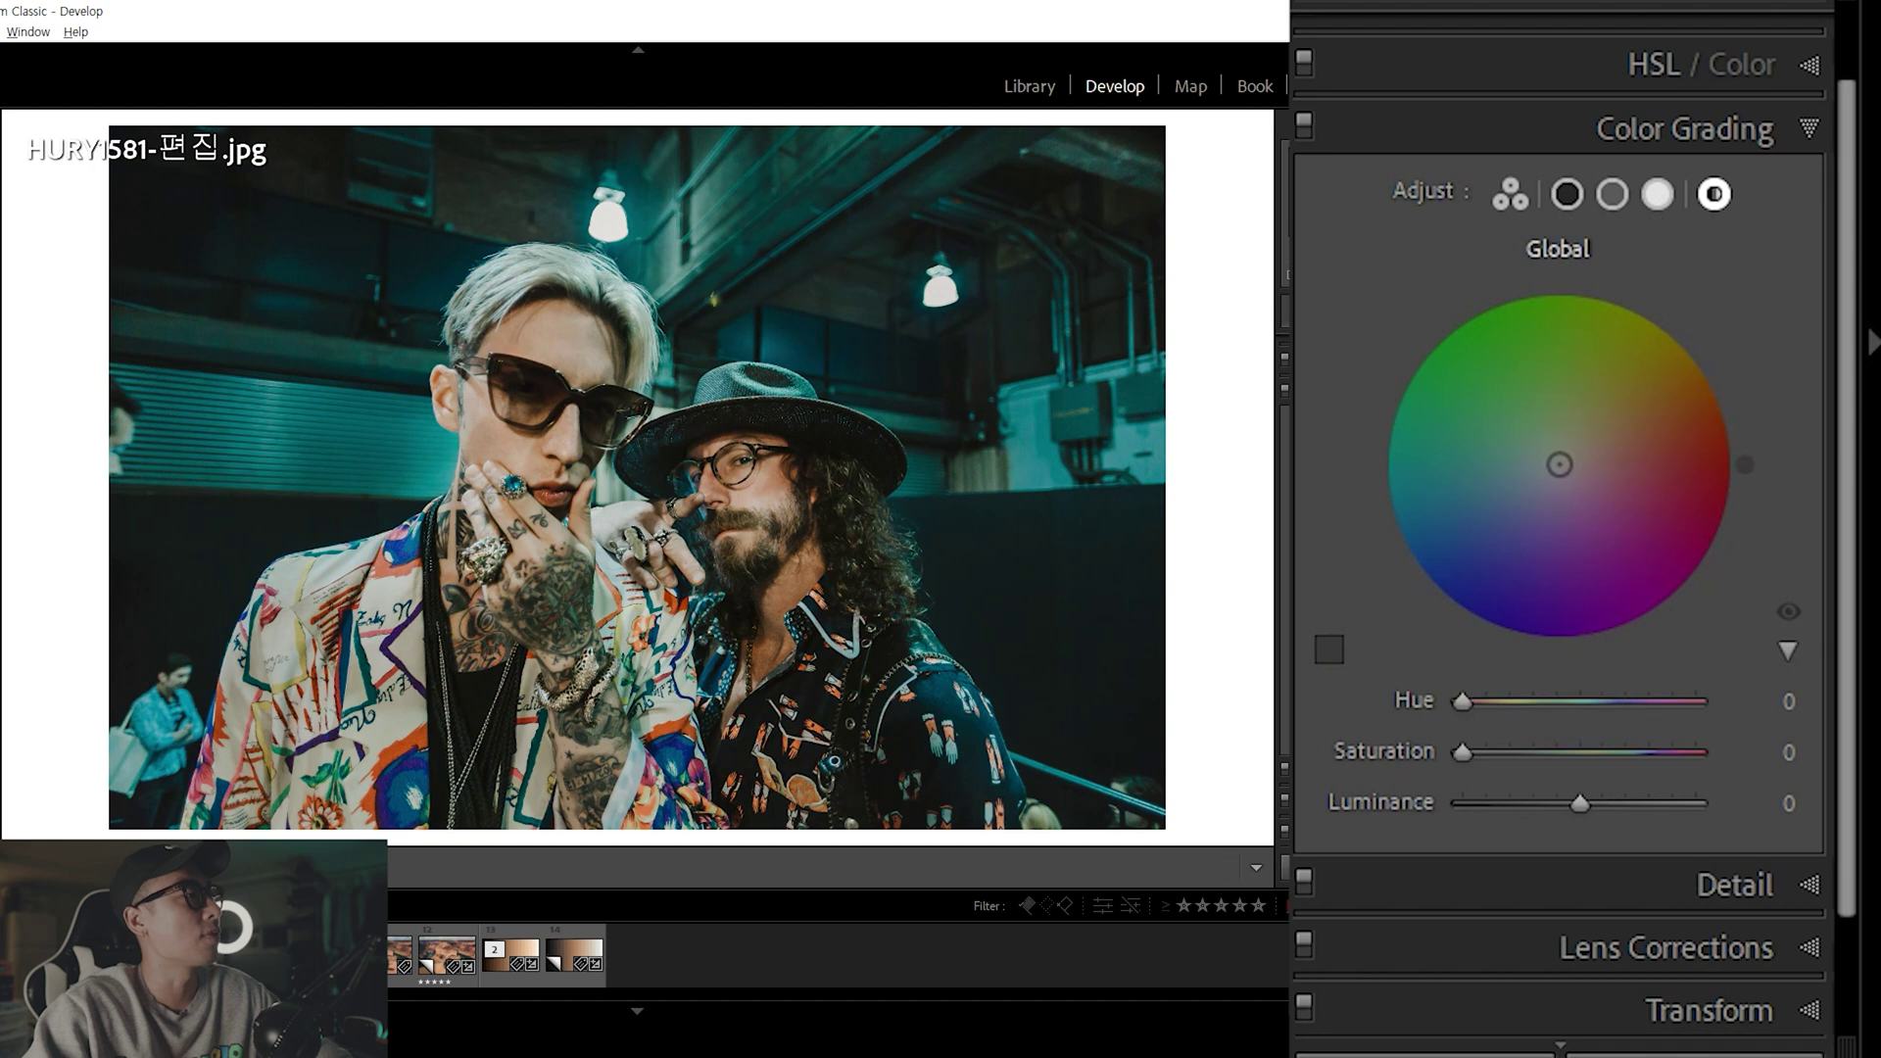
Compare the two-men portrait with its finished graded copy, ending on the original
{"action": "key", "text": "Right"}
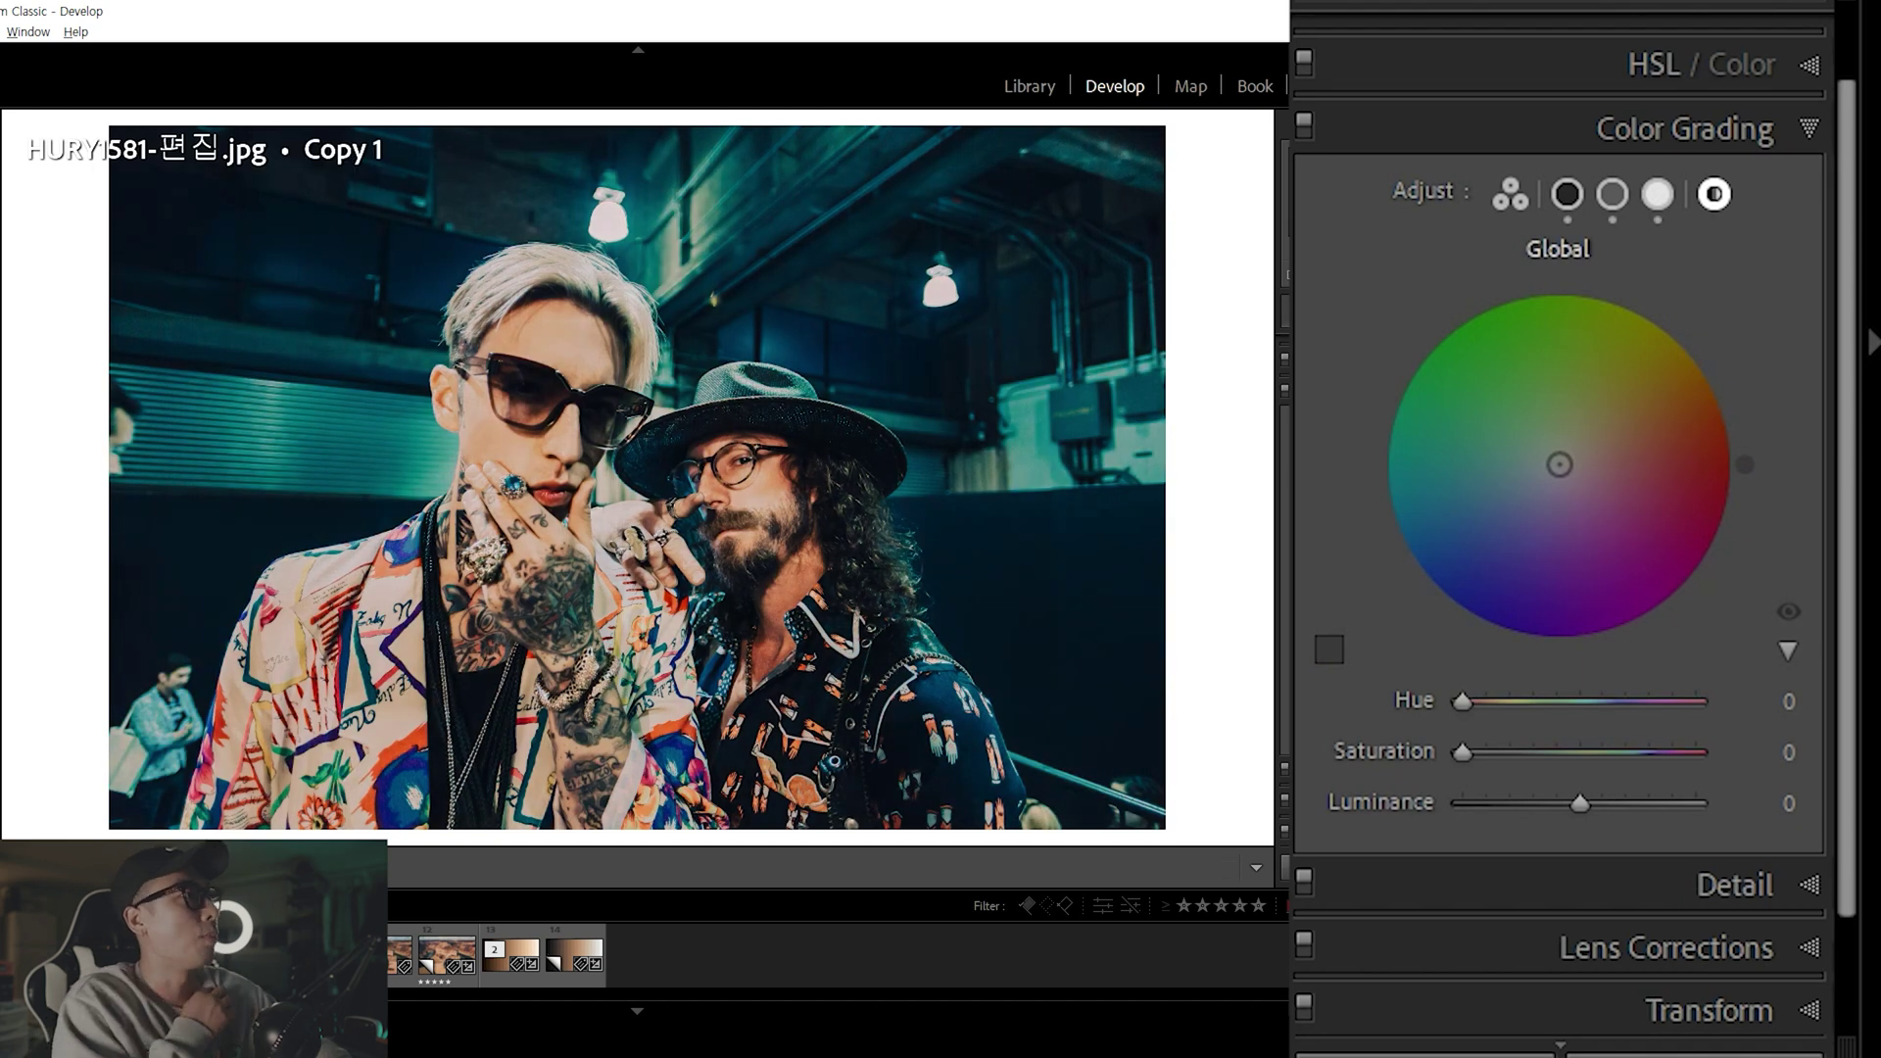
{"action": "key", "text": "Left"}
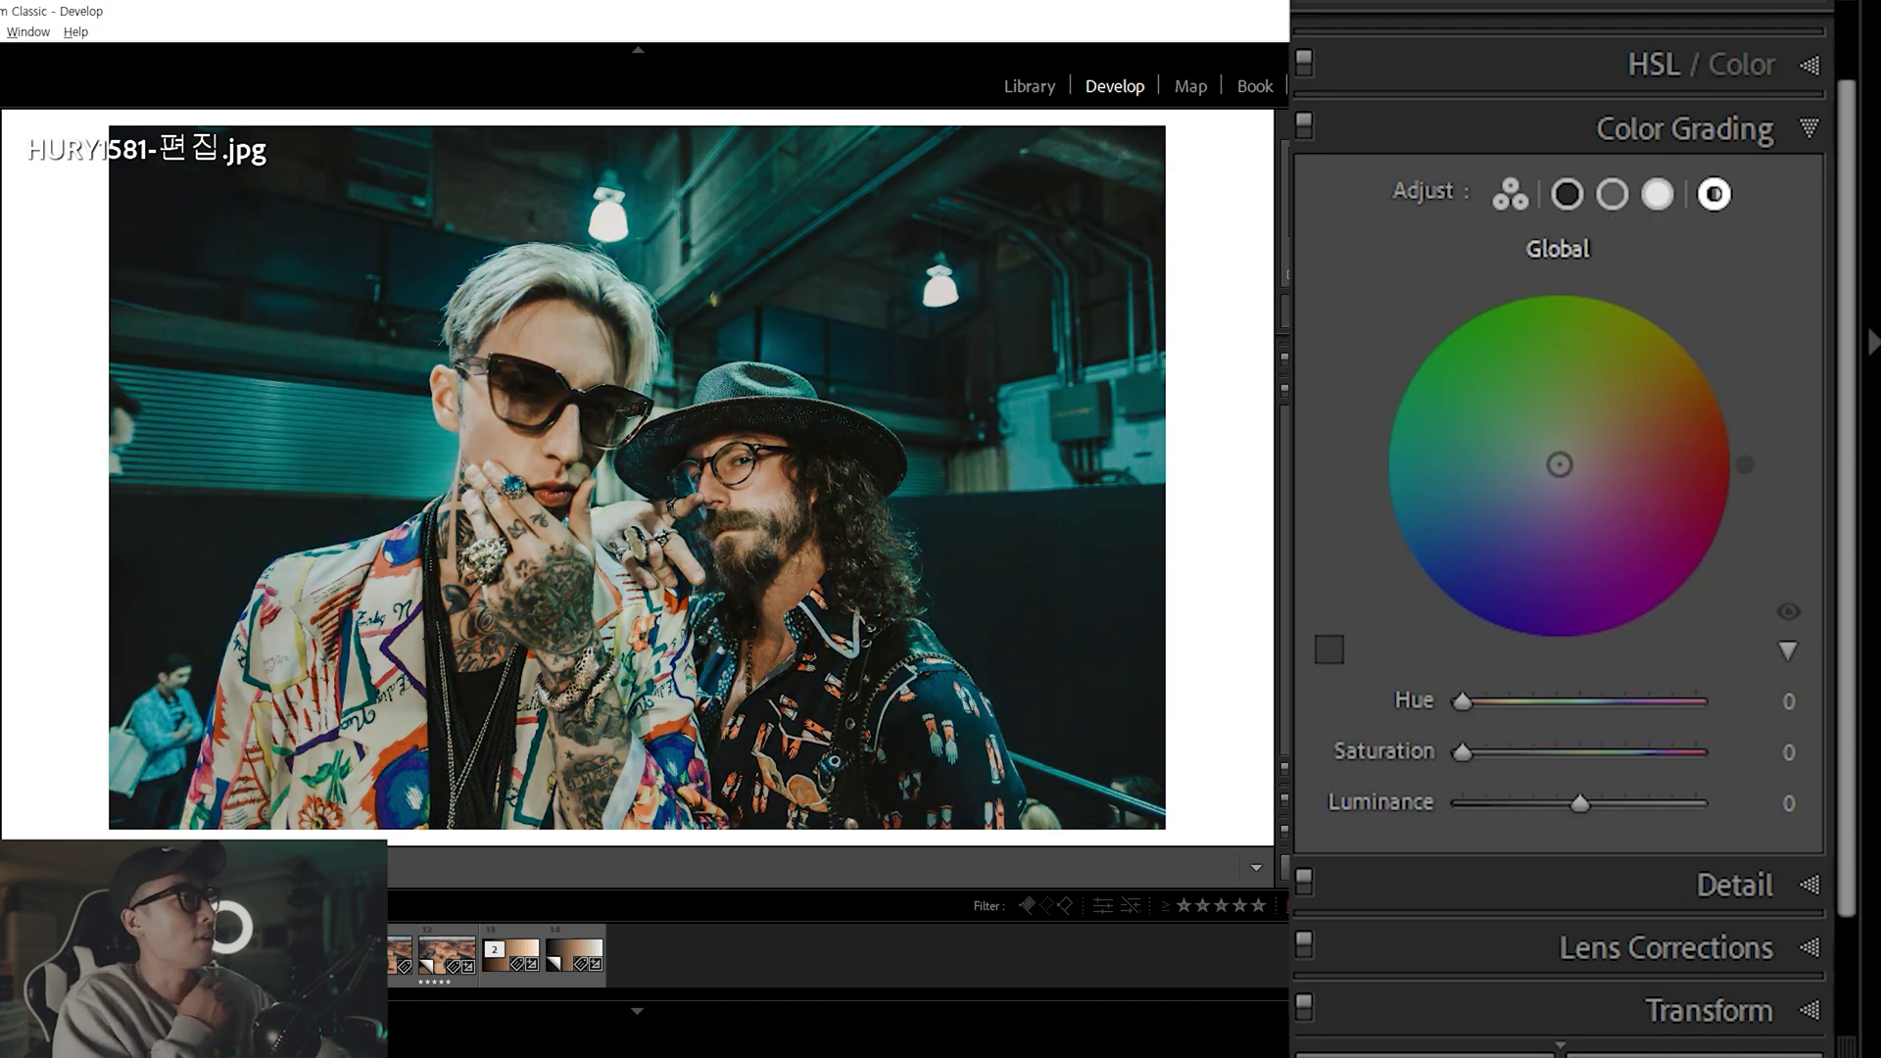
{"action": "key", "text": "Right"}
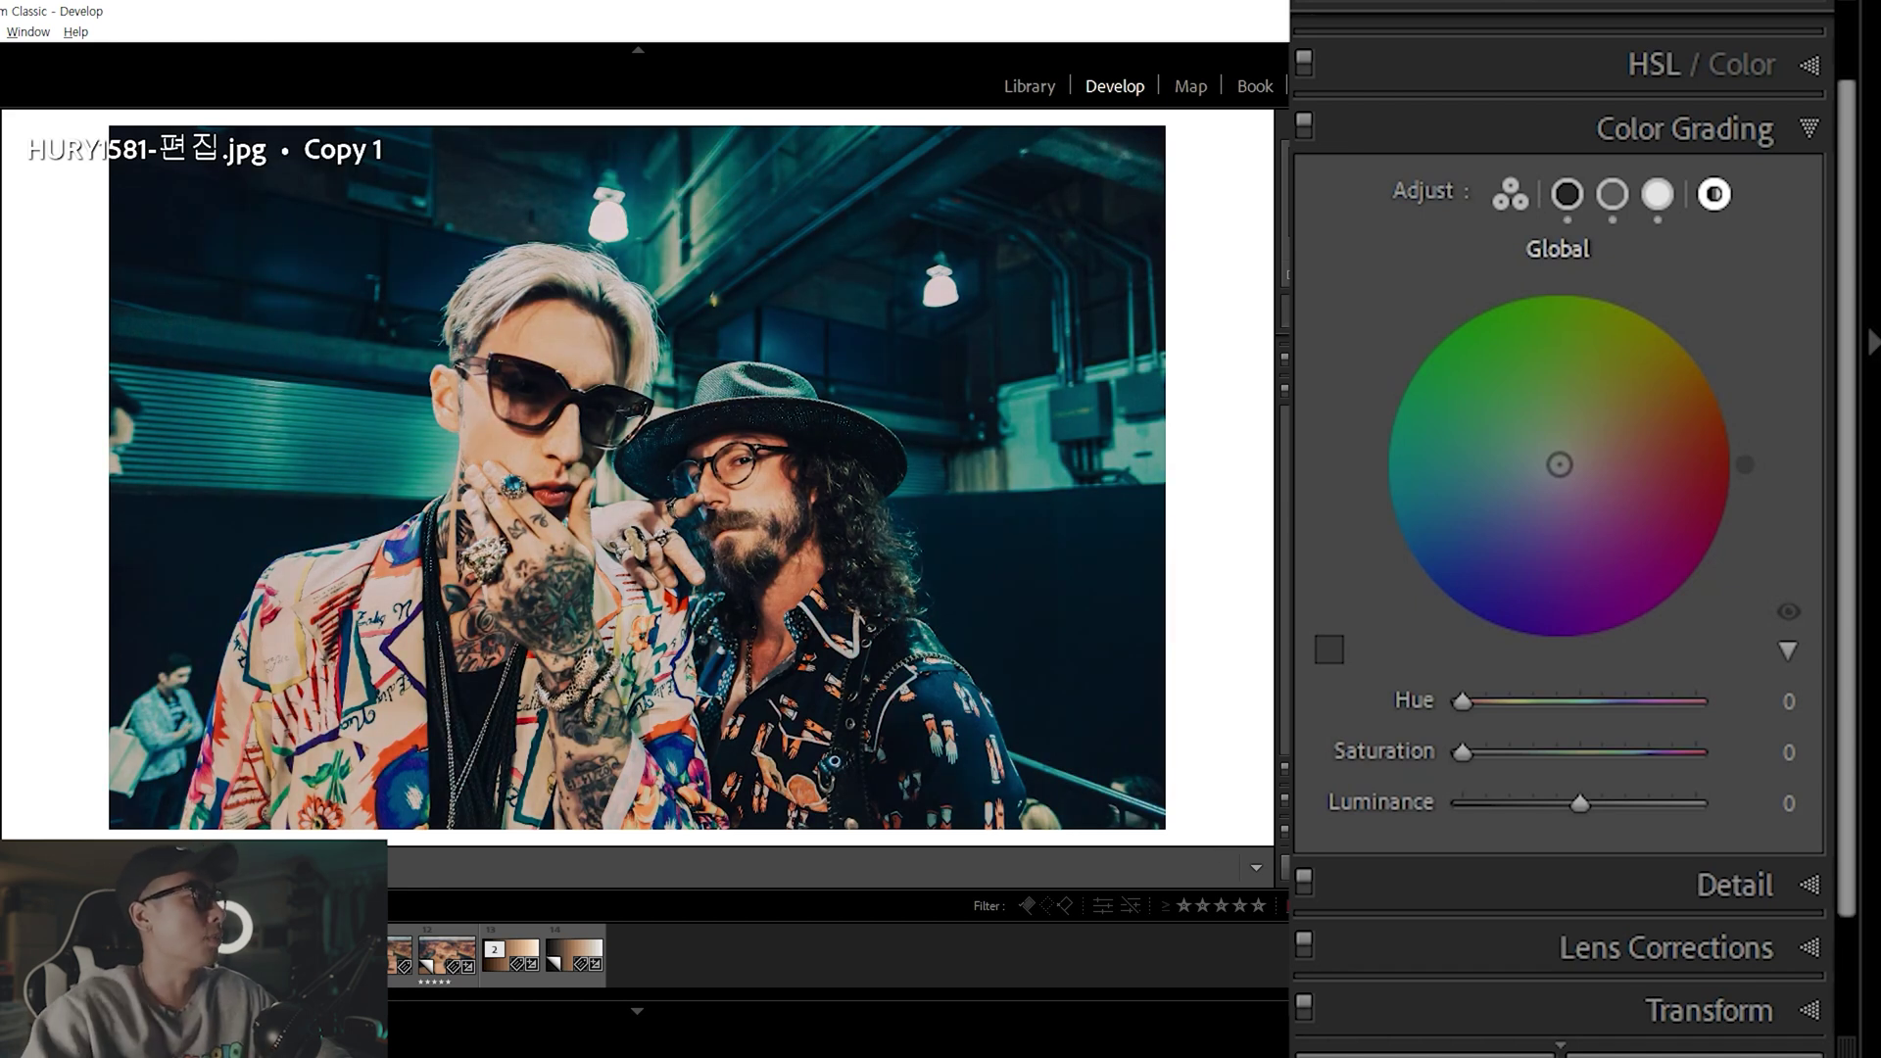
{"action": "key", "text": "Left"}
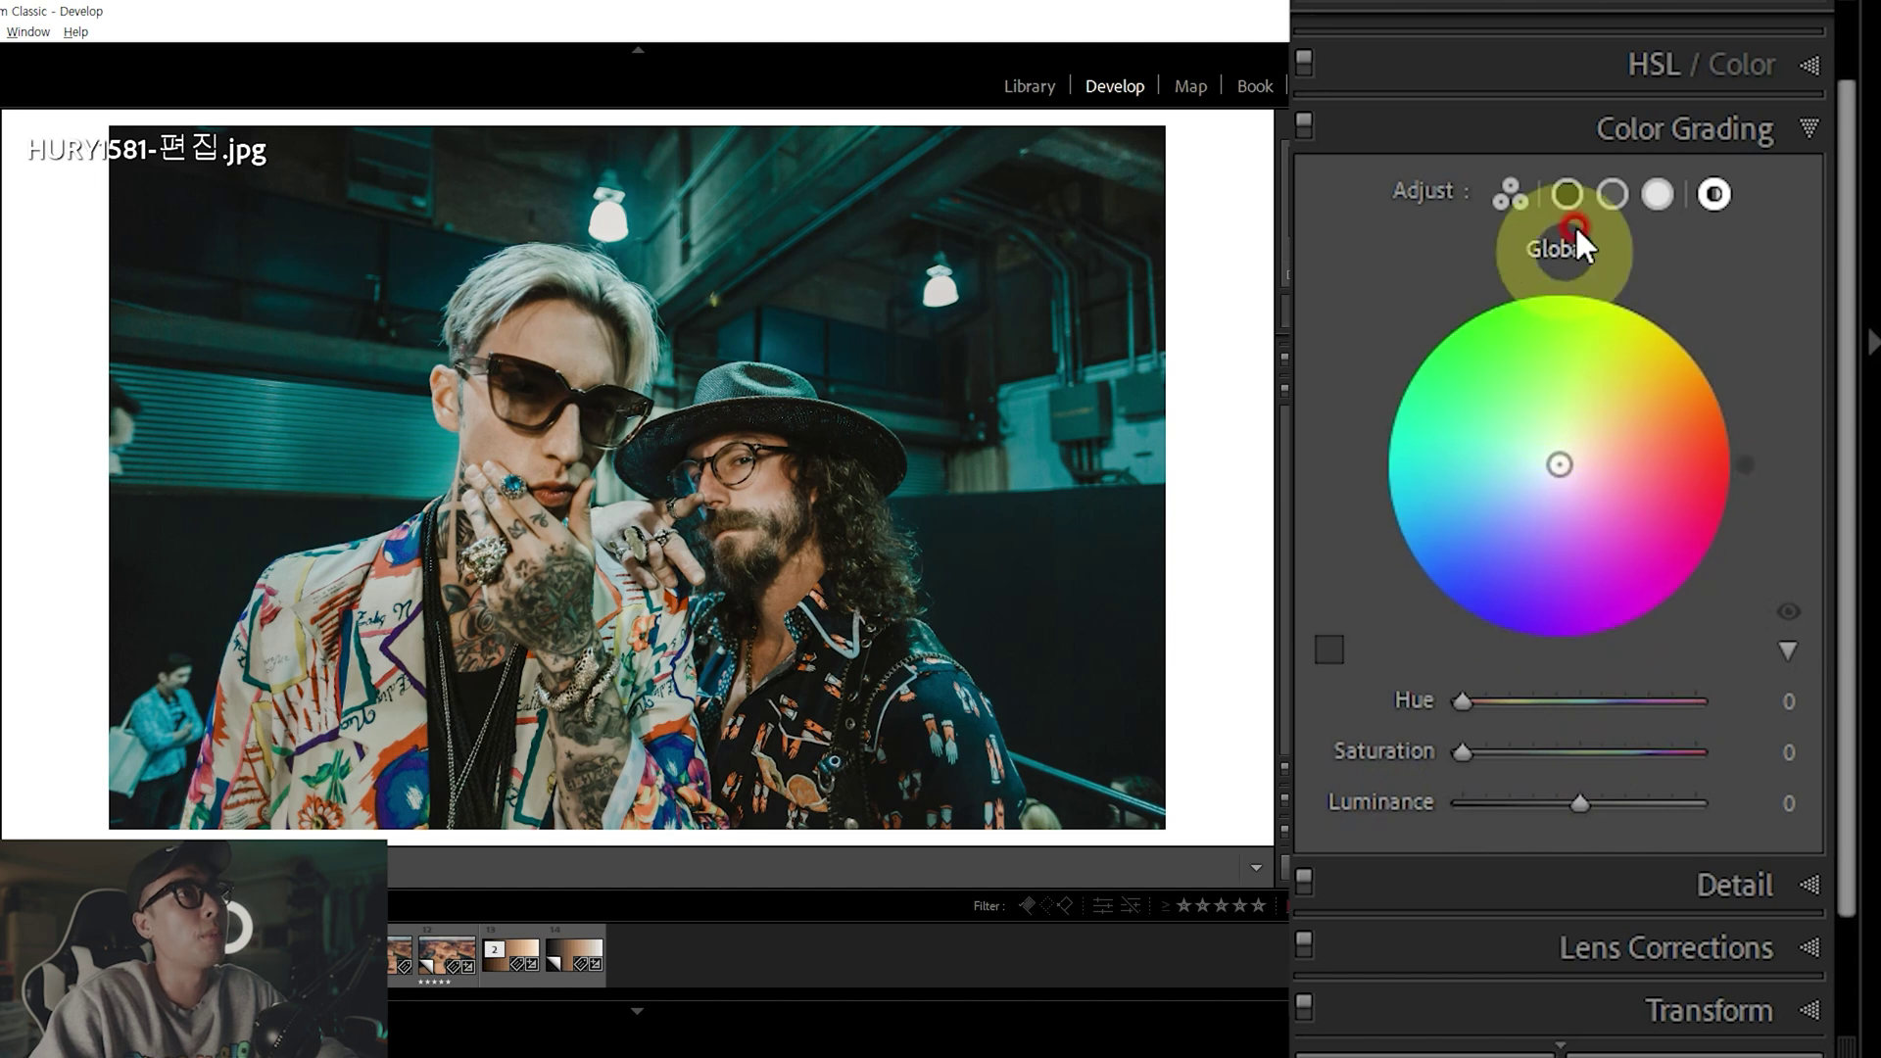
Select Midtones colour grading and push the tint toward yellow-orange
{"action": "left_click", "coordinate": [1566, 195]}
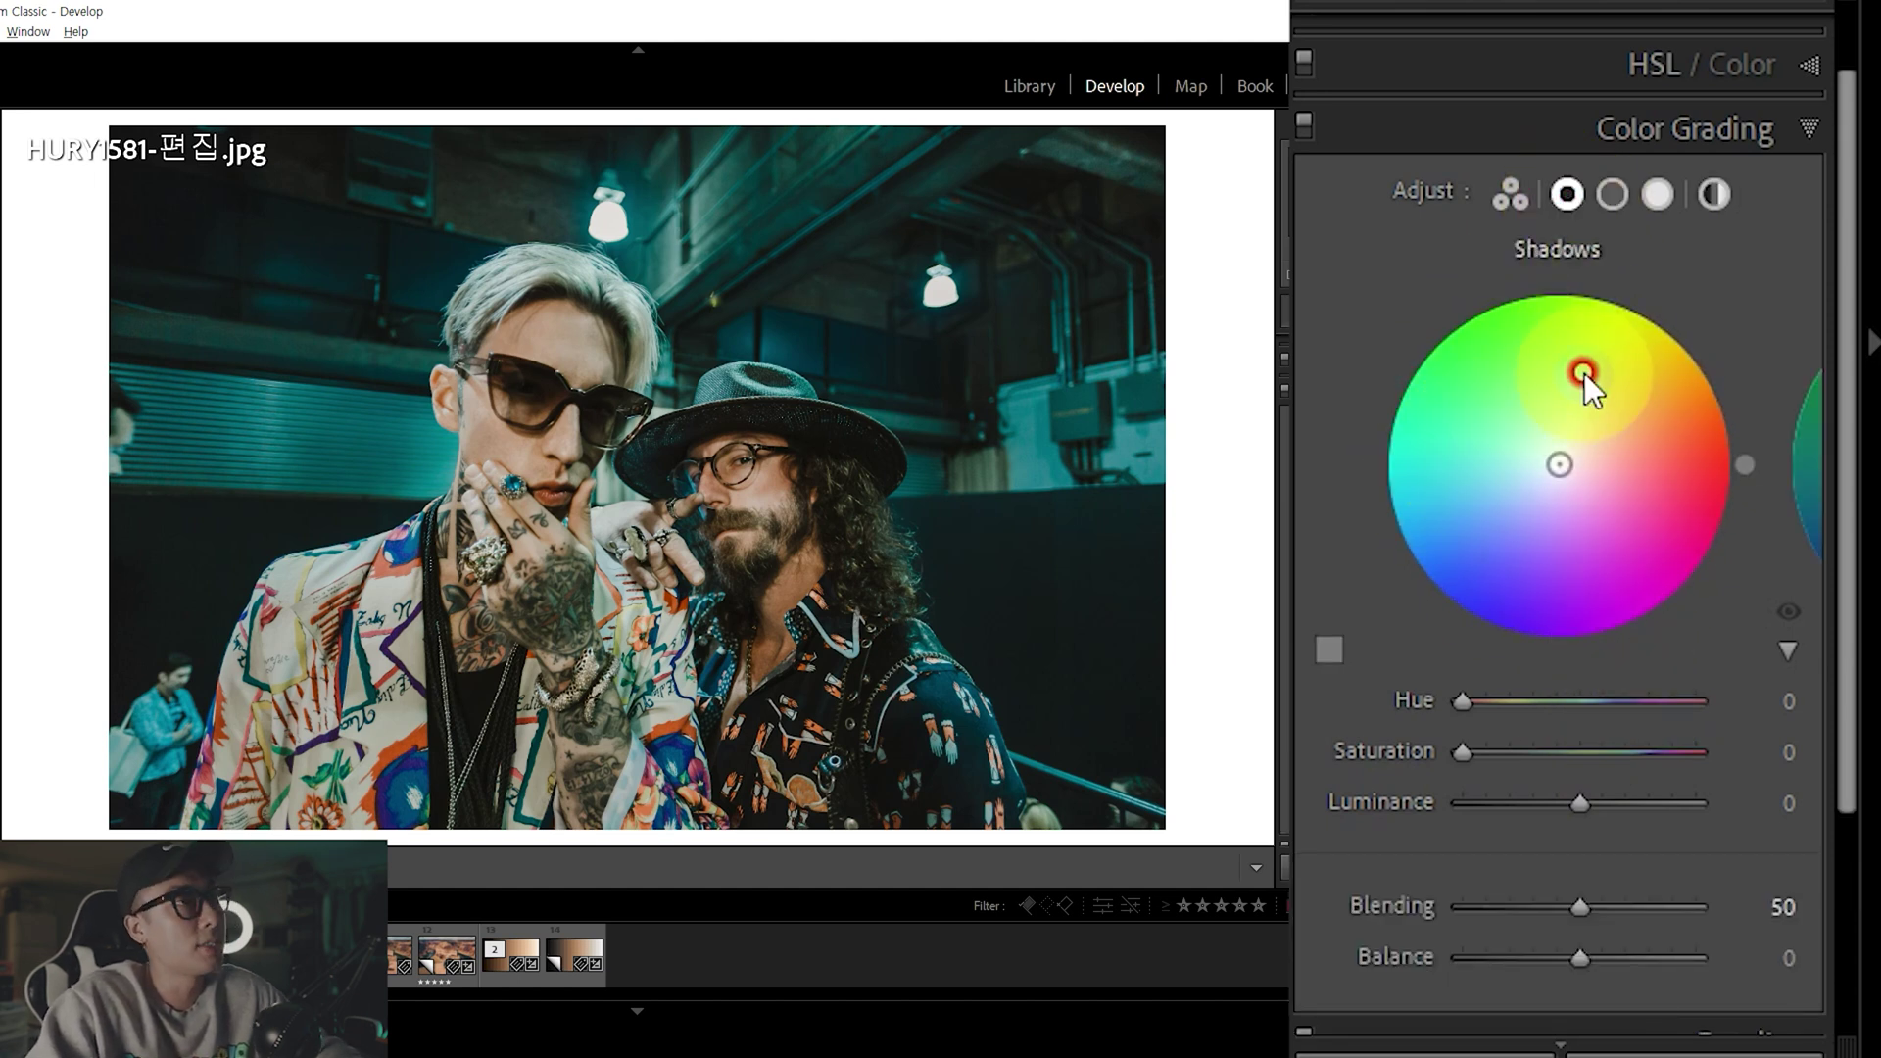
{"action": "left_click", "coordinate": [1618, 196]}
{"action": "left_click_drag", "start_coordinate": [1587, 264], "coordinate": [1544, 484]}
Reset and retint the midtones orange at Hue 28, Saturation 60, Luminance +57
{"action": "left_click", "coordinate": [1612, 392]}
{"action": "double_click", "coordinate": [1612, 391]}
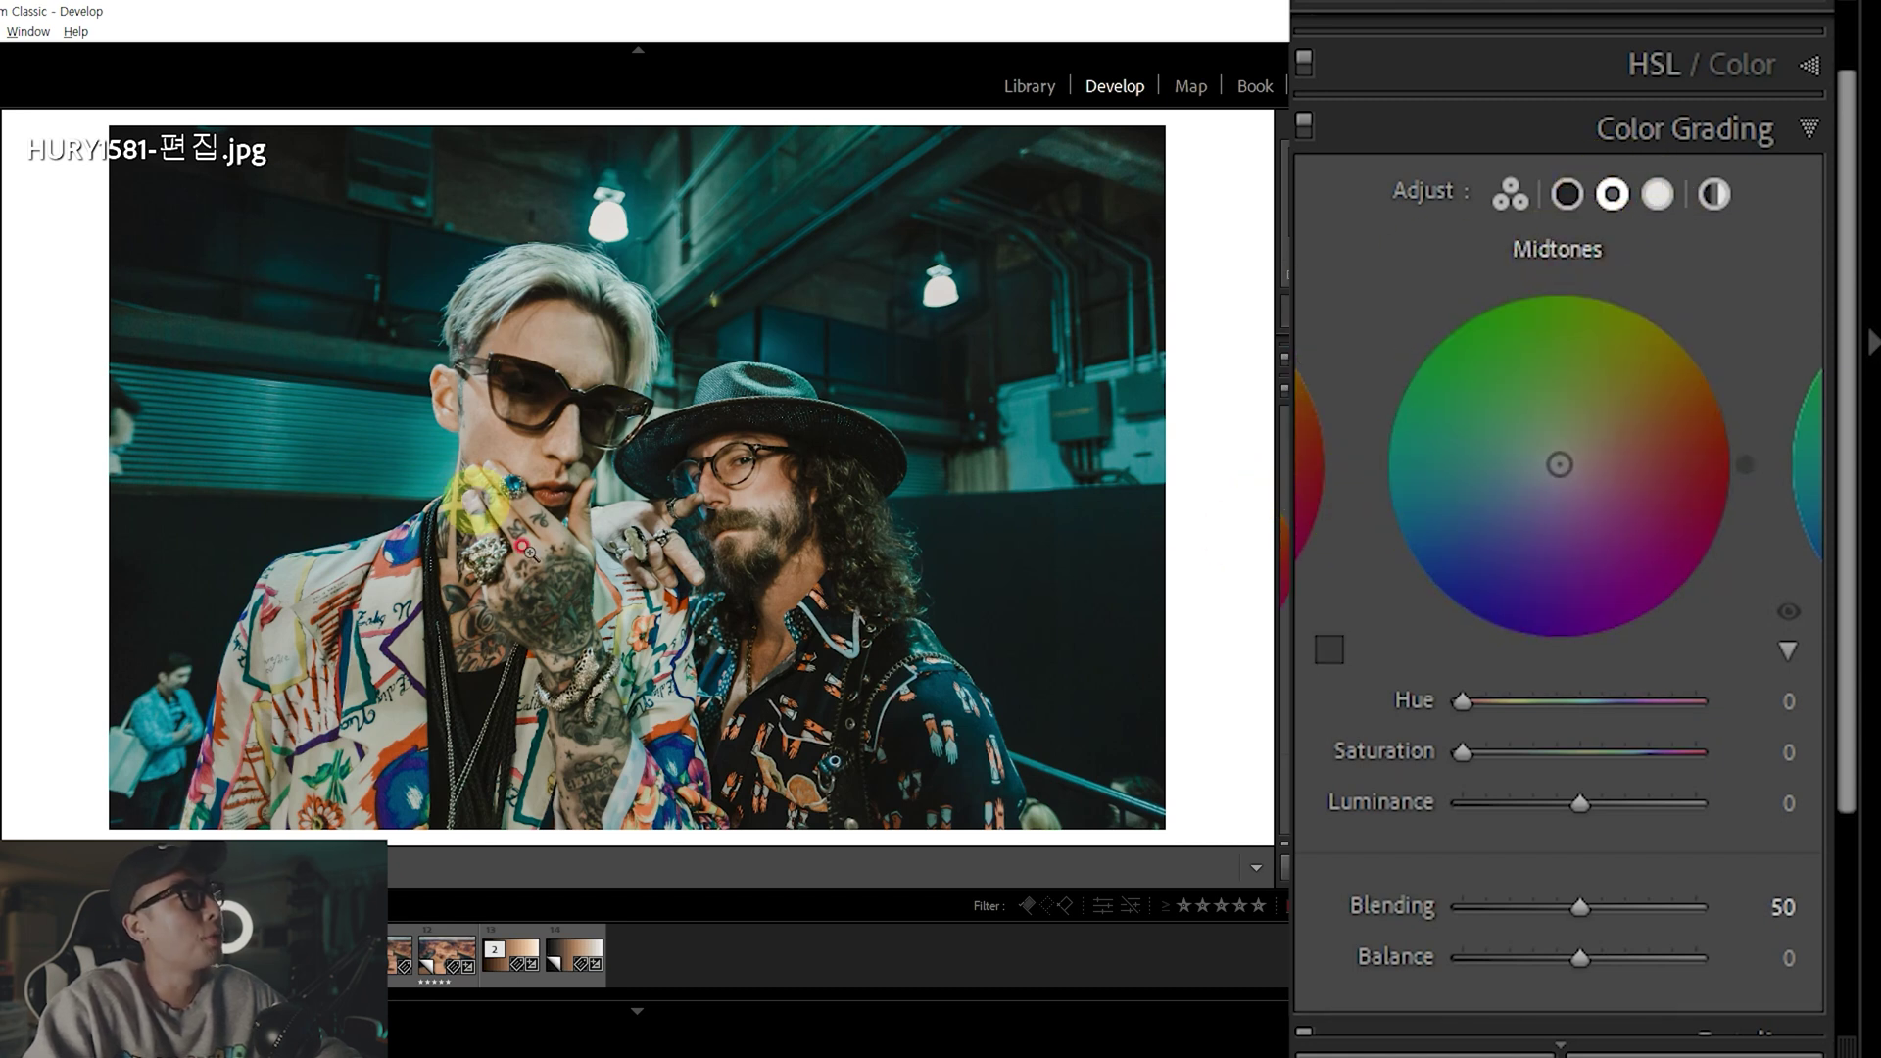
{"action": "mouse_move", "coordinate": [1684, 474]}
{"action": "left_mouse_down"}
{"action": "mouse_move", "coordinate": [1591, 447]}
{"action": "mouse_move", "coordinate": [1587, 407]}
{"action": "mouse_move", "coordinate": [1621, 431]}
{"action": "left_mouse_up"}
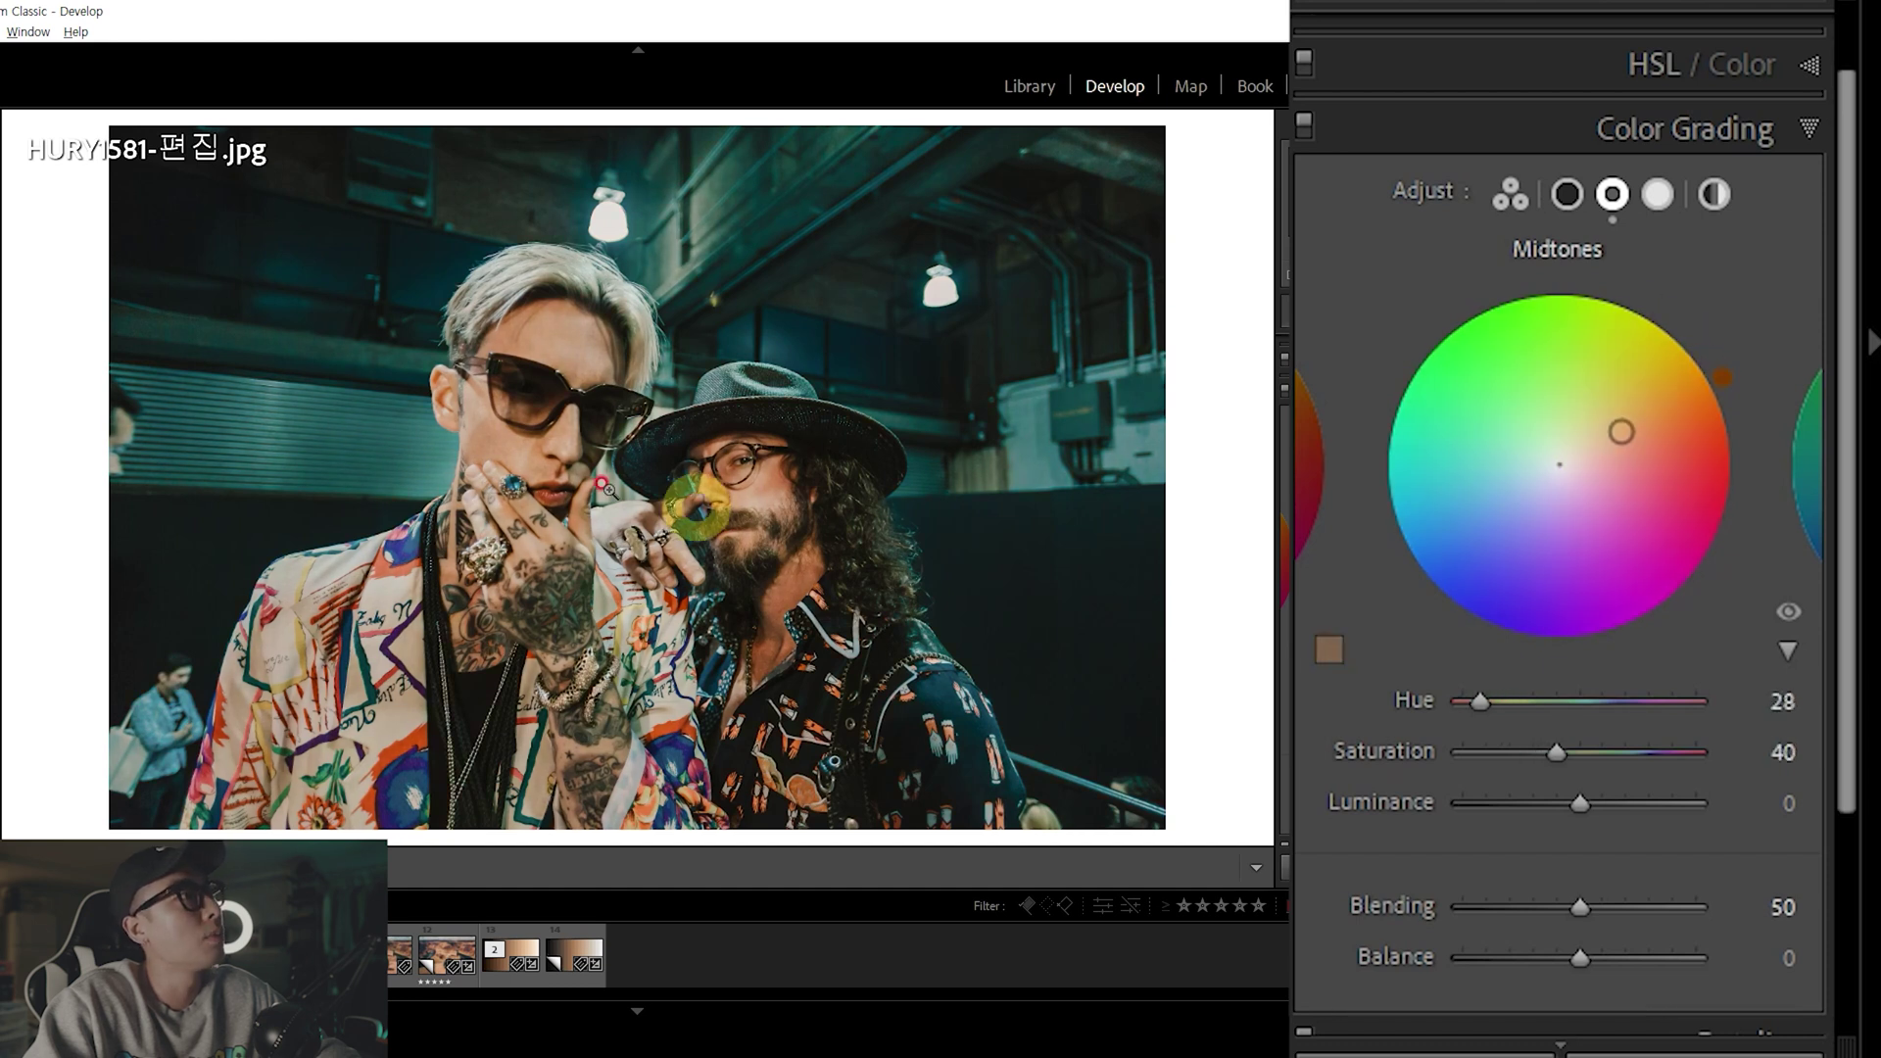
{"action": "left_click", "coordinate": [1549, 751]}
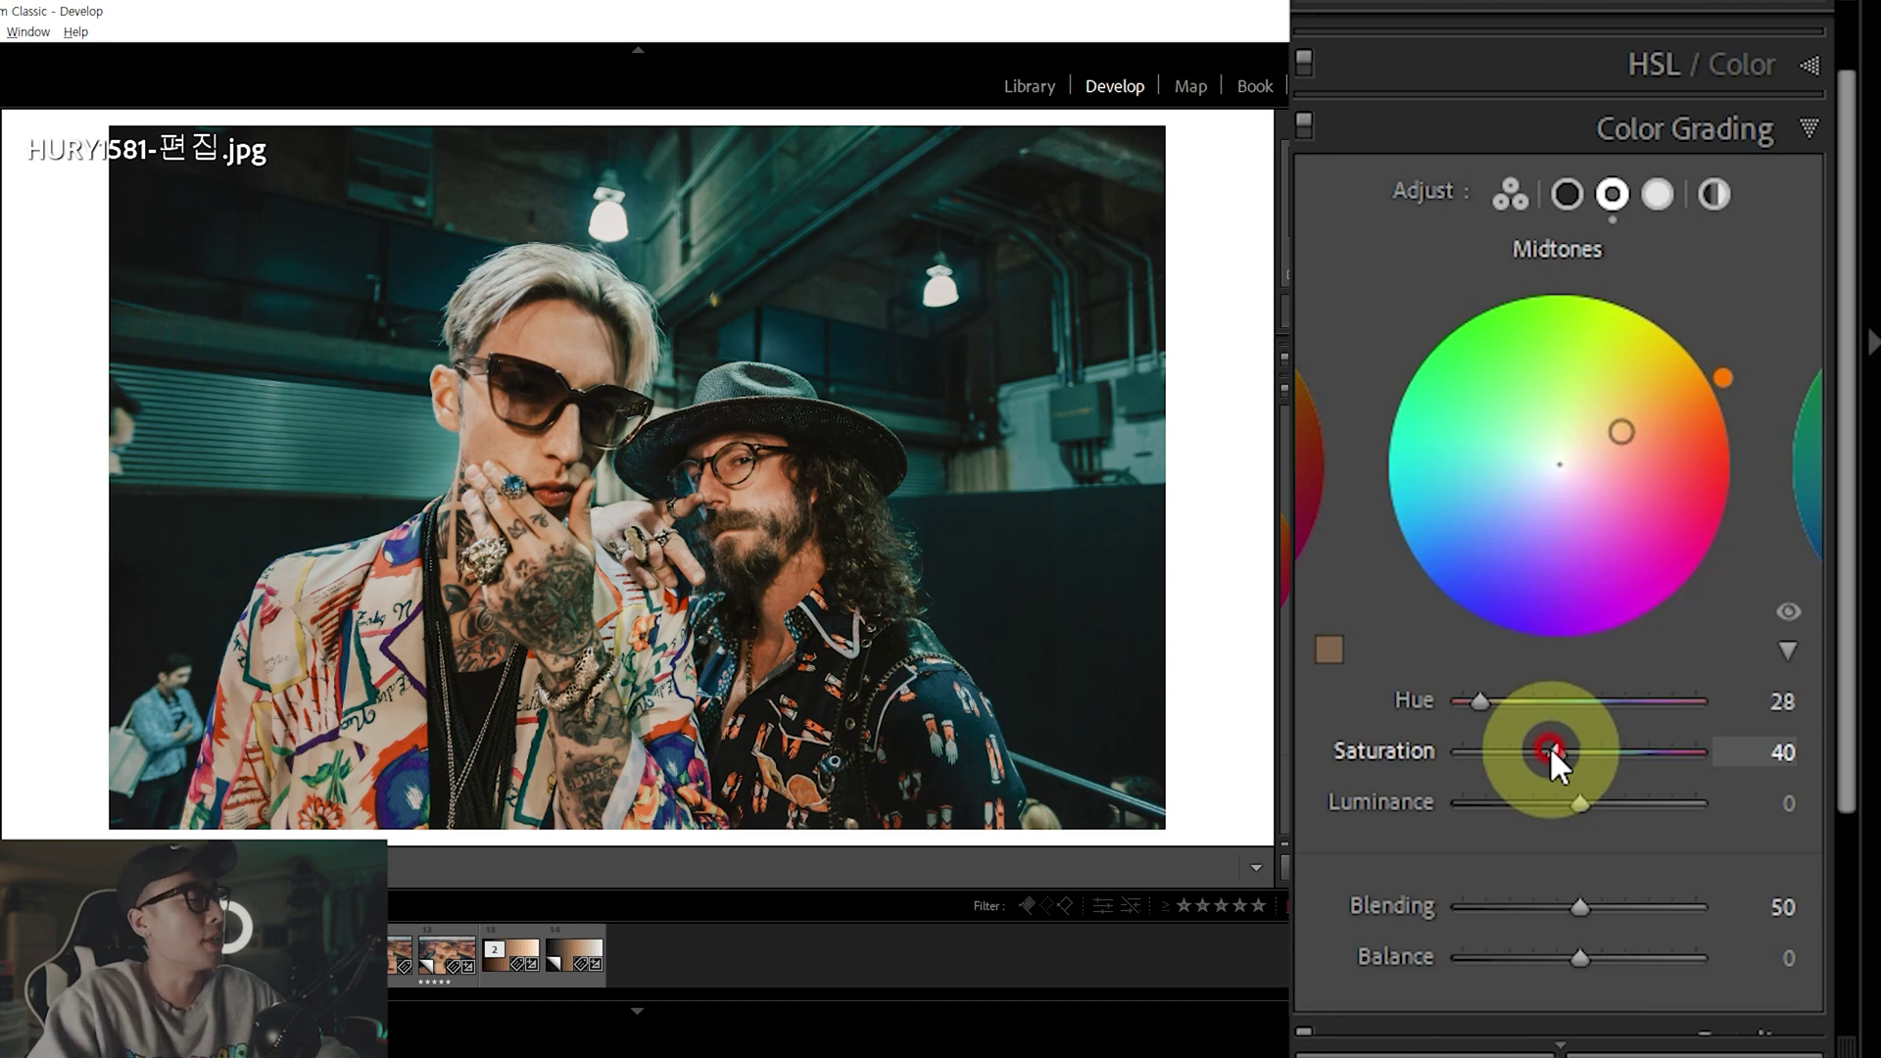
{"action": "left_click", "coordinate": [1554, 749]}
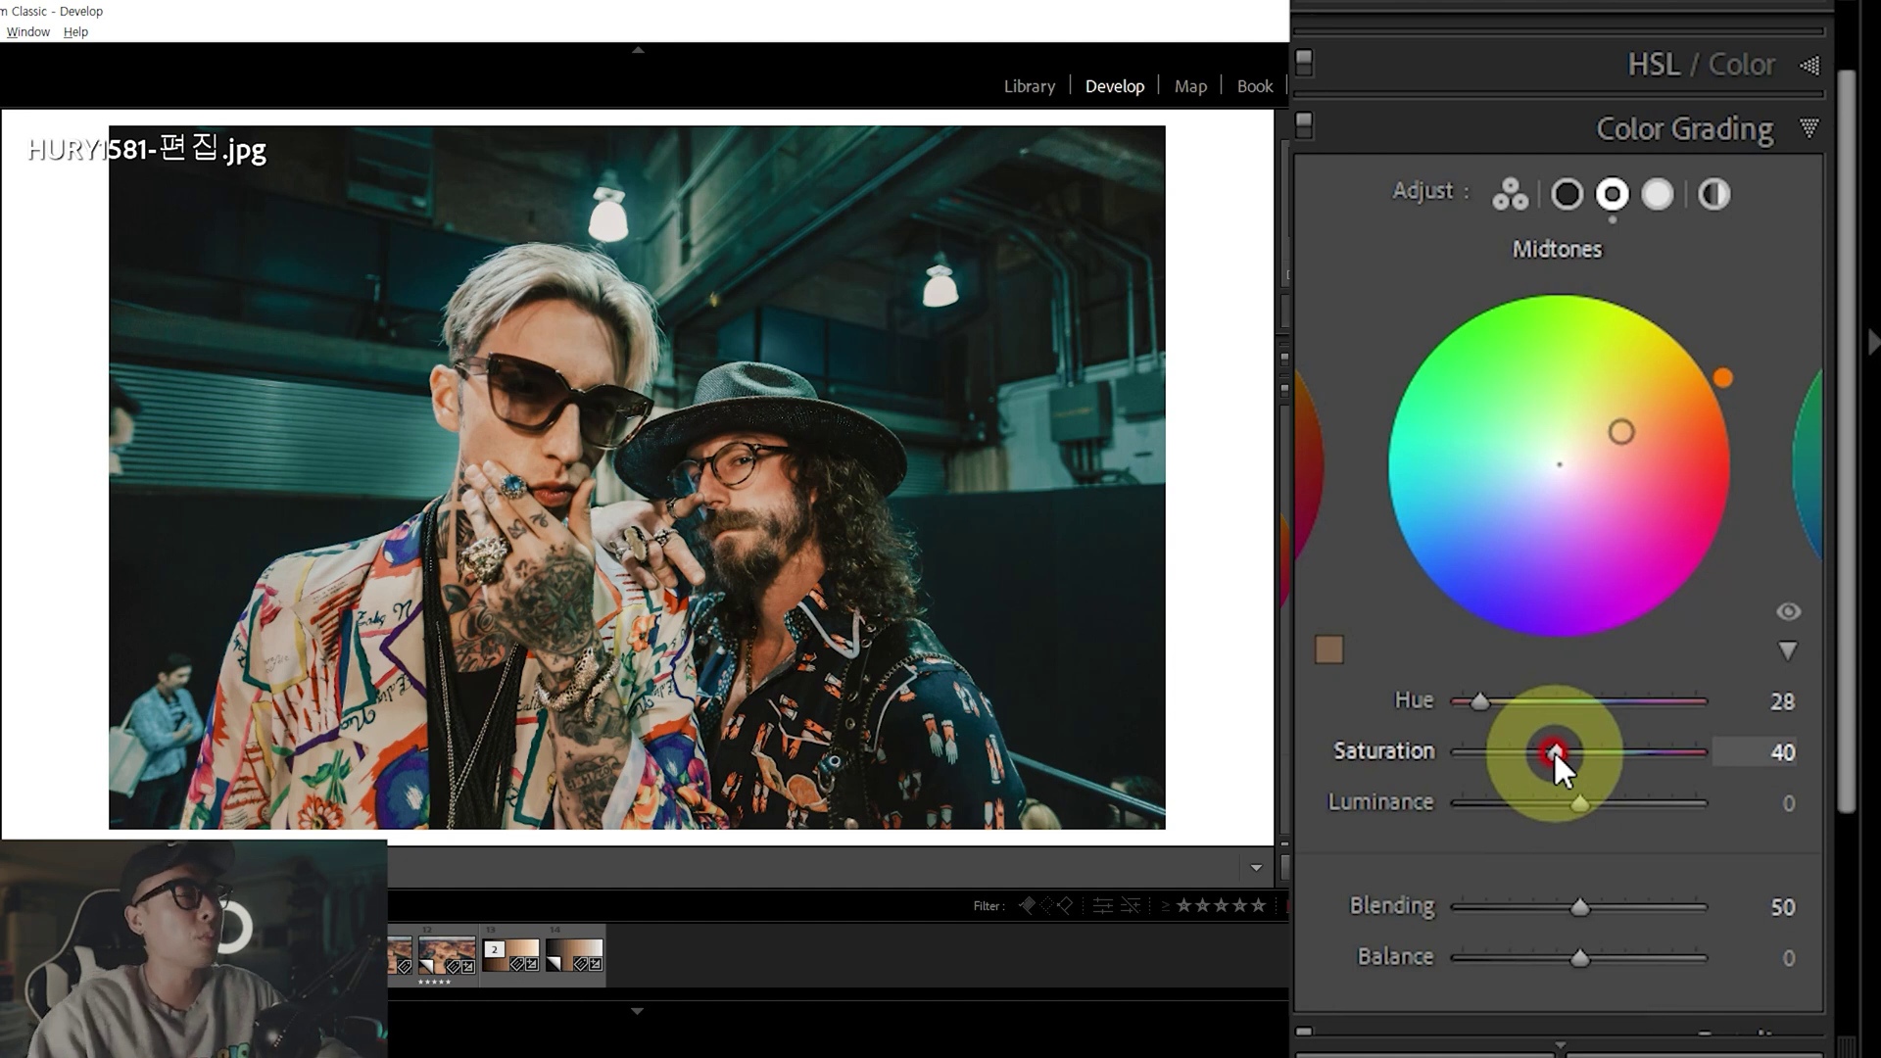
{"action": "mouse_move", "coordinate": [1553, 750]}
{"action": "left_mouse_down"}
{"action": "mouse_move", "coordinate": [1530, 749]}
{"action": "mouse_move", "coordinate": [1601, 749]}
{"action": "mouse_move", "coordinate": [1565, 808]}
{"action": "mouse_move", "coordinate": [1643, 801]}
{"action": "left_mouse_up"}
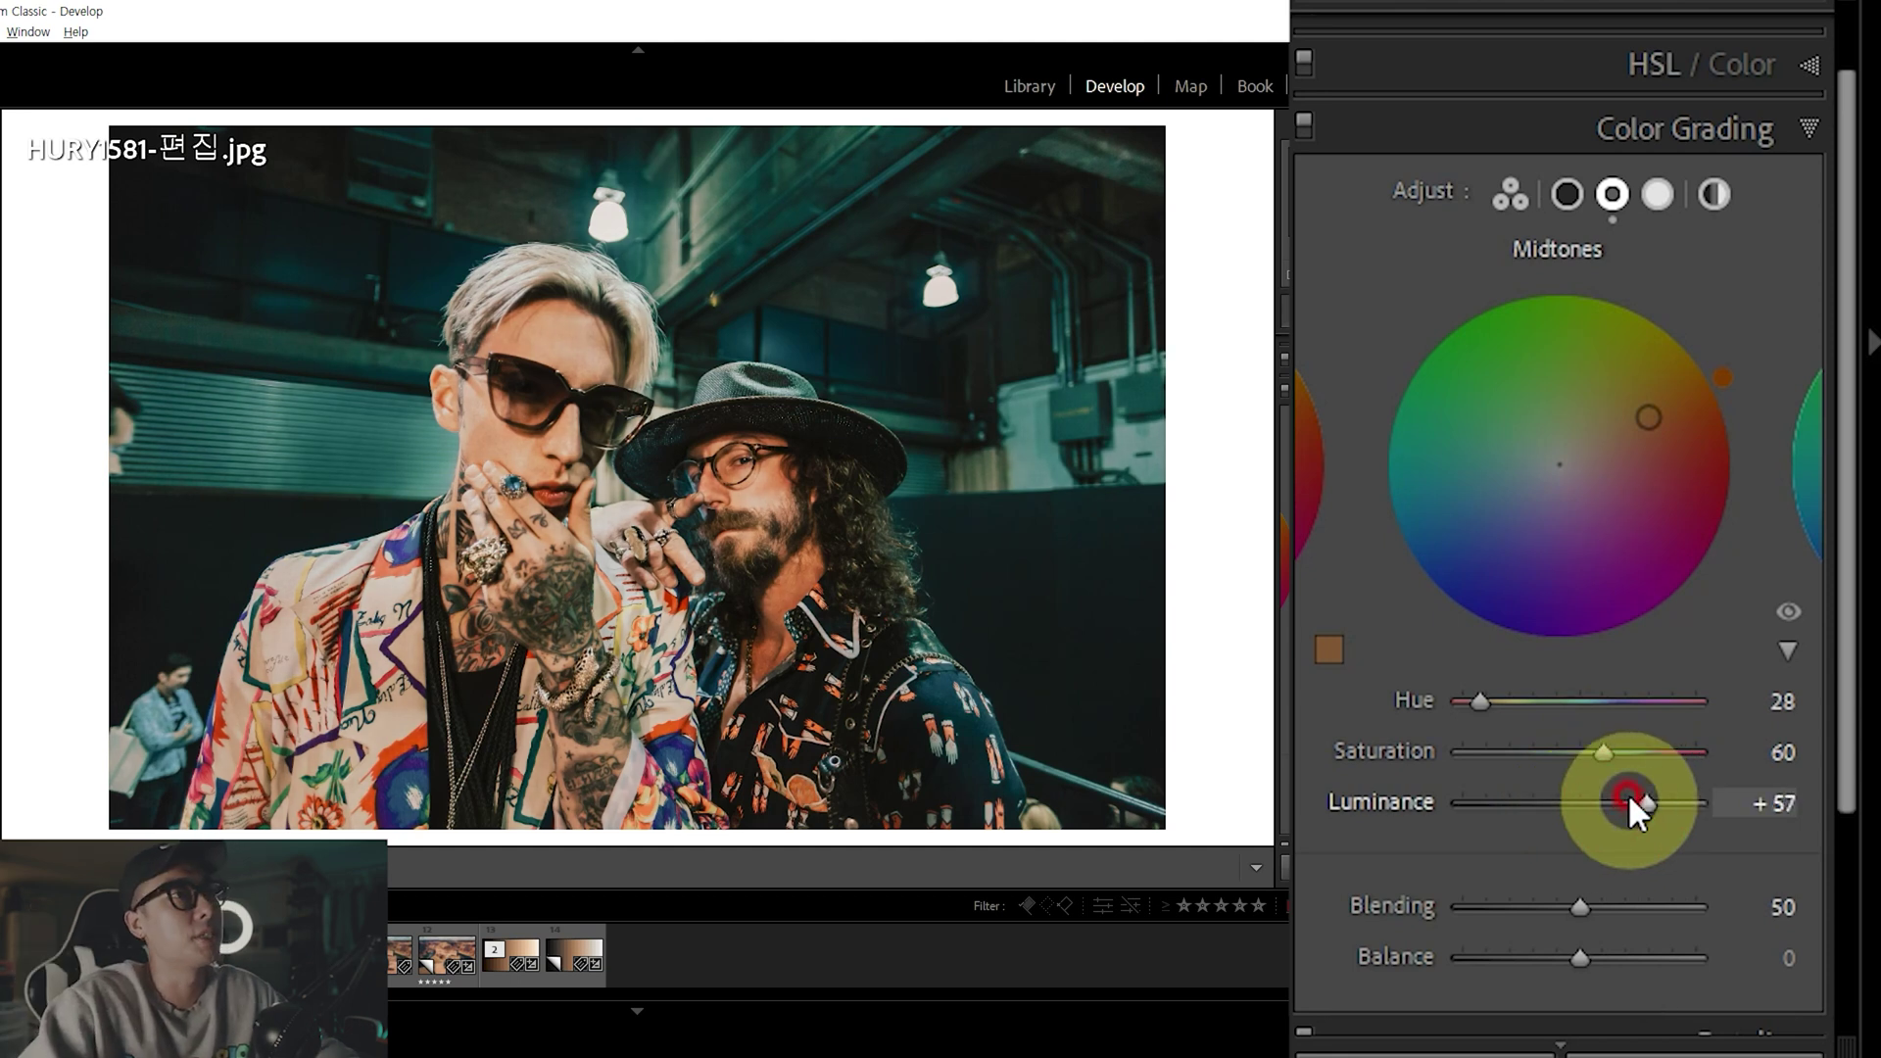
{"action": "left_click", "coordinate": [1619, 237]}
{"action": "left_click", "coordinate": [1566, 194]}
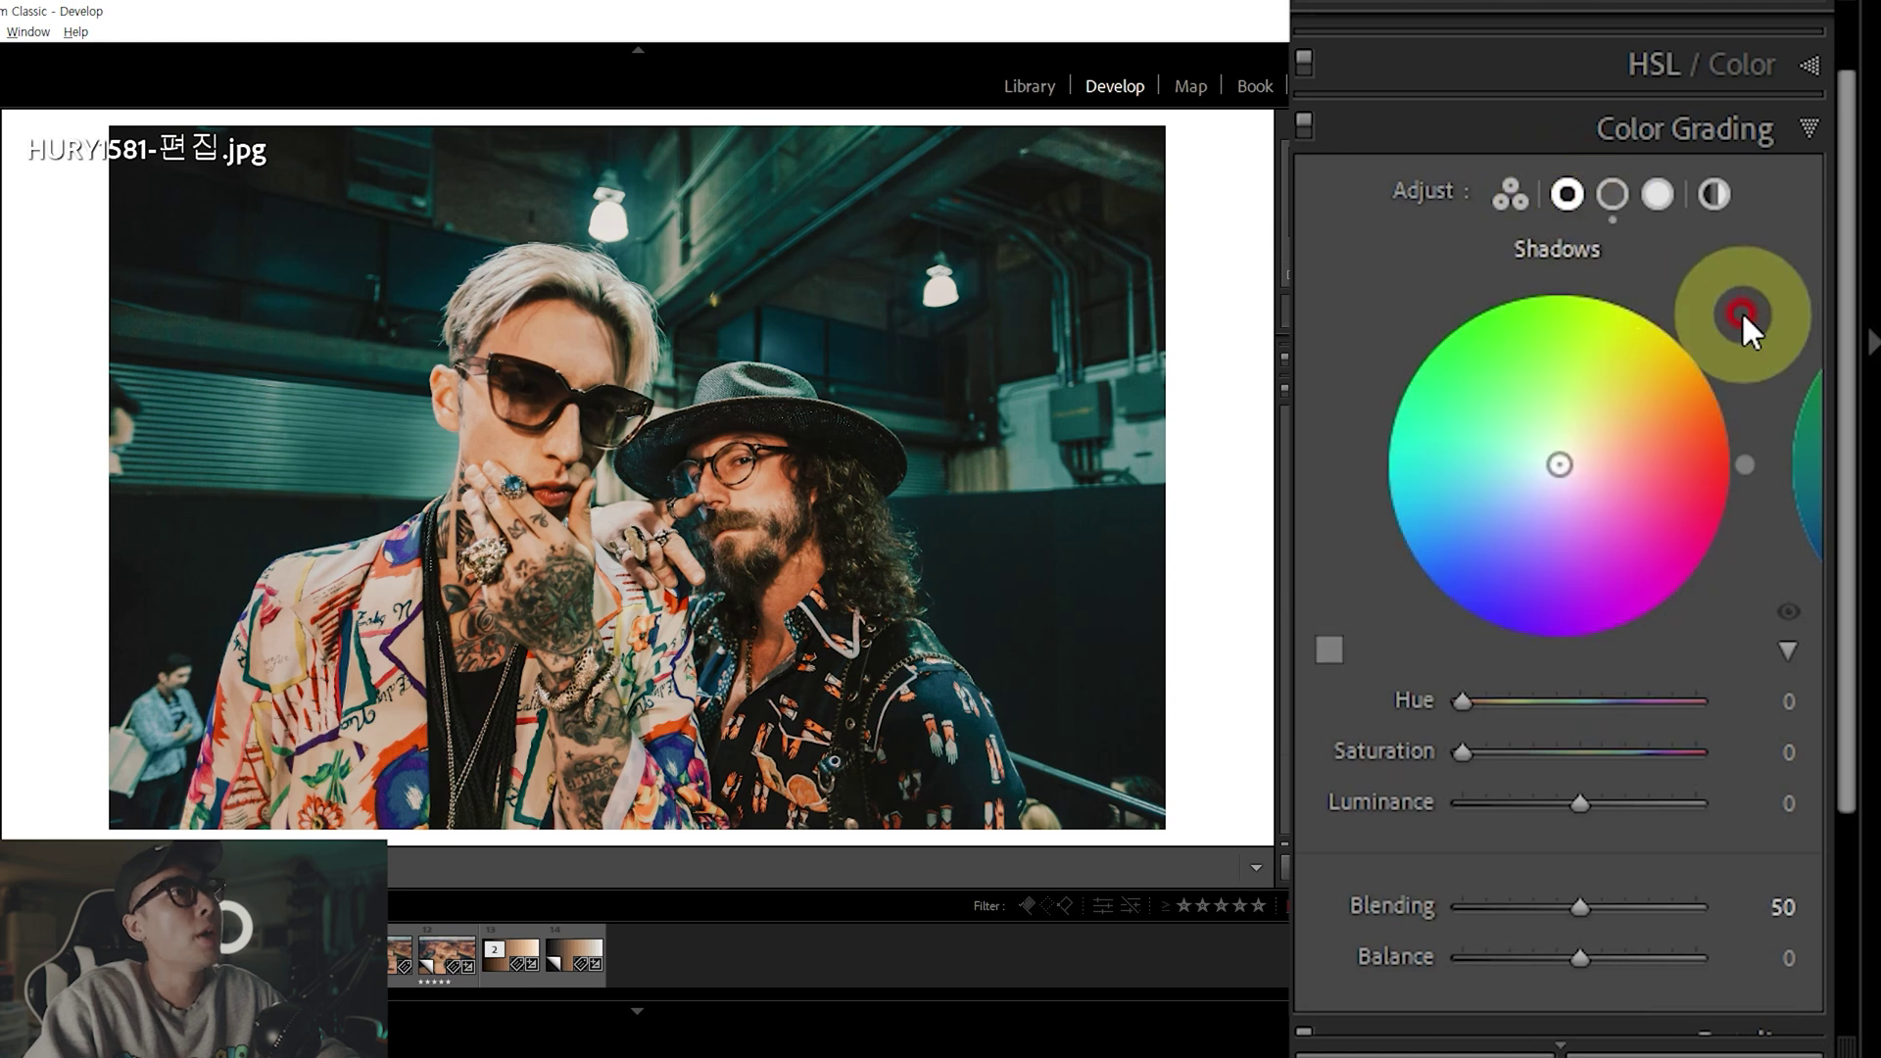
Tint the shadows blue at Hue 225, Saturation 68, then darken their luminance
{"action": "mouse_move", "coordinate": [1543, 472]}
{"action": "left_mouse_down"}
{"action": "mouse_move", "coordinate": [1508, 492]}
{"action": "mouse_move", "coordinate": [1510, 545]}
{"action": "mouse_move", "coordinate": [1486, 538]}
{"action": "left_mouse_up"}
{"action": "mouse_move", "coordinate": [1612, 749]}
{"action": "left_mouse_down"}
{"action": "mouse_move", "coordinate": [1554, 749]}
{"action": "mouse_move", "coordinate": [1630, 750]}
{"action": "mouse_move", "coordinate": [1591, 798]}
{"action": "mouse_move", "coordinate": [1518, 802]}
{"action": "mouse_move", "coordinate": [1647, 796]}
{"action": "left_mouse_up"}
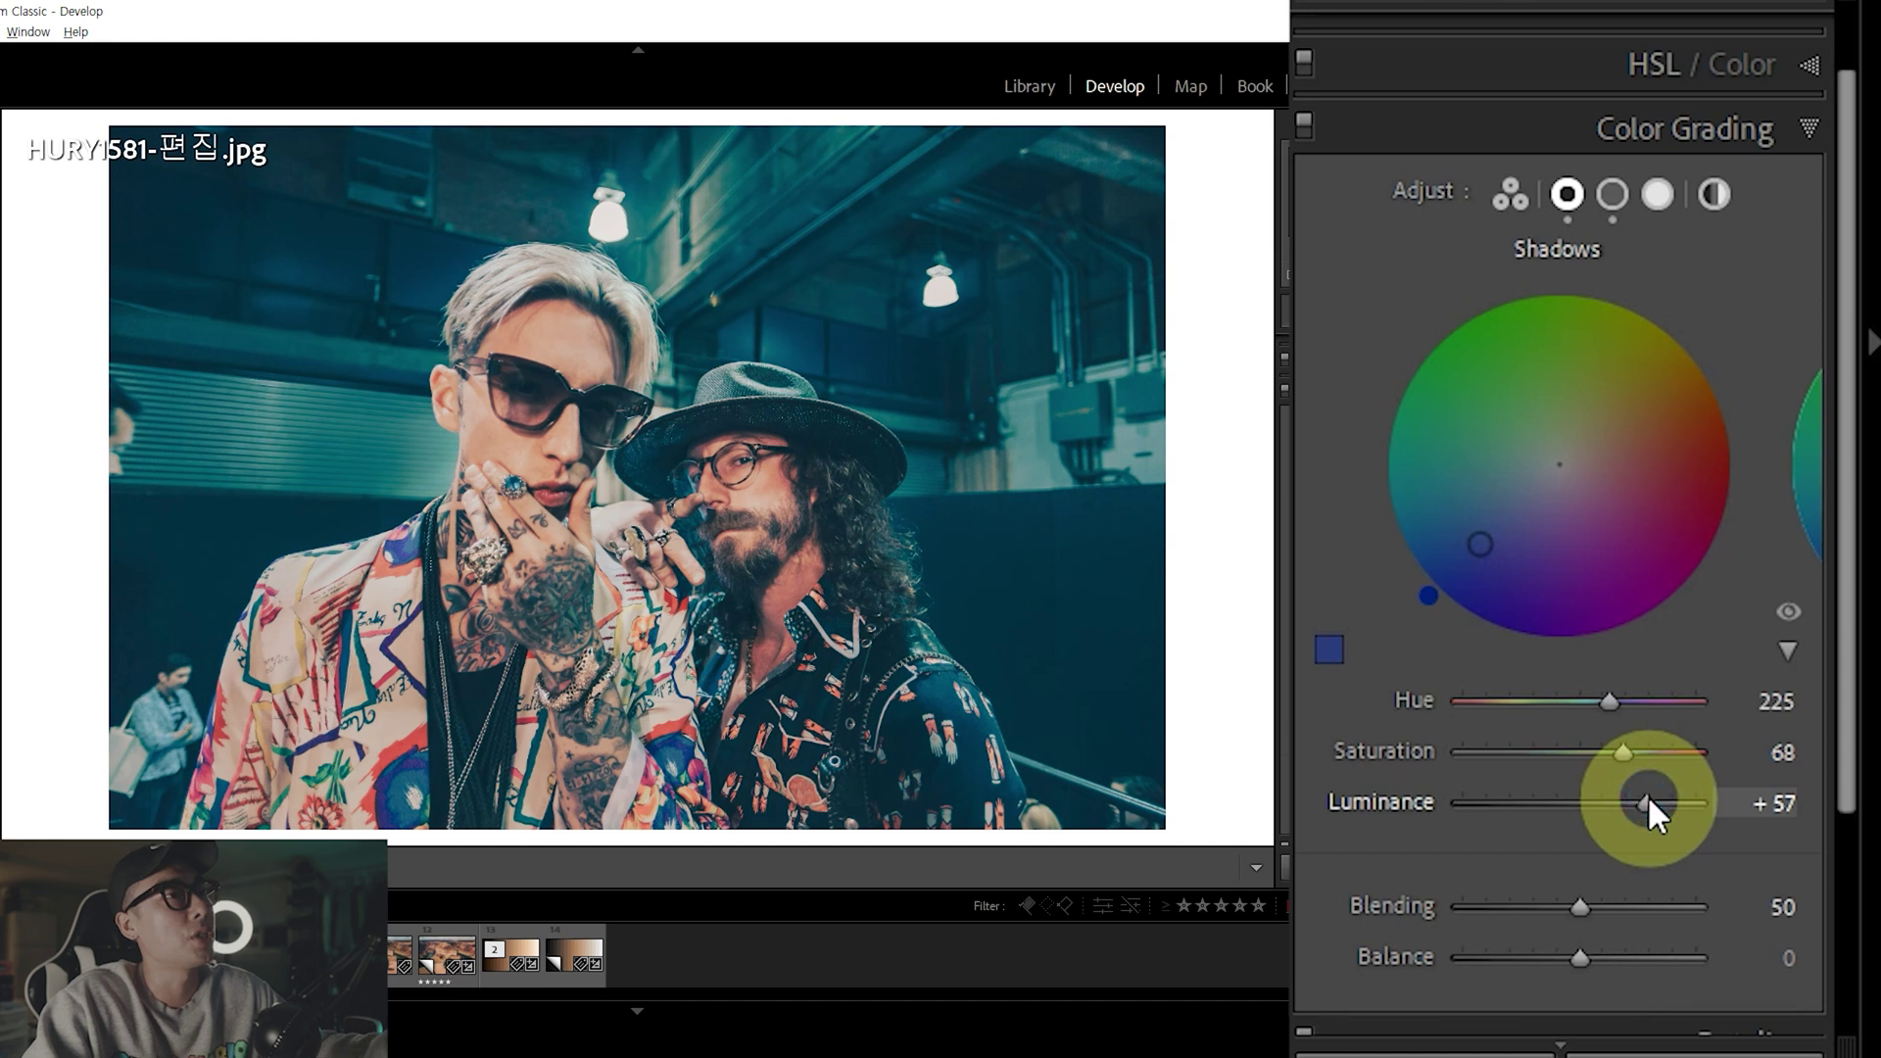
{"action": "left_click_drag", "start_coordinate": [1647, 795], "coordinate": [1542, 795]}
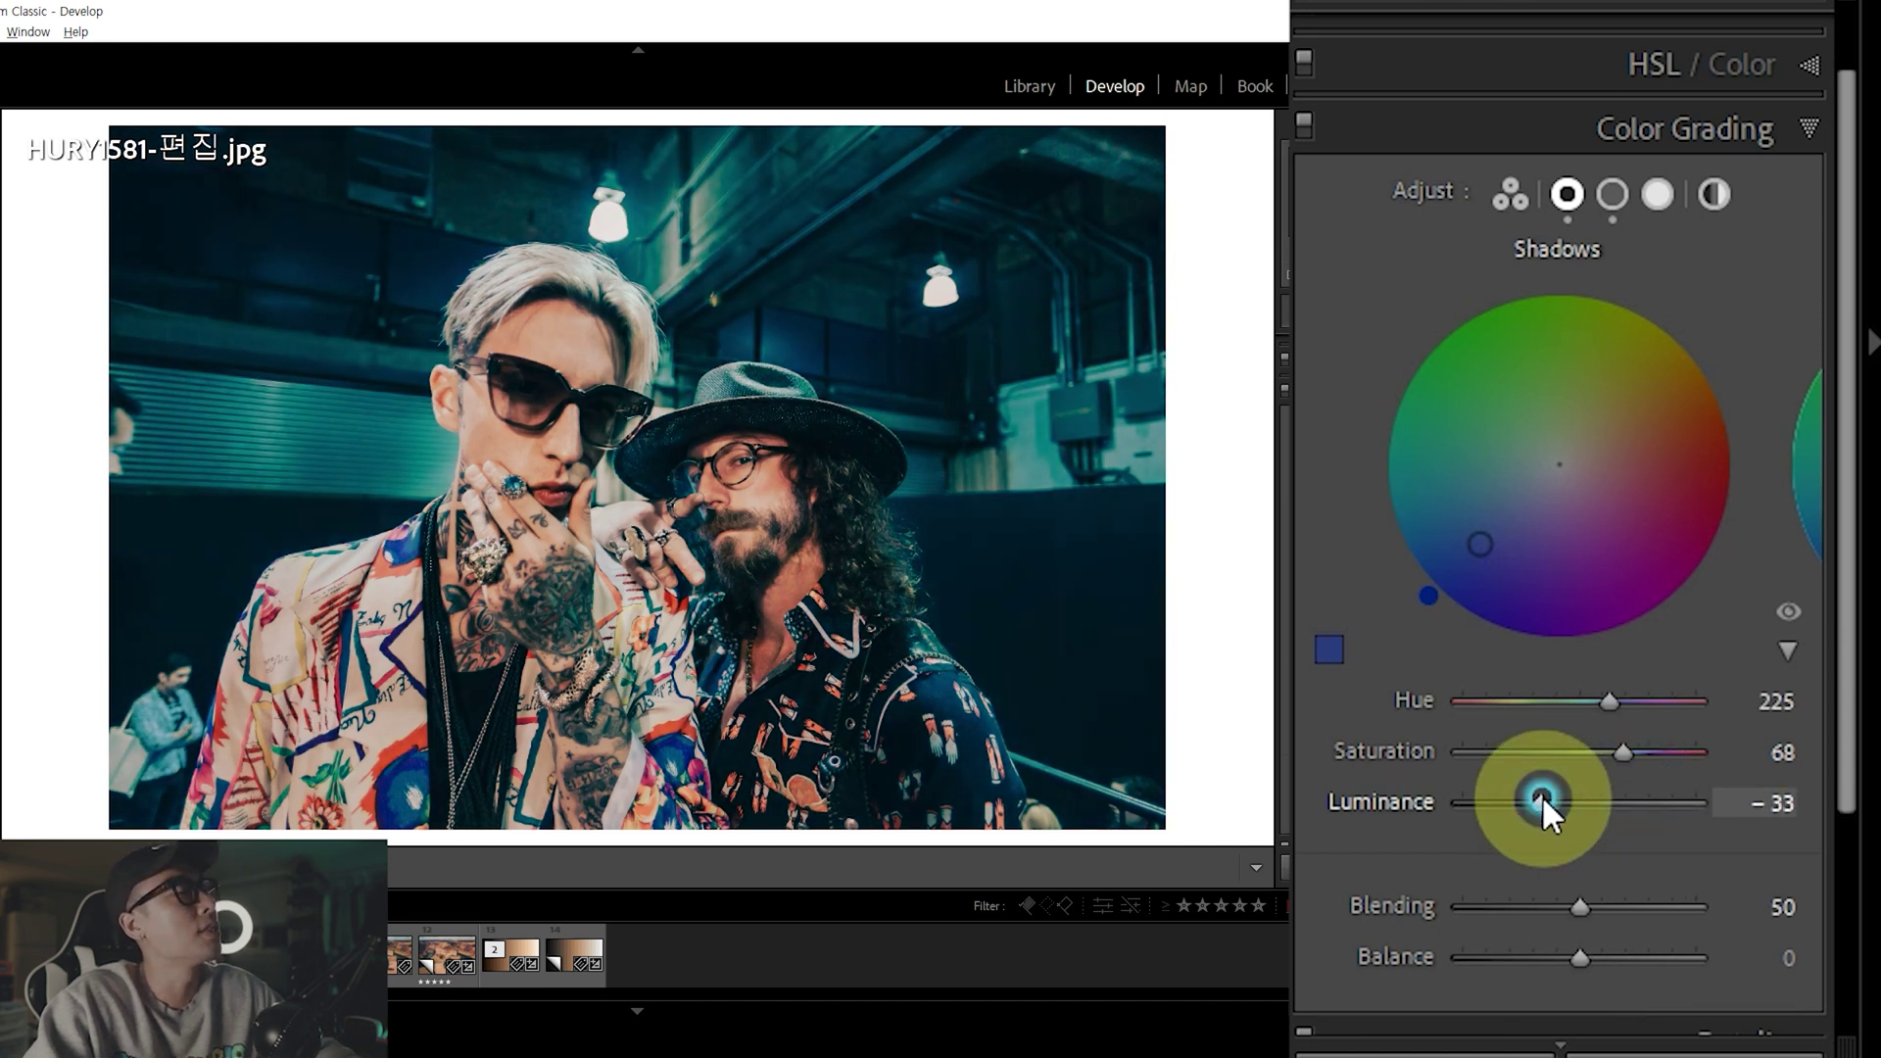
Darken shadows to luminance -33 and tint highlights warm orange (hue 36, saturation 48, luminance -33)
{"action": "left_click", "coordinate": [1473, 637]}
{"action": "left_click", "coordinate": [1656, 194]}
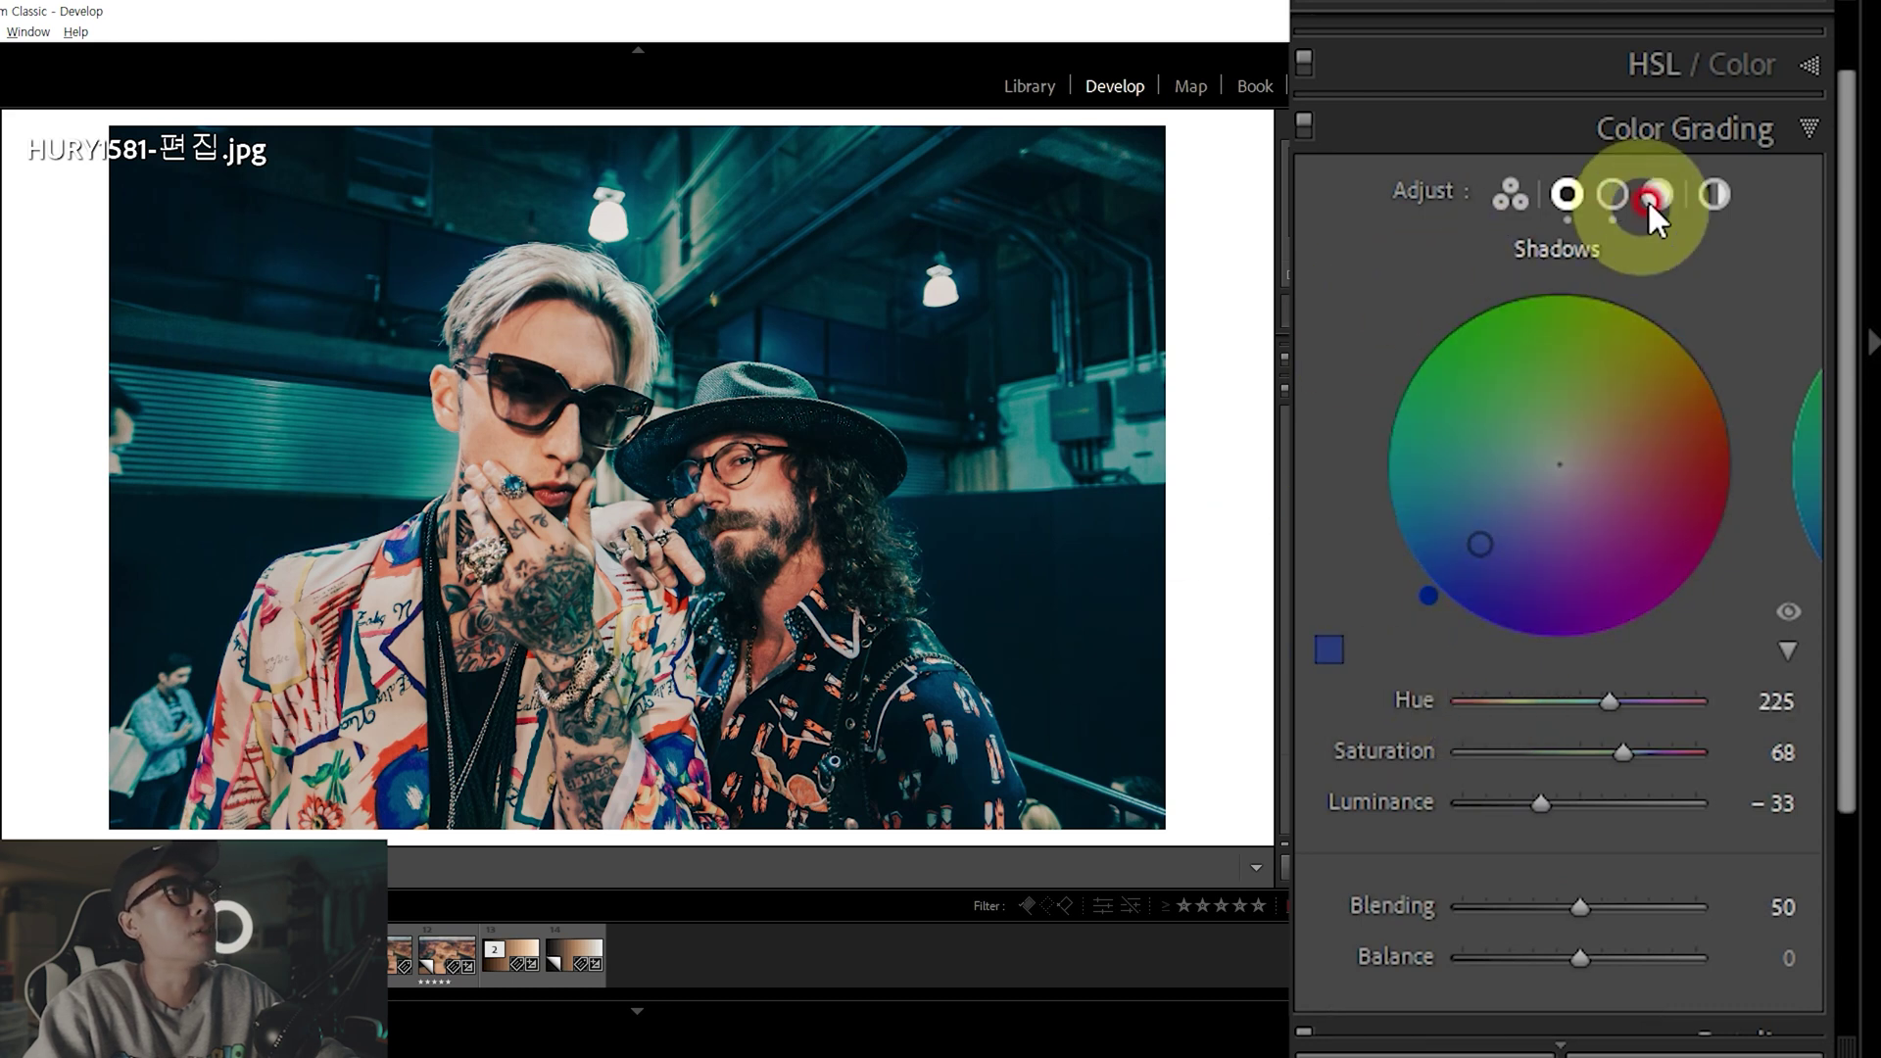
{"action": "mouse_move", "coordinate": [1577, 703]}
{"action": "left_mouse_down"}
{"action": "mouse_move", "coordinate": [1613, 455]}
{"action": "mouse_move", "coordinate": [1565, 468]}
{"action": "mouse_move", "coordinate": [1595, 450]}
{"action": "mouse_move", "coordinate": [1583, 437]}
{"action": "mouse_move", "coordinate": [1631, 441]}
{"action": "mouse_move", "coordinate": [1596, 402]}
{"action": "mouse_move", "coordinate": [1624, 410]}
{"action": "mouse_move", "coordinate": [1608, 428]}
{"action": "left_mouse_up"}
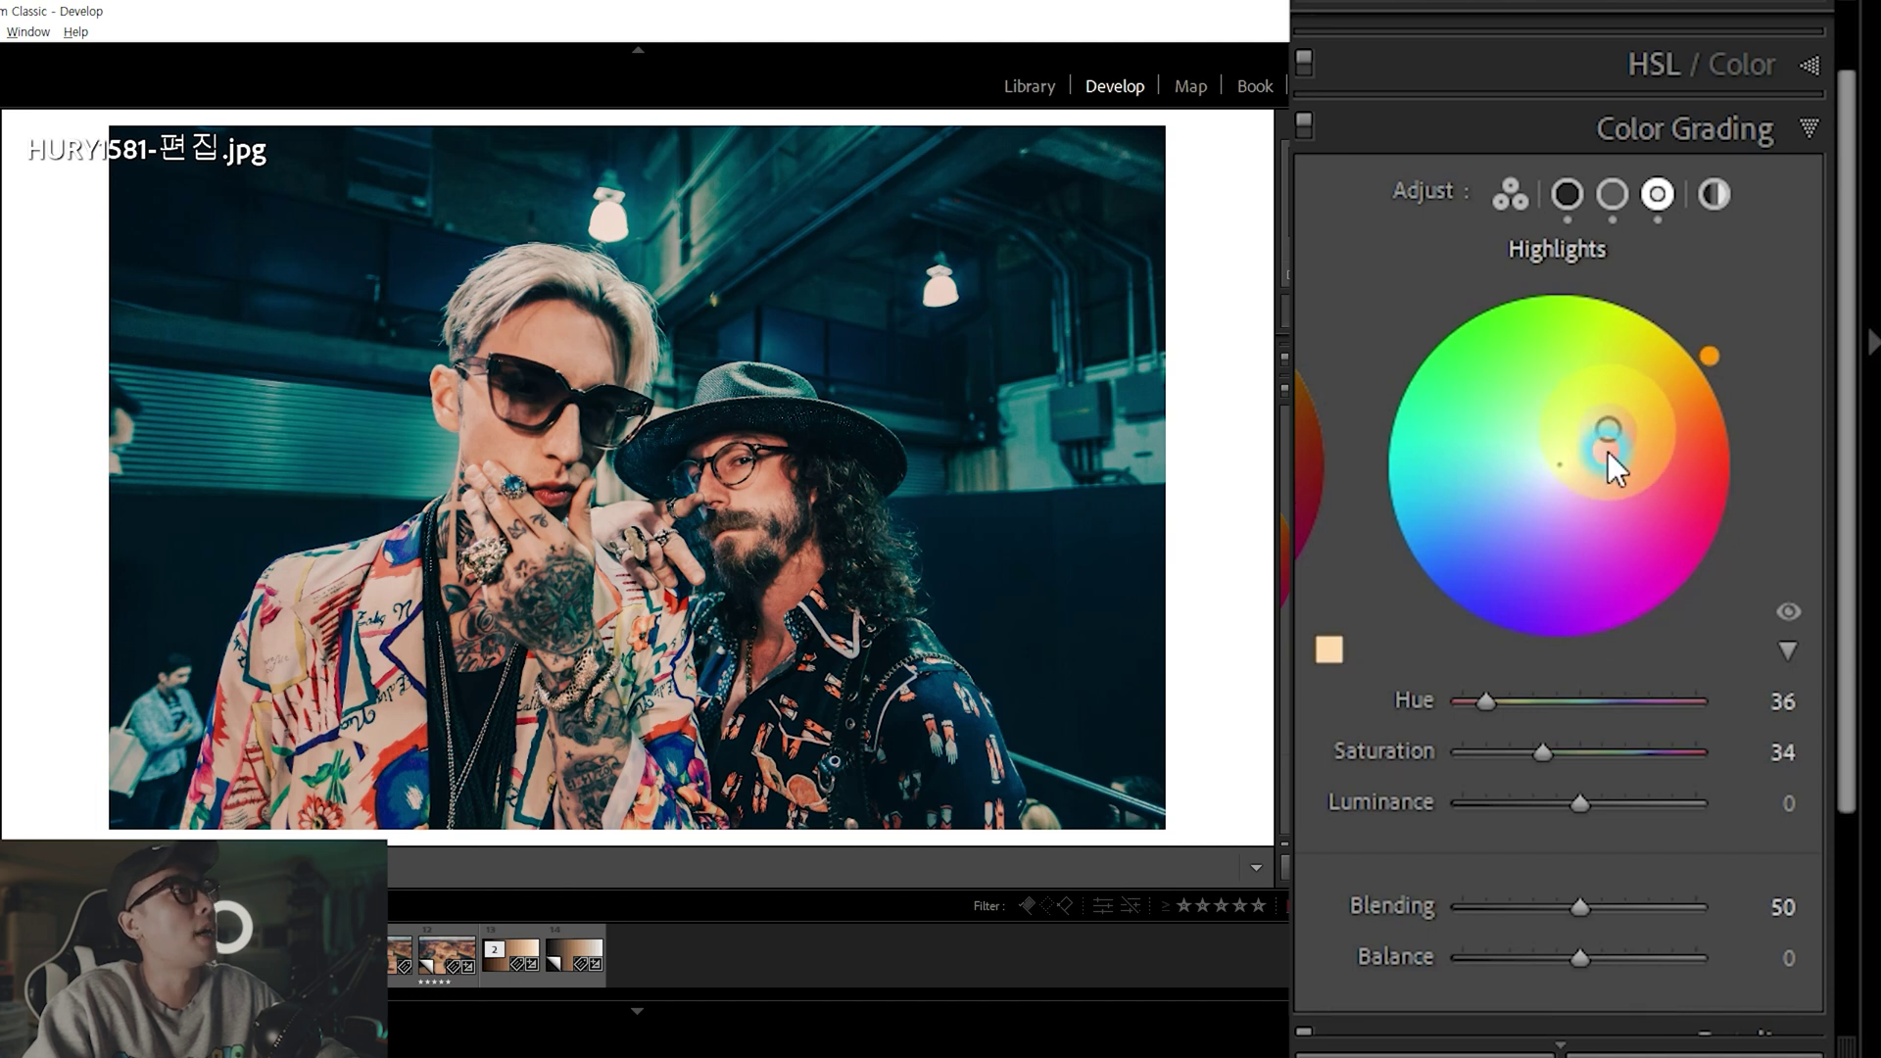
{"action": "mouse_move", "coordinate": [1550, 751]}
{"action": "left_mouse_down"}
{"action": "mouse_move", "coordinate": [1608, 751]}
{"action": "mouse_move", "coordinate": [1577, 751]}
{"action": "mouse_move", "coordinate": [1584, 803]}
{"action": "mouse_move", "coordinate": [1530, 803]}
{"action": "mouse_move", "coordinate": [1604, 803]}
{"action": "mouse_move", "coordinate": [1536, 803]}
{"action": "left_mouse_up"}
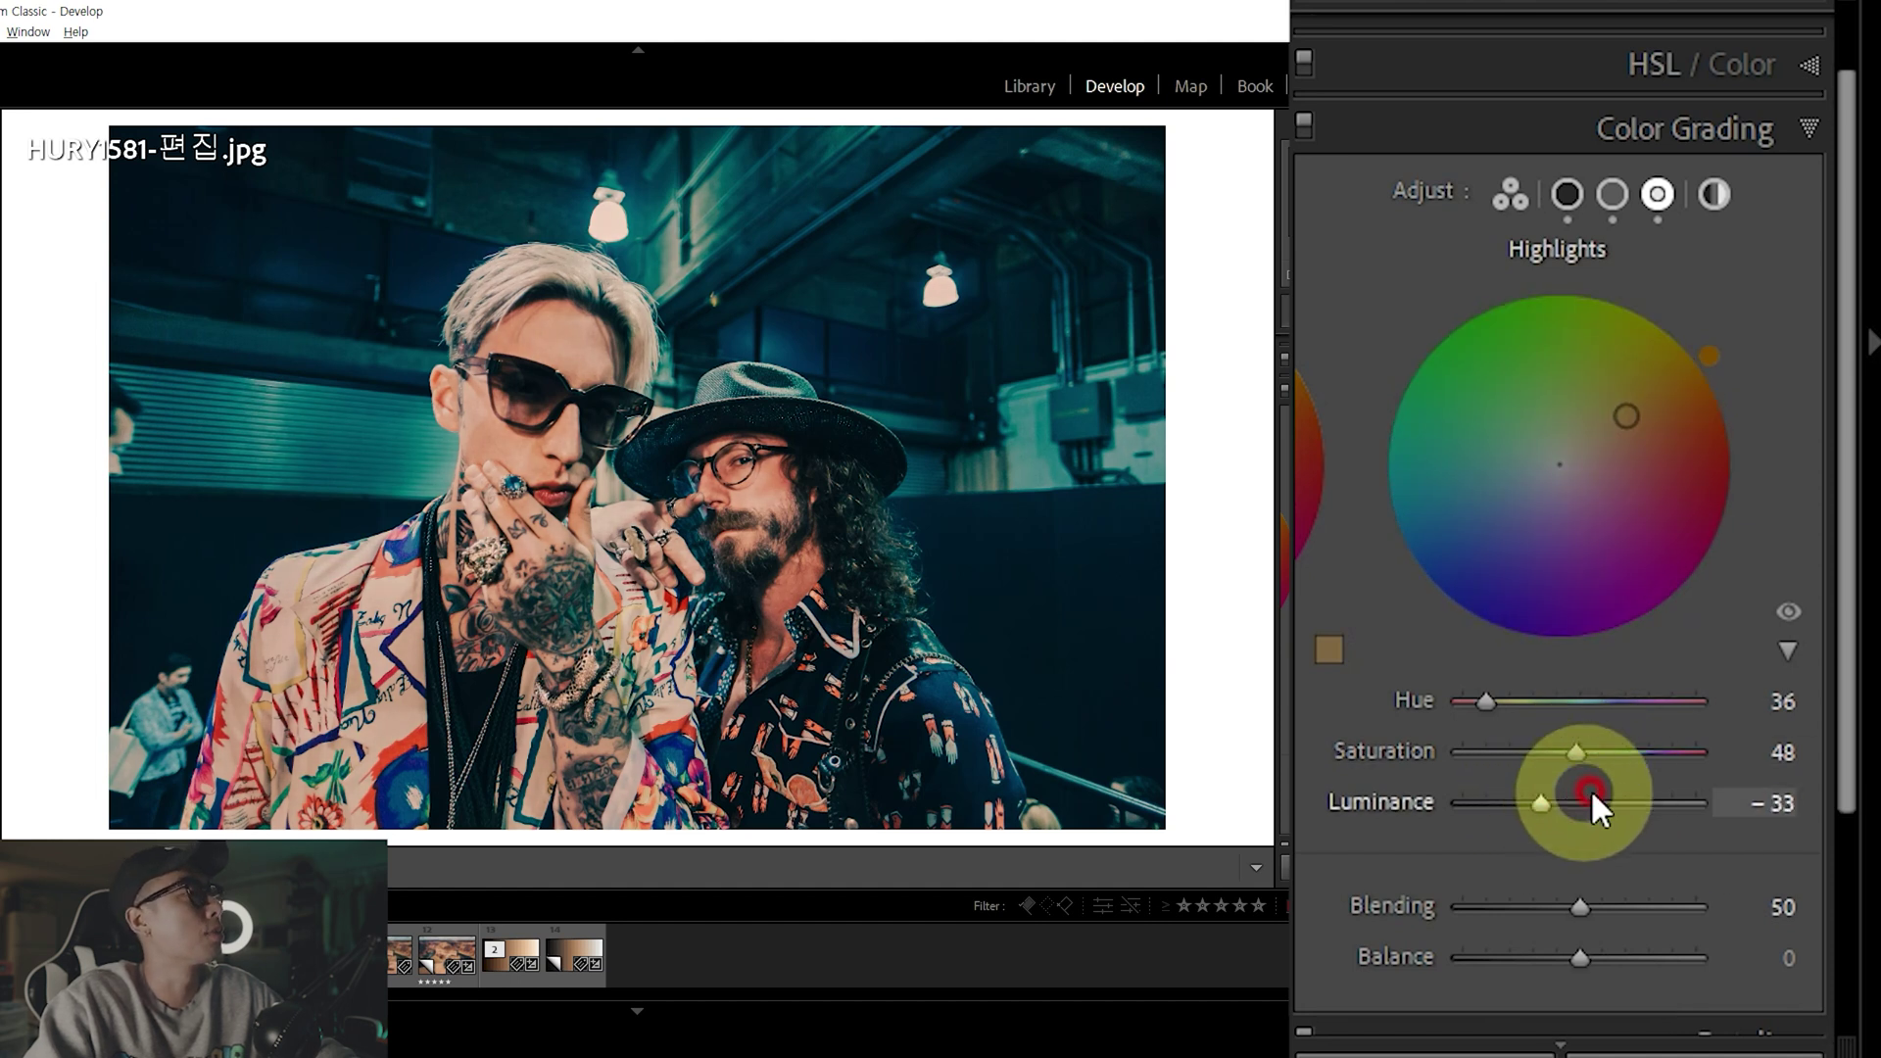
{"action": "left_click", "coordinate": [1564, 907]}
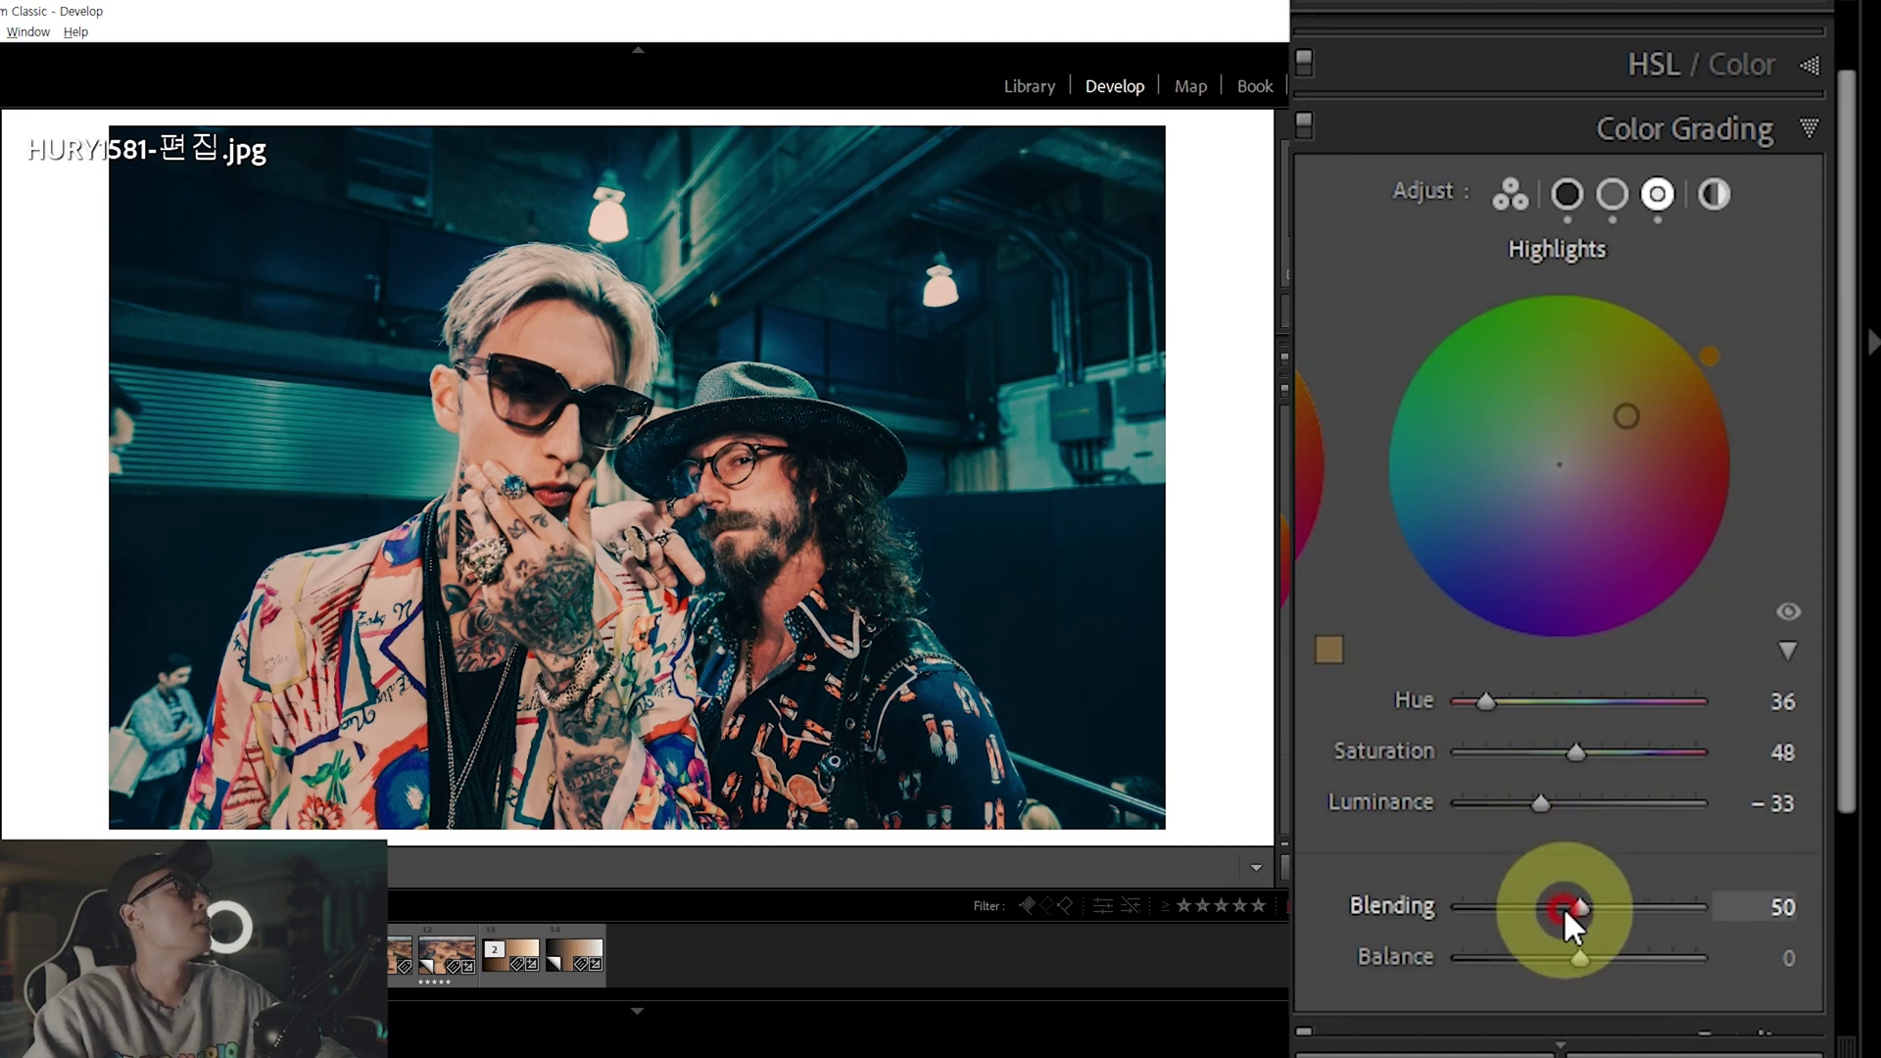
Set colour grading blending to 38, reset balance to 0, and compare with the Before view
{"action": "mouse_move", "coordinate": [1571, 907]}
{"action": "left_mouse_down"}
{"action": "mouse_move", "coordinate": [1515, 907]}
{"action": "mouse_move", "coordinate": [1661, 907]}
{"action": "mouse_move", "coordinate": [1513, 909]}
{"action": "mouse_move", "coordinate": [1679, 909]}
{"action": "mouse_move", "coordinate": [1543, 909]}
{"action": "left_mouse_up"}
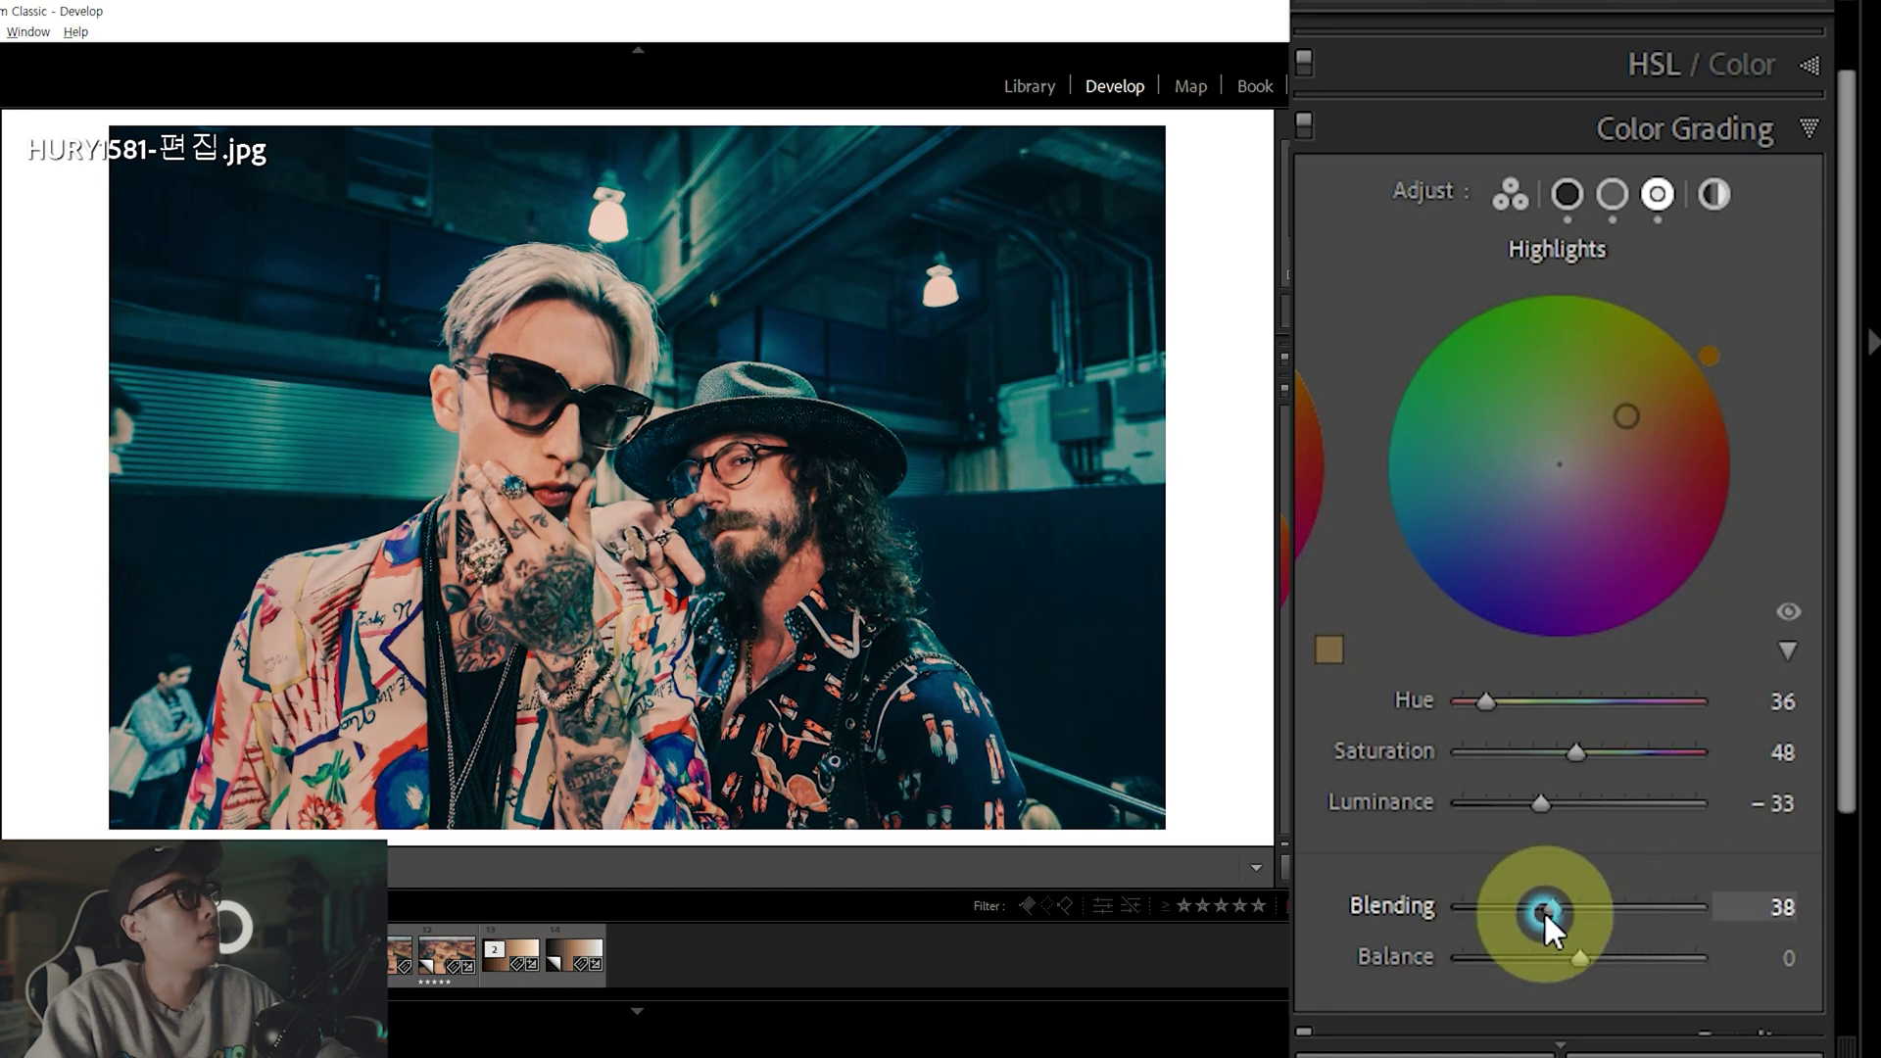
{"action": "left_click", "coordinate": [1578, 957]}
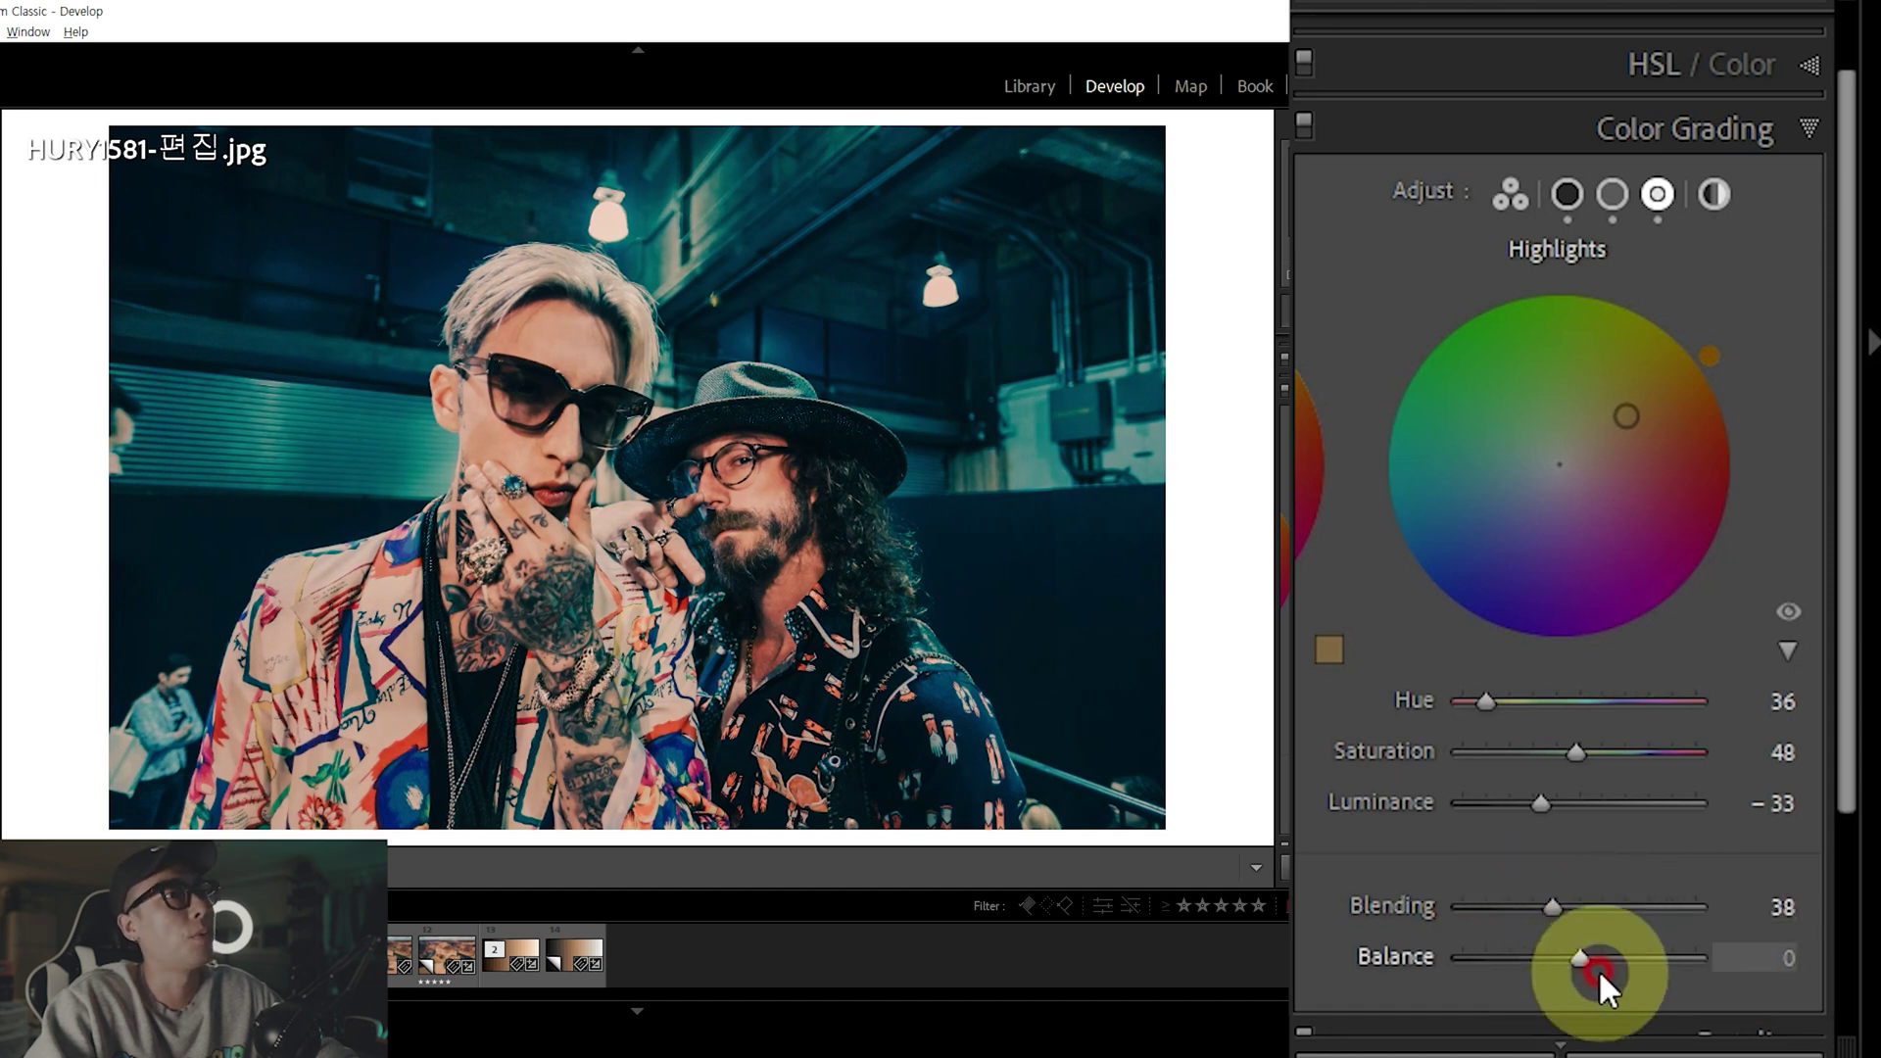
{"action": "mouse_move", "coordinate": [1578, 956]}
{"action": "left_mouse_down"}
{"action": "mouse_move", "coordinate": [1548, 956]}
{"action": "mouse_move", "coordinate": [1609, 960]}
{"action": "mouse_move", "coordinate": [1585, 961]}
{"action": "left_mouse_up"}
{"action": "left_click", "coordinate": [1771, 959]}
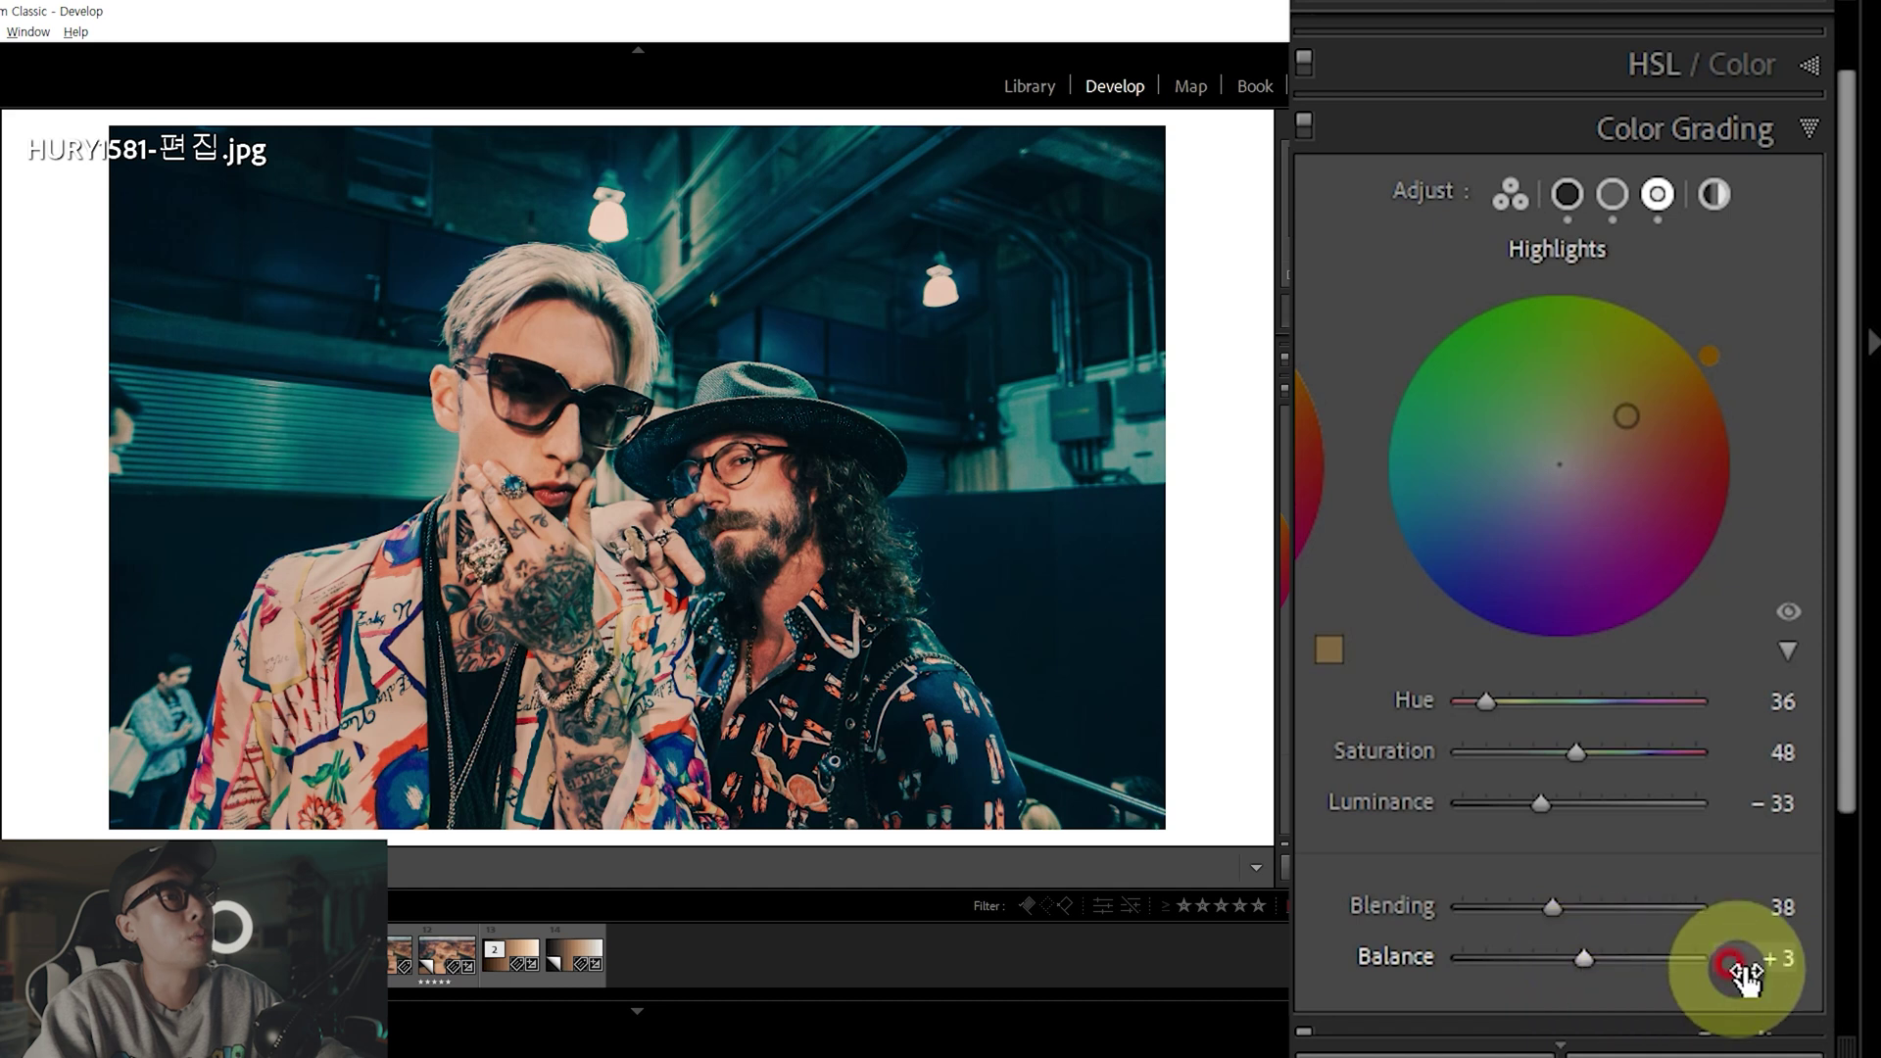
{"action": "type", "text": "0"}
{"action": "key", "text": "Return"}
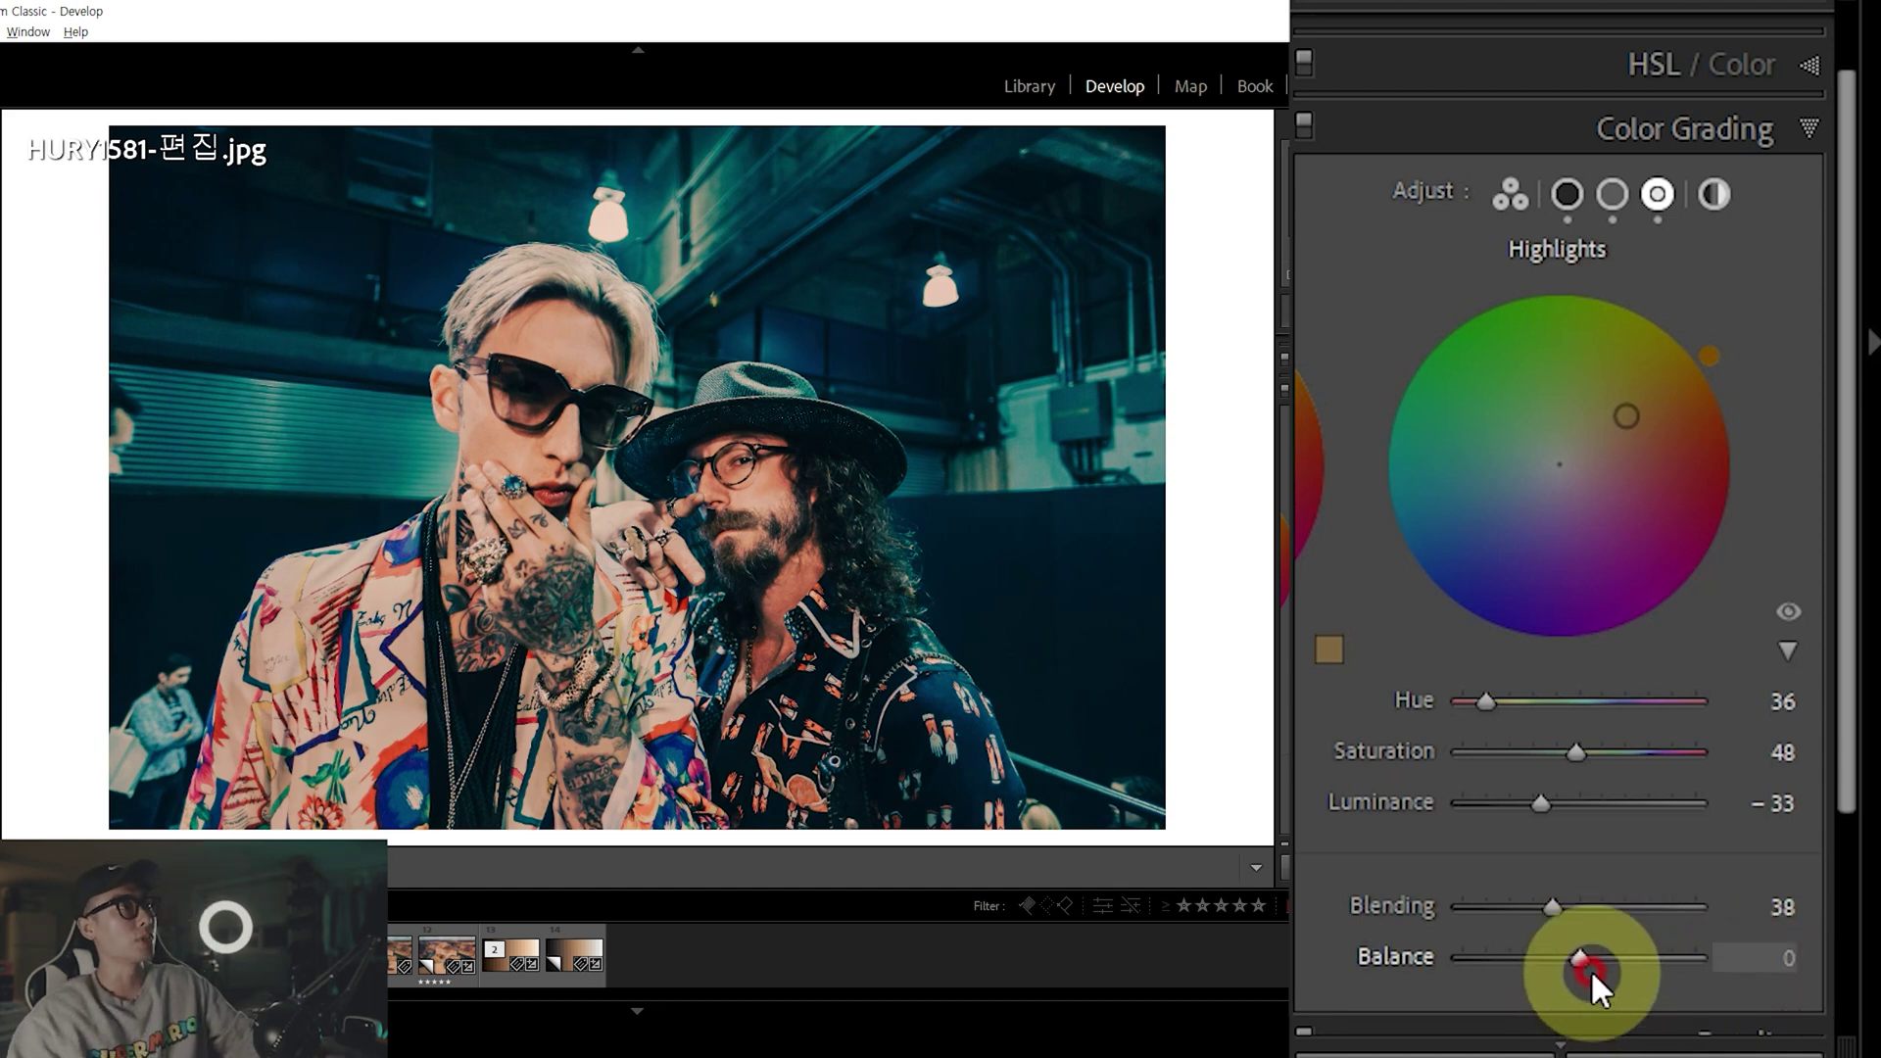
{"action": "key", "text": "backslash"}
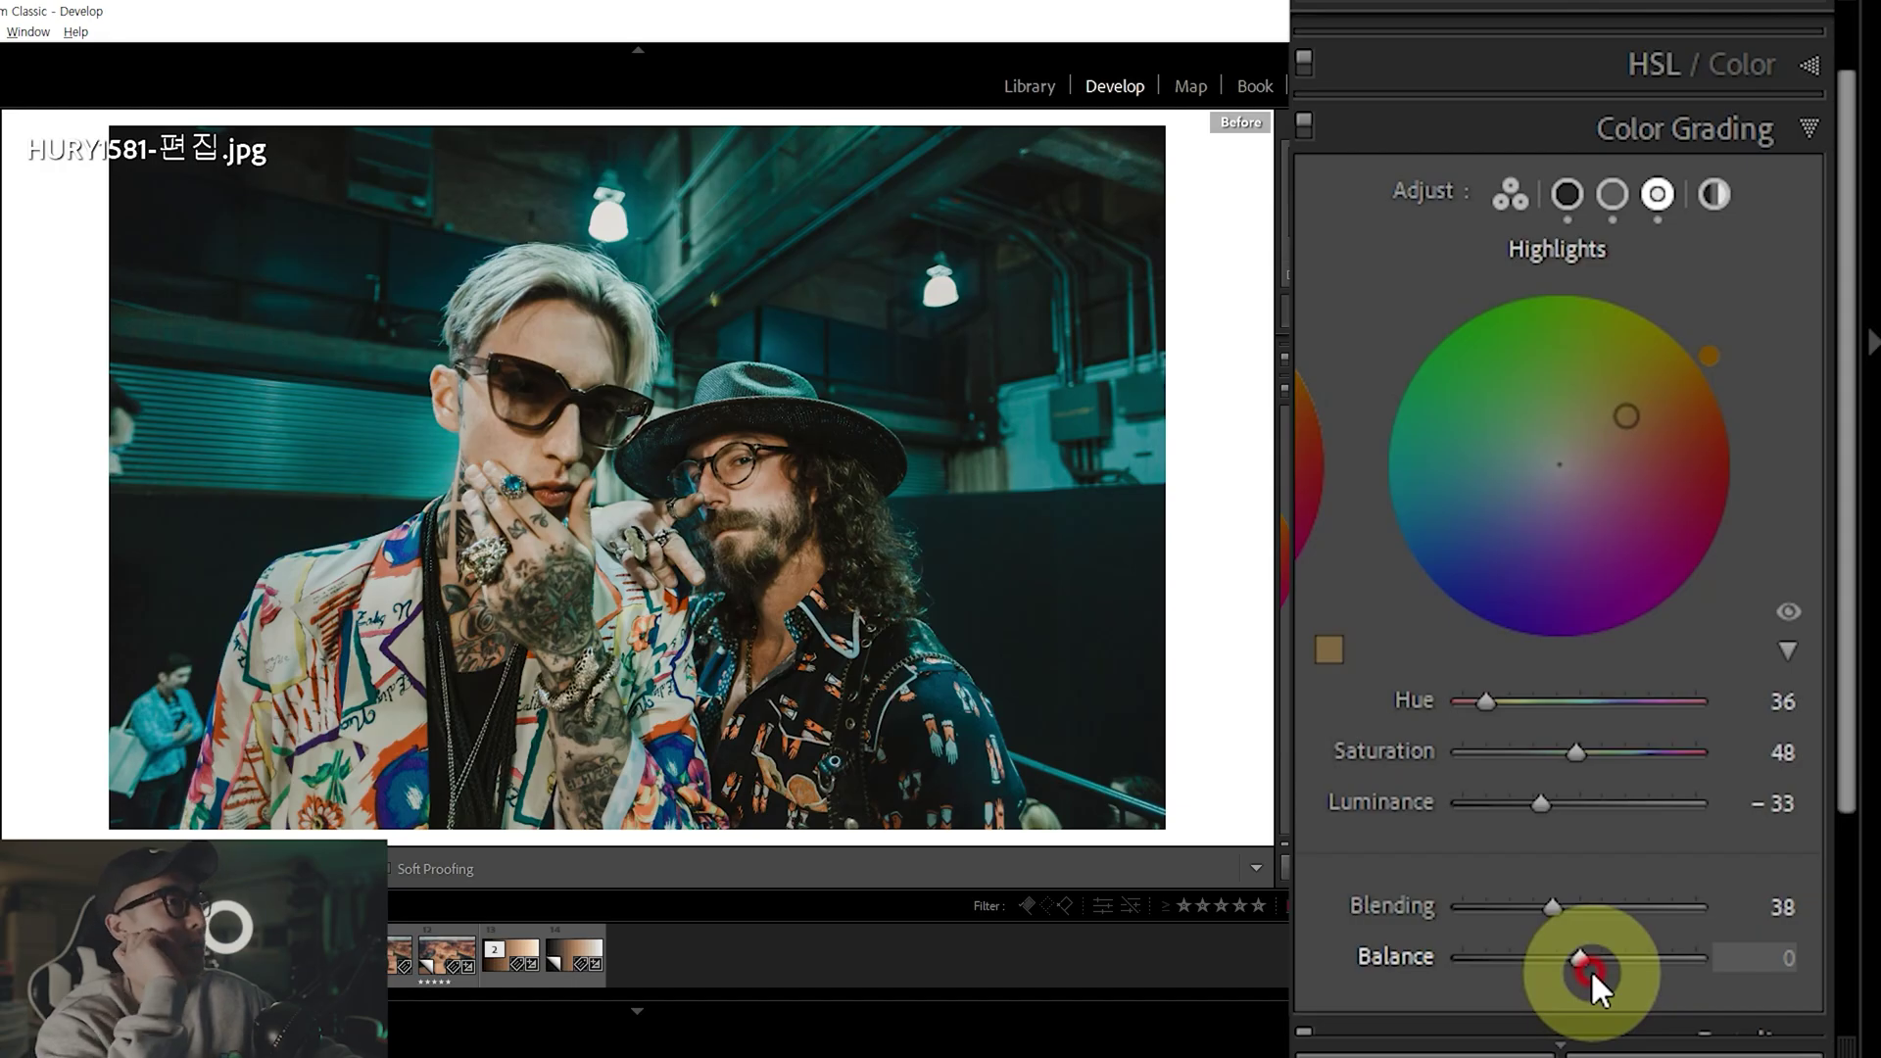
{"action": "key", "text": "backslash"}
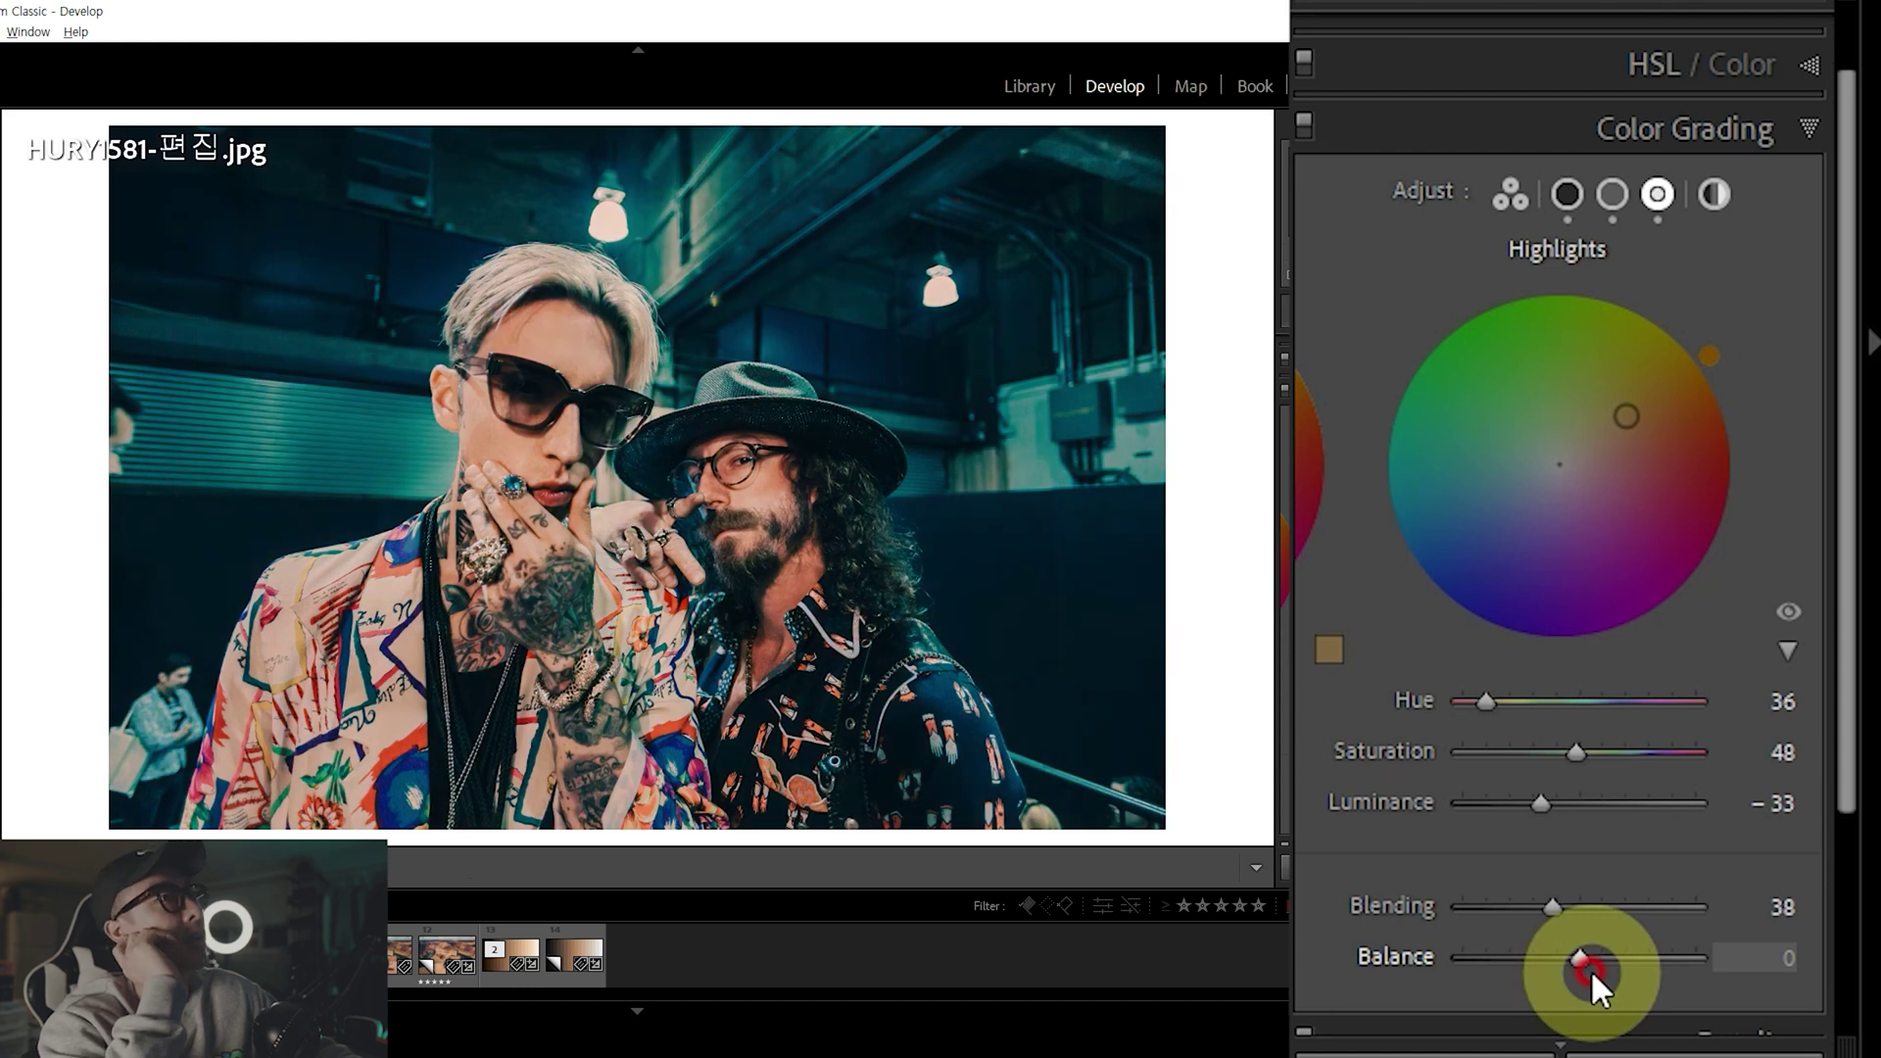
{"action": "key", "text": "backslash"}
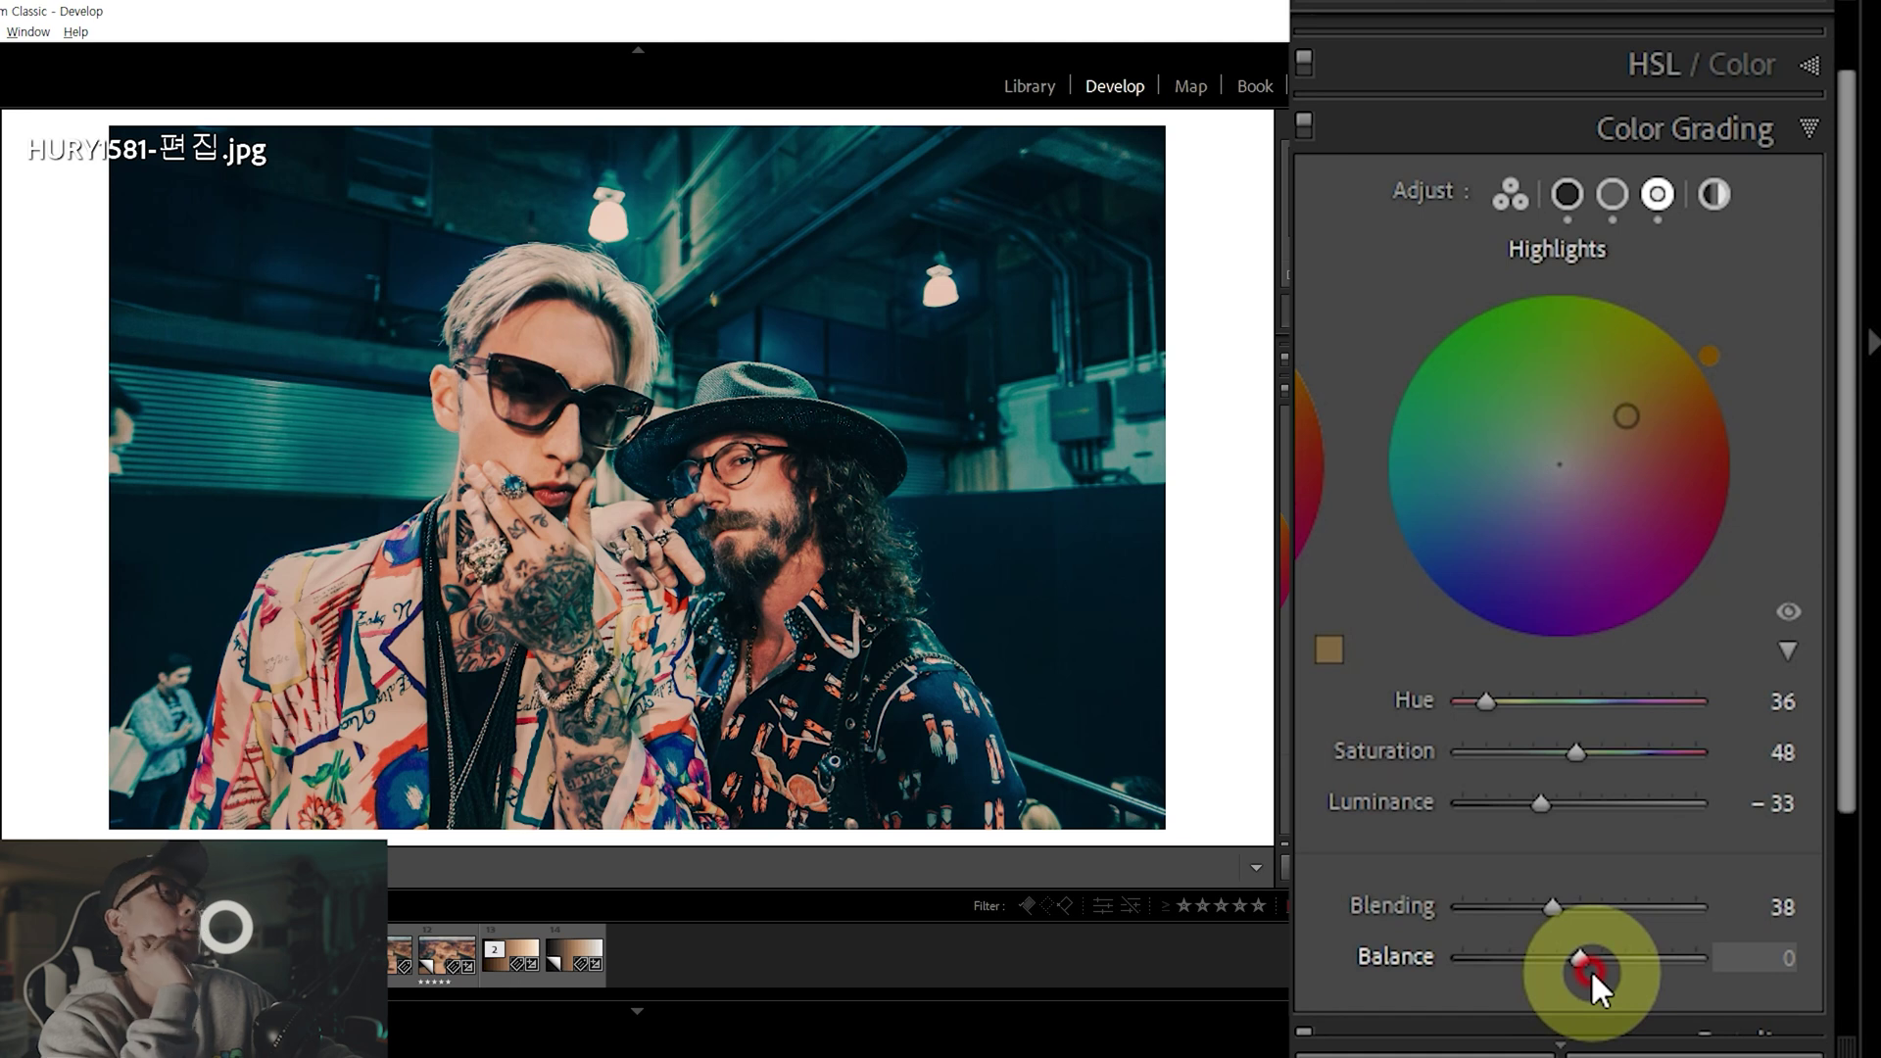
{"action": "key", "text": "backslash"}
{"action": "key", "text": "backslash"}
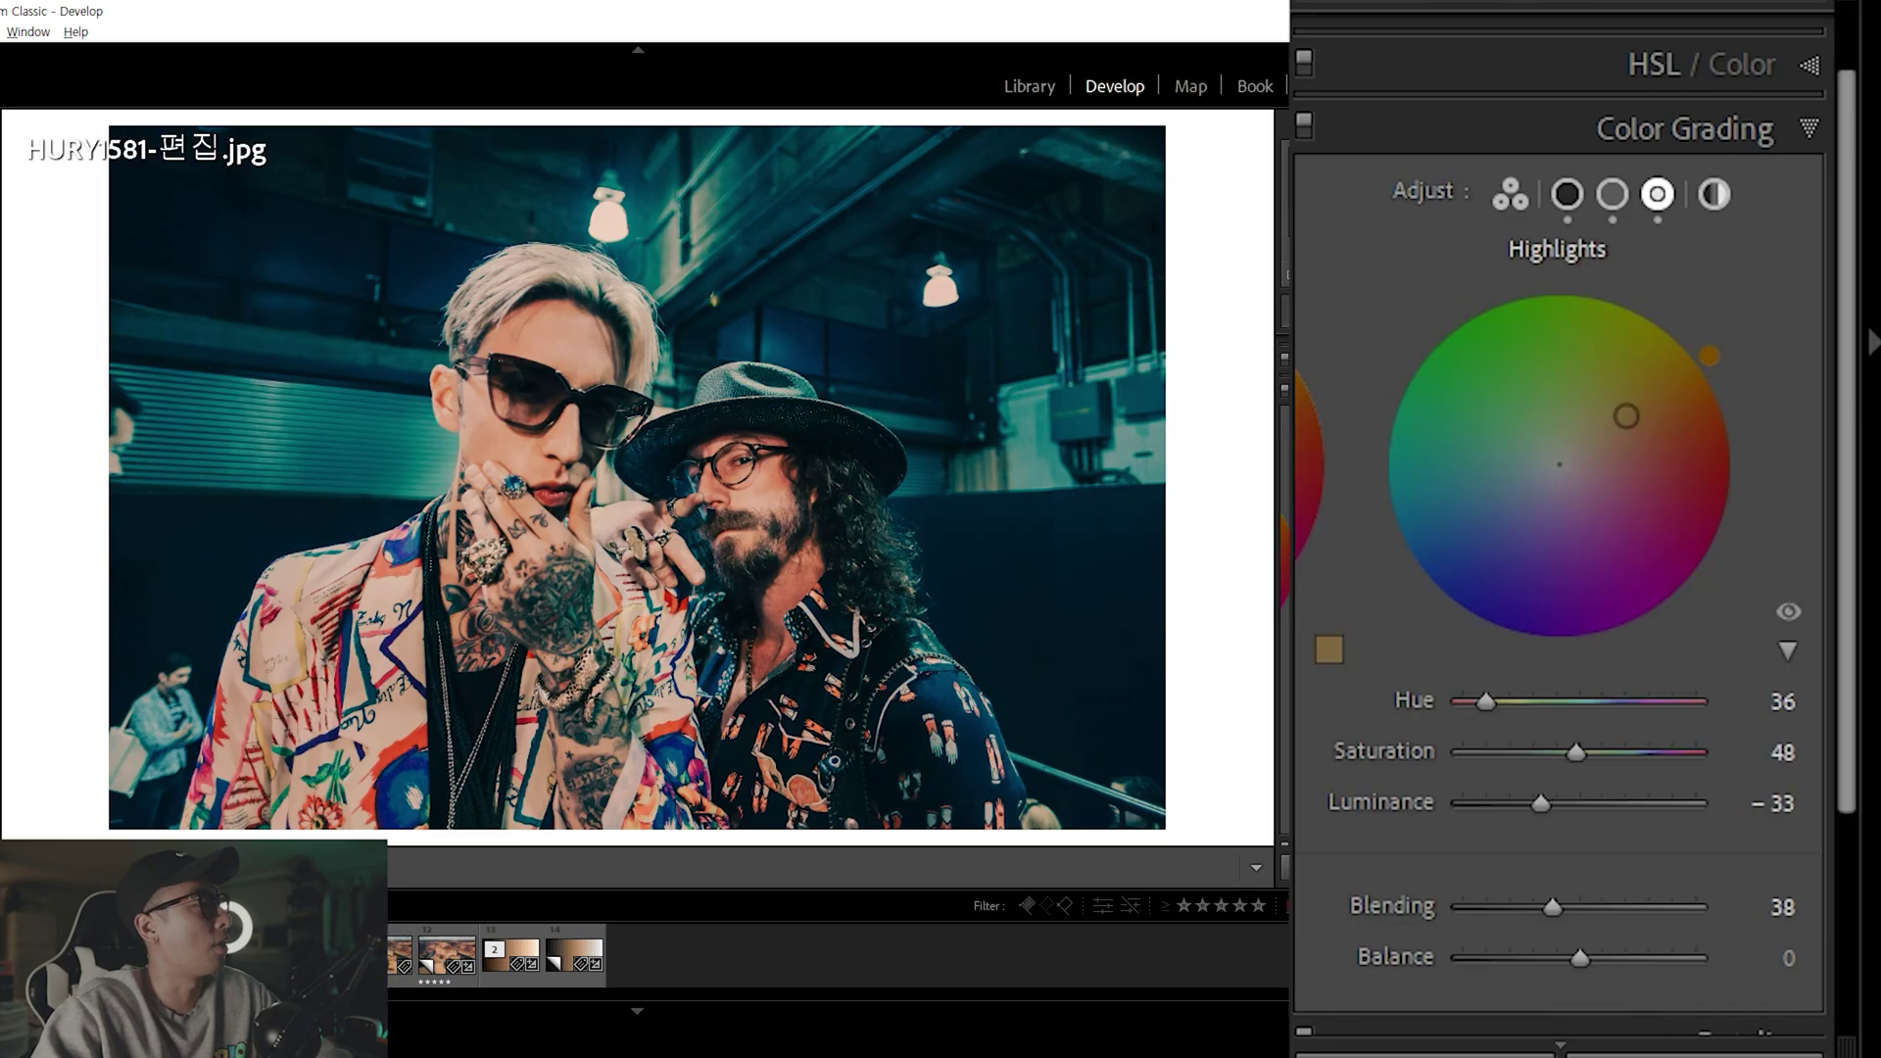
{"action": "key", "text": "Right"}
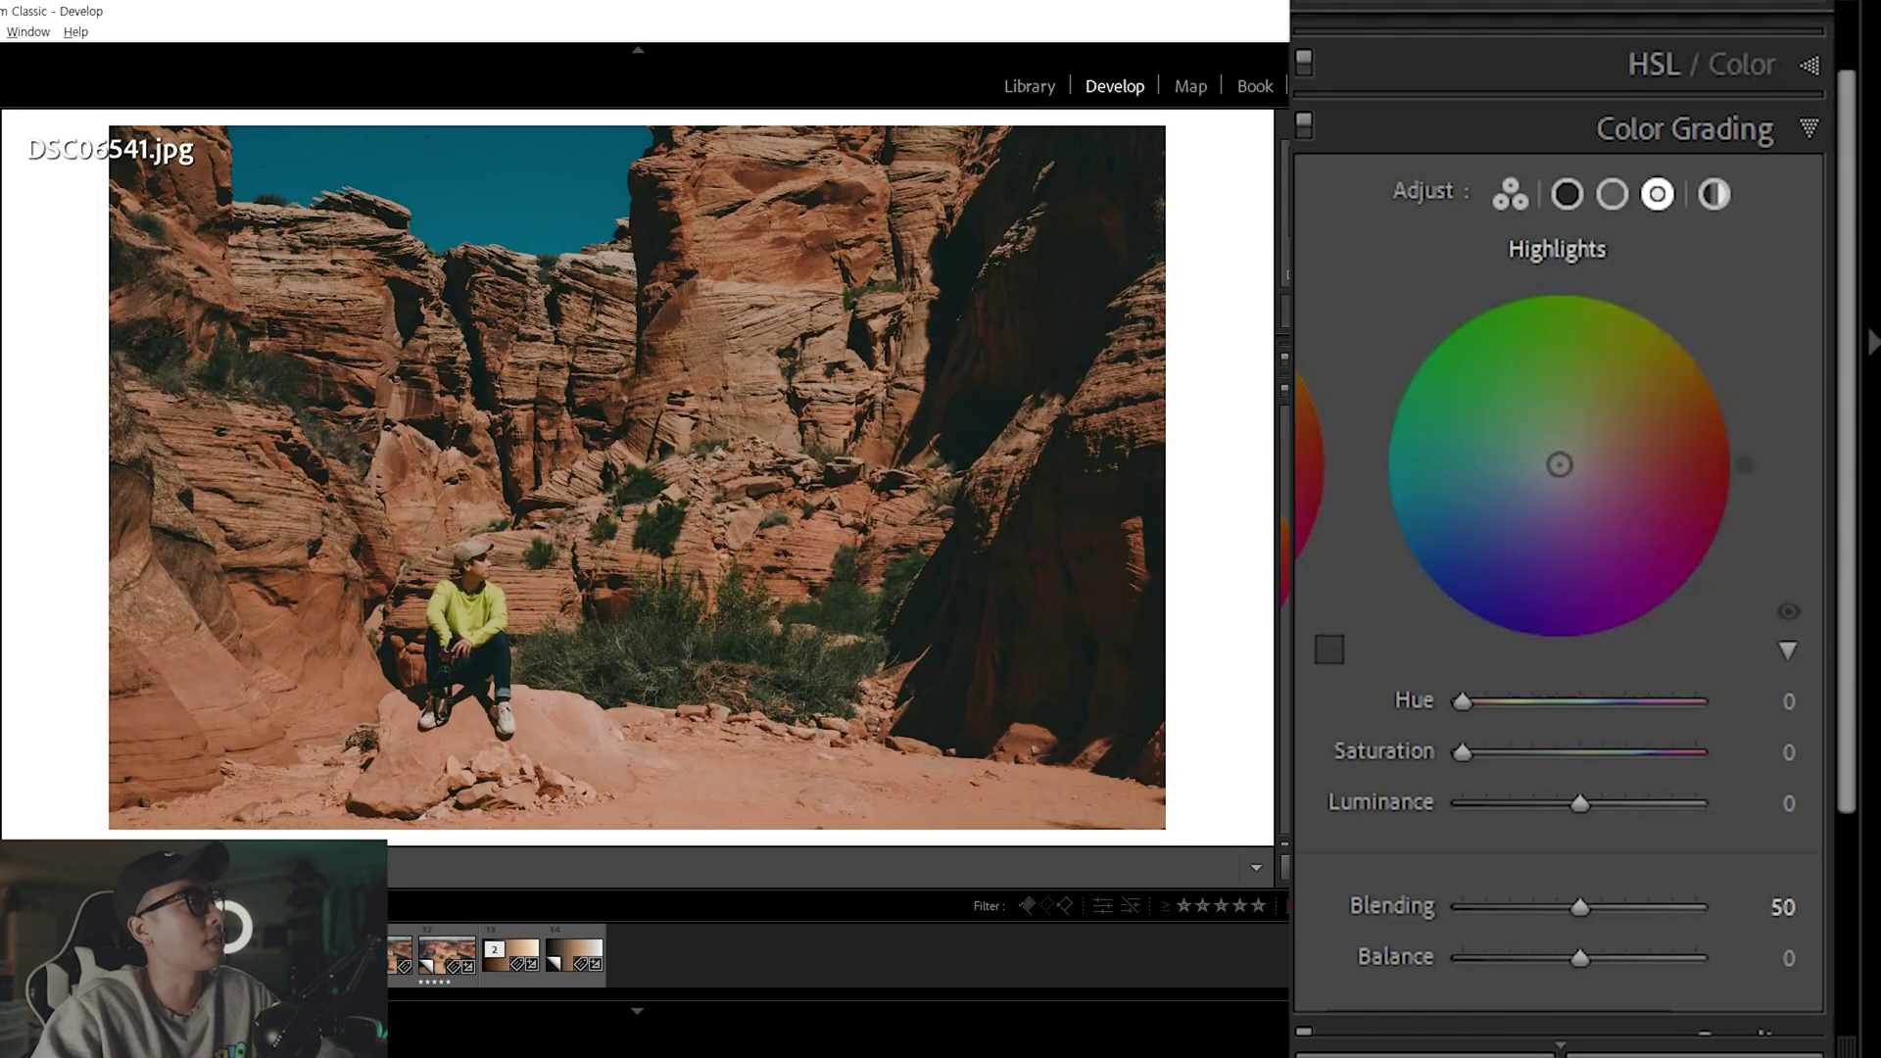
{"action": "key", "text": "Right"}
{"action": "key", "text": "Right"}
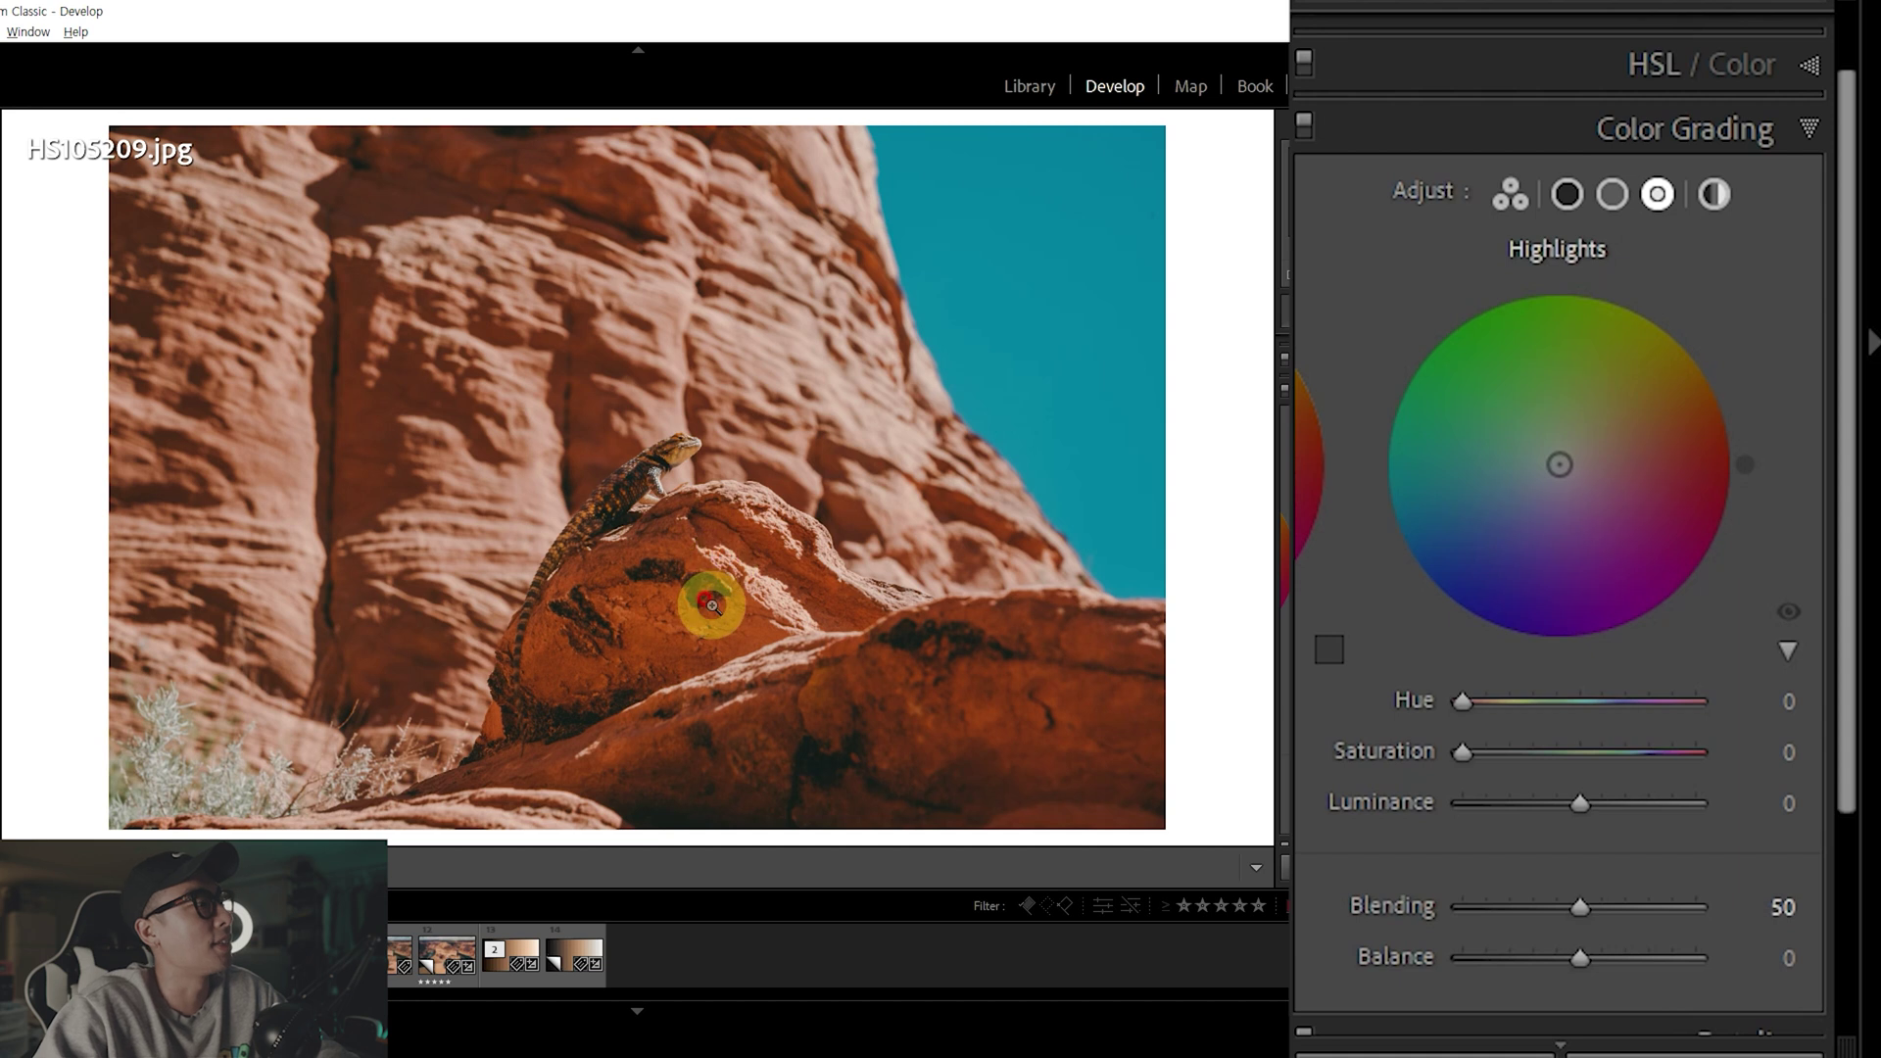
{"action": "key", "text": "Right"}
{"action": "key", "text": "Left"}
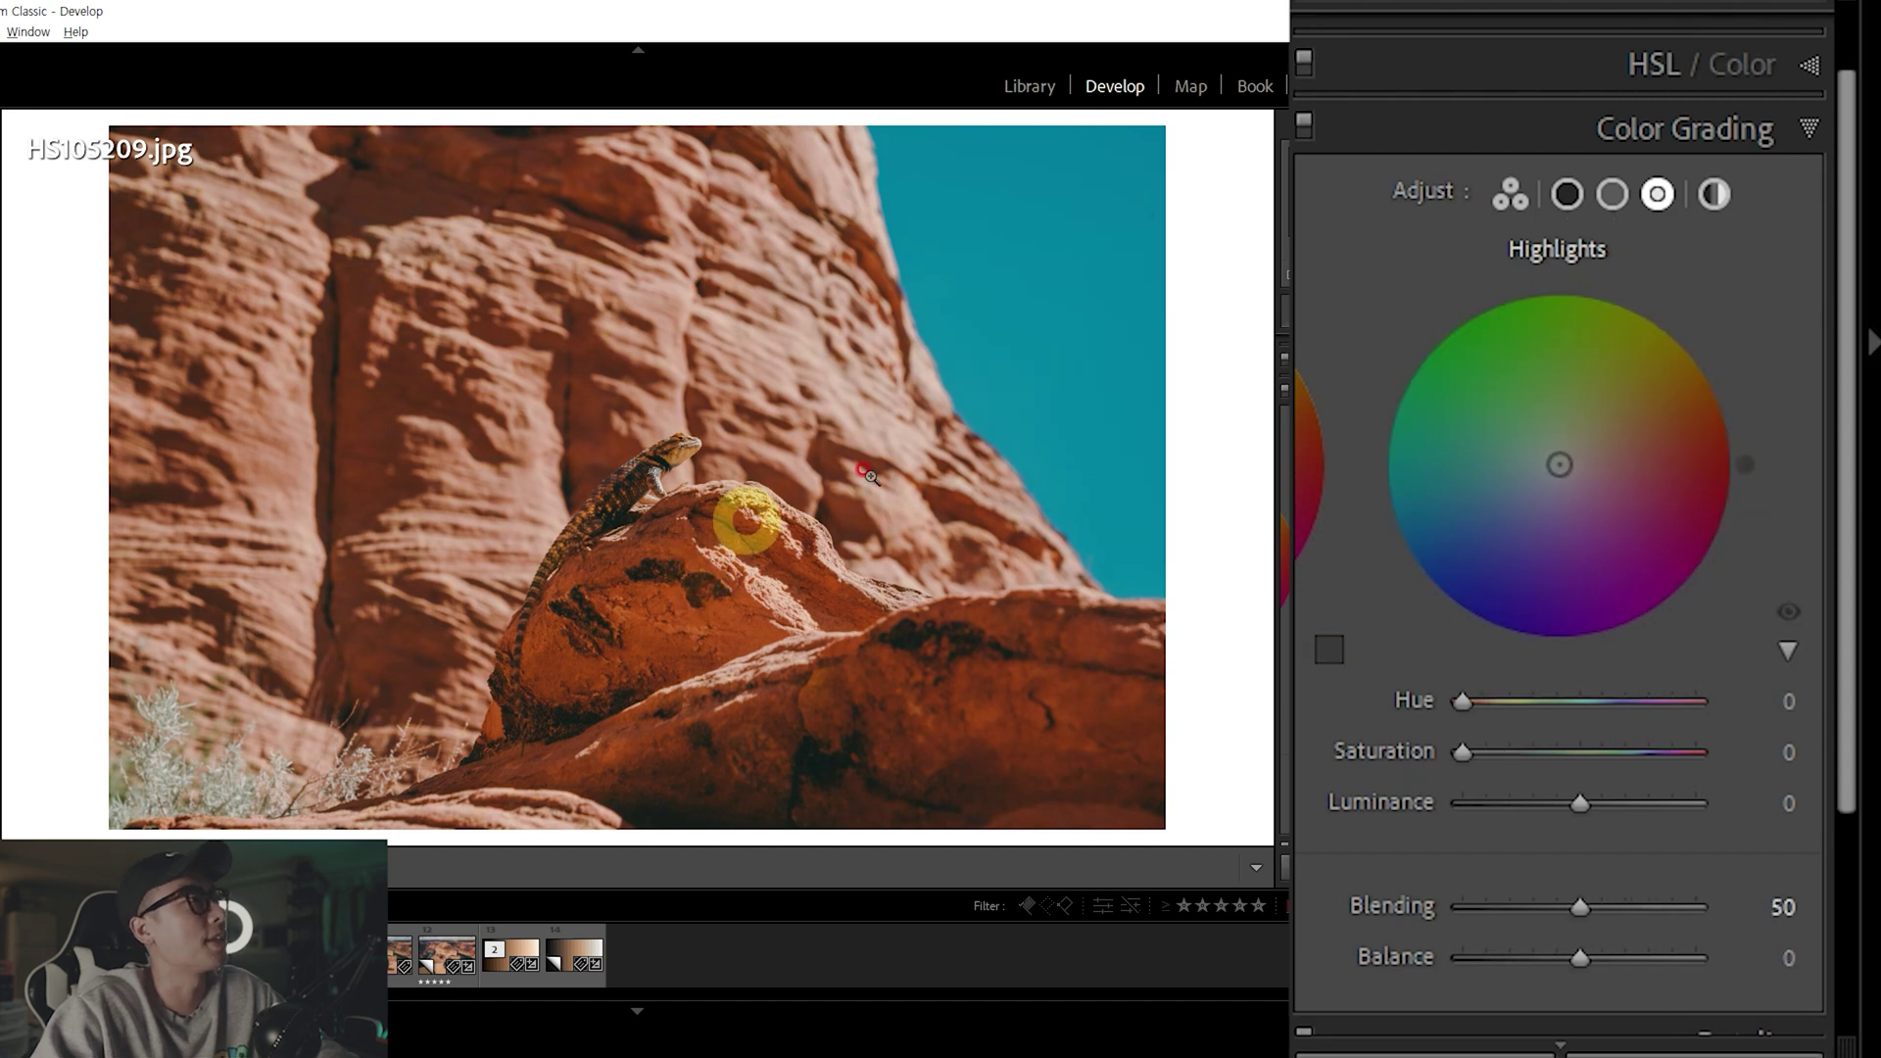
{"action": "scroll", "coordinate": [1625, 143], "scroll_direction": "up", "scroll_amount": 2}
{"action": "left_click", "coordinate": [1665, 44]}
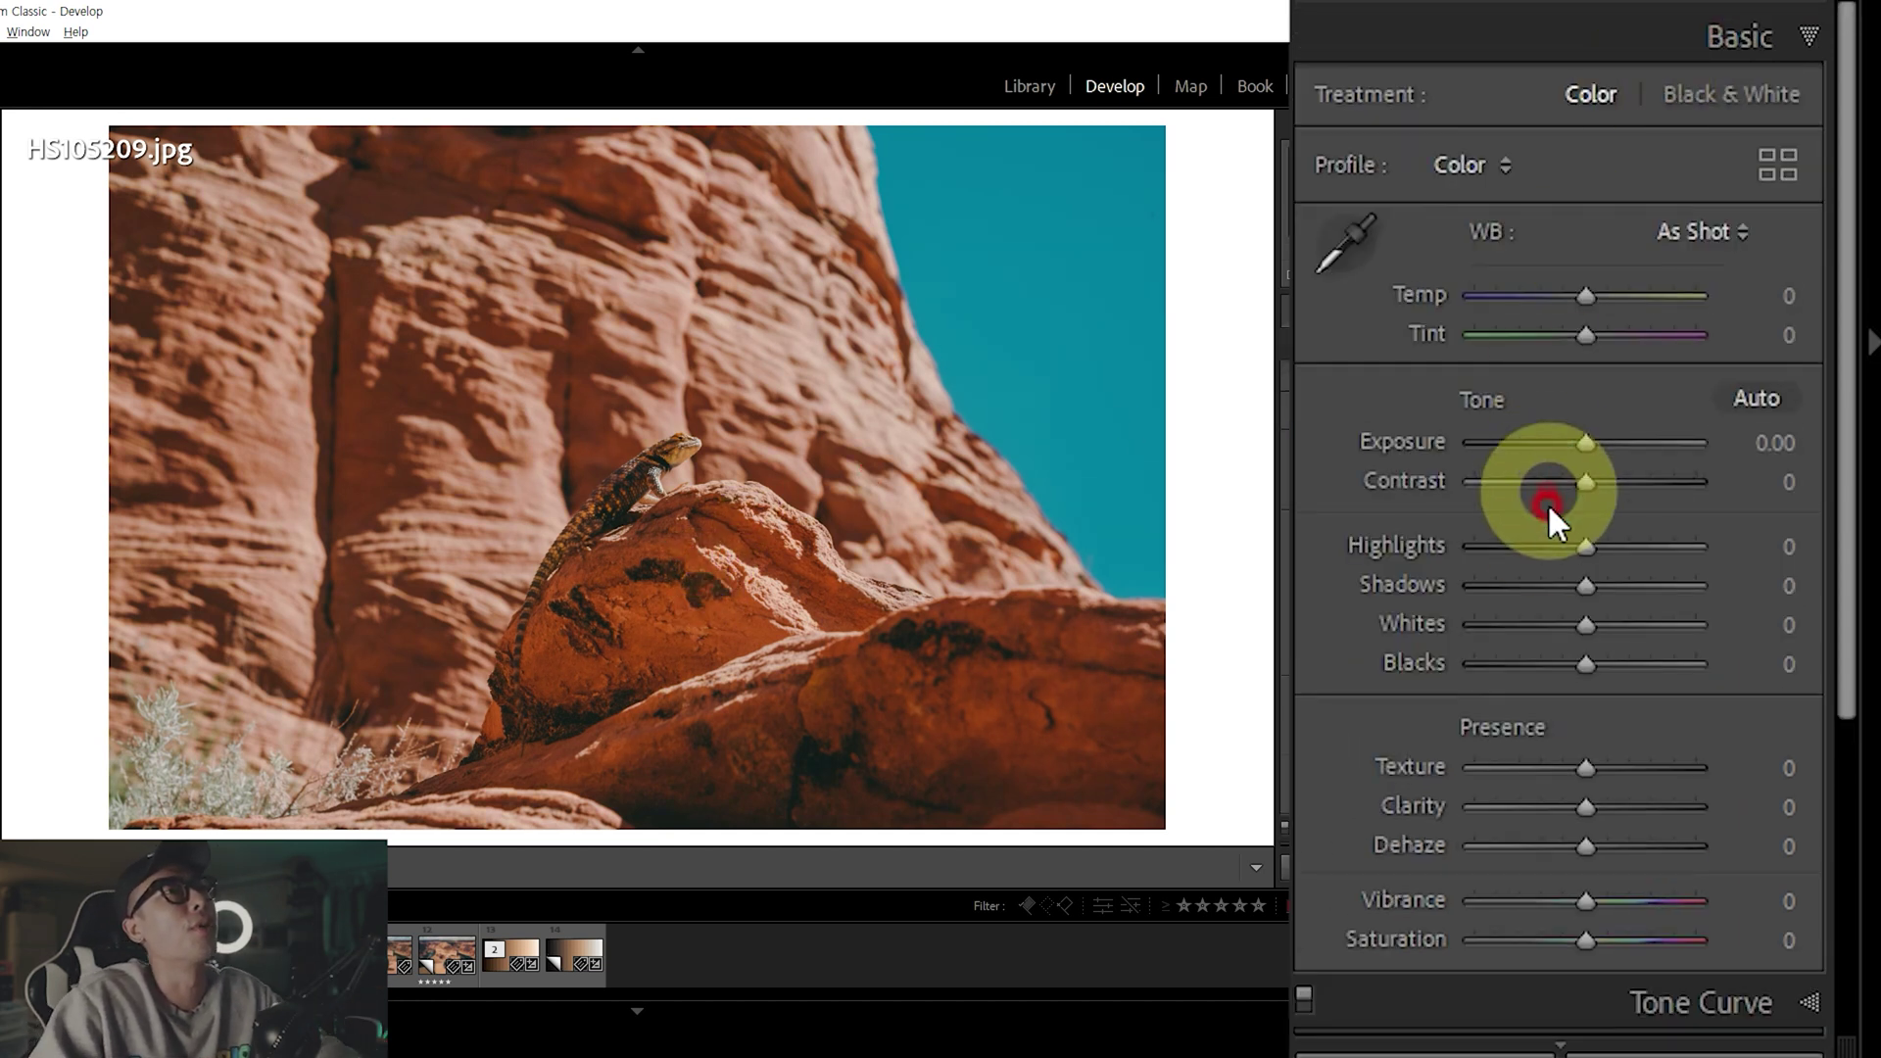
{"action": "scroll", "coordinate": [1456, 684], "scroll_direction": "down", "scroll_amount": 4}
{"action": "left_click", "coordinate": [1455, 683]}
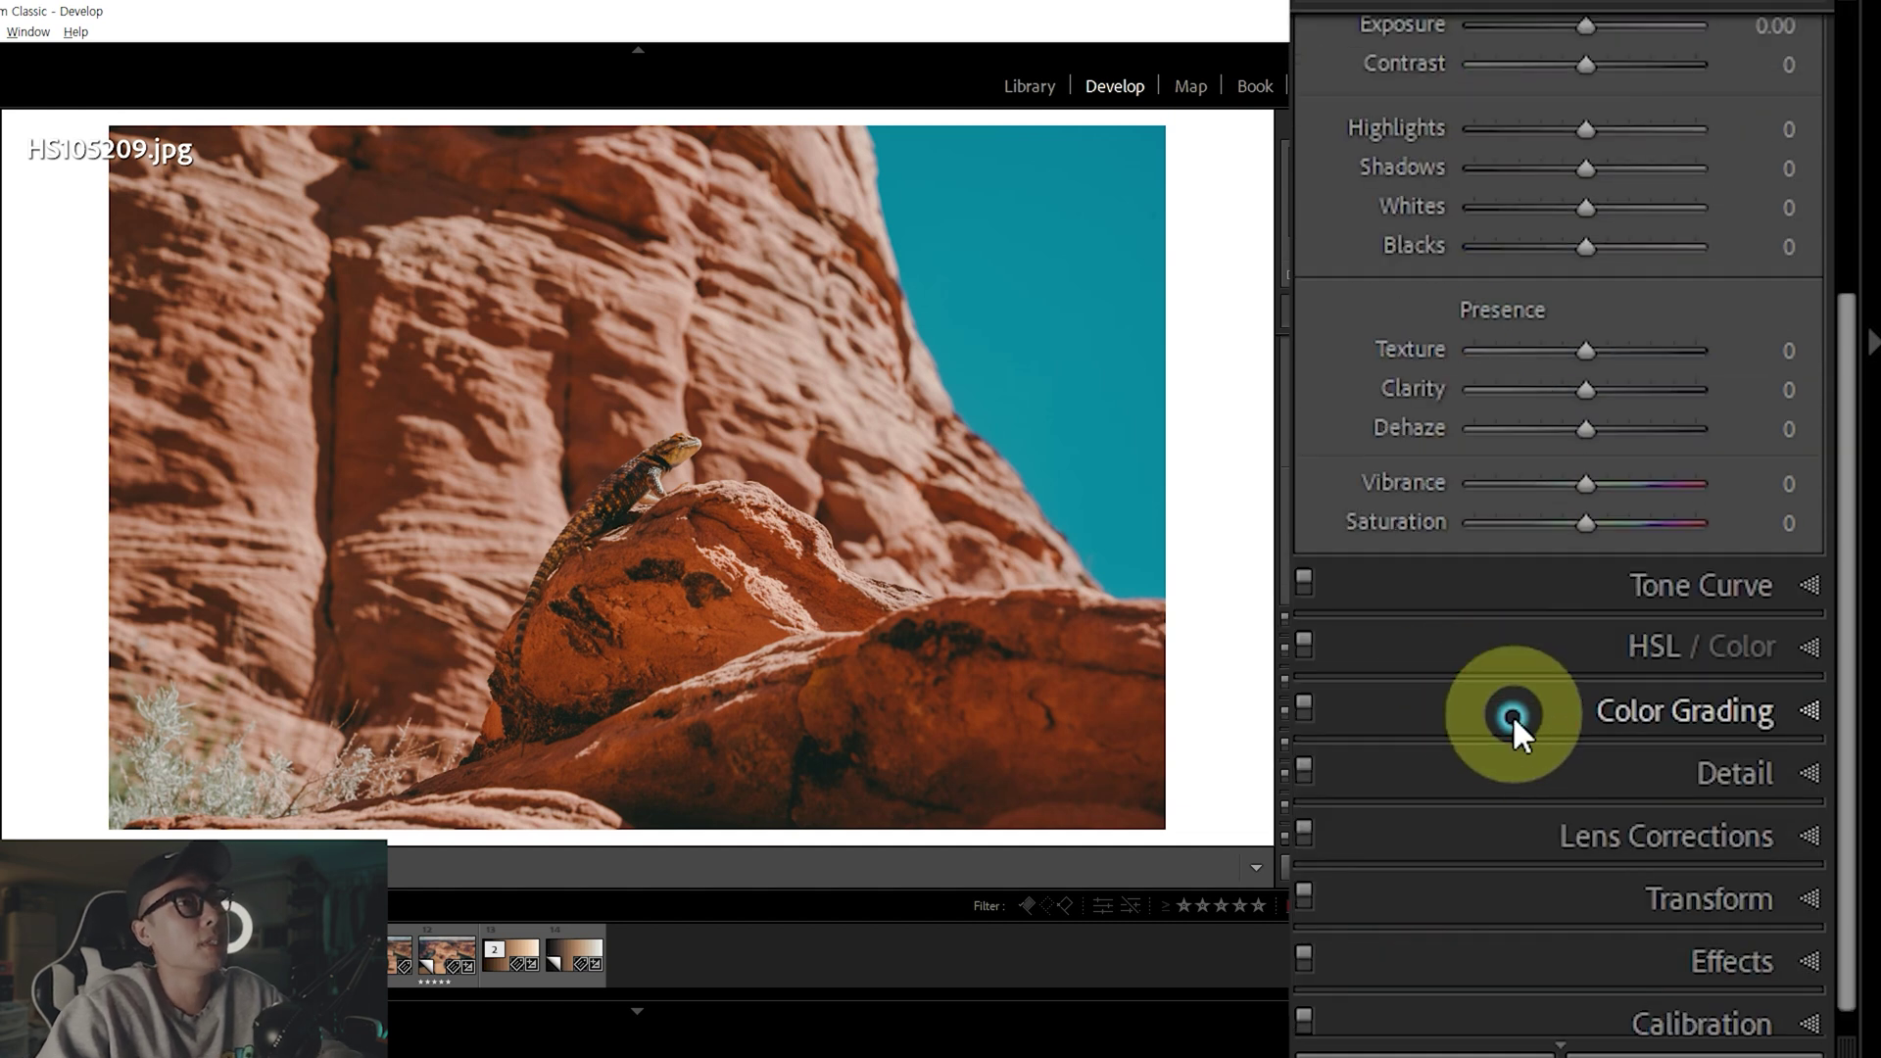
{"action": "scroll", "coordinate": [1469, 535], "scroll_direction": "up", "scroll_amount": 2}
{"action": "scroll", "coordinate": [1460, 538], "scroll_direction": "up", "scroll_amount": 2}
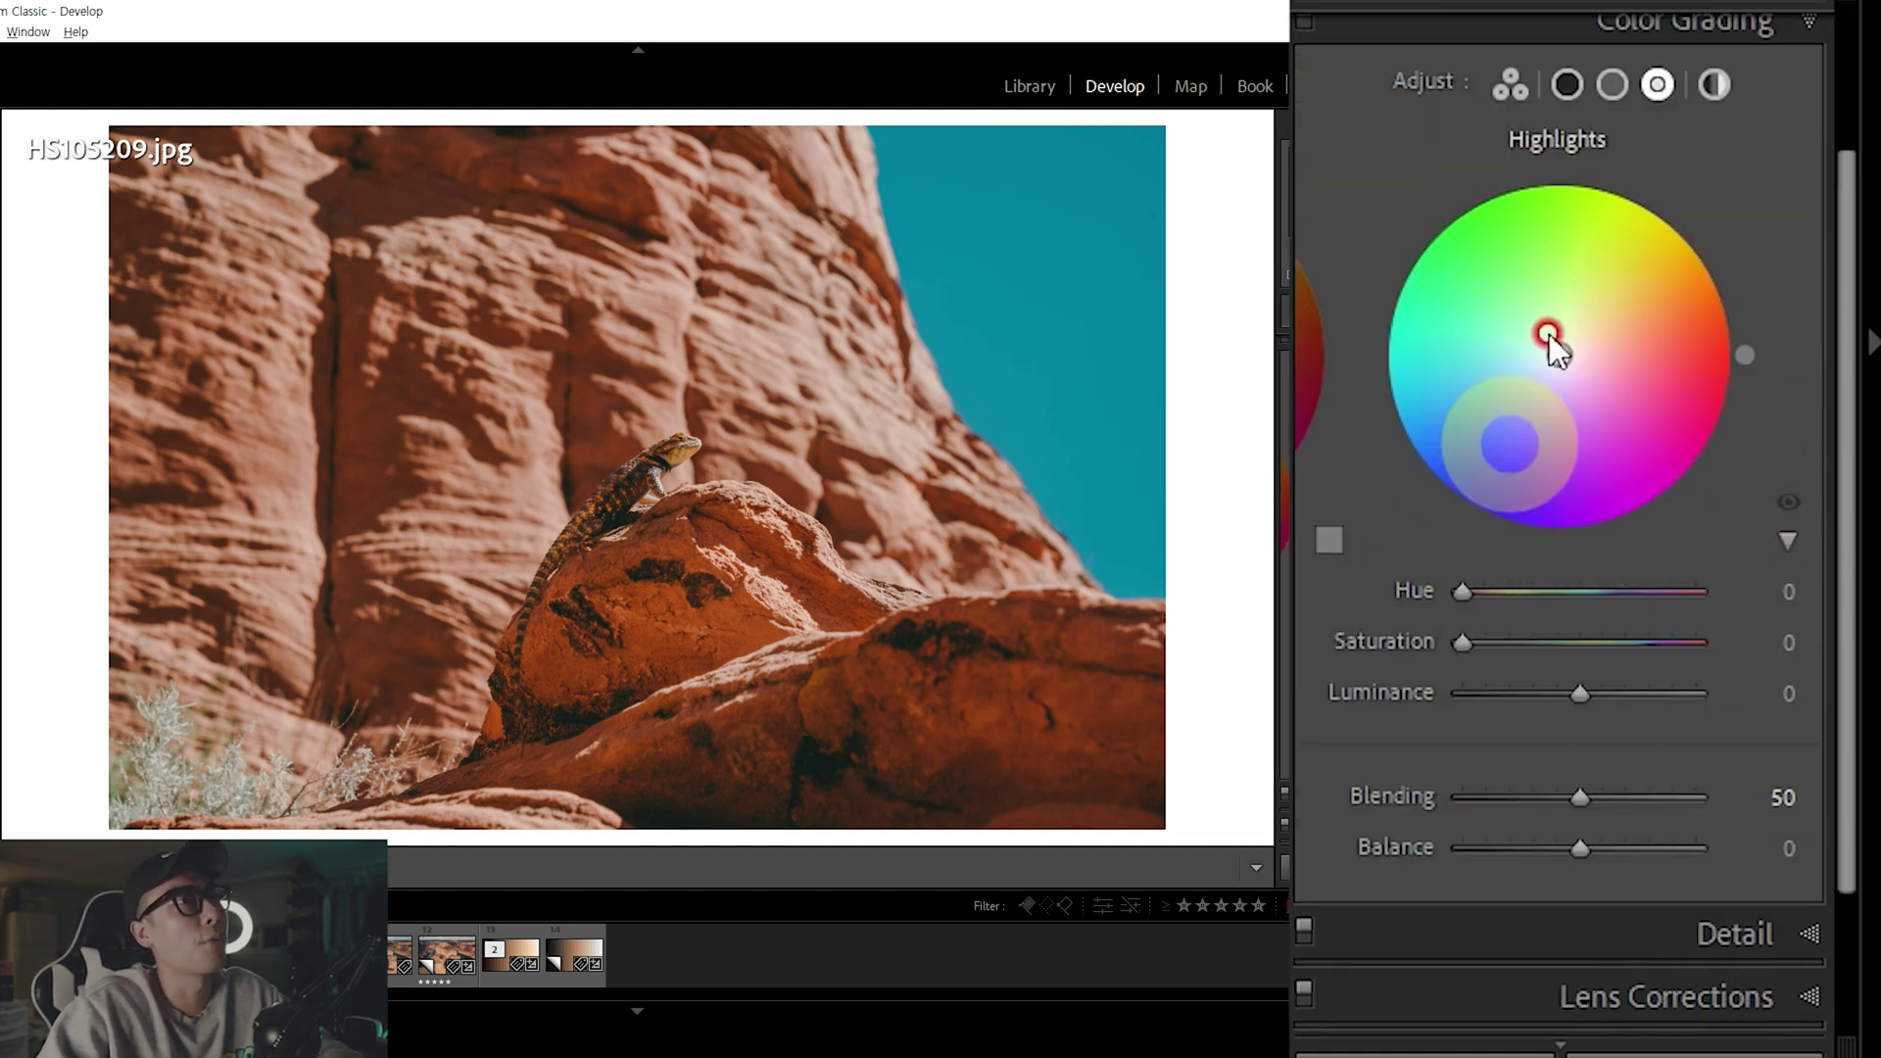
{"action": "left_click", "coordinate": [1611, 84]}
Grade the midtones yellow-orange: hue 52, saturation 79, luminance -53
{"action": "left_click", "coordinate": [1465, 592]}
{"action": "left_click_drag", "start_coordinate": [1467, 592], "coordinate": [1531, 580]}
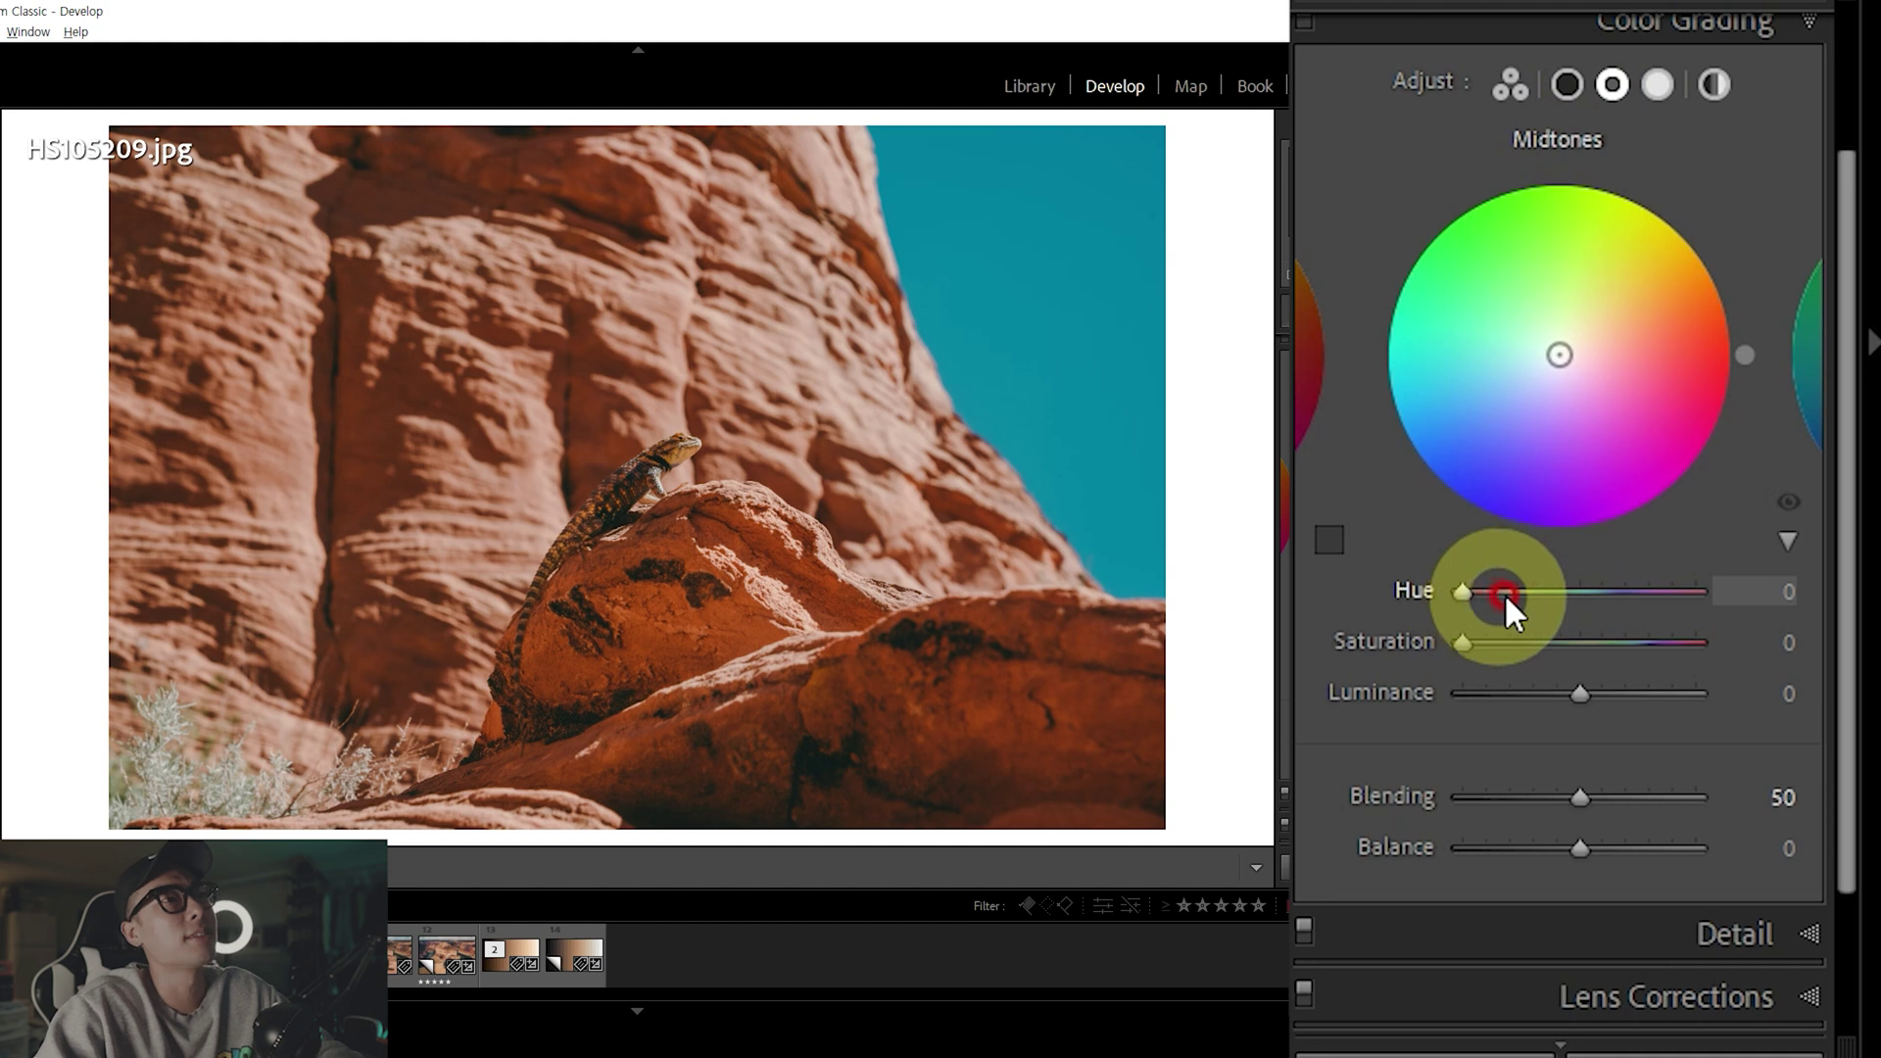
{"action": "mouse_move", "coordinate": [1607, 420]}
{"action": "left_mouse_down"}
{"action": "mouse_move", "coordinate": [1629, 329]}
{"action": "mouse_move", "coordinate": [1492, 380]}
{"action": "left_mouse_up"}
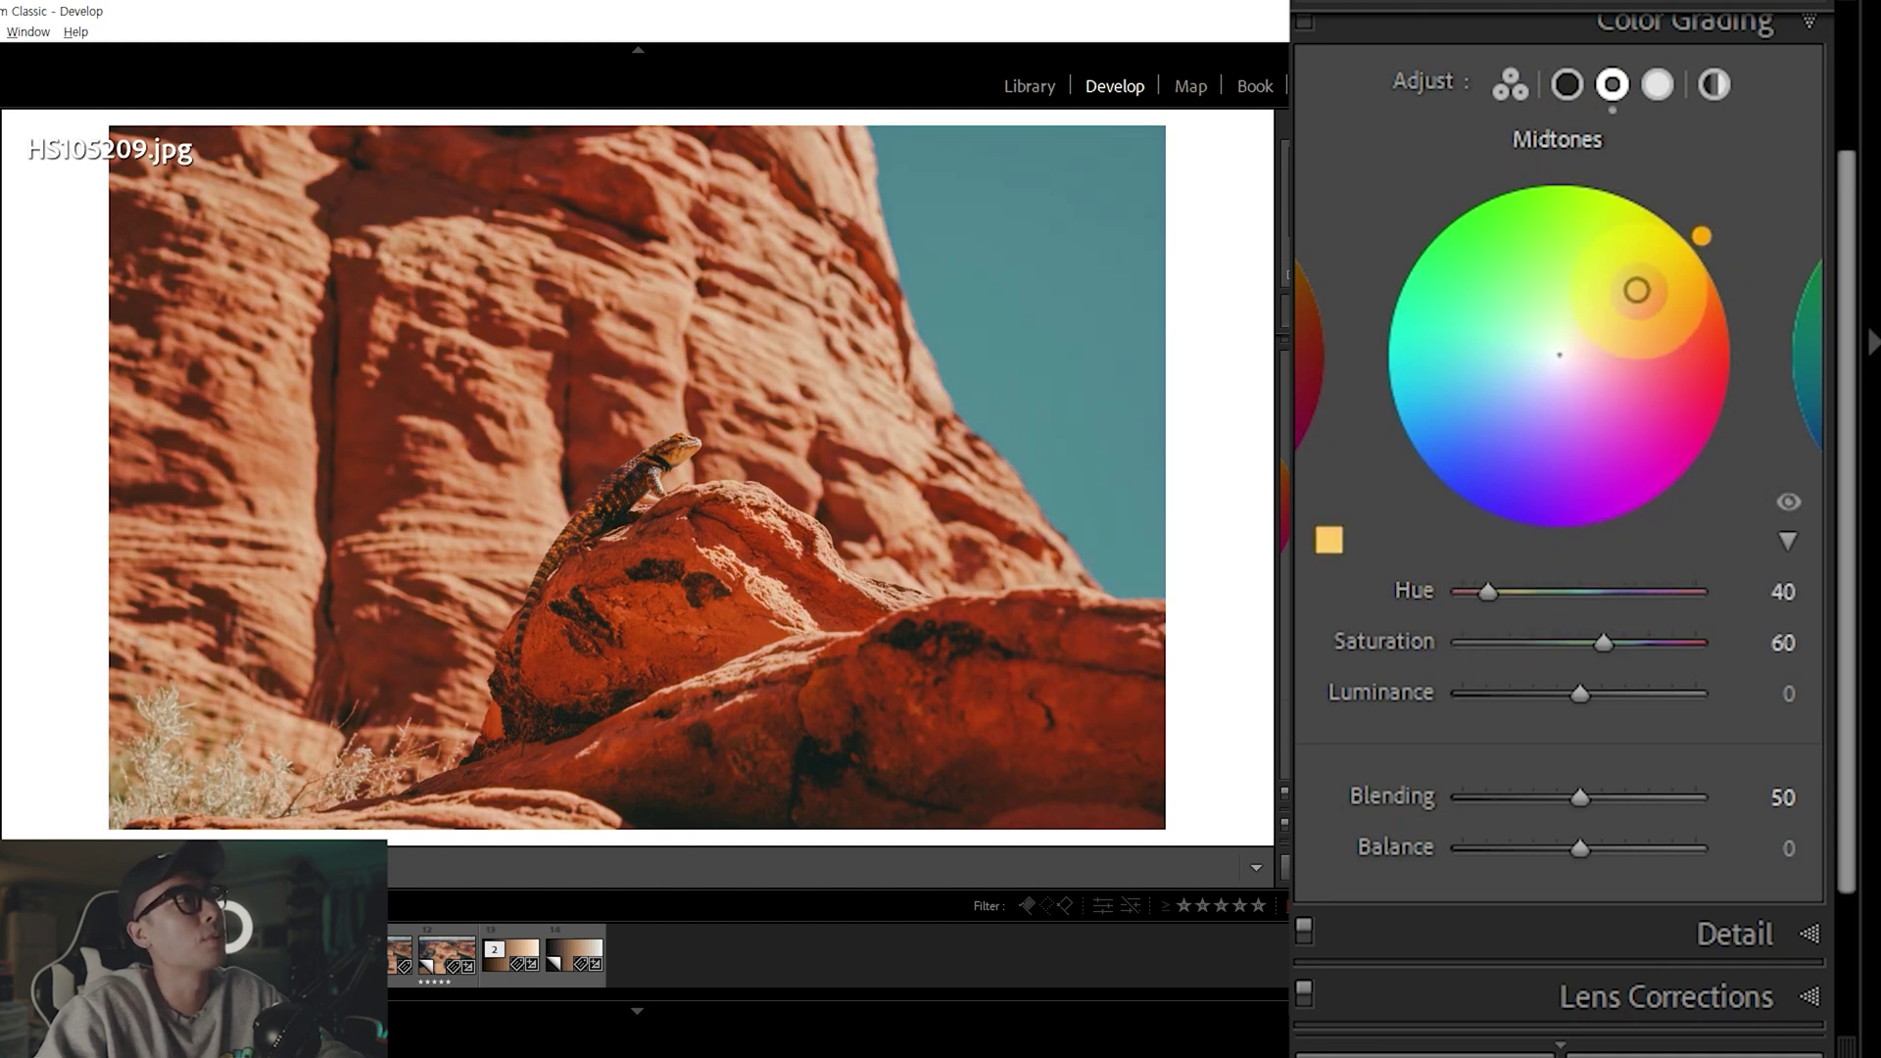
{"action": "mouse_move", "coordinate": [1492, 380]}
{"action": "left_mouse_down"}
{"action": "mouse_move", "coordinate": [1634, 462]}
{"action": "mouse_move", "coordinate": [1658, 378]}
{"action": "mouse_move", "coordinate": [1721, 391]}
{"action": "mouse_move", "coordinate": [1613, 420]}
{"action": "mouse_move", "coordinate": [1590, 454]}
{"action": "mouse_move", "coordinate": [1634, 259]}
{"action": "left_mouse_up"}
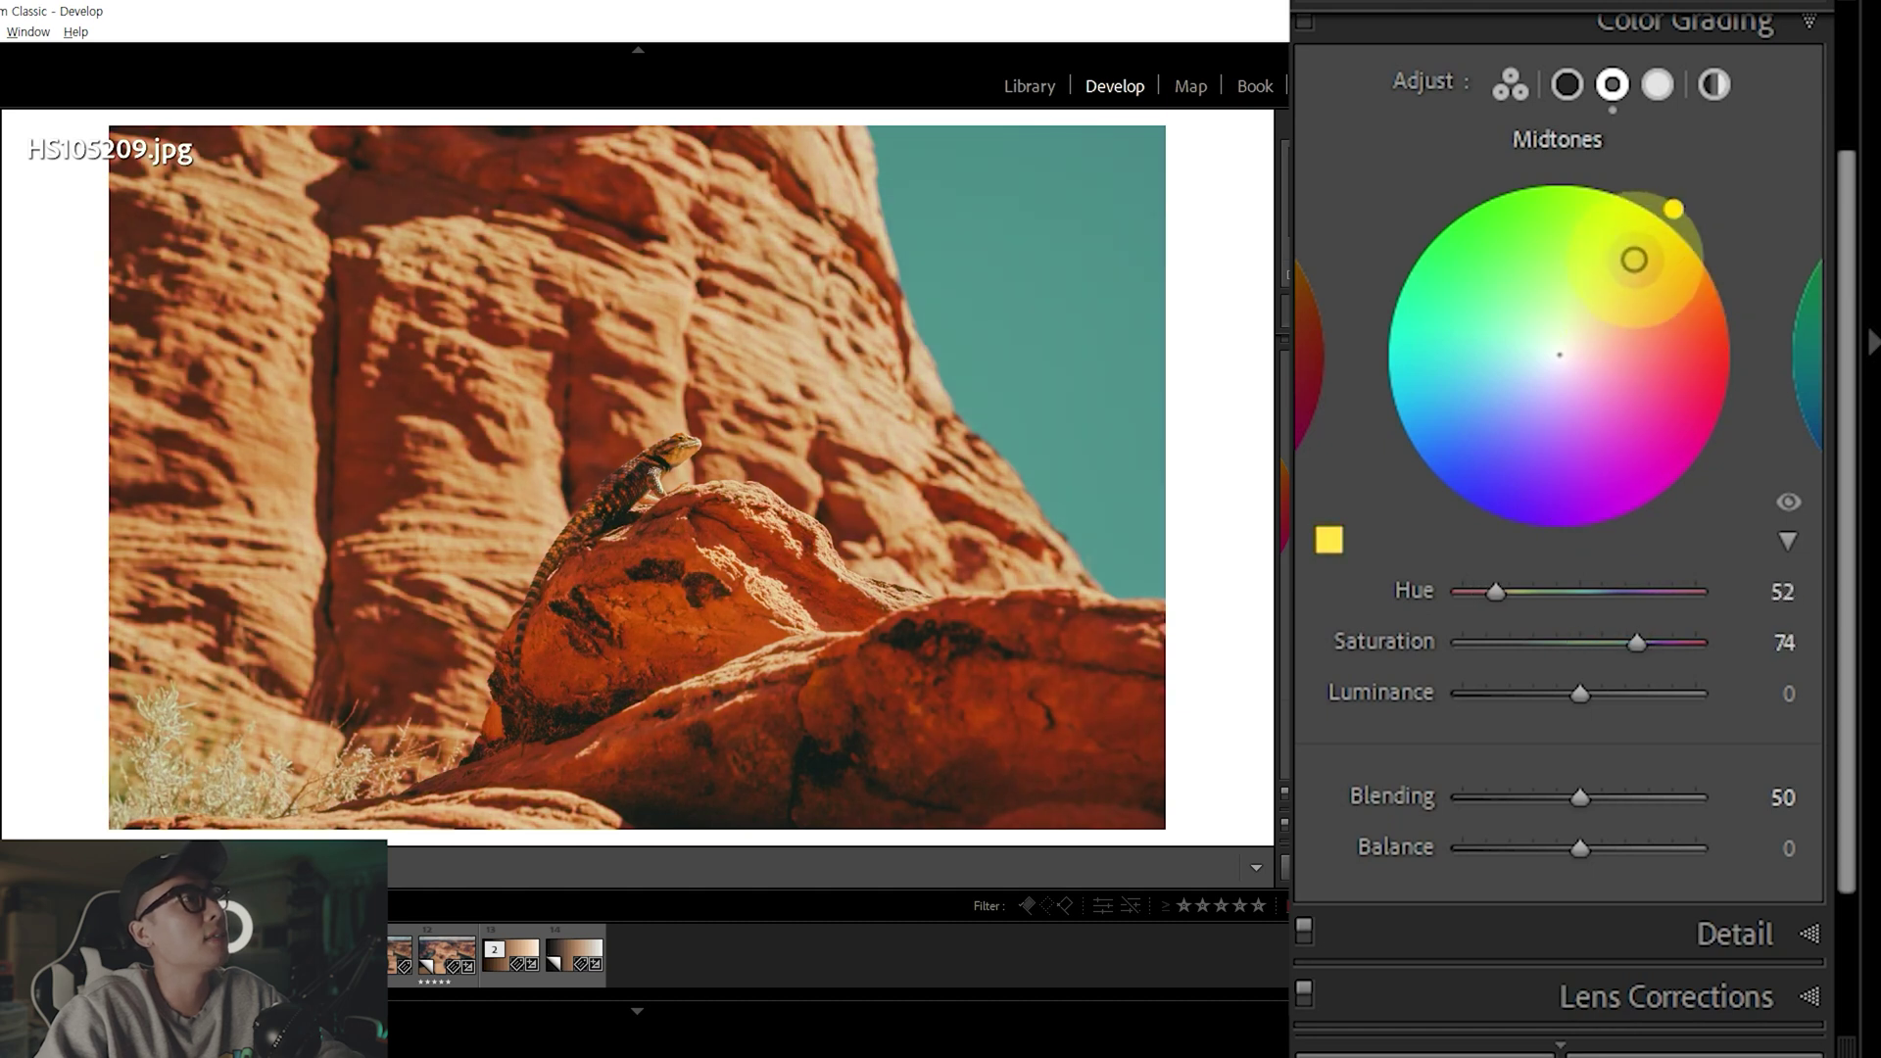
{"action": "mouse_move", "coordinate": [1632, 639]}
{"action": "left_mouse_down"}
{"action": "mouse_move", "coordinate": [1531, 637]}
{"action": "mouse_move", "coordinate": [1646, 637]}
{"action": "left_mouse_up"}
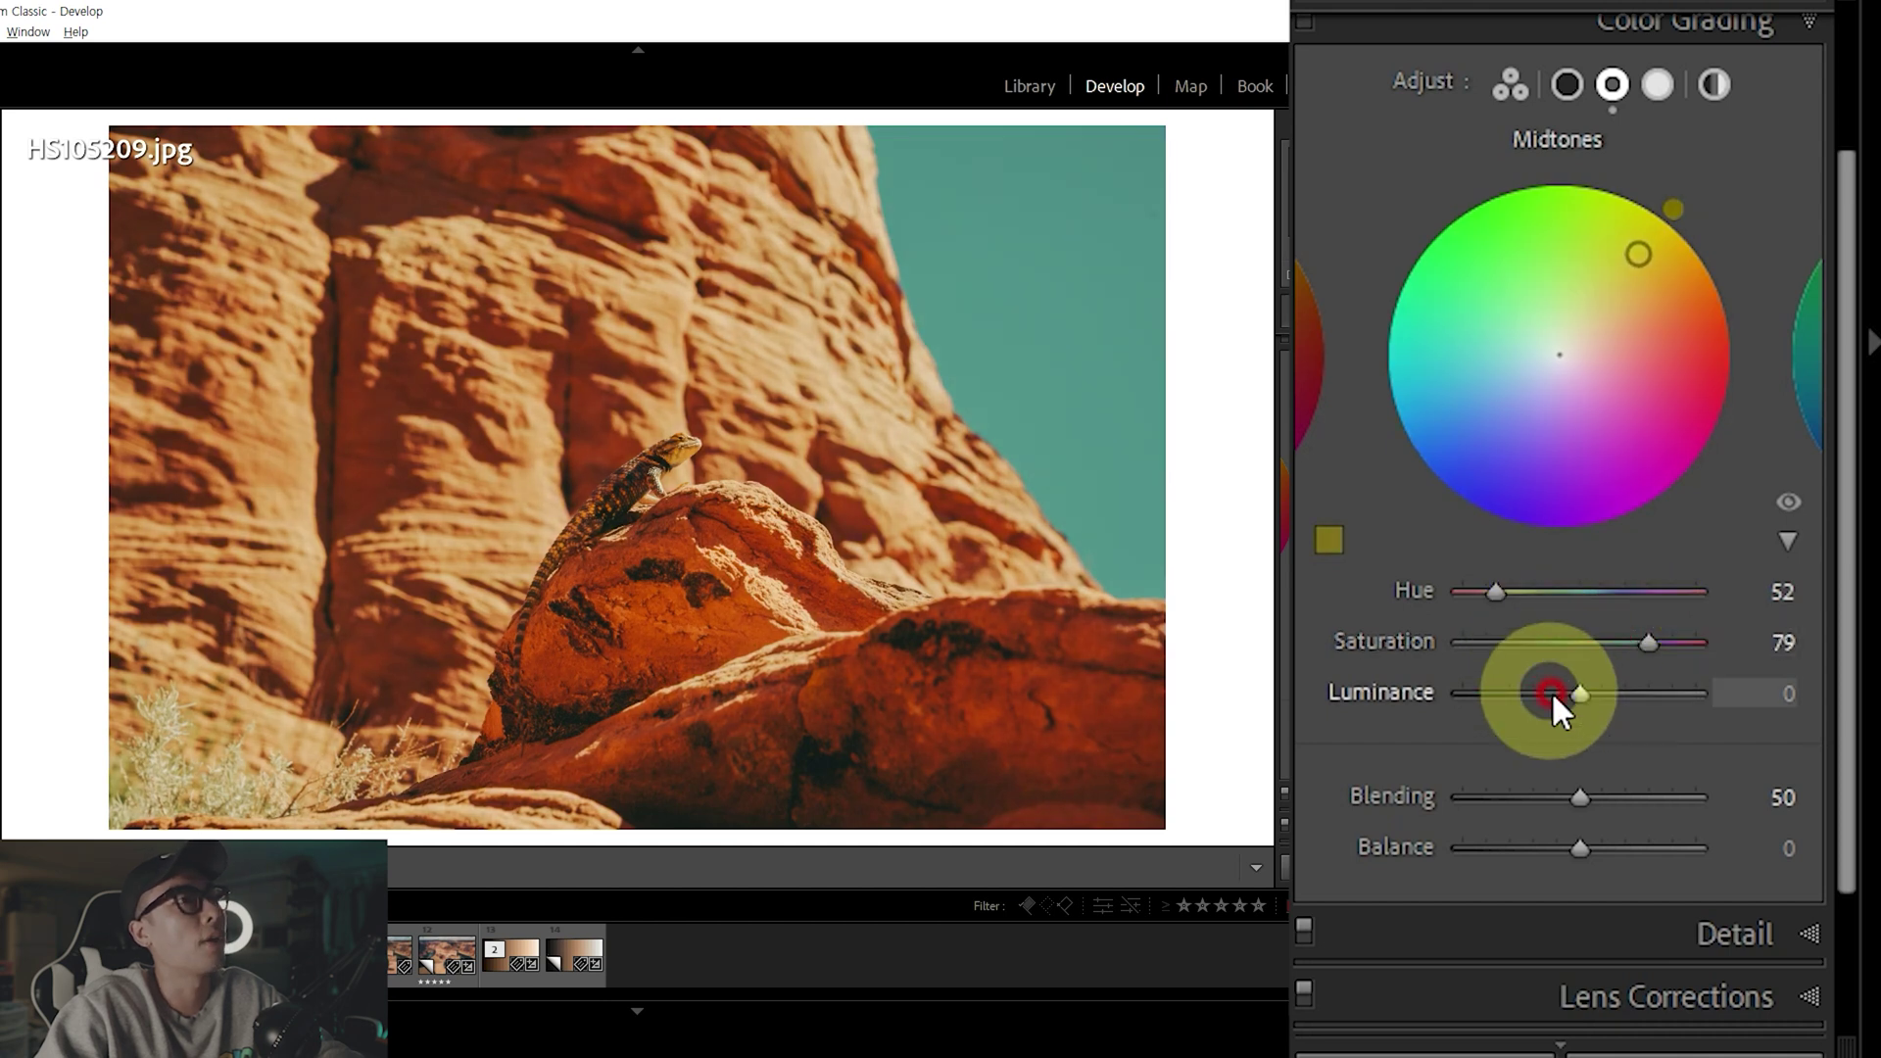
{"action": "left_click", "coordinate": [1580, 697]}
{"action": "mouse_move", "coordinate": [1583, 702]}
{"action": "left_mouse_down"}
{"action": "mouse_move", "coordinate": [1667, 695]}
{"action": "mouse_move", "coordinate": [1516, 693]}
{"action": "left_mouse_up"}
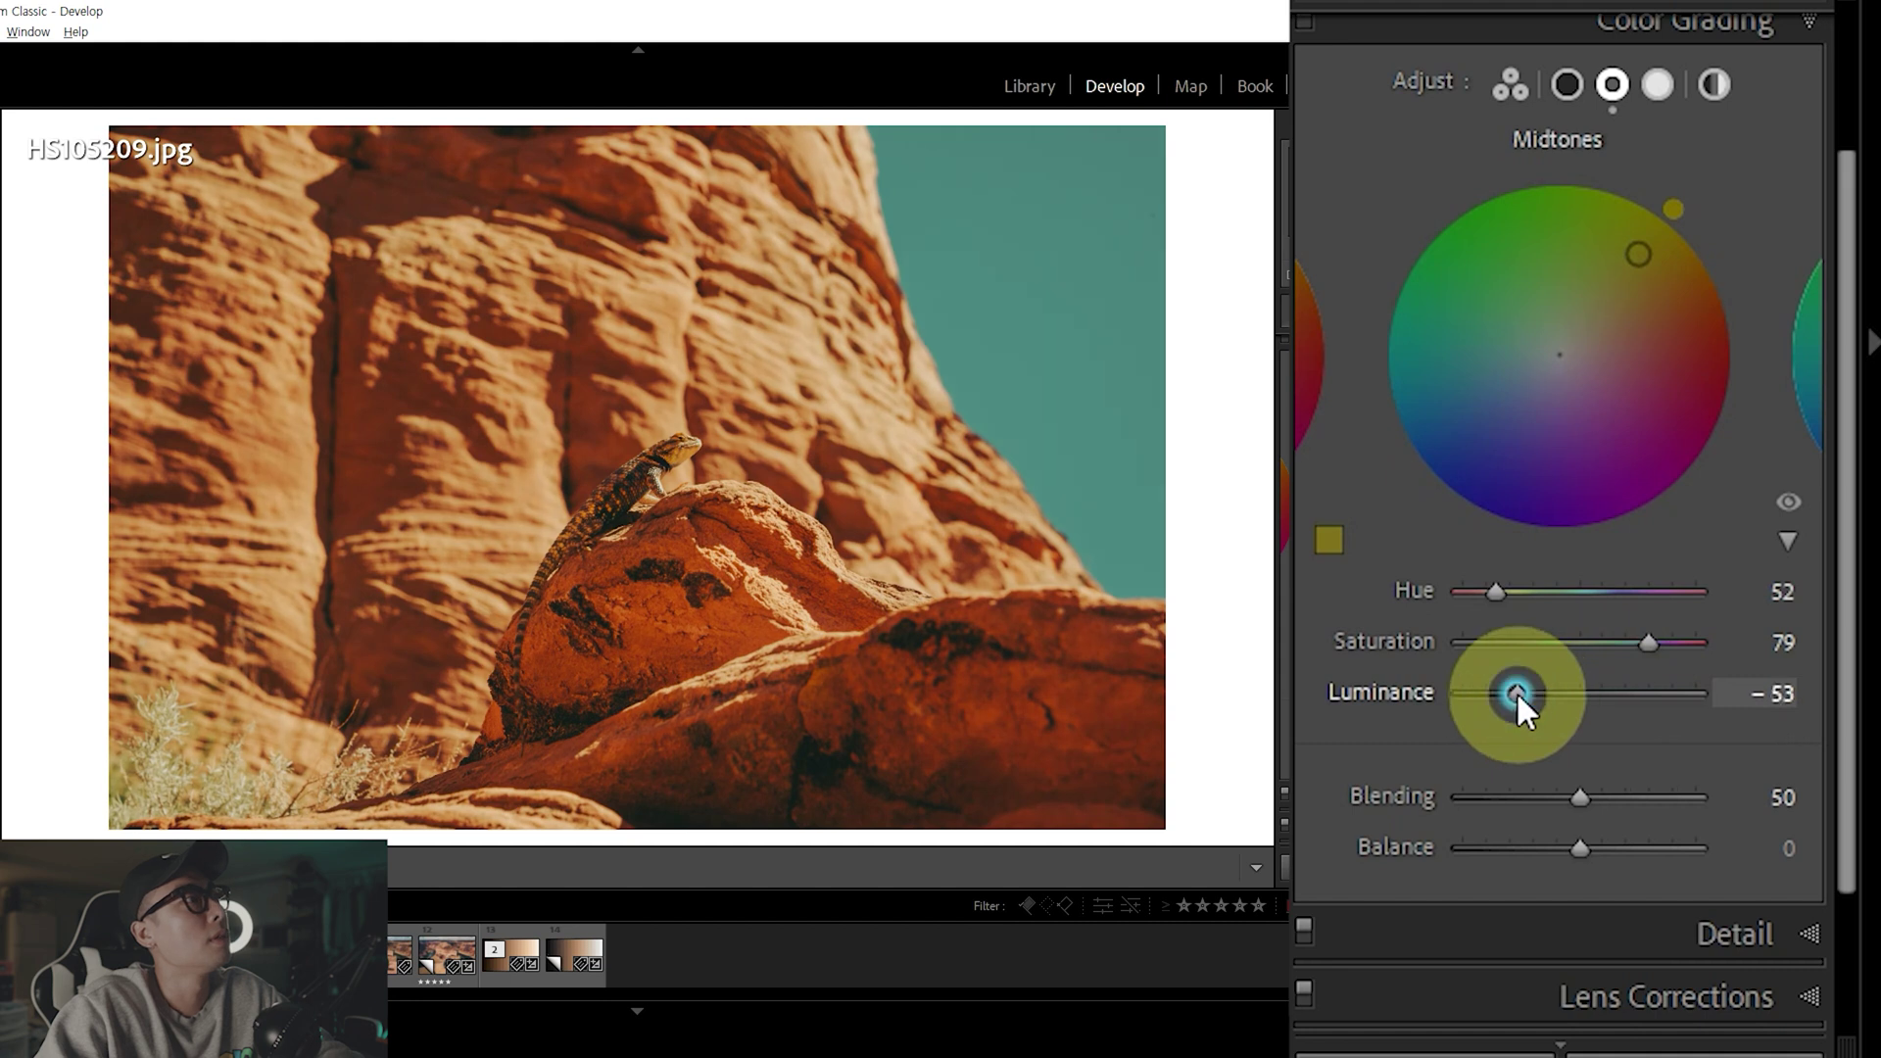
Grade the shadows deep blue: hue 221, saturation 93, luminance -40
{"action": "left_click", "coordinate": [1567, 84]}
{"action": "mouse_move", "coordinate": [1555, 367]}
{"action": "left_mouse_down"}
{"action": "mouse_move", "coordinate": [1587, 443]}
{"action": "mouse_move", "coordinate": [1625, 420]}
{"action": "mouse_move", "coordinate": [1625, 344]}
{"action": "mouse_move", "coordinate": [1591, 294]}
{"action": "mouse_move", "coordinate": [1515, 277]}
{"action": "mouse_move", "coordinate": [1493, 311]}
{"action": "mouse_move", "coordinate": [1528, 260]}
{"action": "mouse_move", "coordinate": [1469, 356]}
{"action": "mouse_move", "coordinate": [1469, 420]}
{"action": "mouse_move", "coordinate": [1448, 344]}
{"action": "mouse_move", "coordinate": [1469, 420]}
{"action": "mouse_move", "coordinate": [1503, 445]}
{"action": "mouse_move", "coordinate": [1477, 427]}
{"action": "left_mouse_up"}
{"action": "left_click_drag", "start_coordinate": [1616, 642], "coordinate": [1713, 625]}
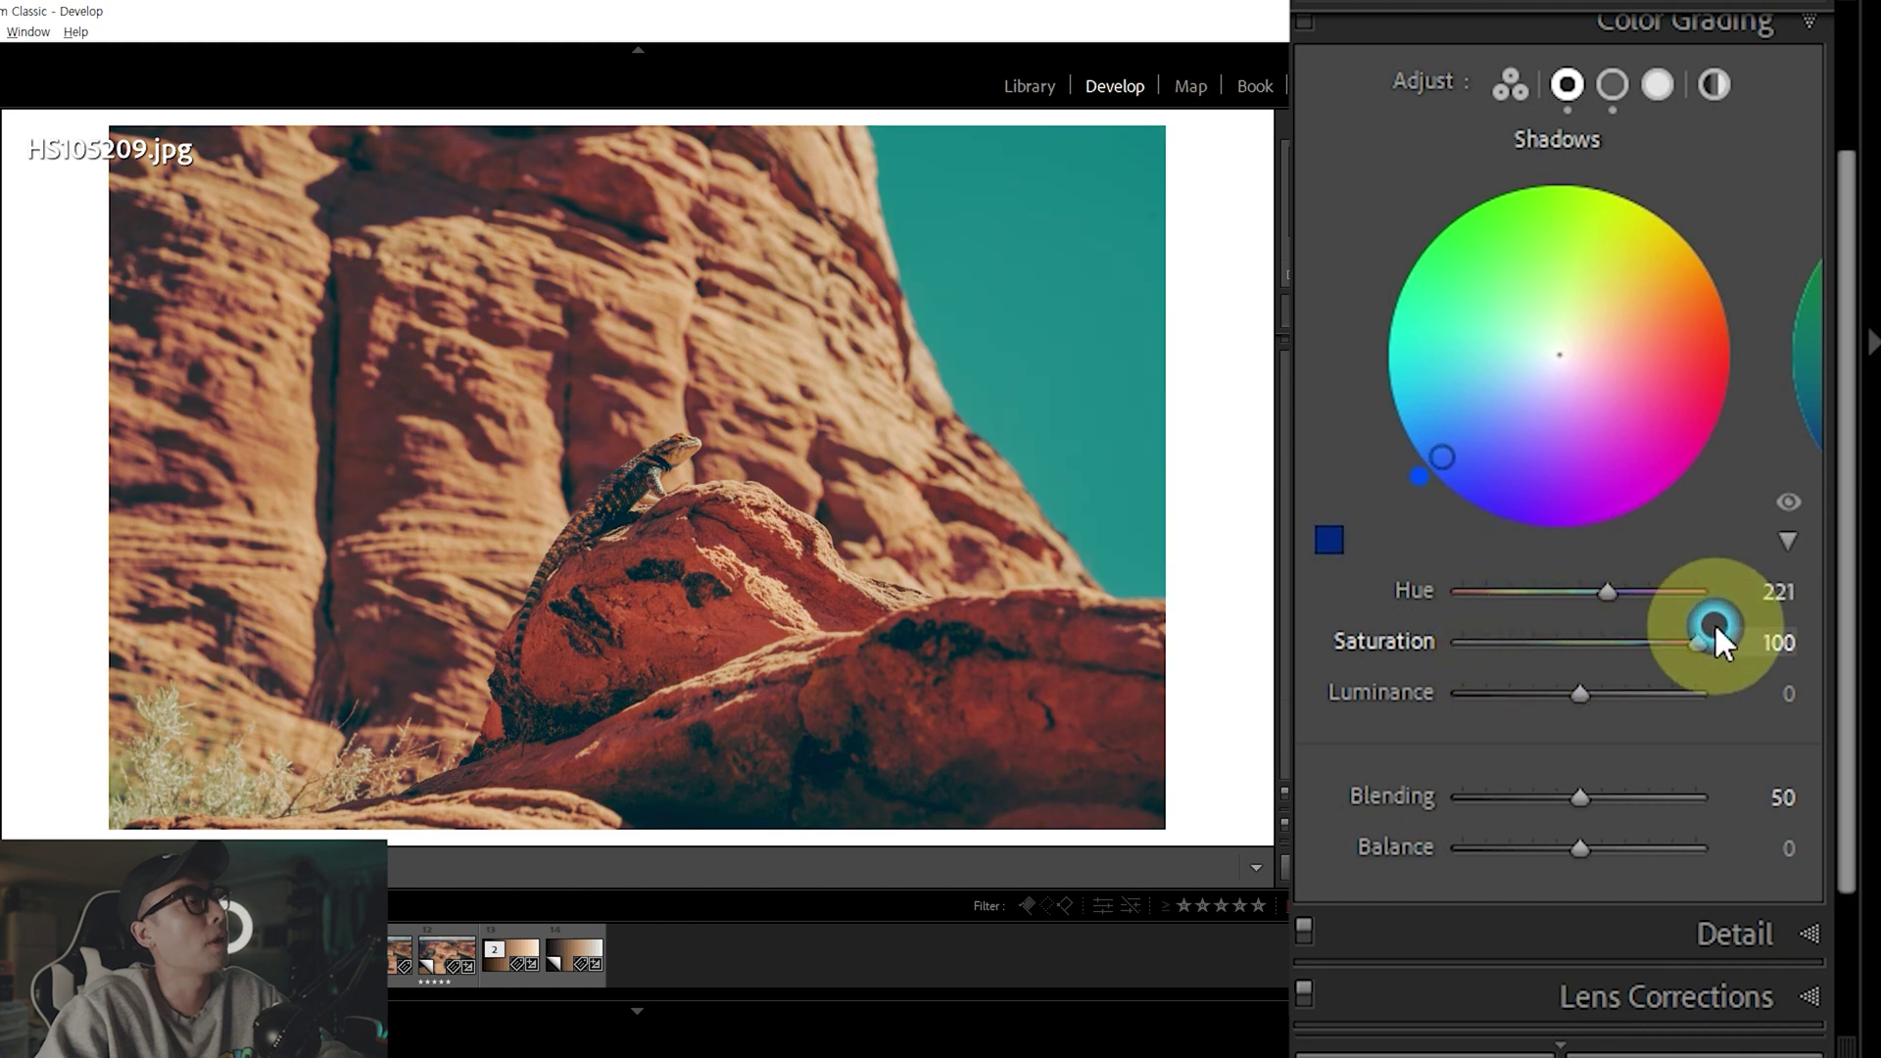
{"action": "left_click_drag", "start_coordinate": [1715, 627], "coordinate": [1676, 631]}
{"action": "mouse_move", "coordinate": [1579, 694]}
{"action": "left_mouse_down"}
{"action": "mouse_move", "coordinate": [1495, 691]}
{"action": "mouse_move", "coordinate": [1518, 689]}
{"action": "left_mouse_up"}
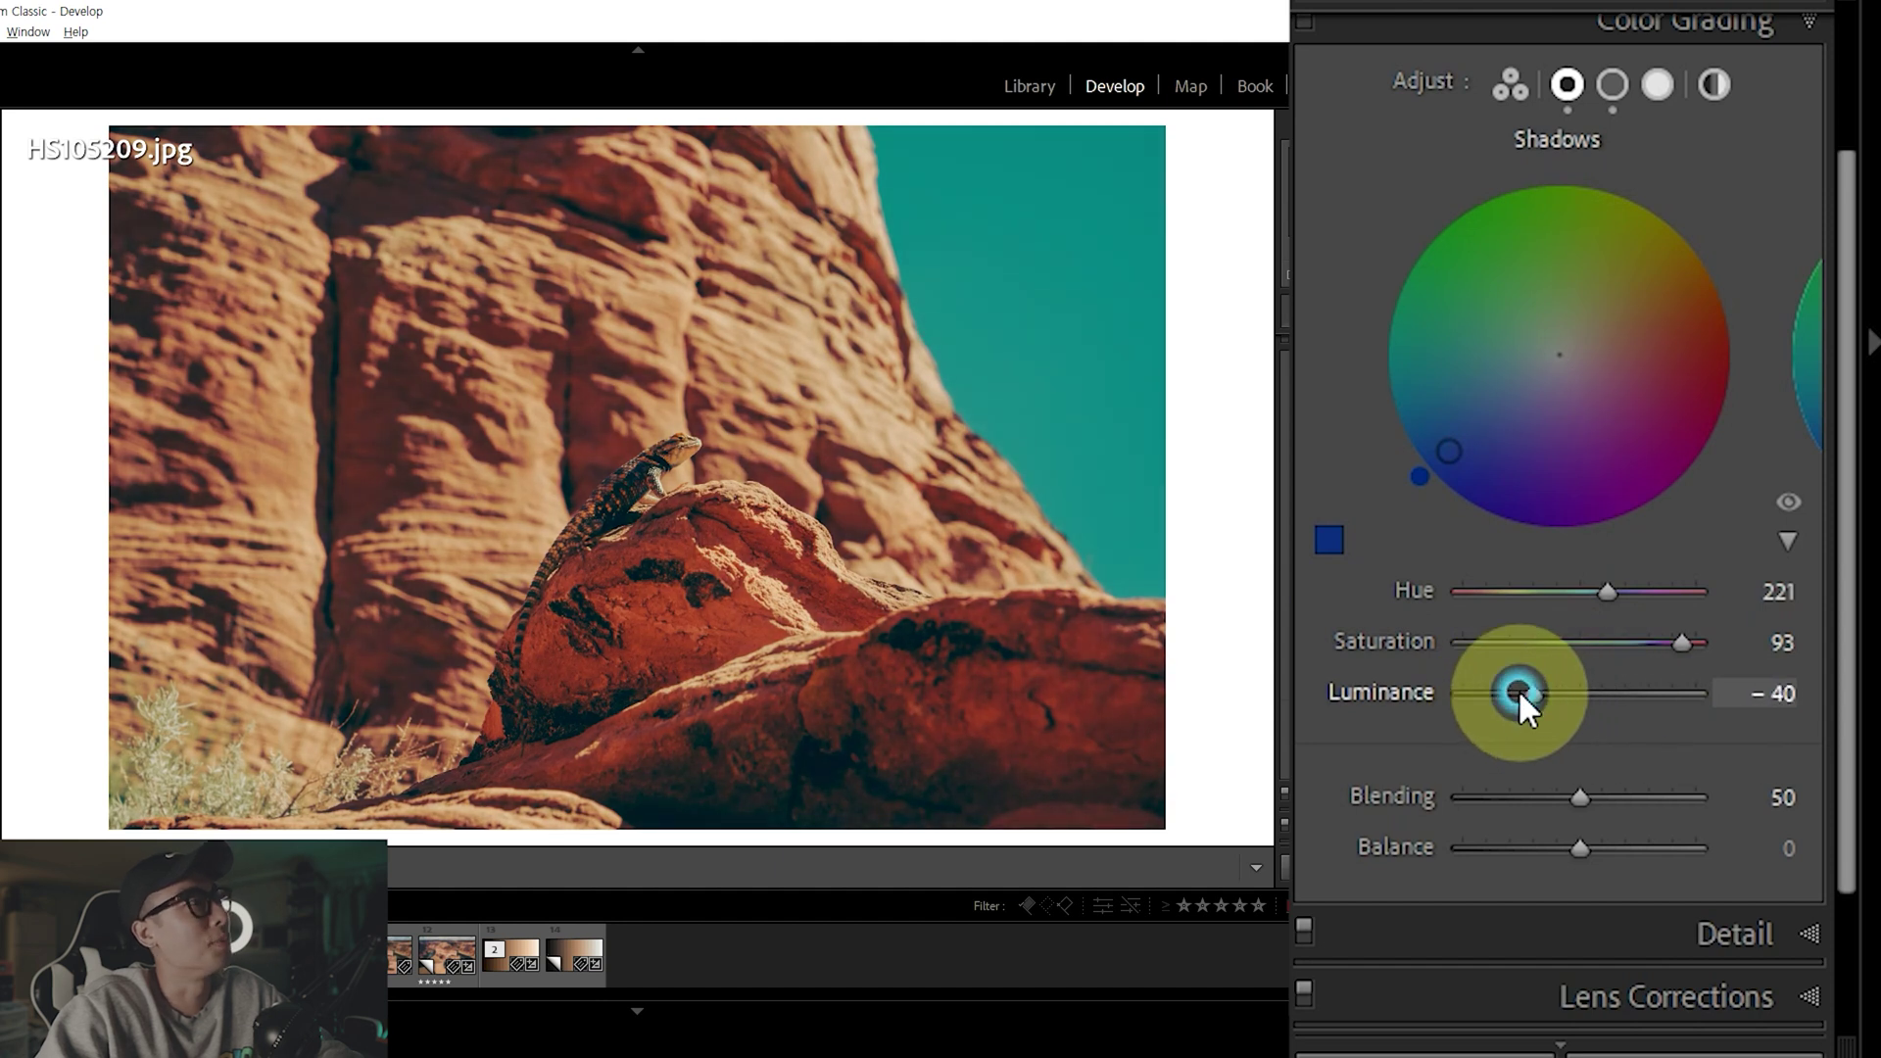
{"action": "left_click", "coordinate": [1659, 88]}
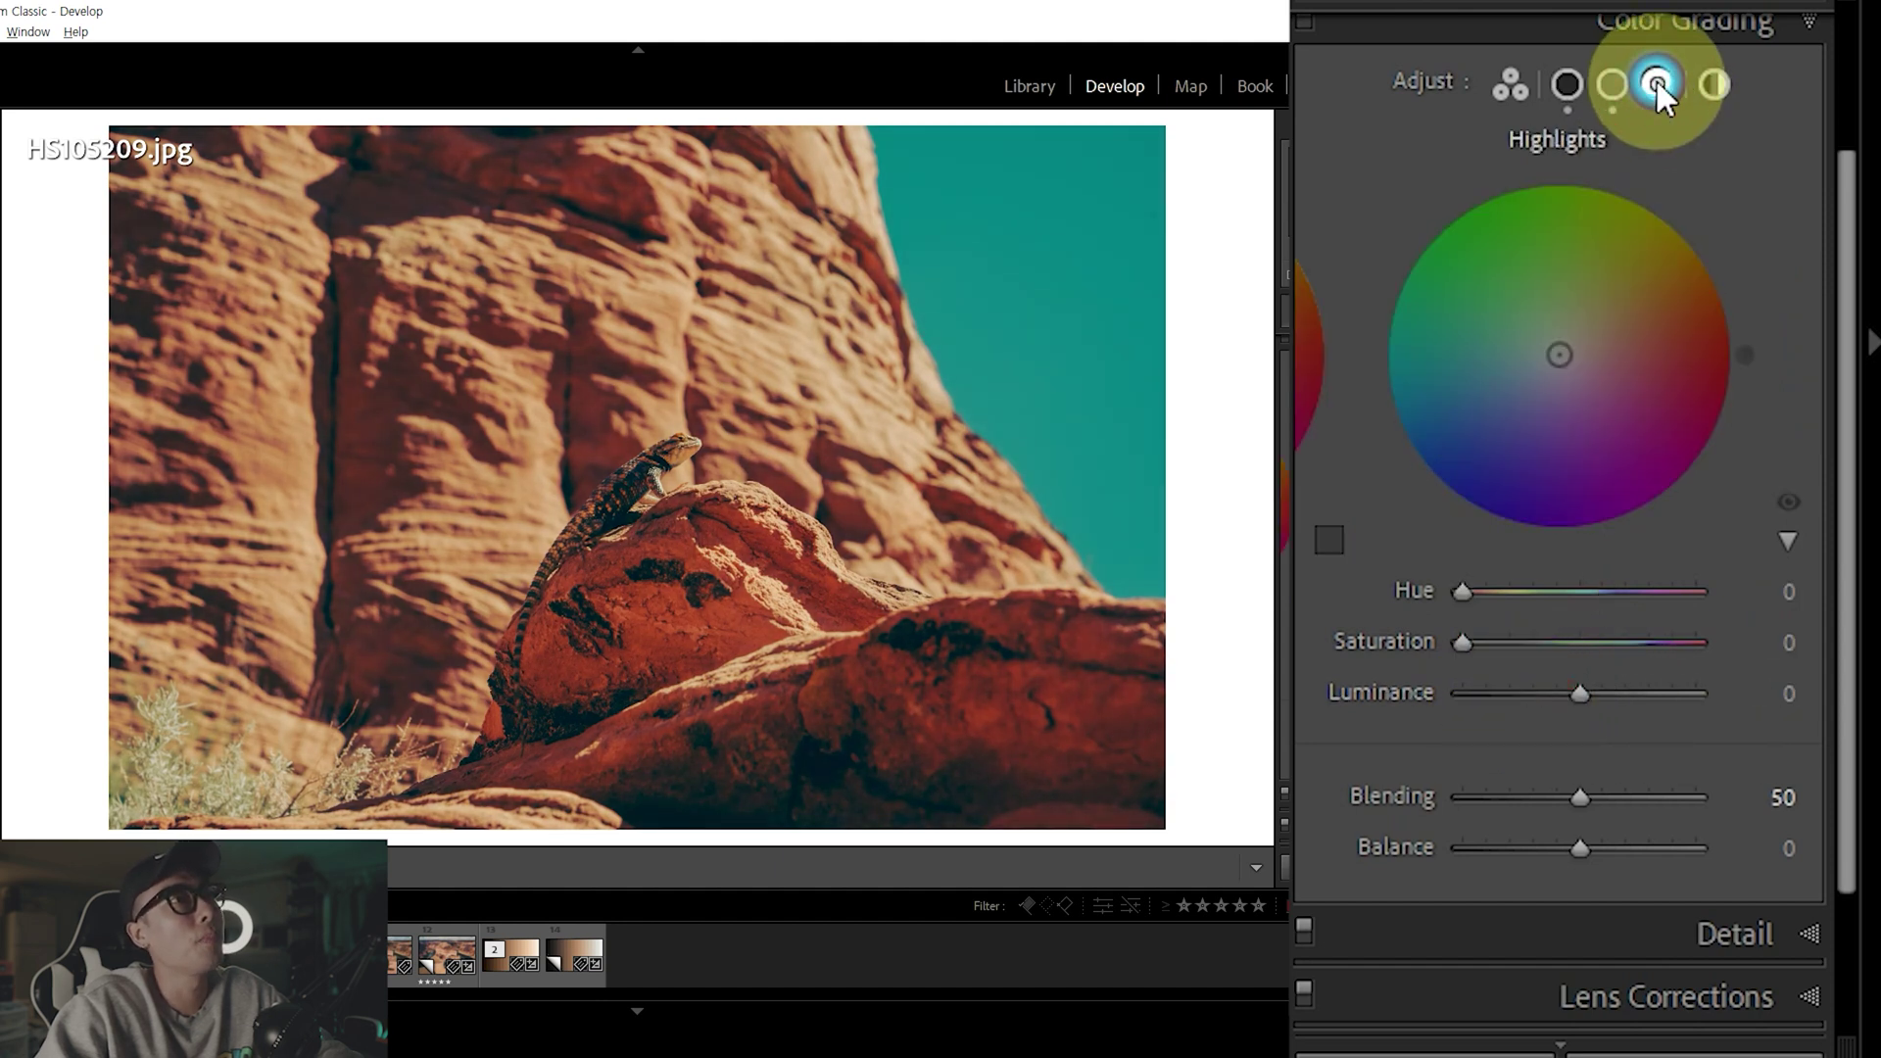
Tint highlights blue (hue 226, saturation 93, luminance -20), raise blending, and reset balance to 0
{"action": "mouse_move", "coordinate": [1558, 355]}
{"action": "left_mouse_down"}
{"action": "mouse_move", "coordinate": [1615, 315]}
{"action": "mouse_move", "coordinate": [1541, 420]}
{"action": "mouse_move", "coordinate": [1658, 407]}
{"action": "mouse_move", "coordinate": [1576, 475]}
{"action": "mouse_move", "coordinate": [1495, 462]}
{"action": "mouse_move", "coordinate": [1431, 352]}
{"action": "mouse_move", "coordinate": [1519, 474]}
{"action": "mouse_move", "coordinate": [1494, 448]}
{"action": "left_mouse_up"}
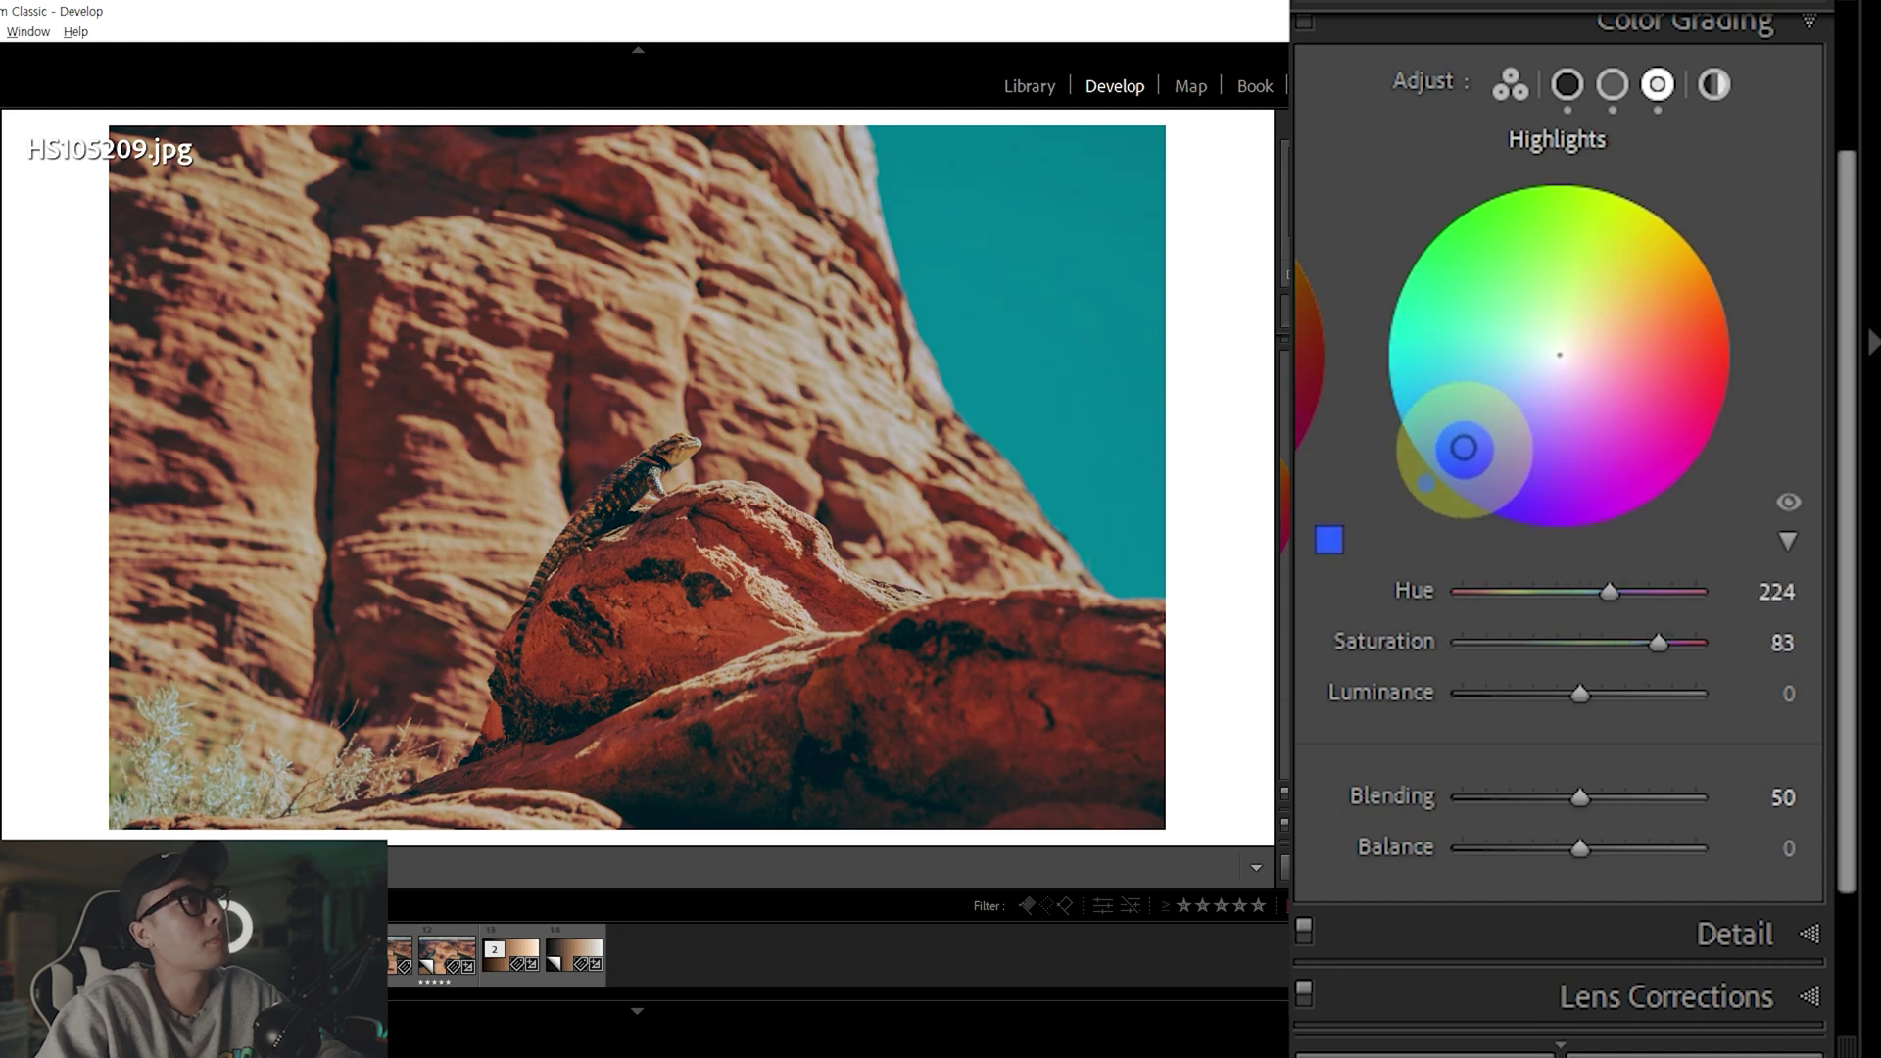
{"action": "left_click_drag", "start_coordinate": [1652, 641], "coordinate": [1706, 641]}
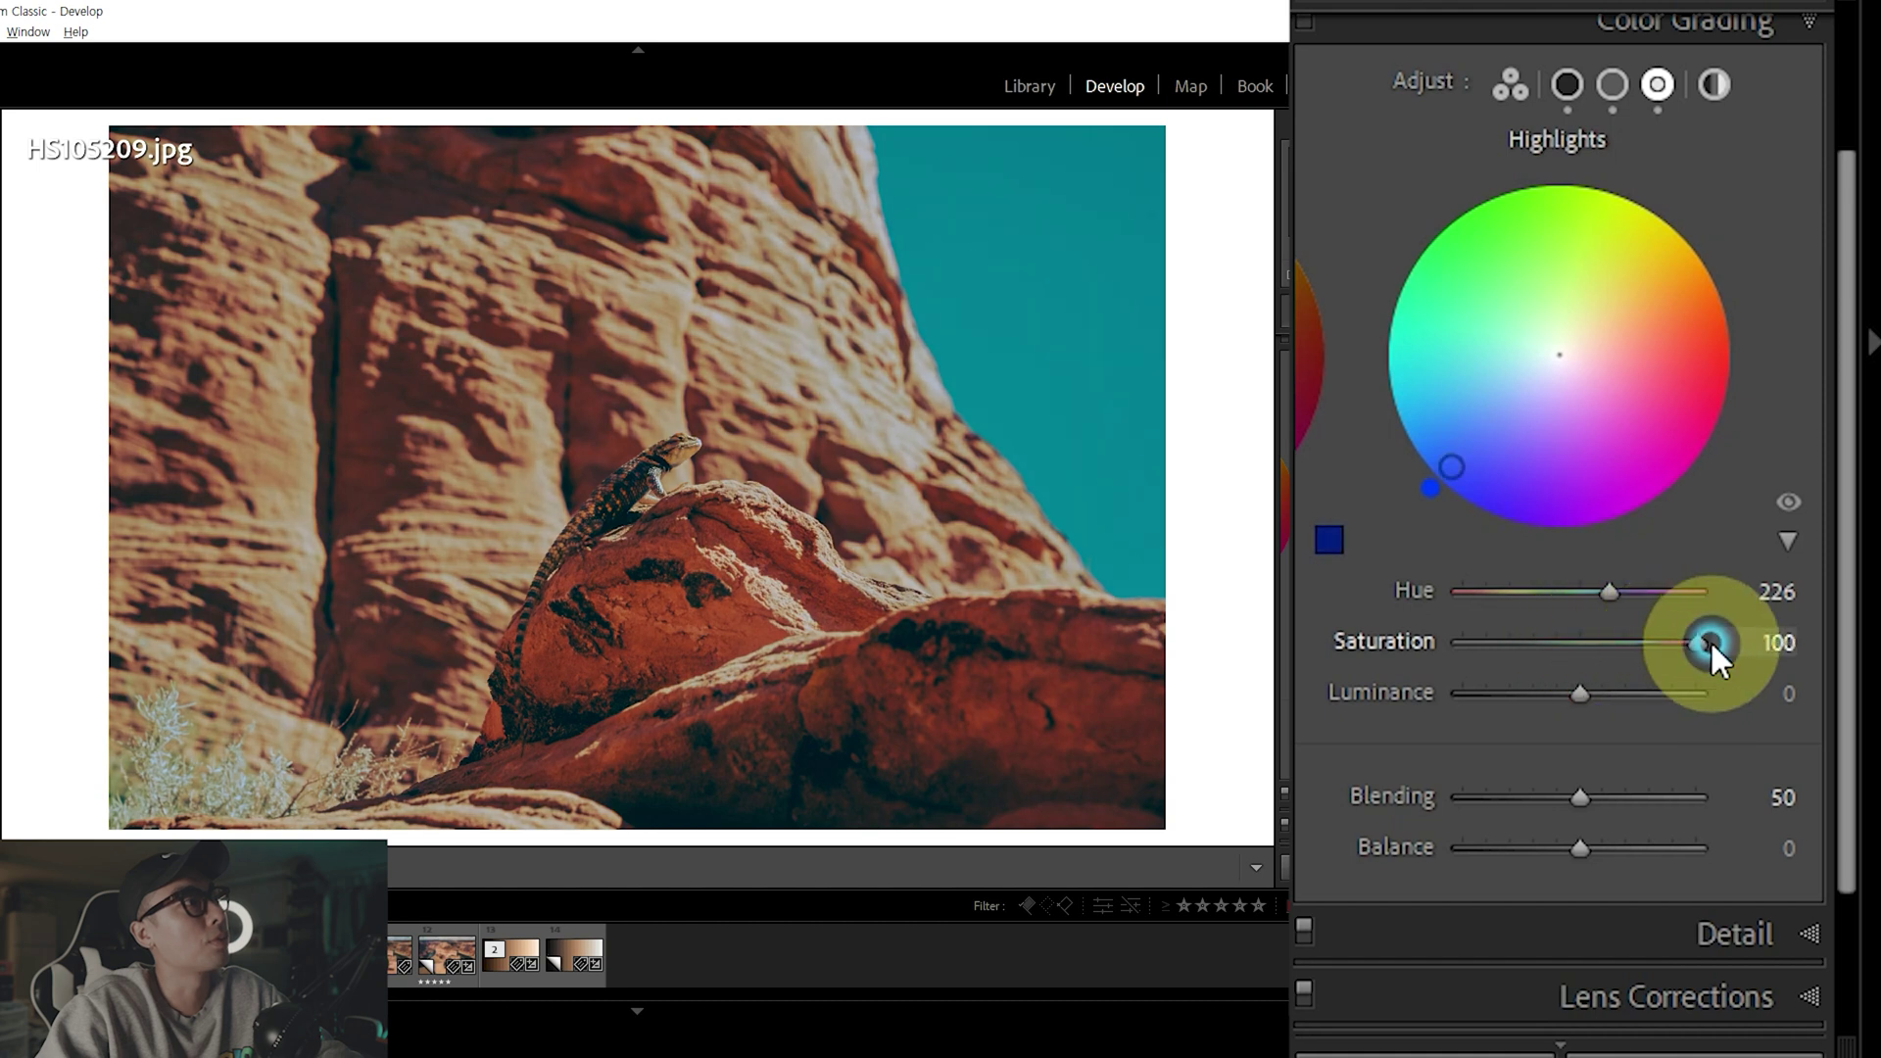
{"action": "mouse_move", "coordinate": [1579, 693]}
{"action": "left_mouse_down"}
{"action": "mouse_move", "coordinate": [1530, 696]}
{"action": "mouse_move", "coordinate": [1655, 697]}
{"action": "mouse_move", "coordinate": [1508, 691]}
{"action": "mouse_move", "coordinate": [1554, 691]}
{"action": "left_mouse_up"}
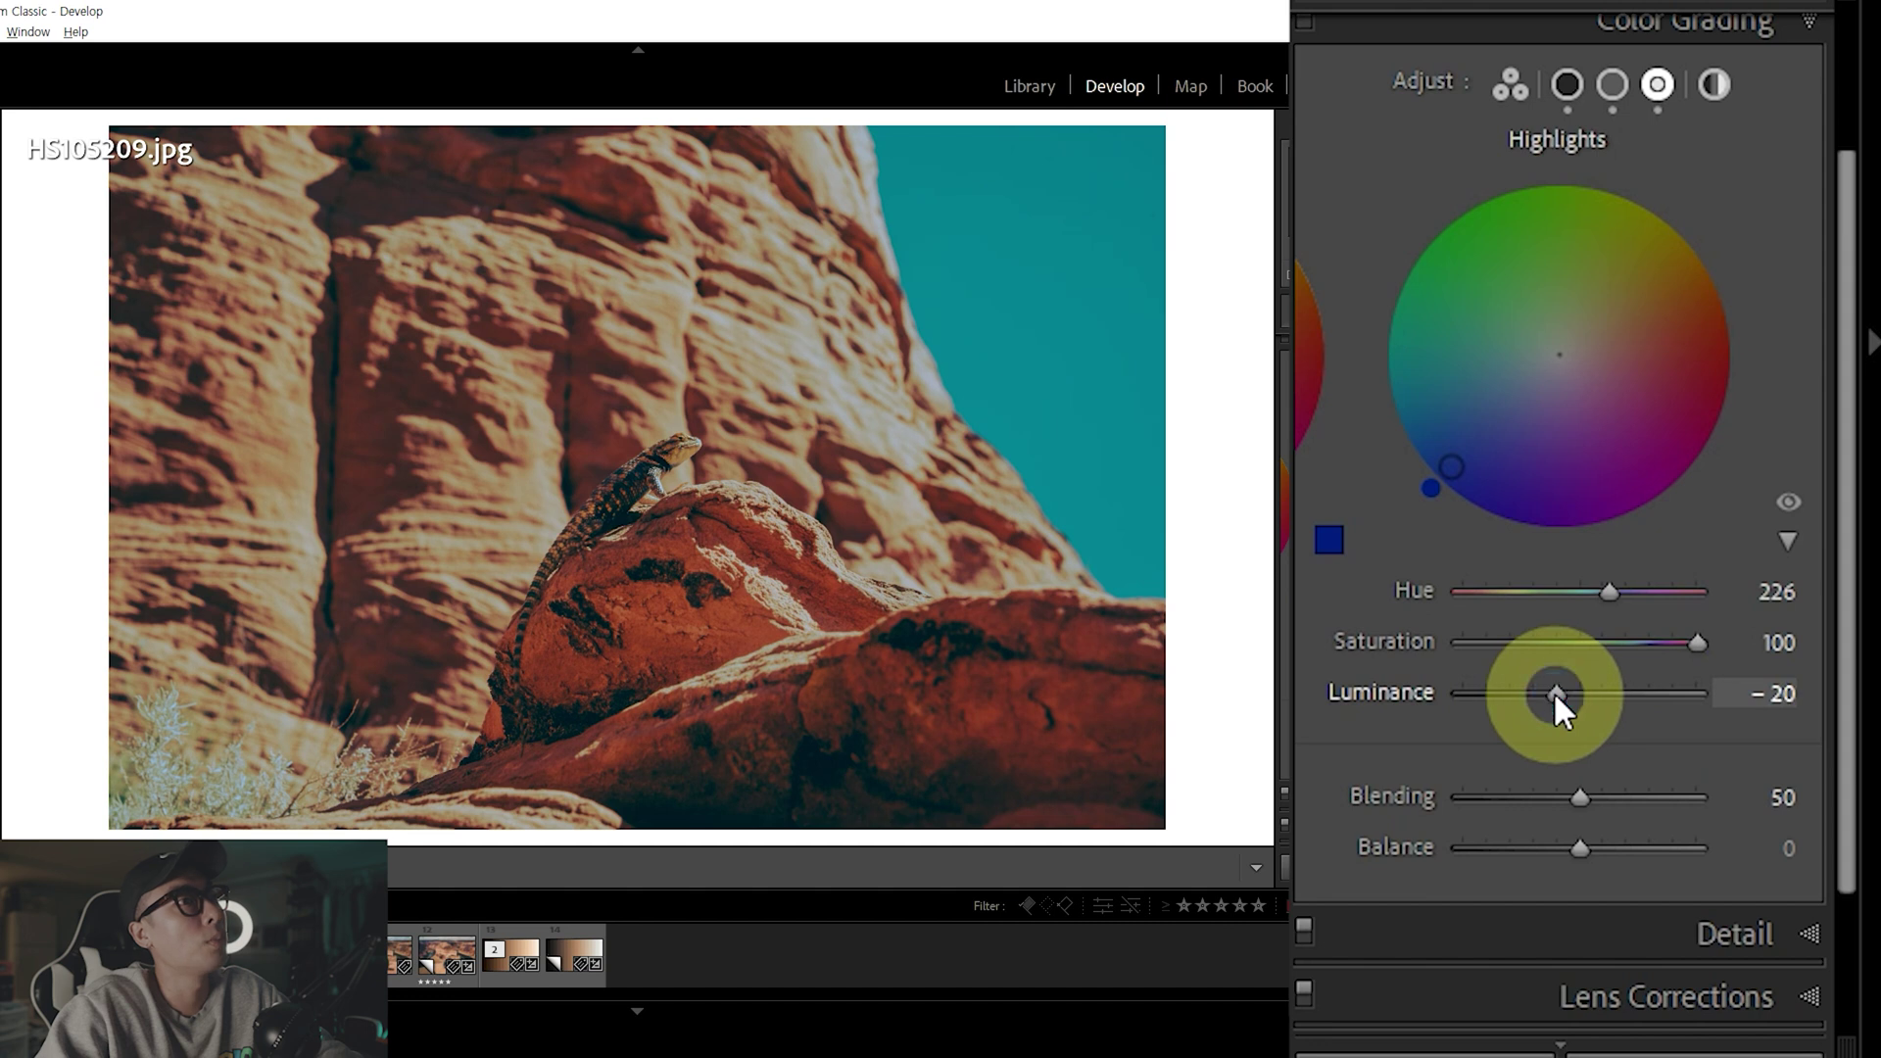
{"action": "left_click", "coordinate": [1654, 642]}
{"action": "left_click_drag", "start_coordinate": [1655, 642], "coordinate": [1678, 643]}
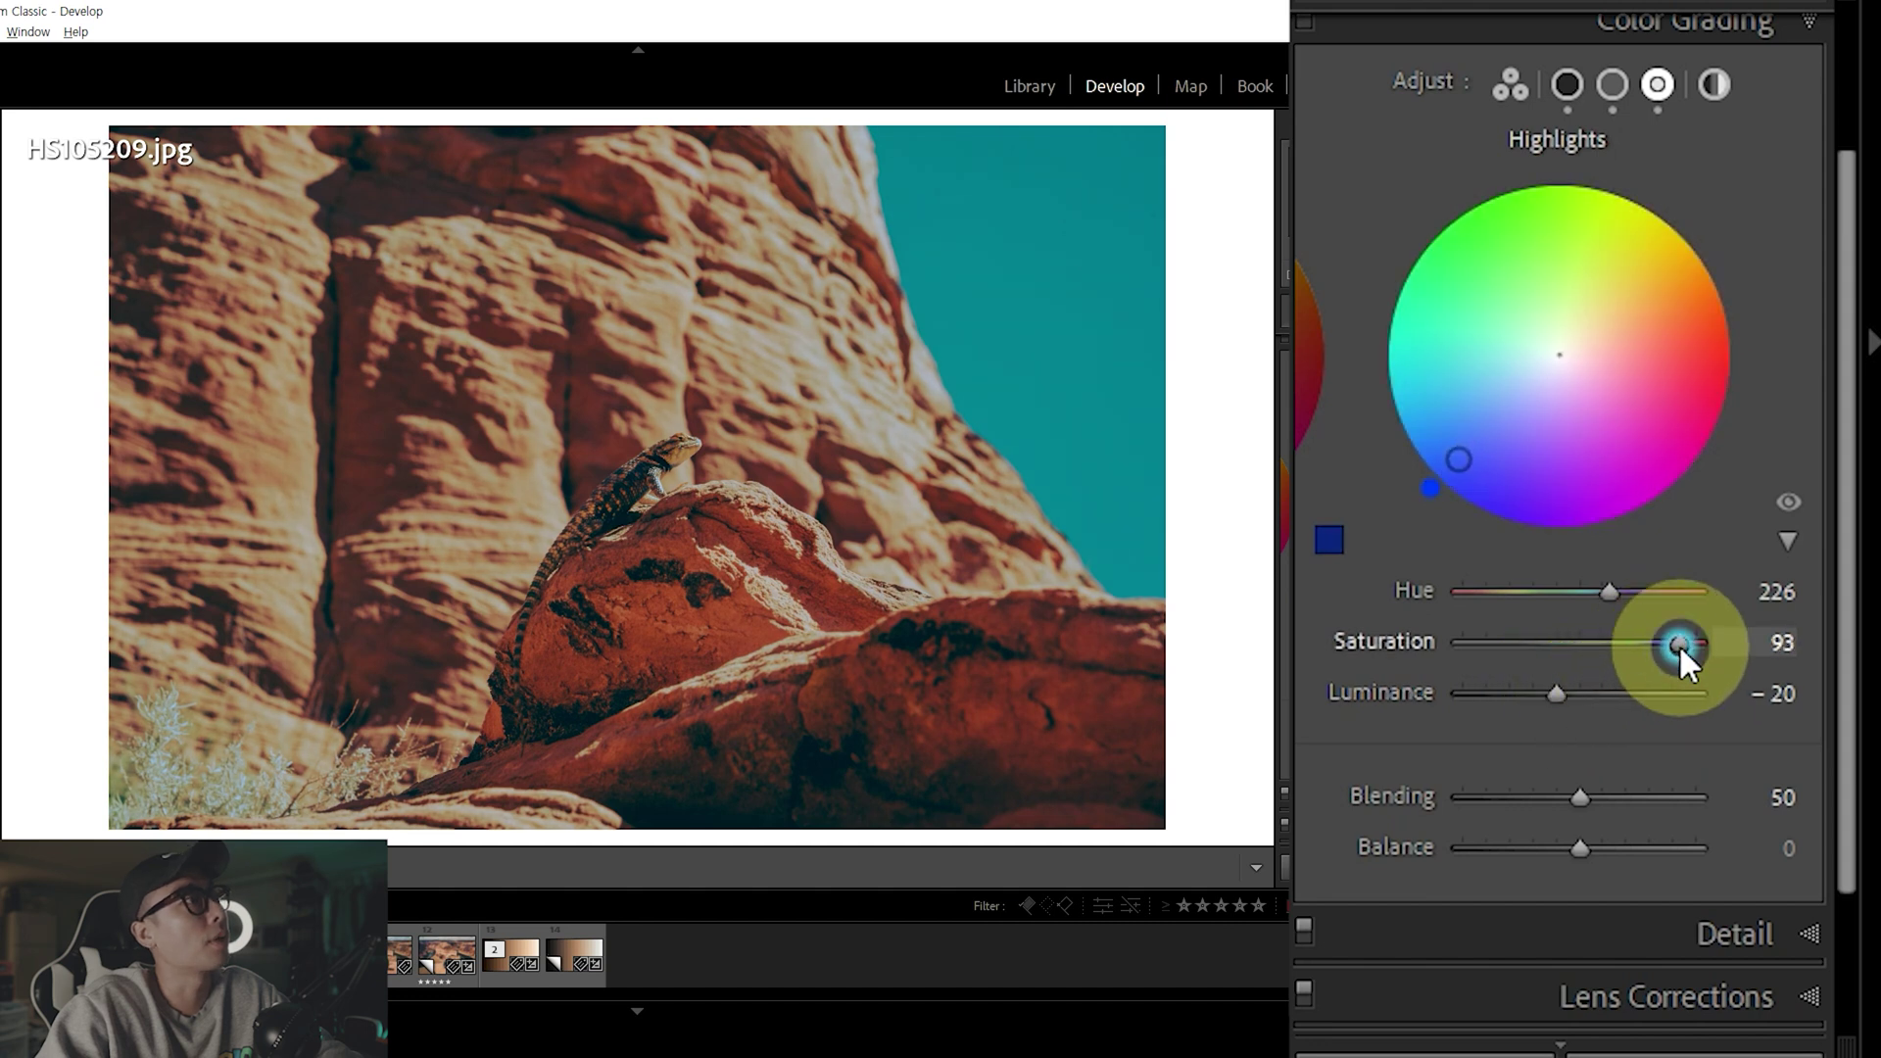
{"action": "mouse_move", "coordinate": [1603, 801]}
{"action": "left_mouse_down"}
{"action": "mouse_move", "coordinate": [1530, 801]}
{"action": "mouse_move", "coordinate": [1626, 801]}
{"action": "left_mouse_up"}
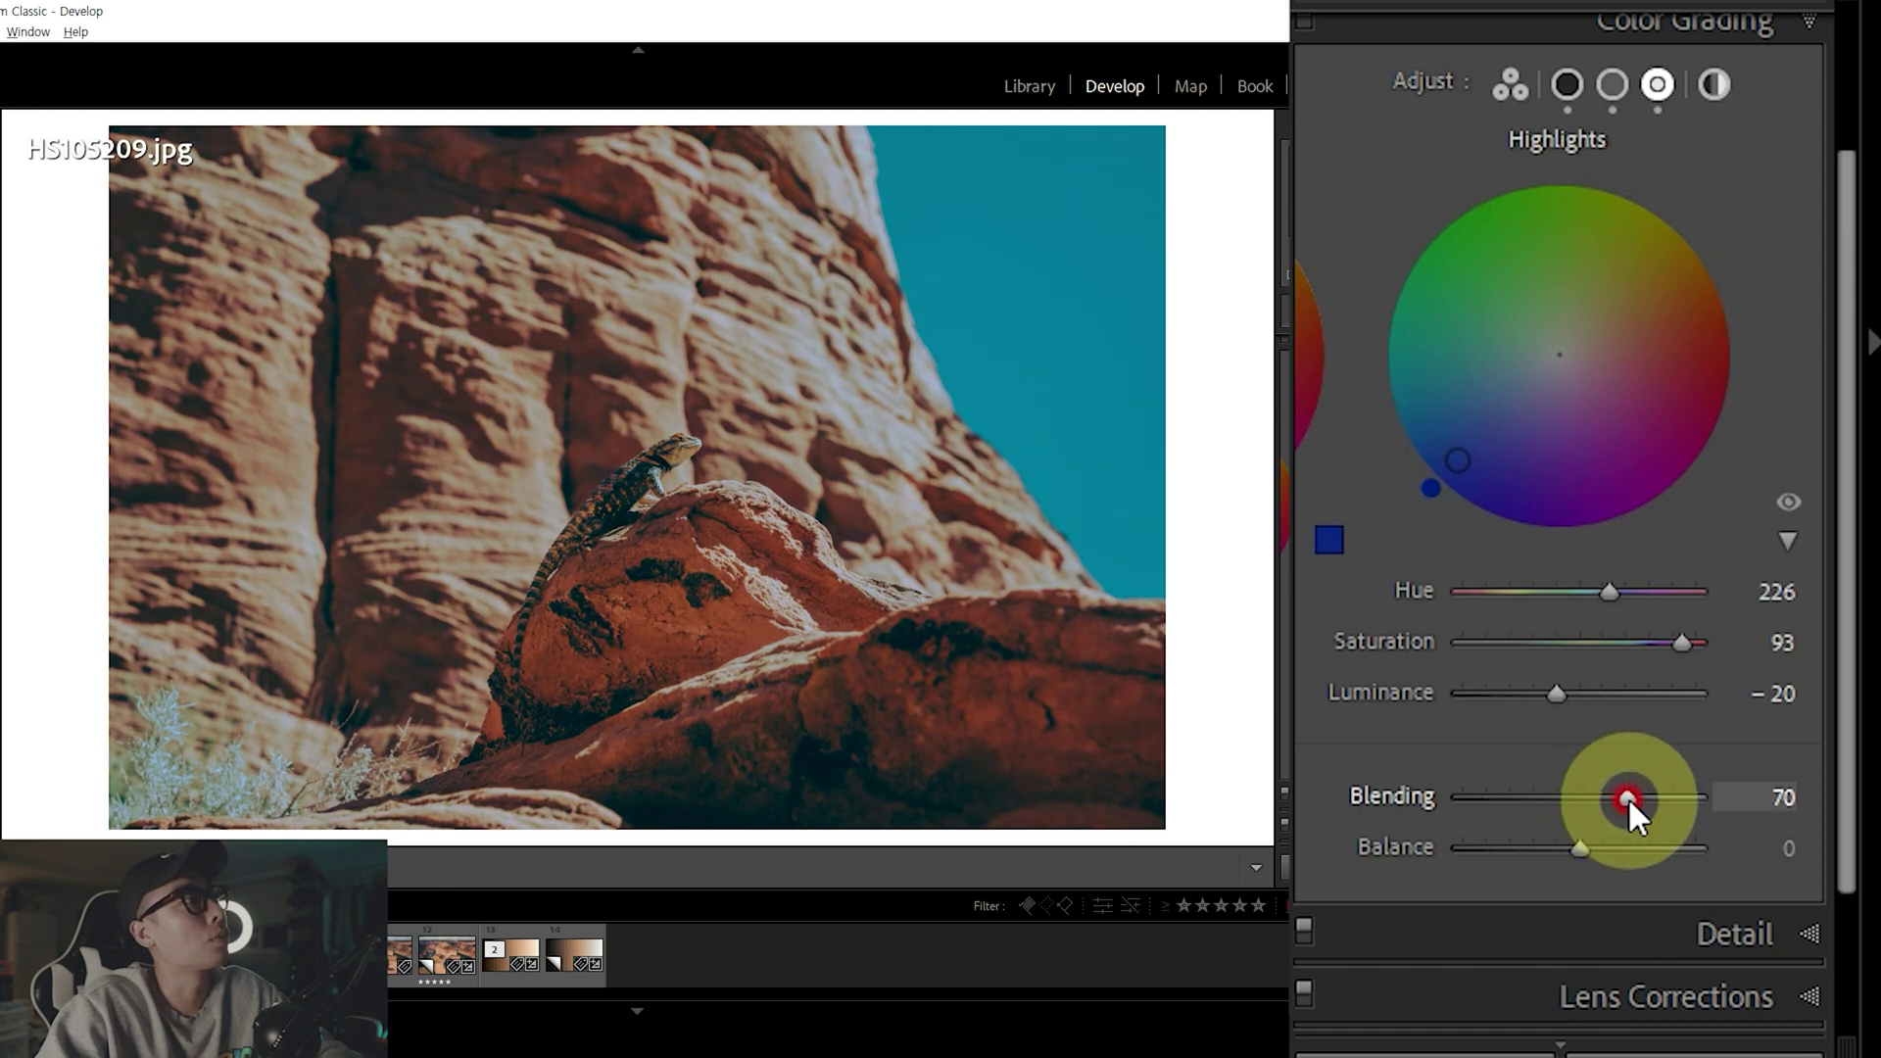
{"action": "mouse_move", "coordinate": [1579, 848]}
{"action": "left_mouse_down"}
{"action": "mouse_move", "coordinate": [1513, 849]}
{"action": "mouse_move", "coordinate": [1626, 848]}
{"action": "mouse_move", "coordinate": [1595, 849]}
{"action": "mouse_move", "coordinate": [1584, 796]}
{"action": "mouse_move", "coordinate": [1612, 796]}
{"action": "mouse_move", "coordinate": [1596, 796]}
{"action": "left_mouse_up"}
{"action": "double_click", "coordinate": [1596, 848]}
Add grain to the lizard photo at amount 70 in the Effects panel
{"action": "scroll", "coordinate": [1438, 825], "scroll_direction": "down", "scroll_amount": 2}
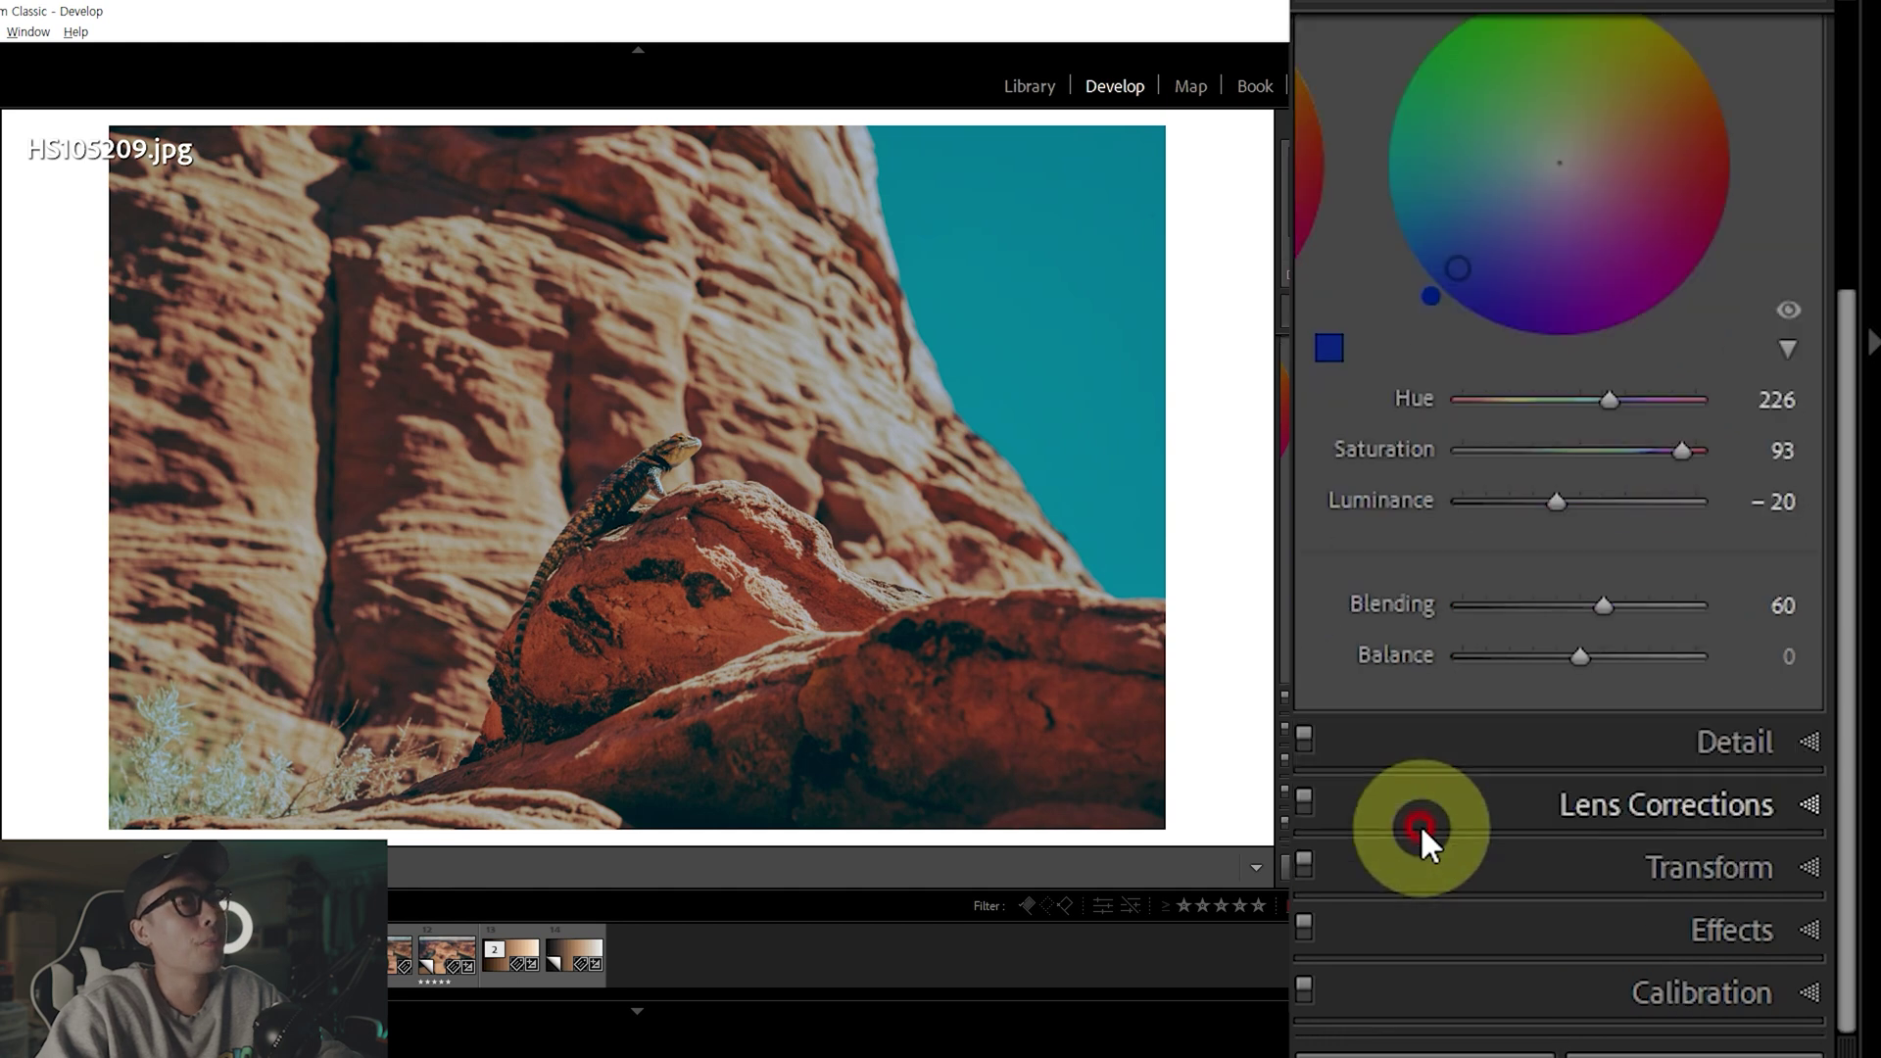
{"action": "left_click", "coordinate": [1541, 920]}
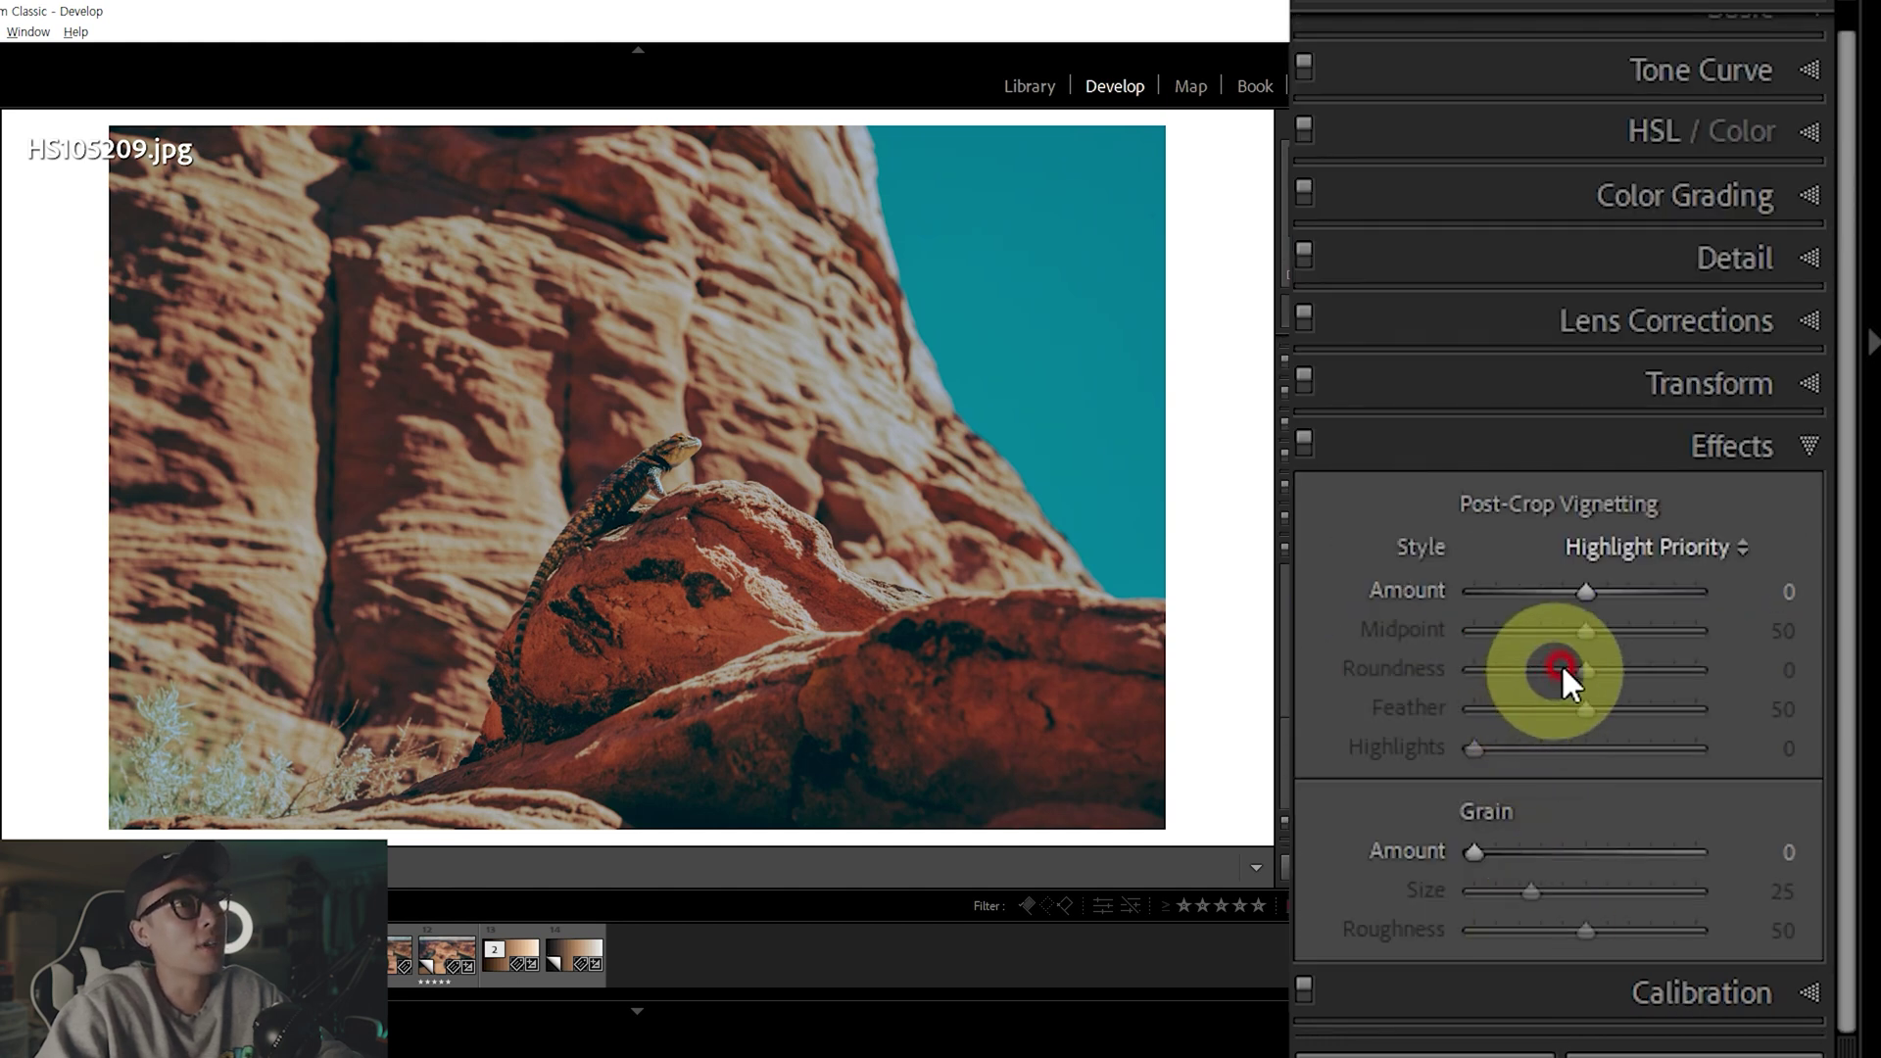
{"action": "left_click_drag", "start_coordinate": [1572, 848], "coordinate": [1584, 849]}
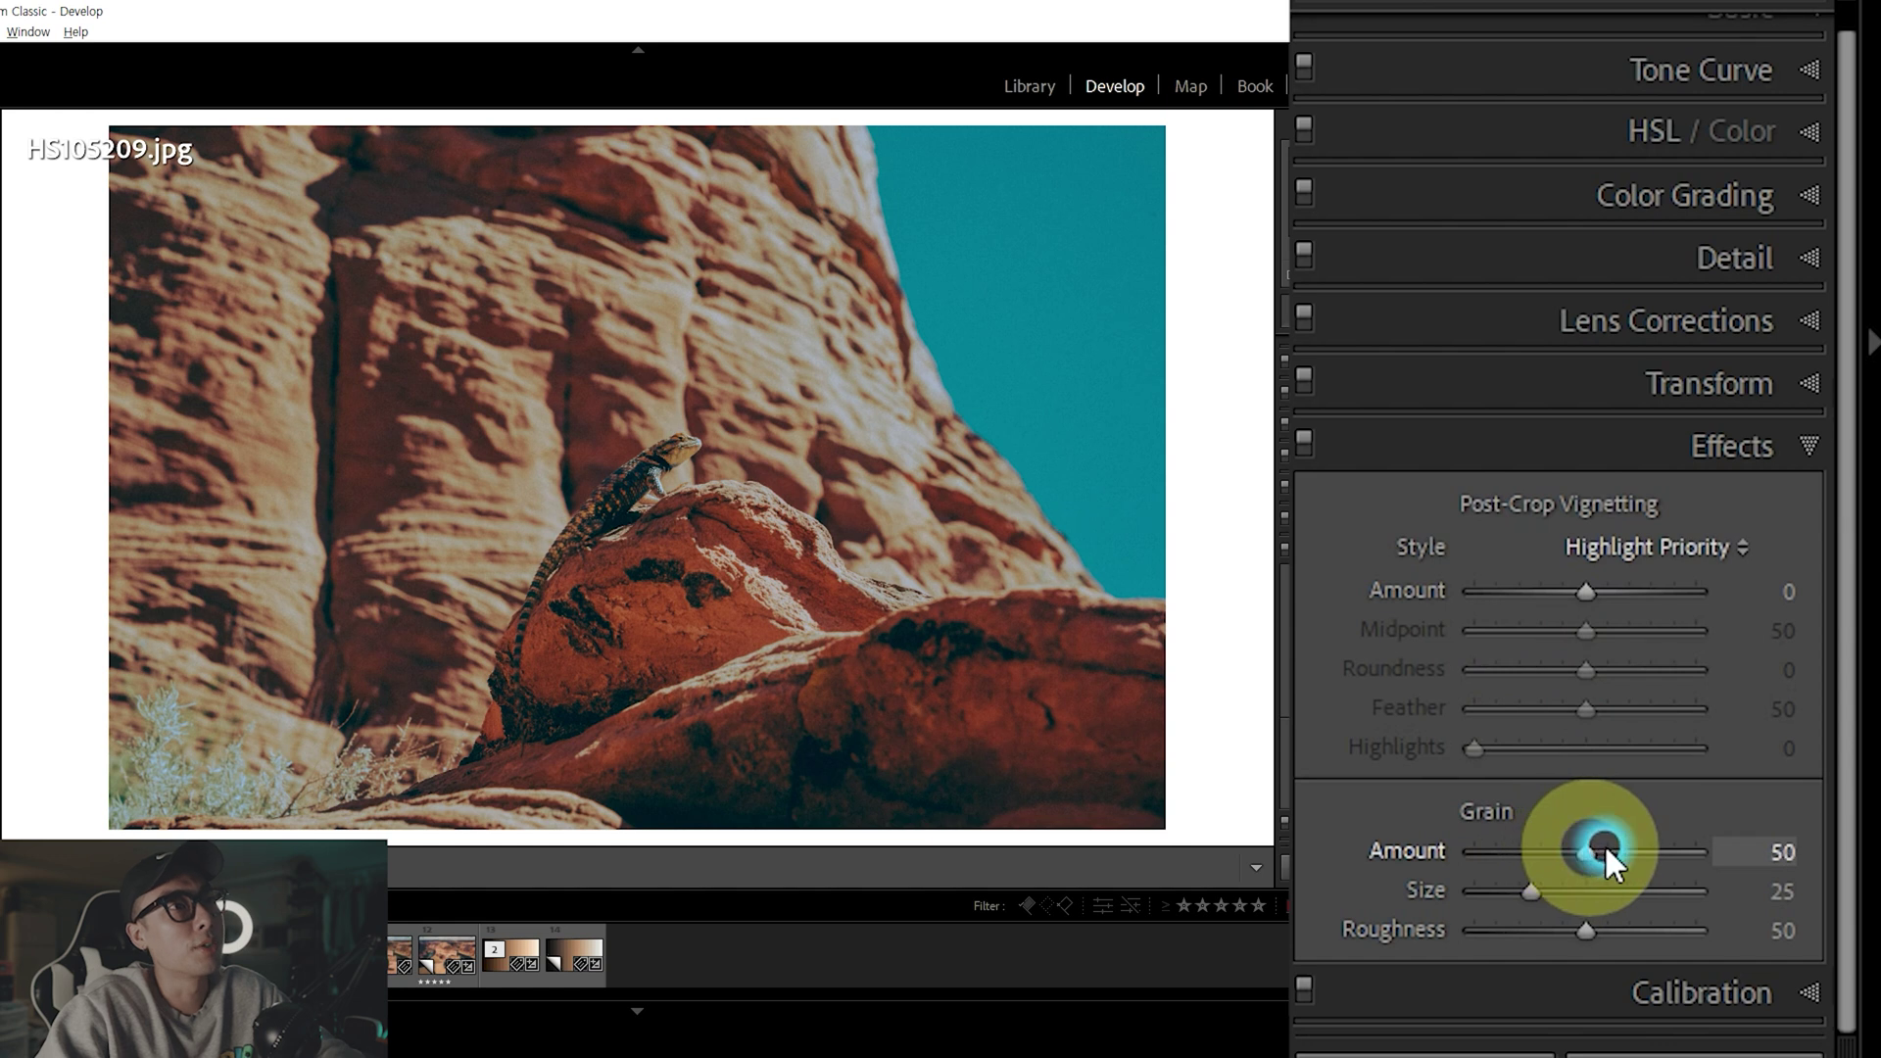
{"action": "left_click_drag", "start_coordinate": [1613, 862], "coordinate": [1630, 855]}
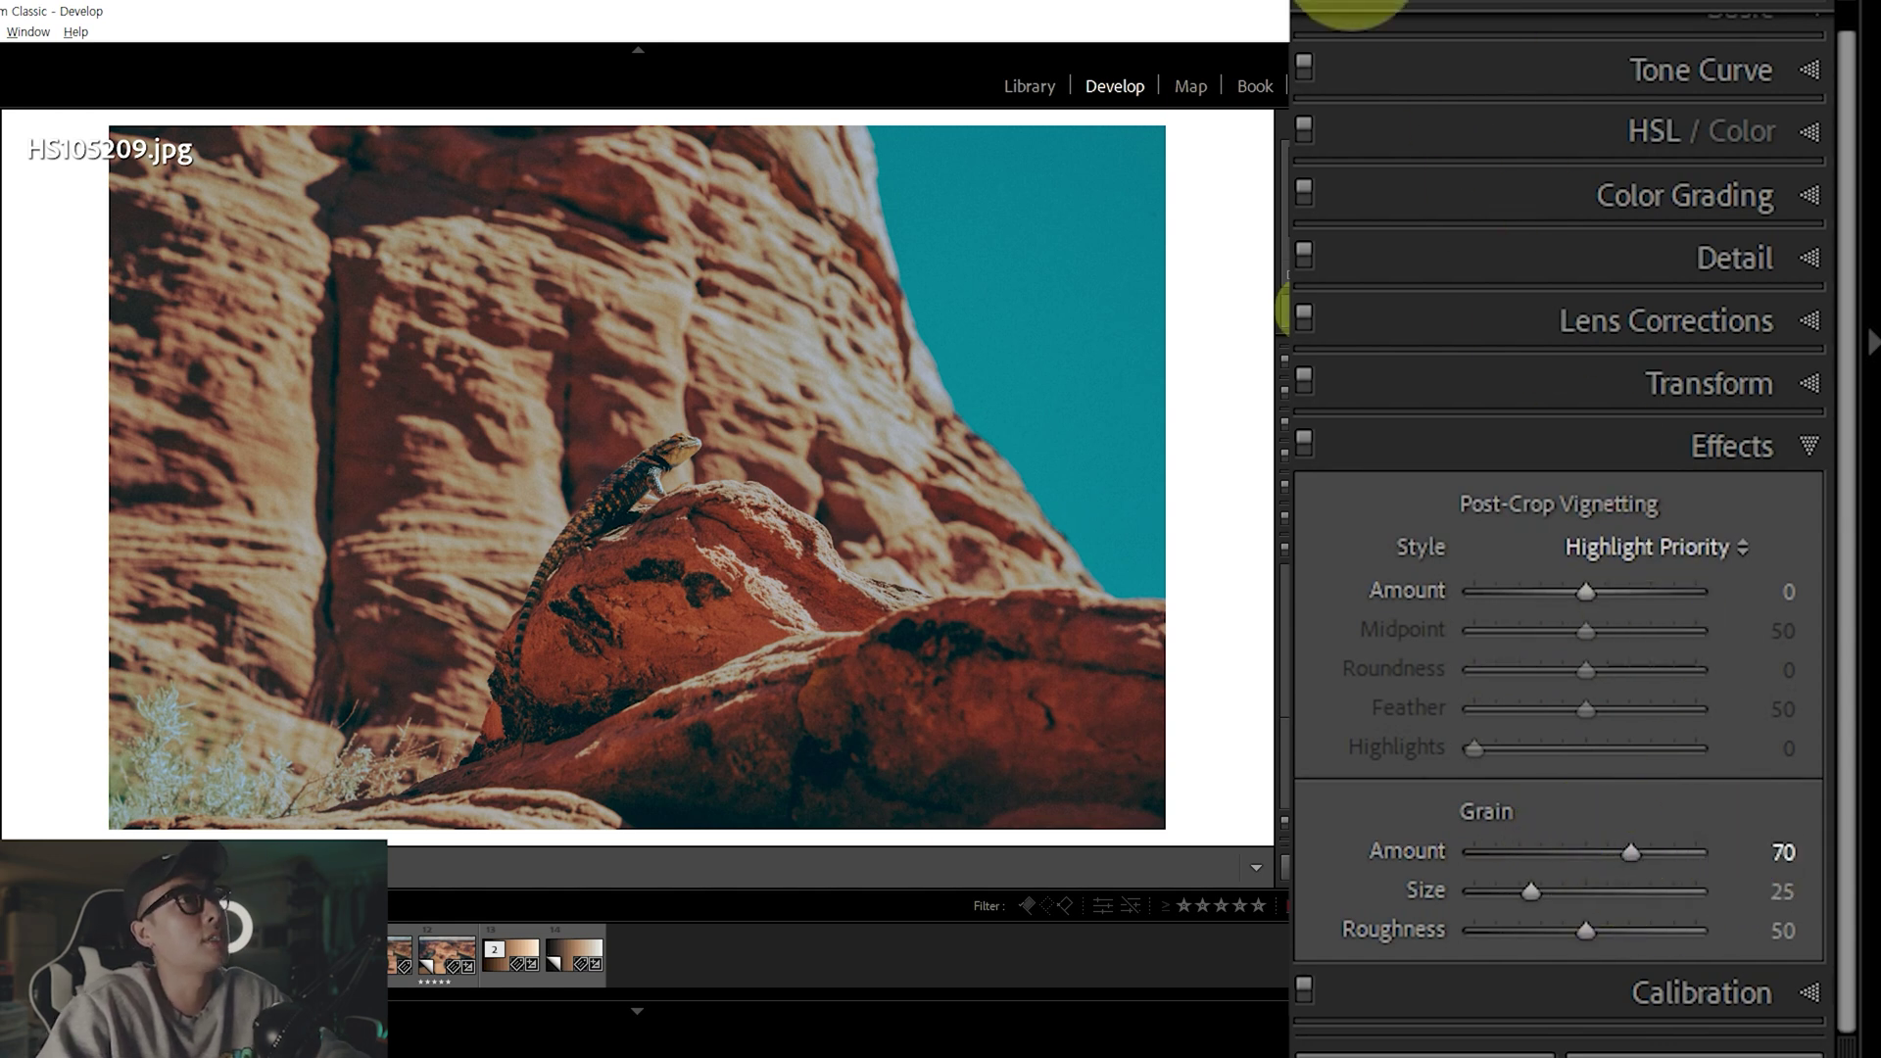
Crop the photo to 16 x 9, positioning the lizard and rock higher in the frame
{"action": "key", "text": "r"}
{"action": "left_click", "coordinate": [1696, 121]}
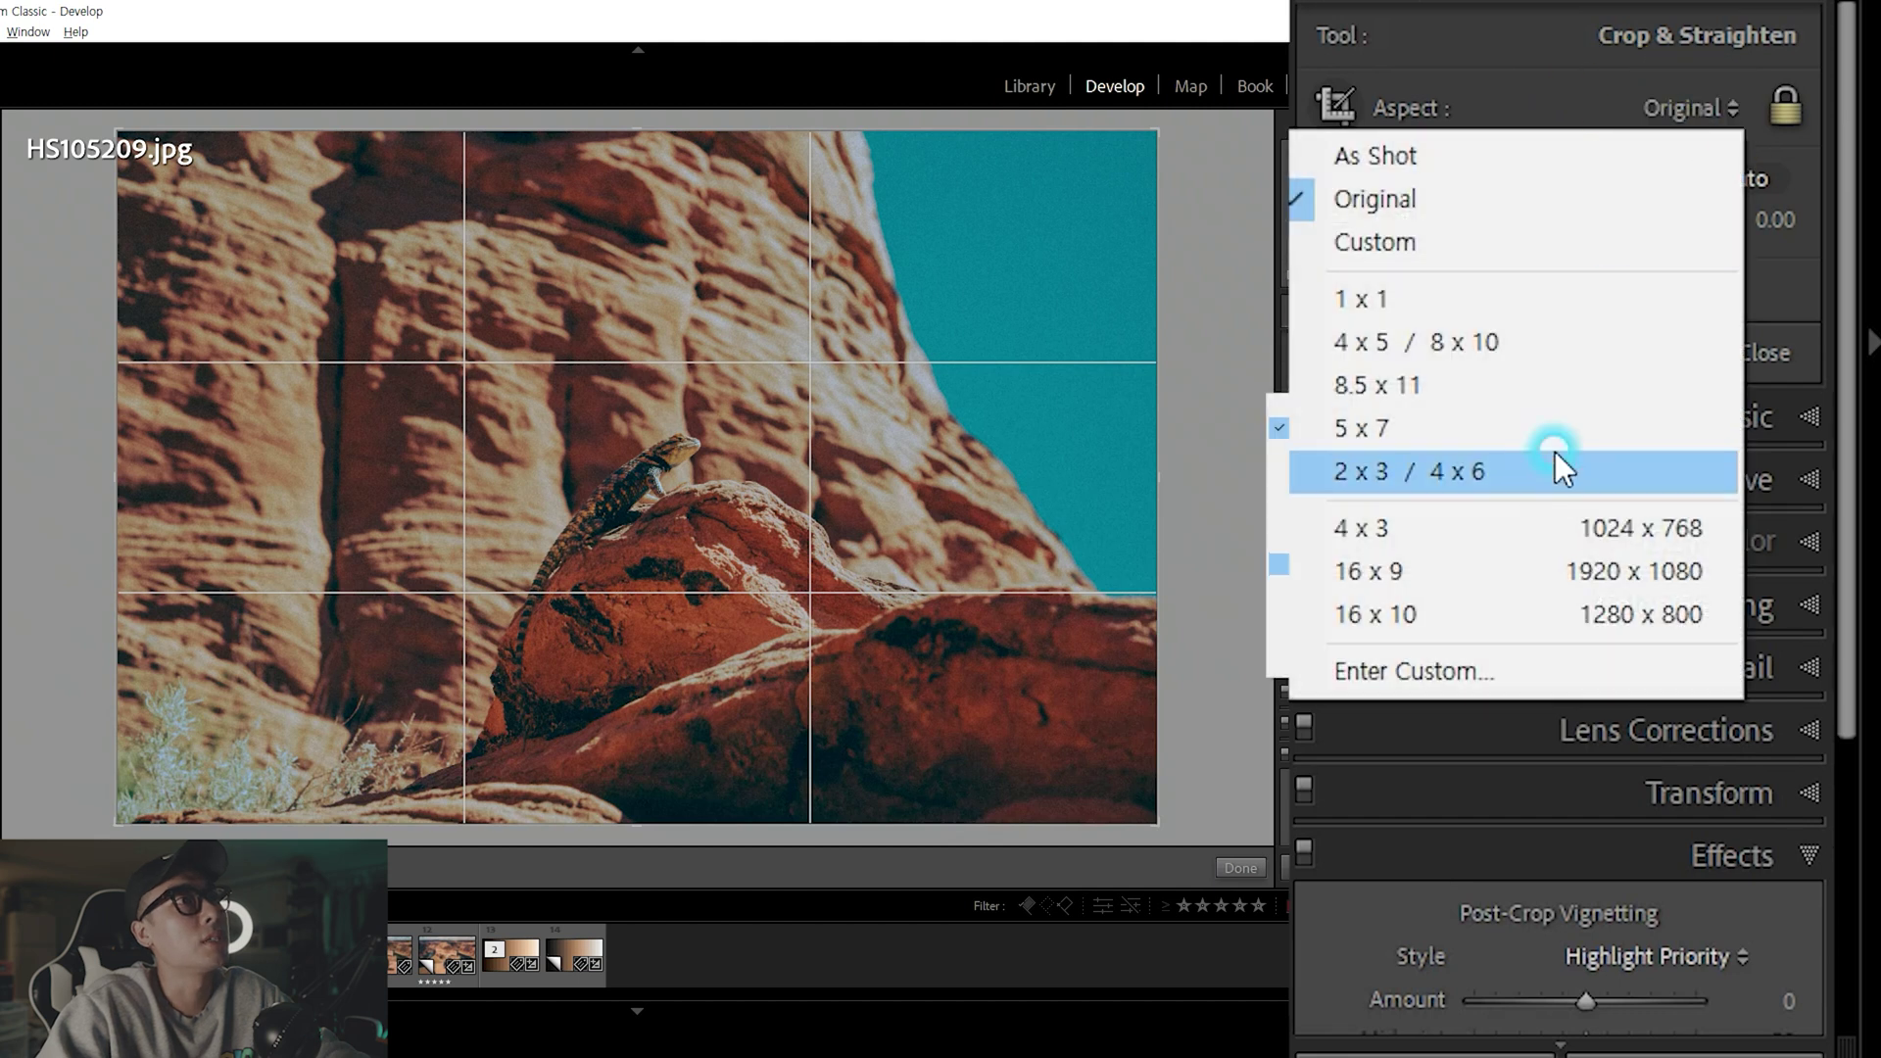
{"action": "left_click", "coordinate": [1479, 576]}
{"action": "left_click_drag", "start_coordinate": [726, 532], "coordinate": [834, 522]}
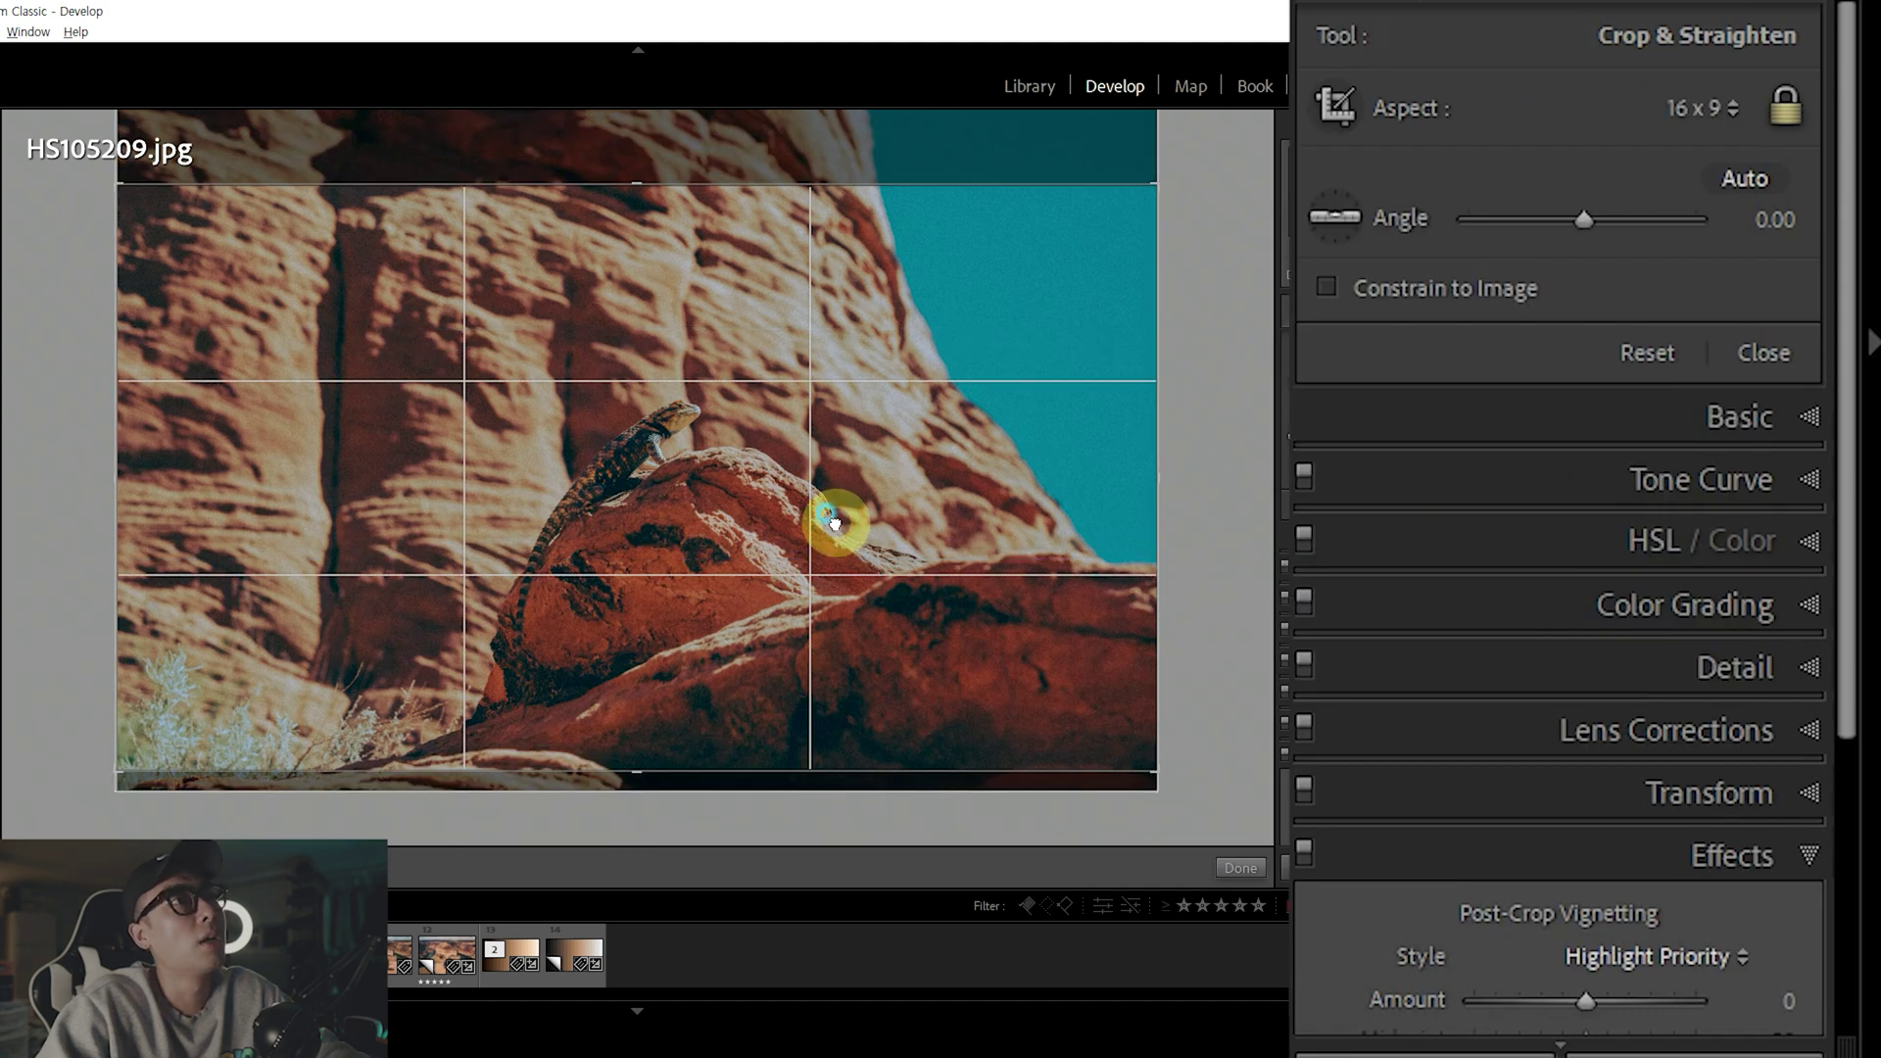
{"action": "double_click", "coordinate": [973, 488]}
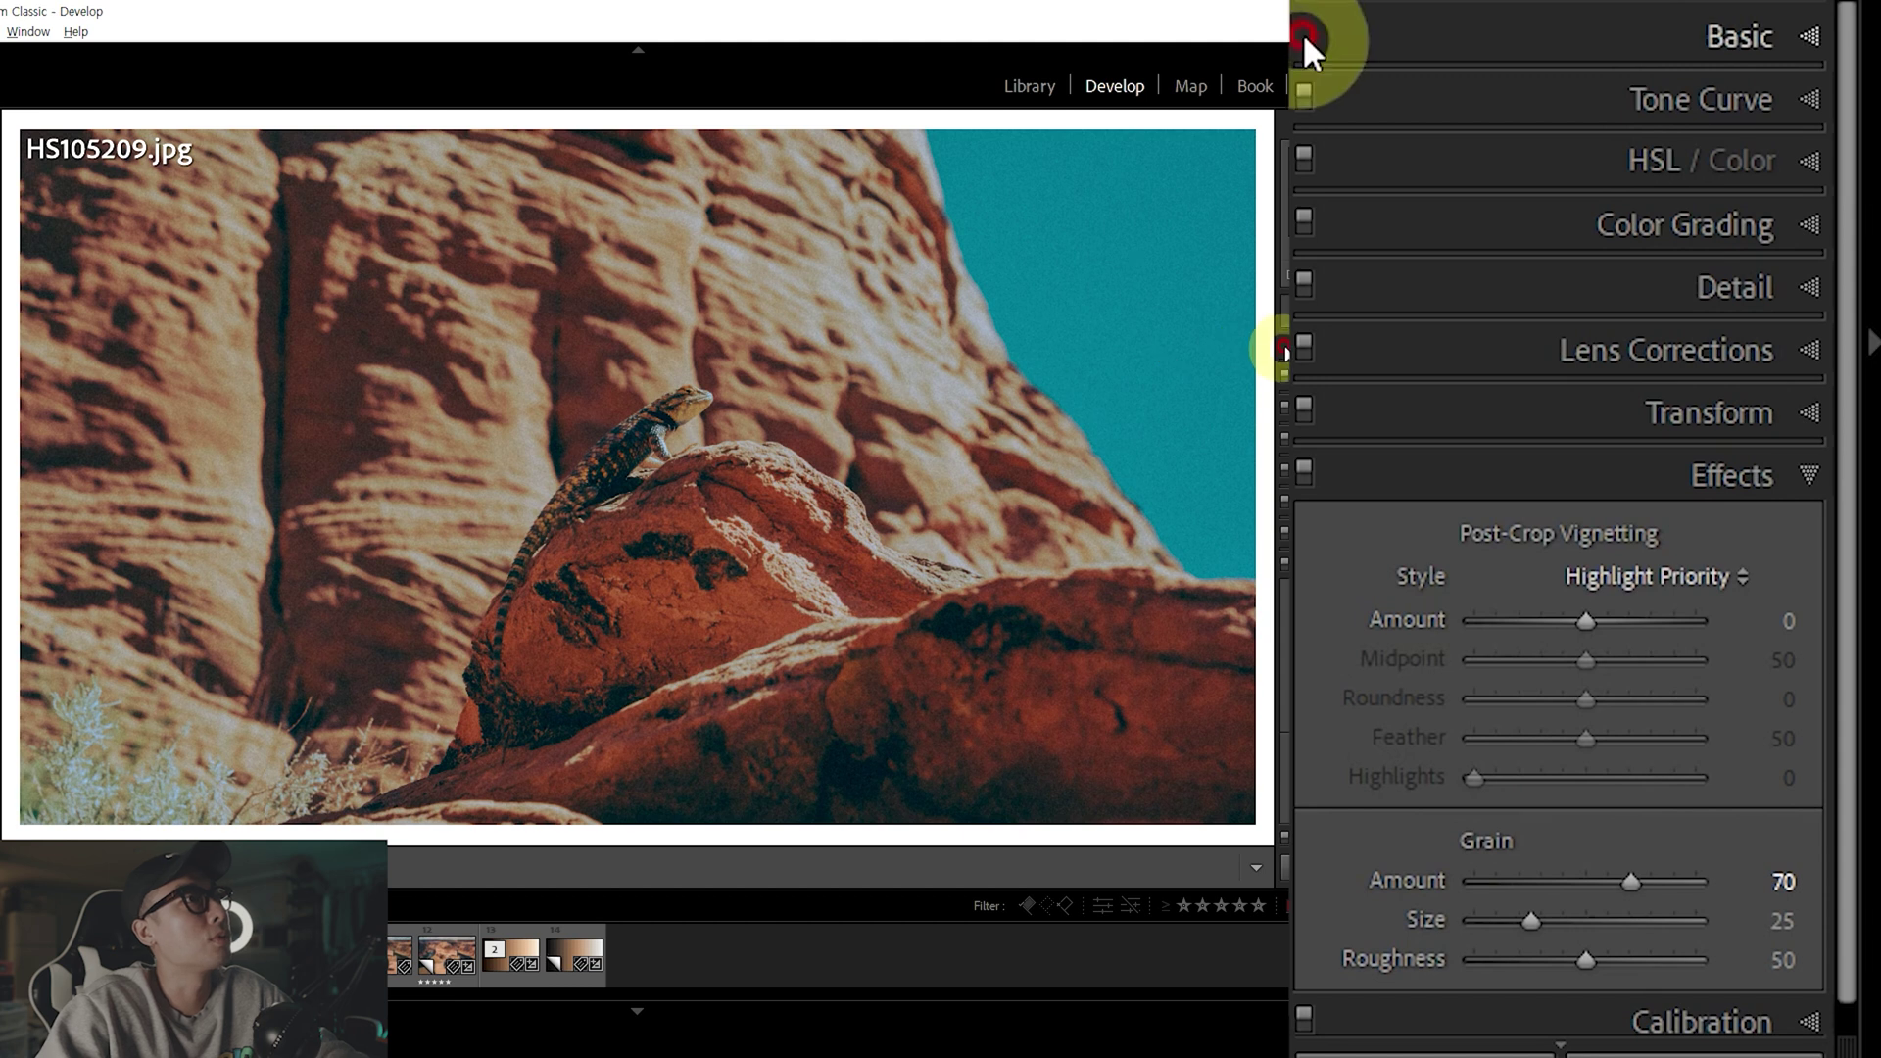
{"action": "key", "text": "r"}
{"action": "left_click_drag", "start_coordinate": [903, 408], "coordinate": [1092, 387]}
{"action": "key", "text": "r"}
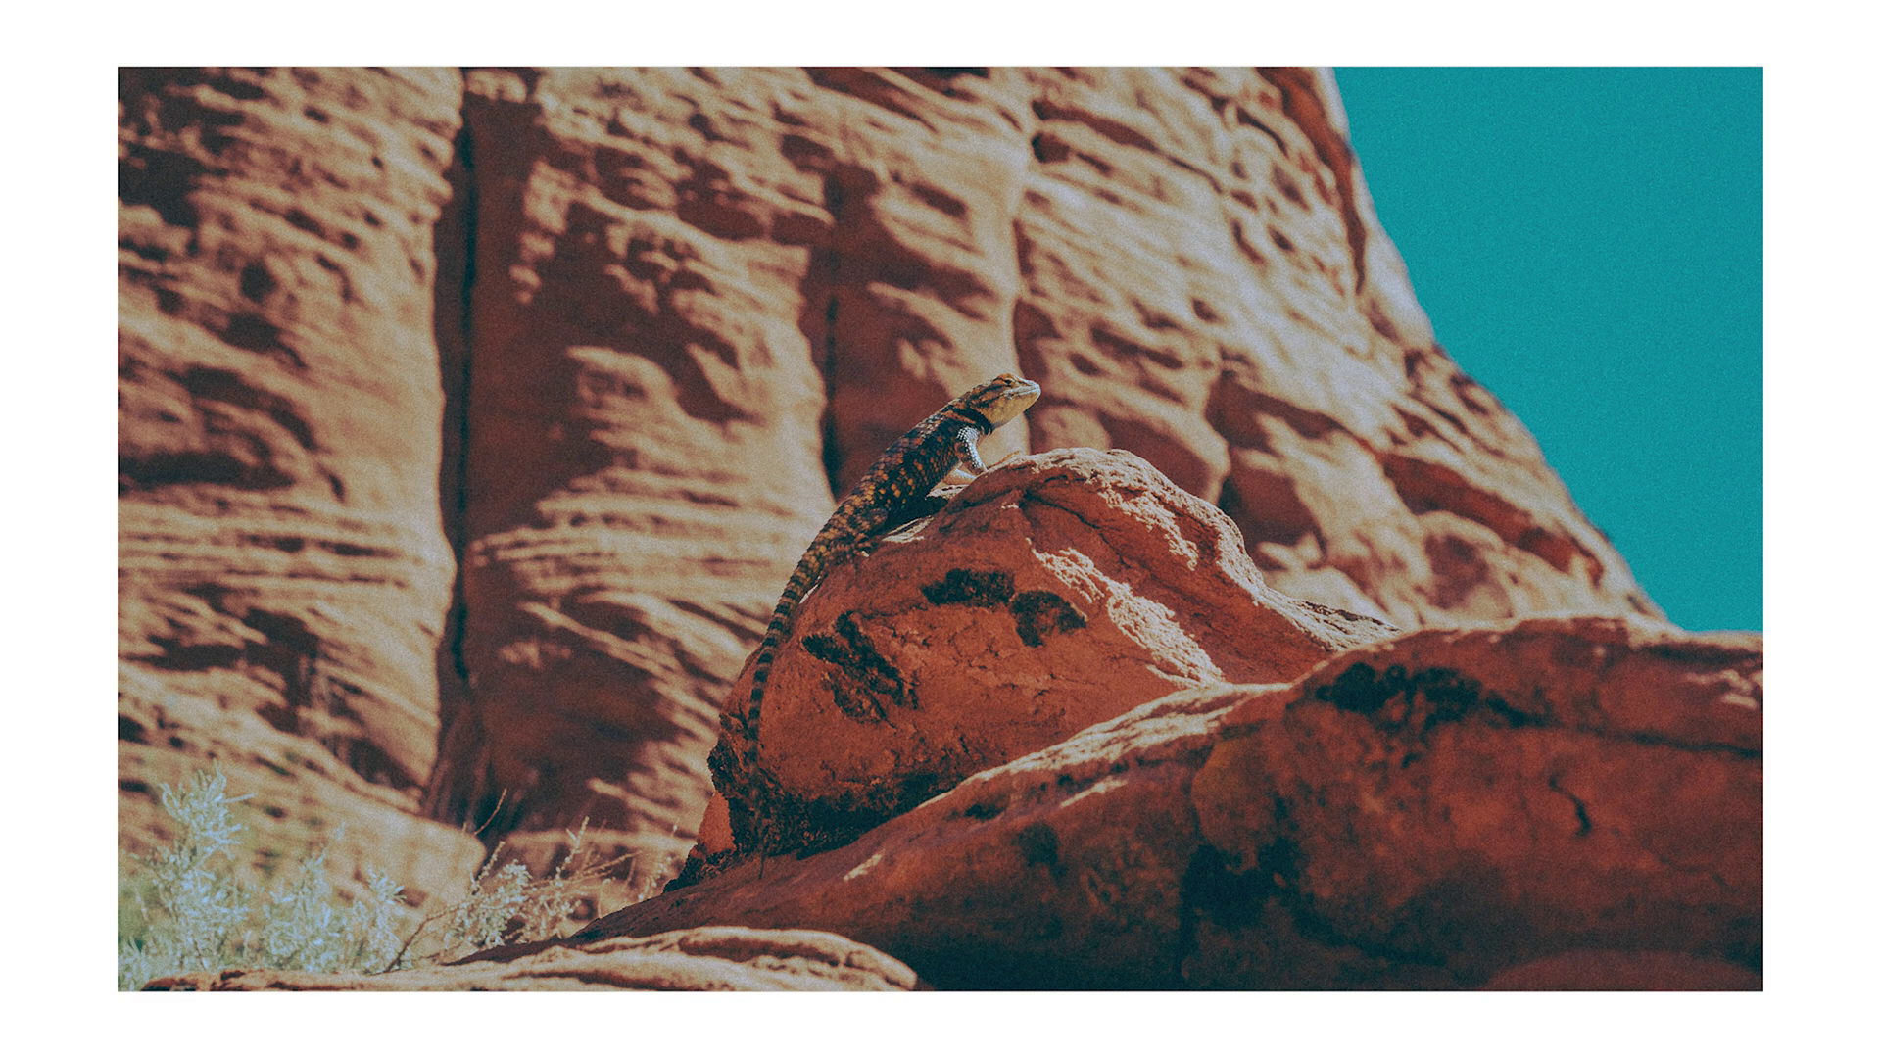
{"action": "key", "text": "backslash"}
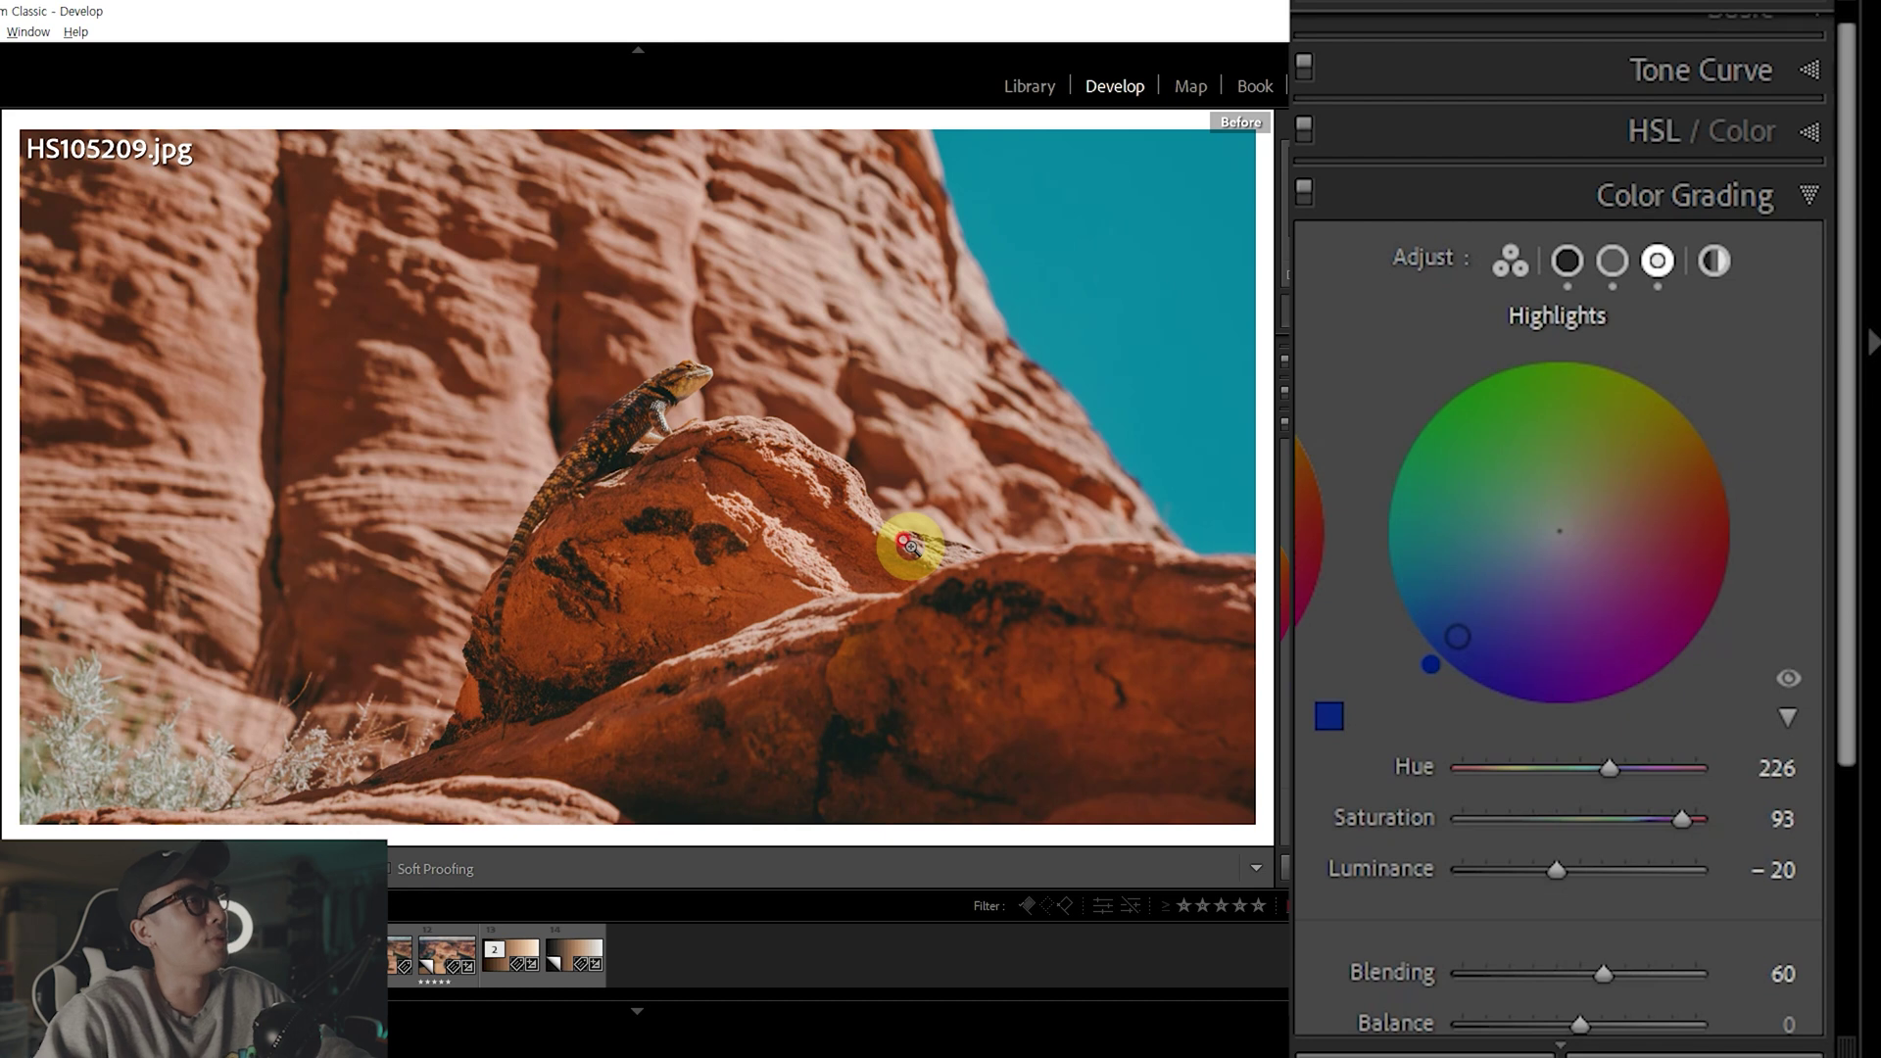
{"action": "key", "text": "backslash"}
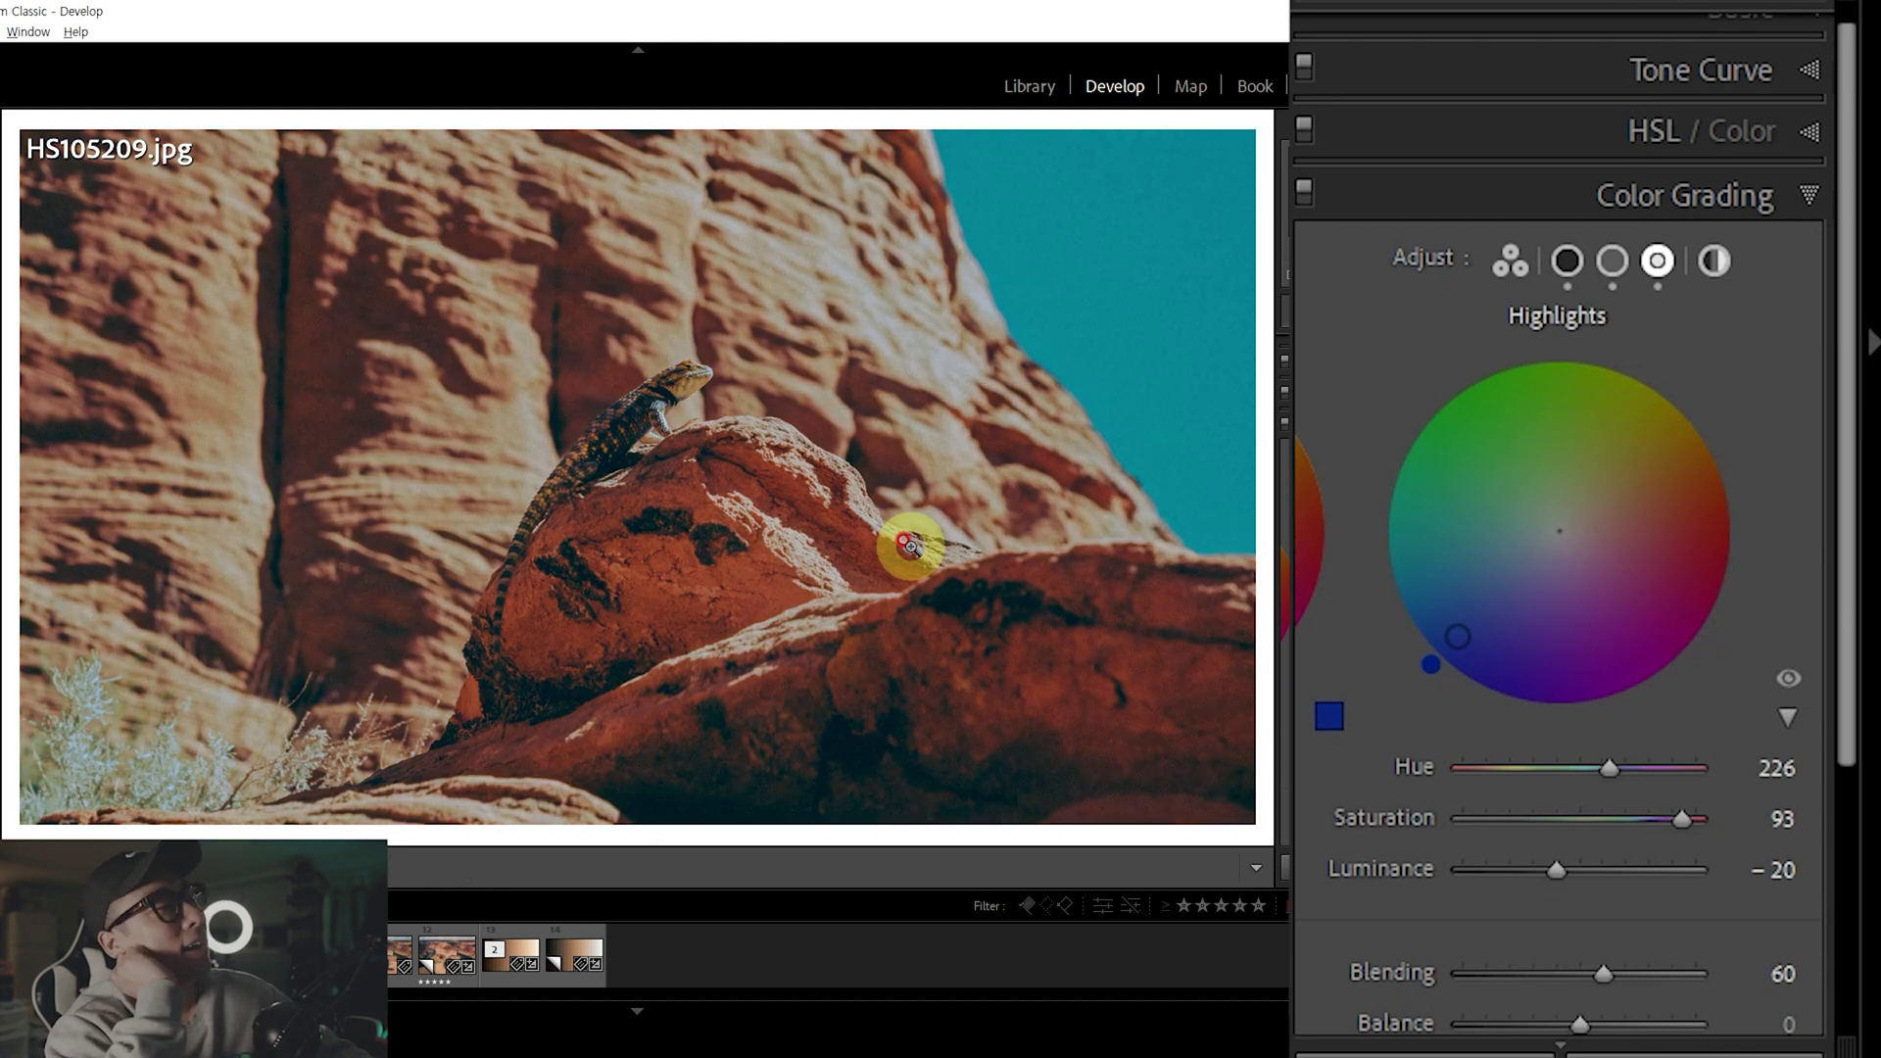
{"action": "key", "text": "backslash"}
{"action": "key", "text": "backslash"}
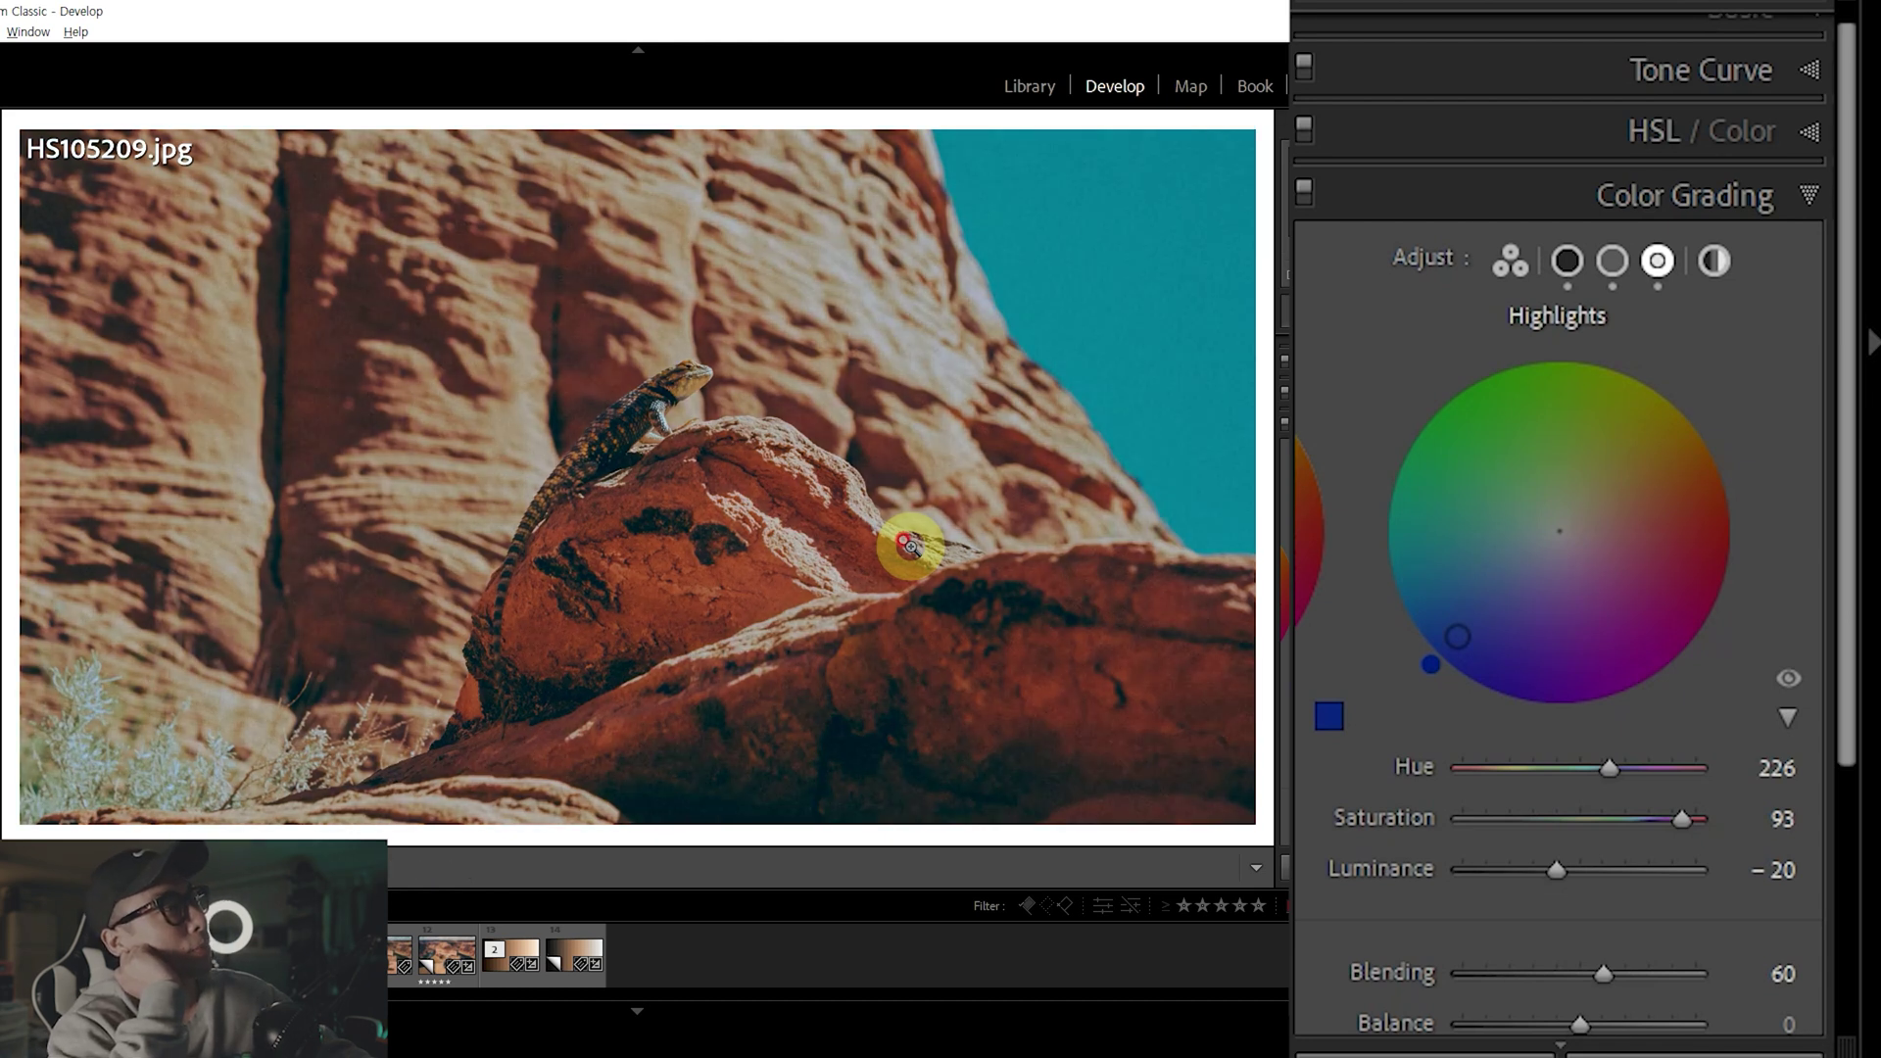